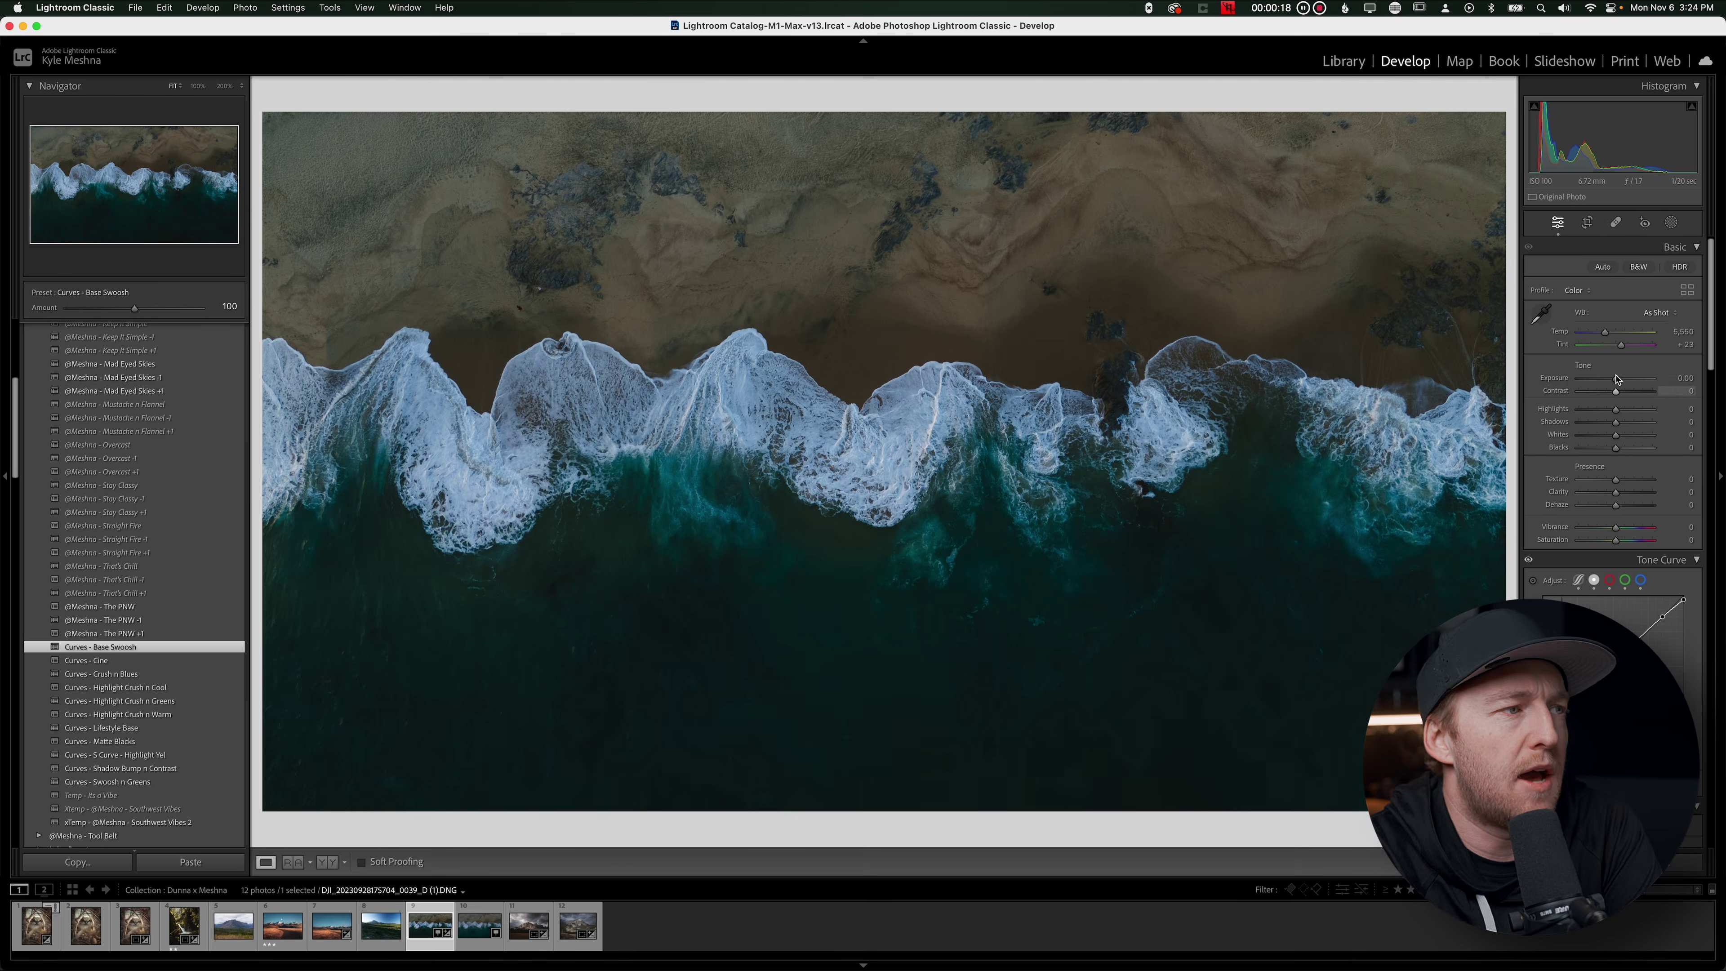
Set Exposure to +0.55 and neutralize the white balance from the wave foam, refining it to Temp 7,579 and Tint +33
{"action": "left_click_drag", "start_coordinate": [1615, 380], "coordinate": [1619, 383]}
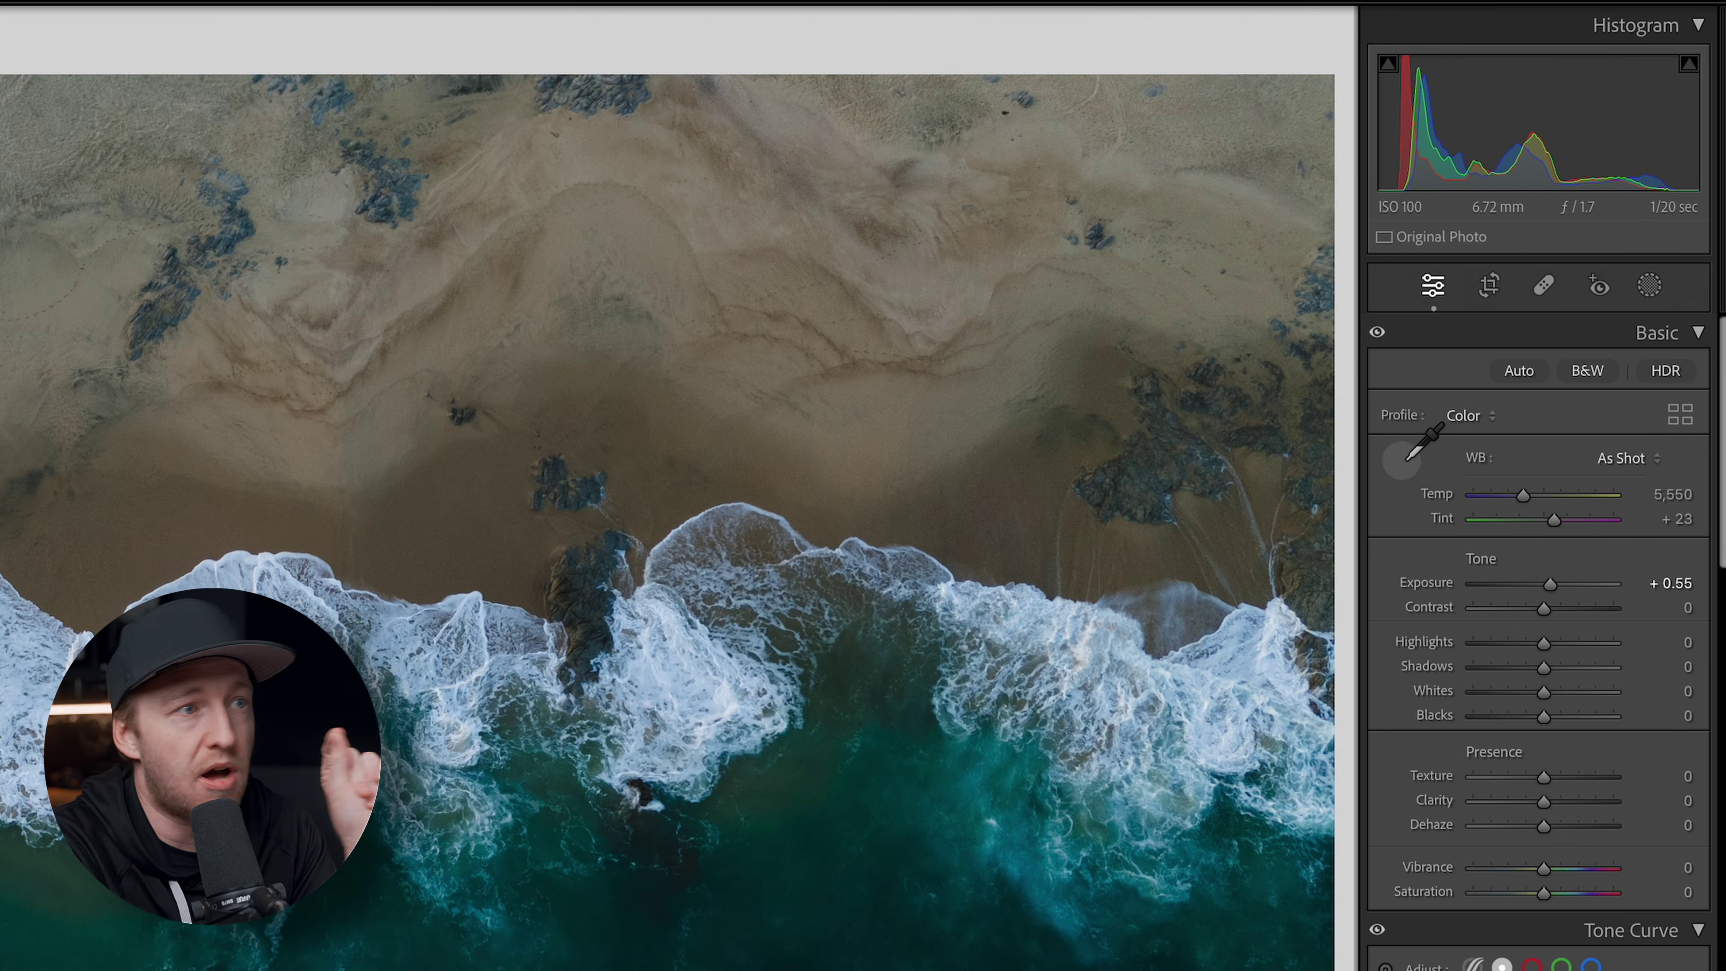
{"action": "left_click", "coordinate": [1420, 445]}
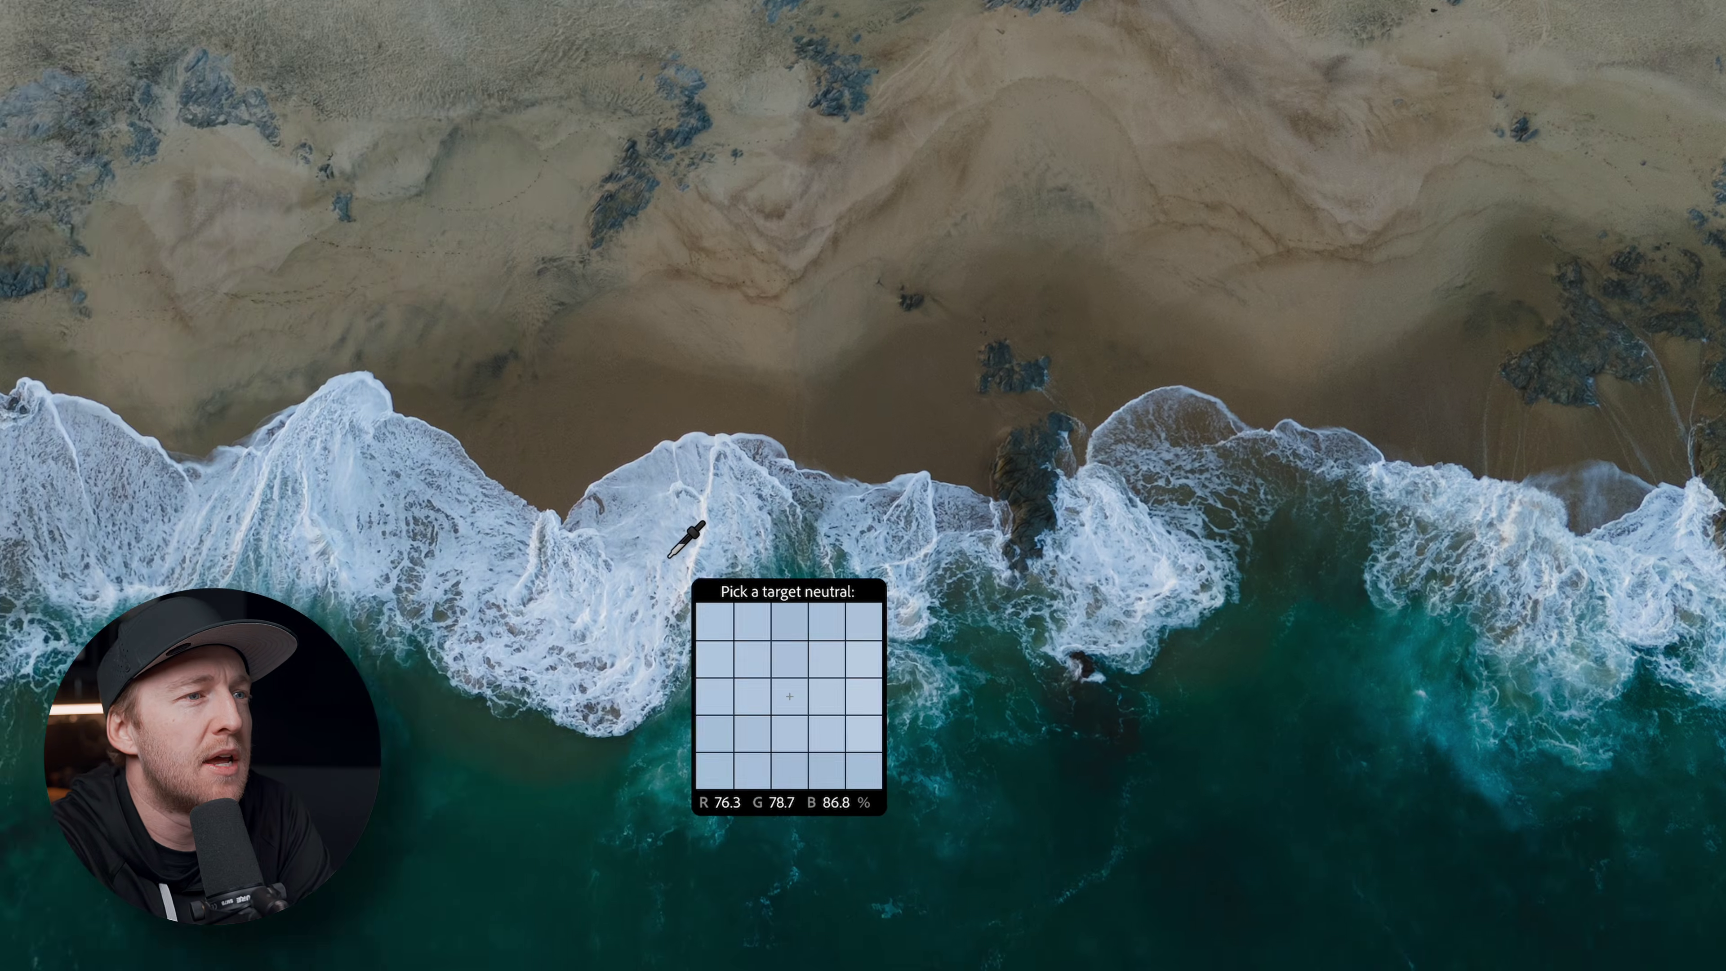
{"action": "left_click", "coordinate": [924, 489]}
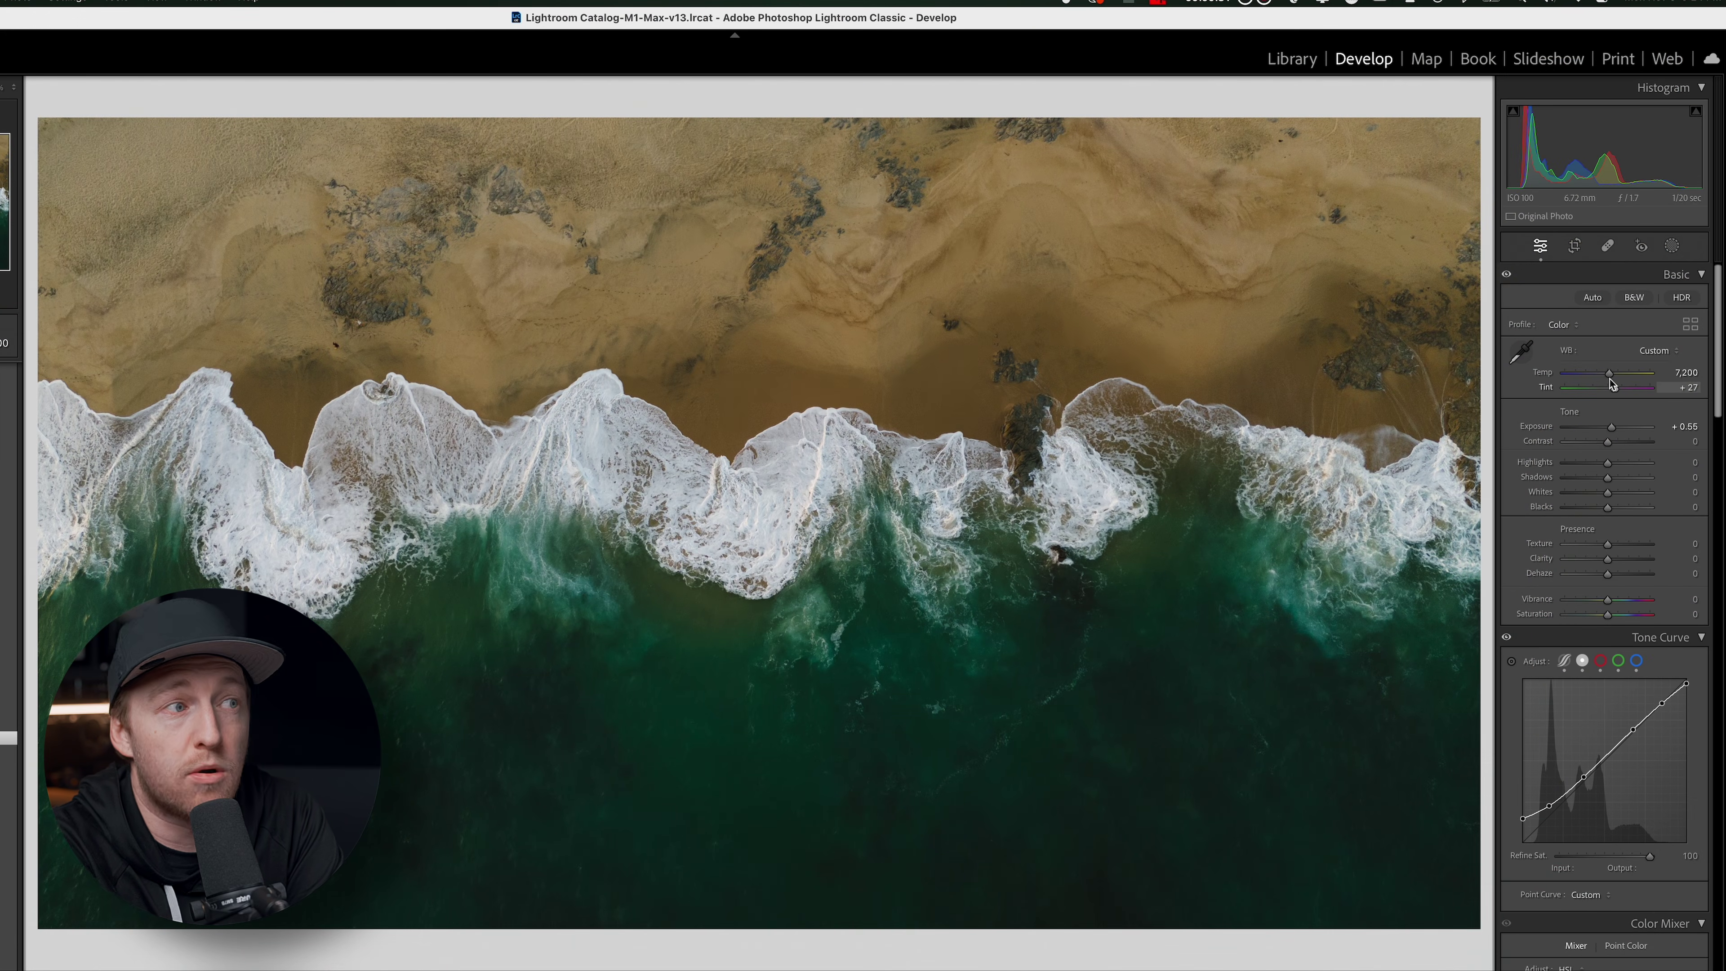
{"action": "left_click_drag", "start_coordinate": [1609, 374], "coordinate": [1613, 374]}
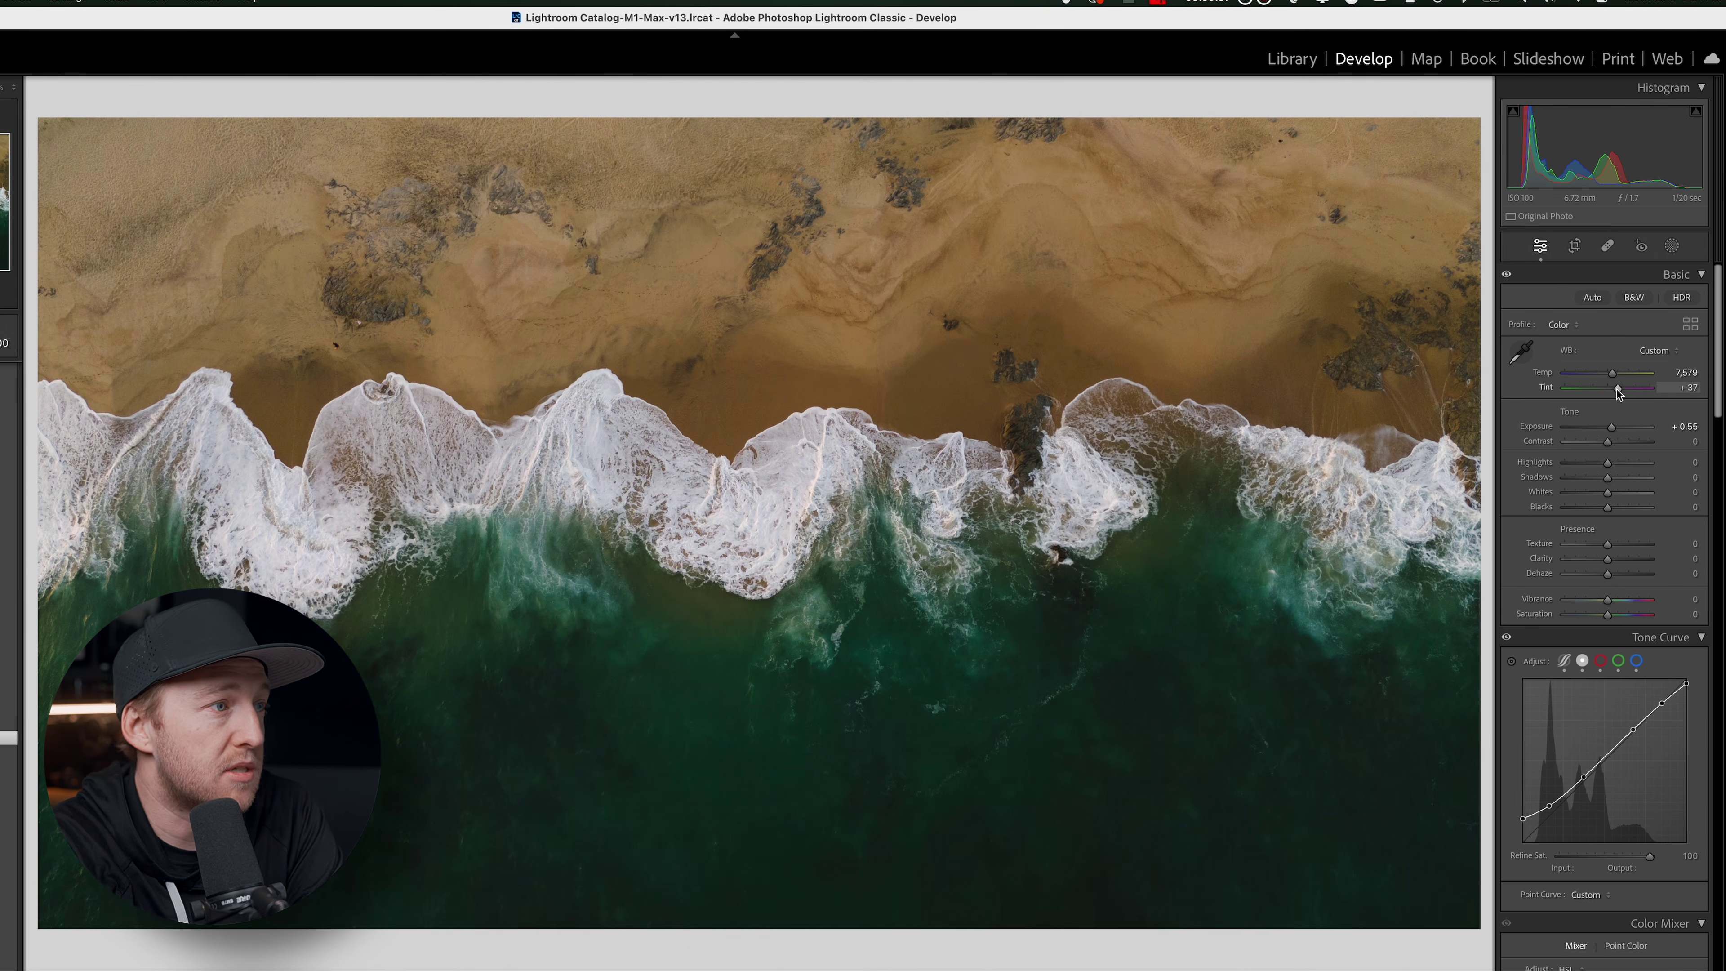
Set Exposure +1.00, Contrast +24, Highlights −85, Shadows +58, Whites −56, Blacks +29, Vibrance +17 and Saturation −10
{"action": "left_click_drag", "start_coordinate": [1611, 426], "coordinate": [1620, 442]}
{"action": "left_click_drag", "start_coordinate": [1607, 462], "coordinate": [1621, 508]}
{"action": "left_click_drag", "start_coordinate": [1607, 599], "coordinate": [1603, 618]}
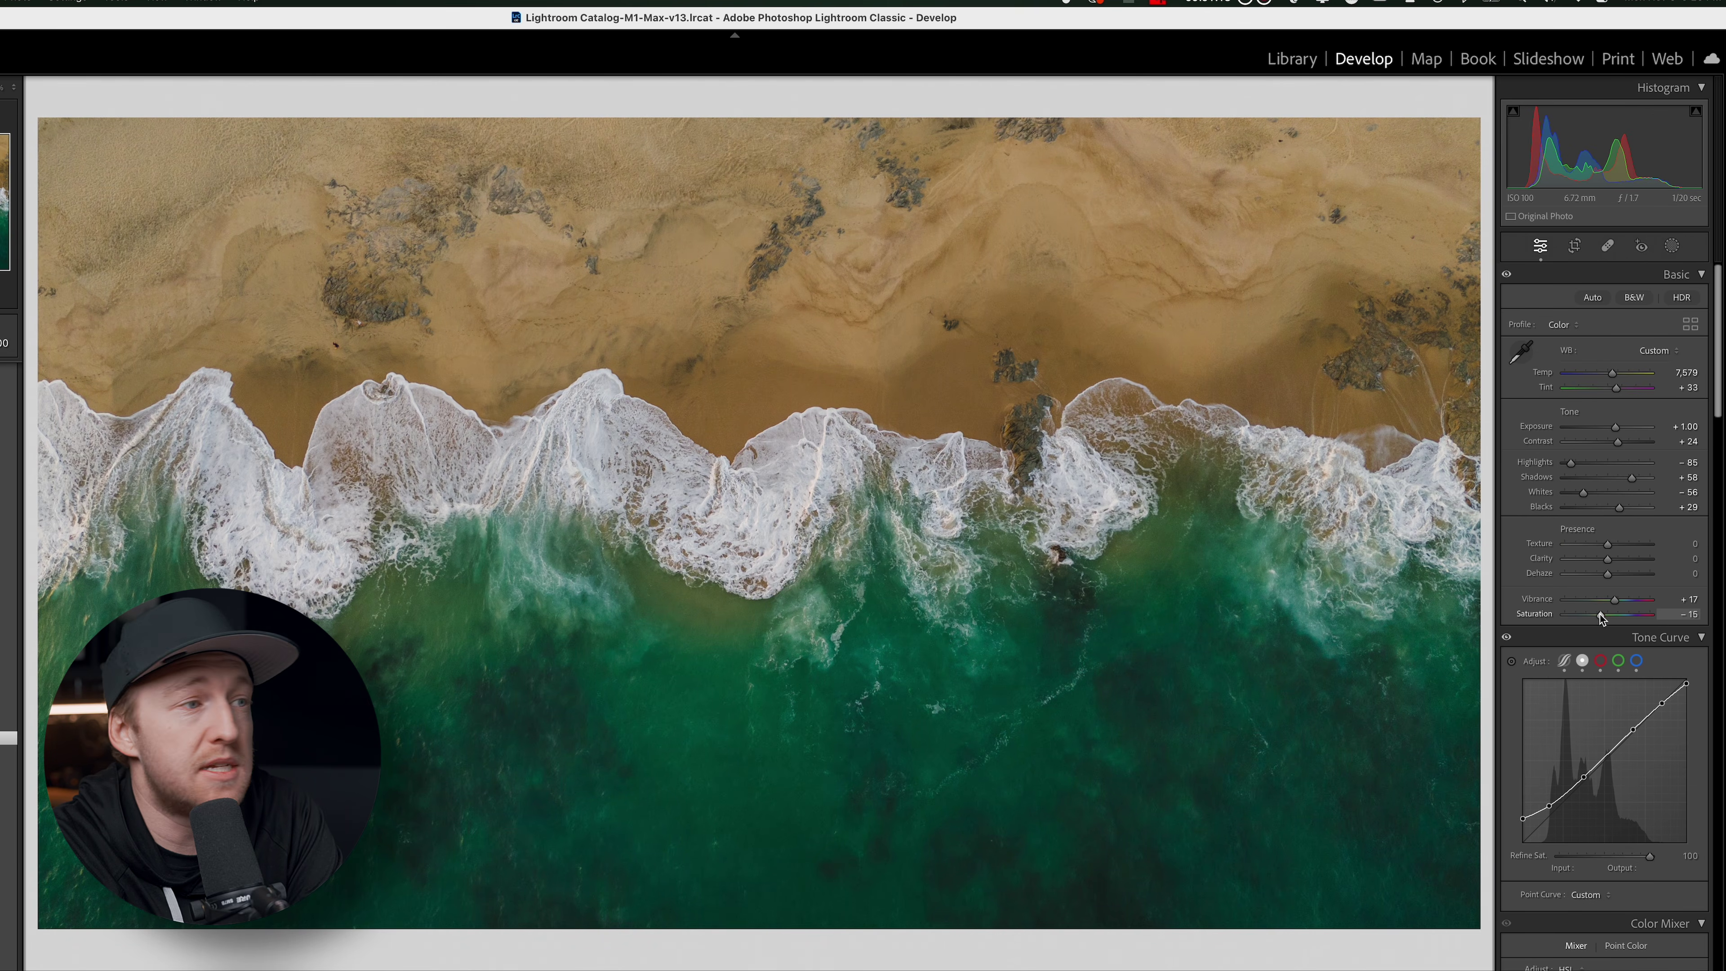
Calibrate the primaries' hue and saturation to +17 and +36 for red, +30 and −30 for green, −13 and +35 for blue
{"action": "scroll", "coordinate": [1603, 617], "scroll_direction": "down", "scroll_amount": 15}
{"action": "left_click_drag", "start_coordinate": [1608, 841], "coordinate": [1626, 841]}
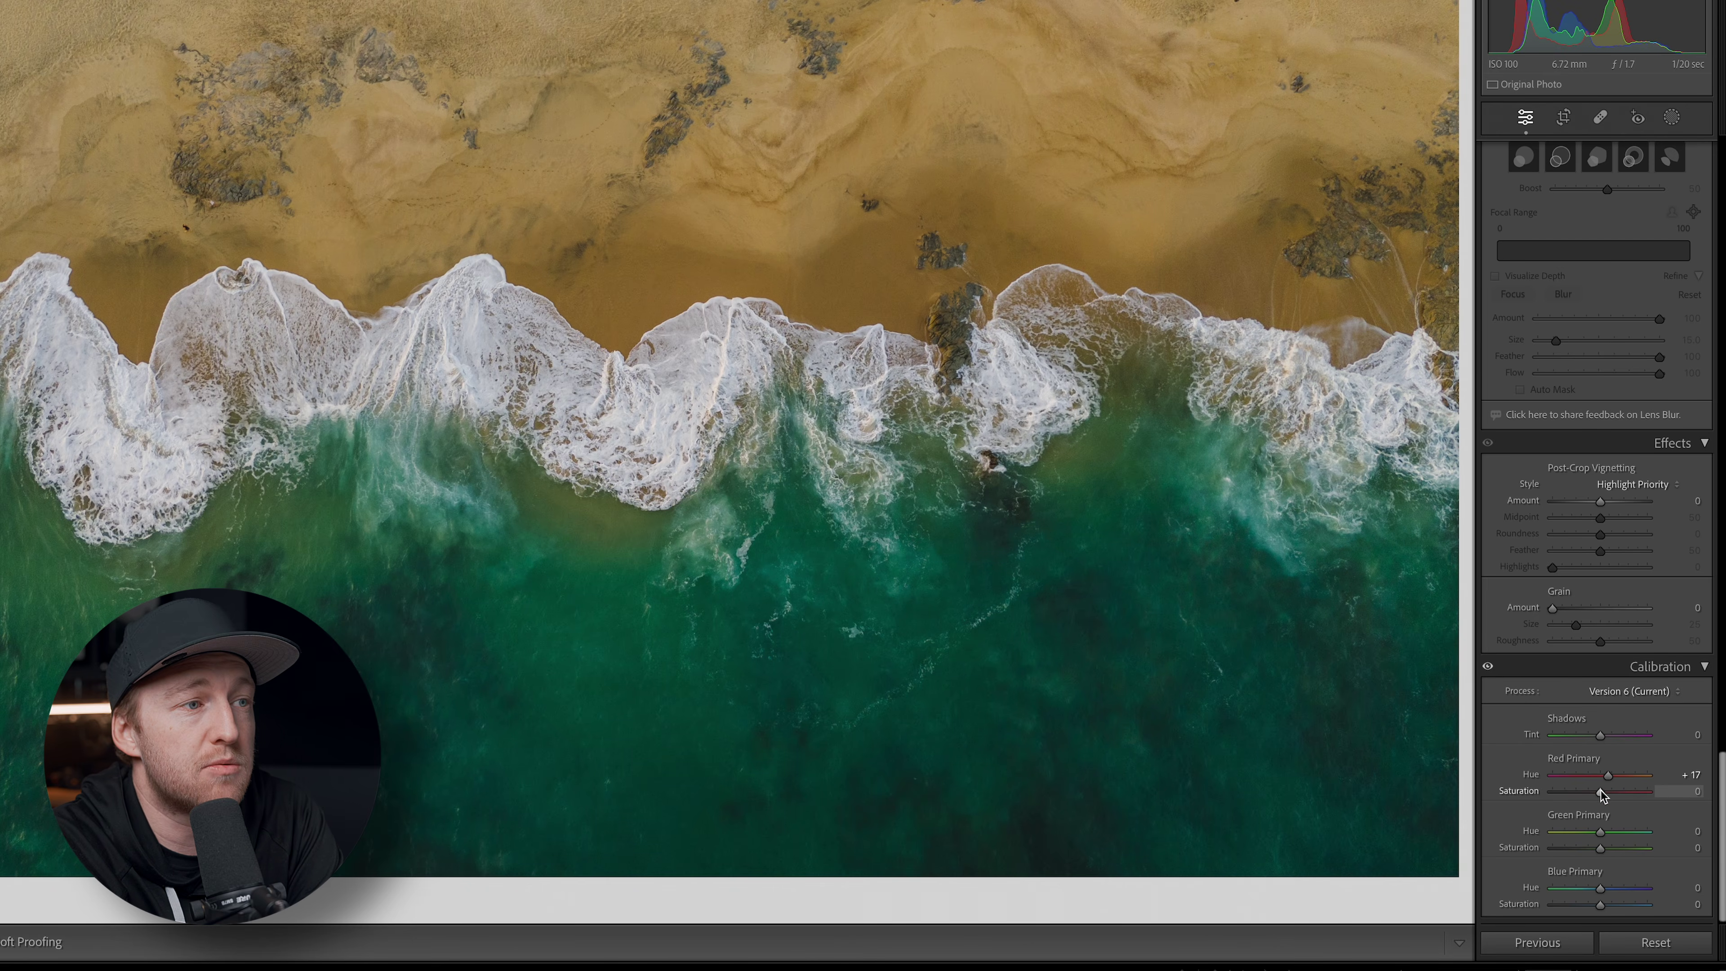
{"action": "left_click_drag", "start_coordinate": [1601, 794], "coordinate": [1612, 795]}
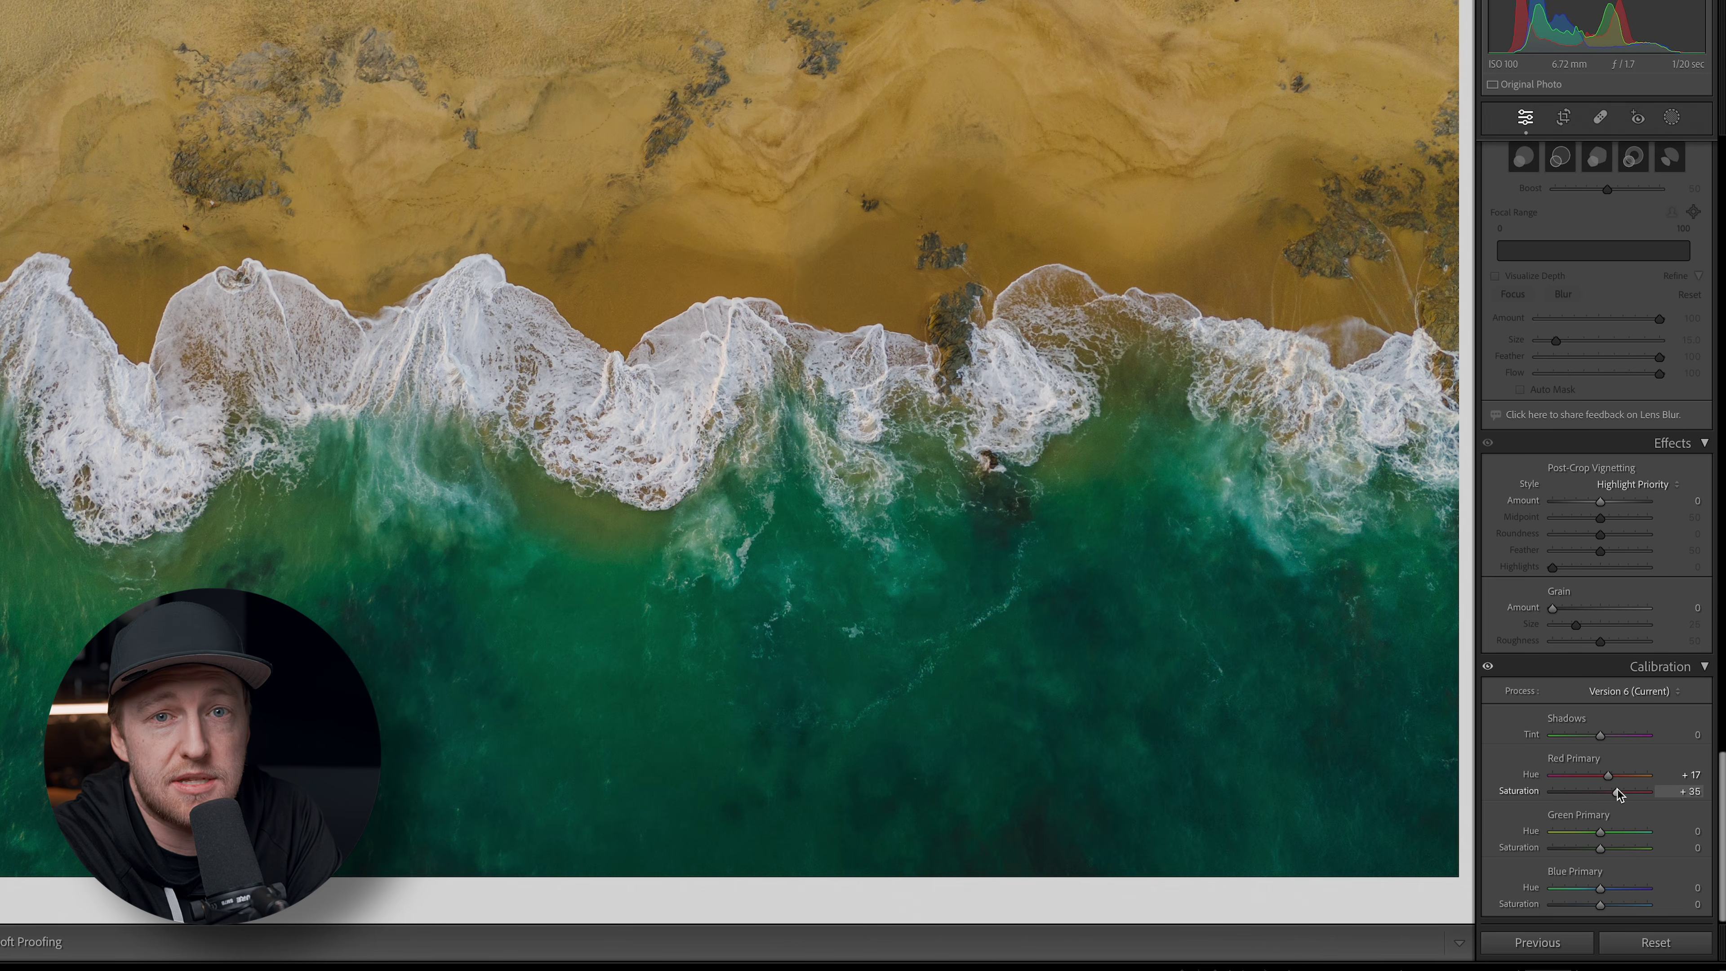
{"action": "mouse_move", "coordinate": [1600, 836]}
{"action": "left_mouse_down"}
{"action": "mouse_move", "coordinate": [1616, 840]}
{"action": "mouse_move", "coordinate": [1587, 849]}
{"action": "left_mouse_up"}
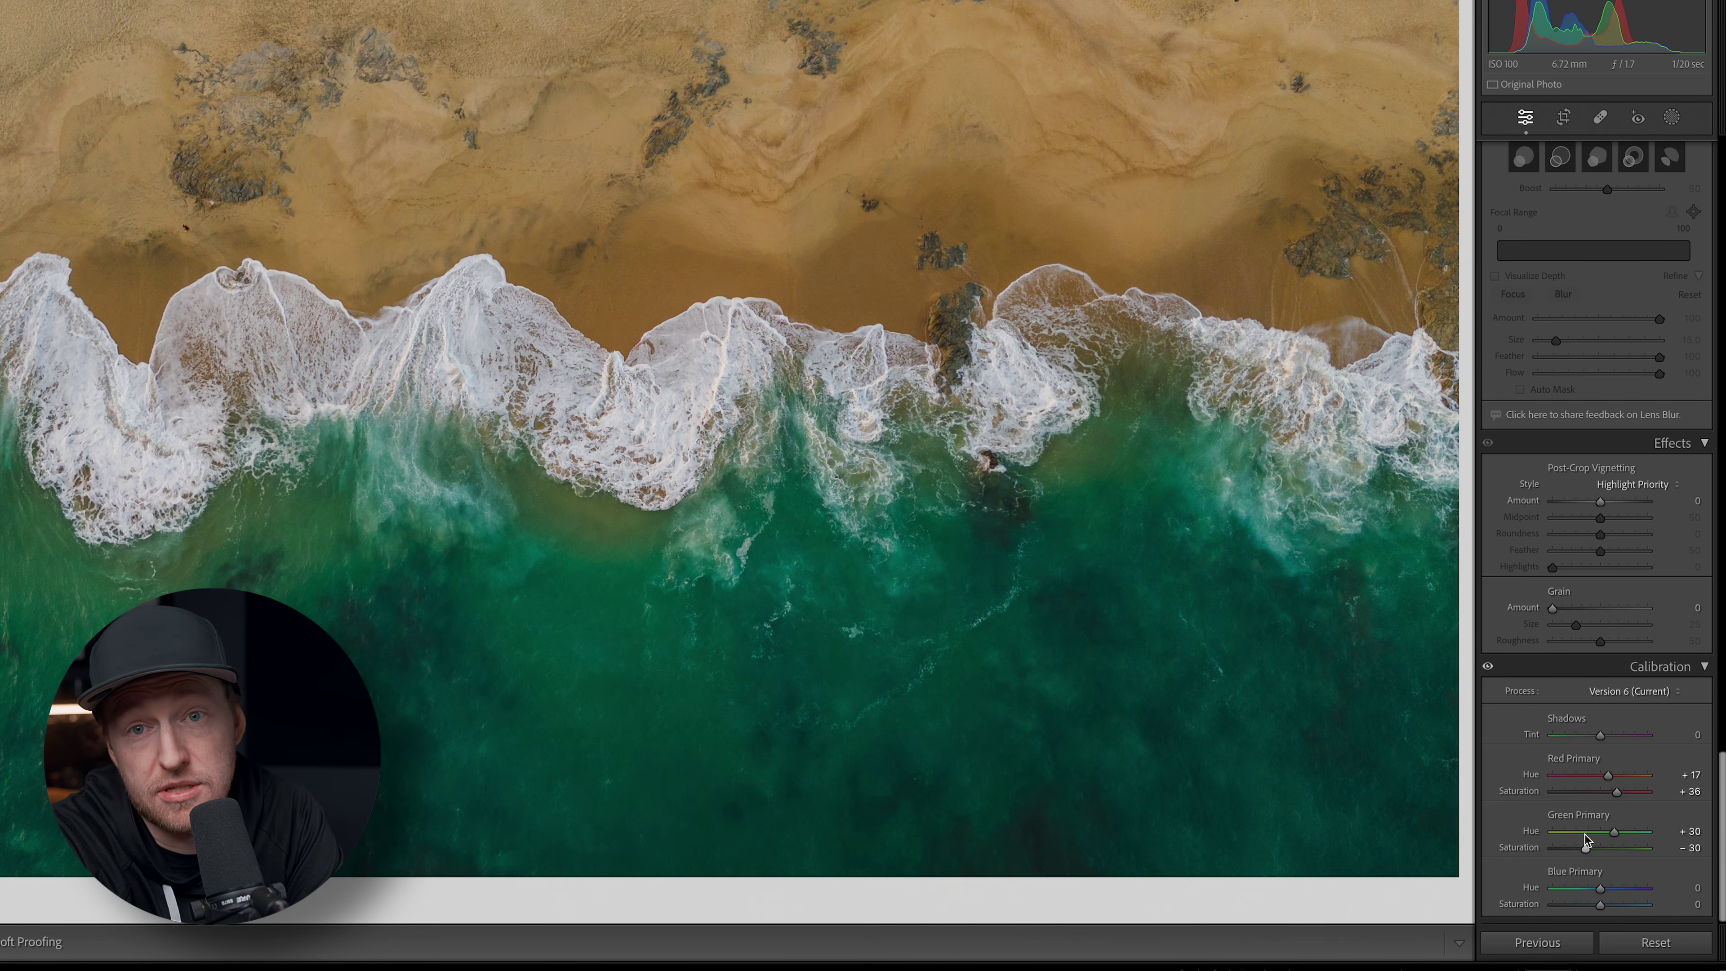
{"action": "left_click_drag", "start_coordinate": [1599, 888], "coordinate": [1618, 908]}
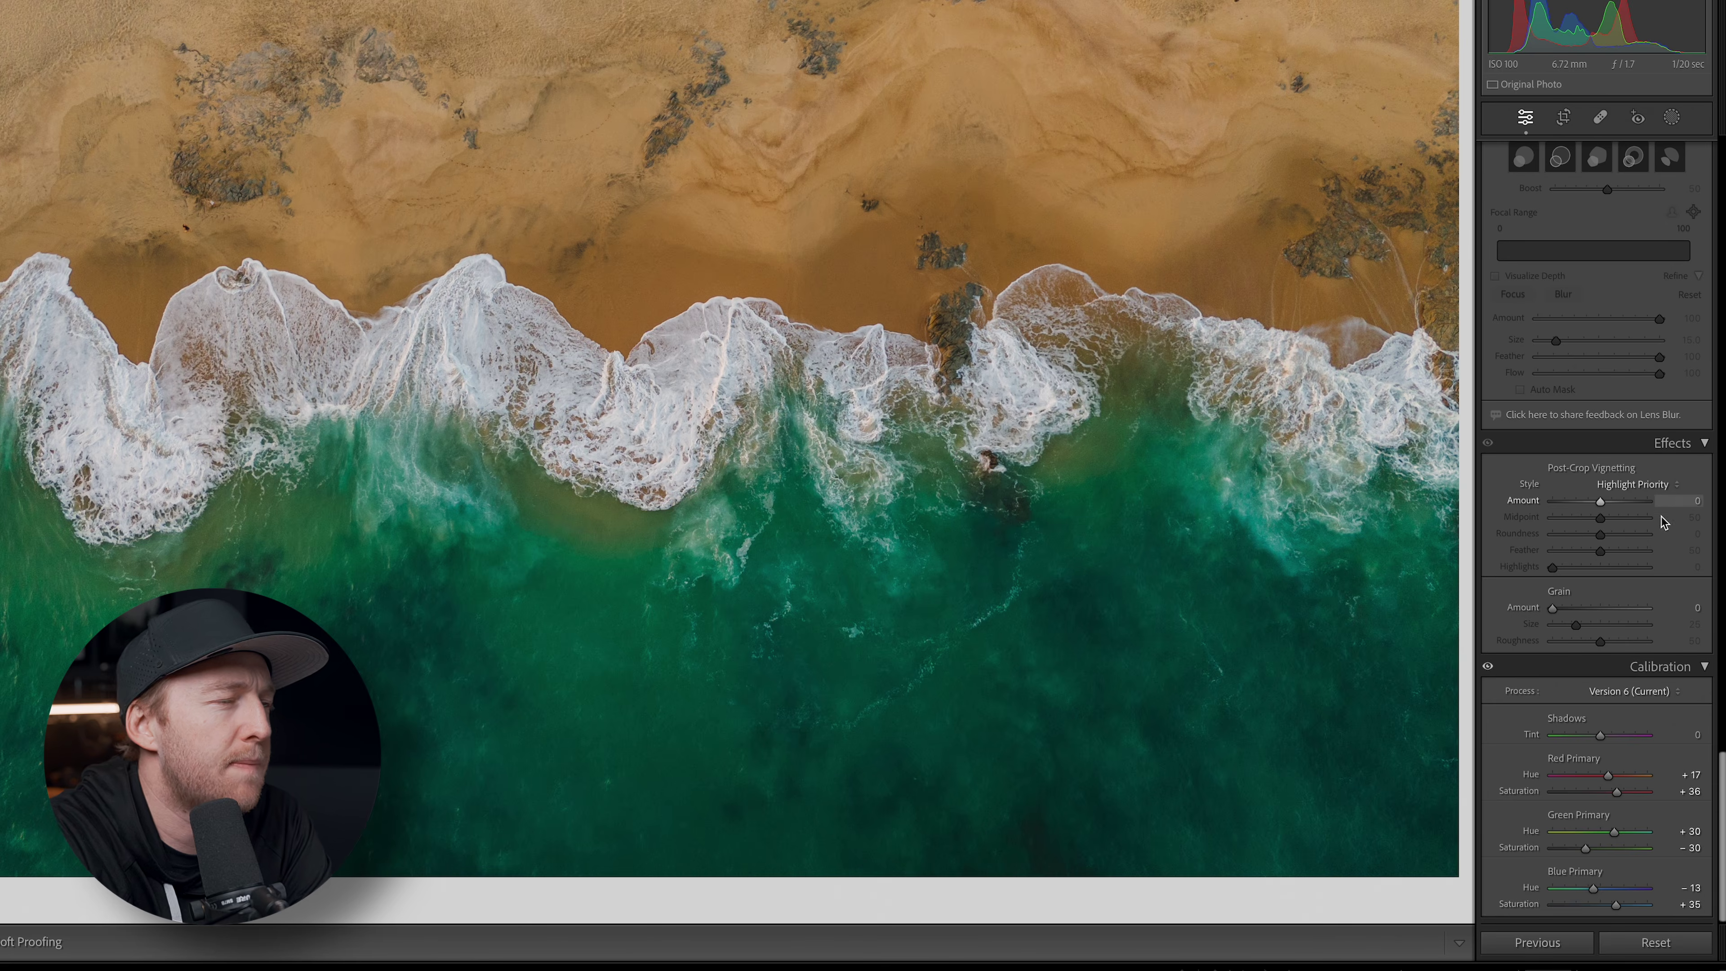
Add a post-crop vignette with Amount −14 and lower its midpoint
{"action": "left_click_drag", "start_coordinate": [1600, 501], "coordinate": [1593, 503]}
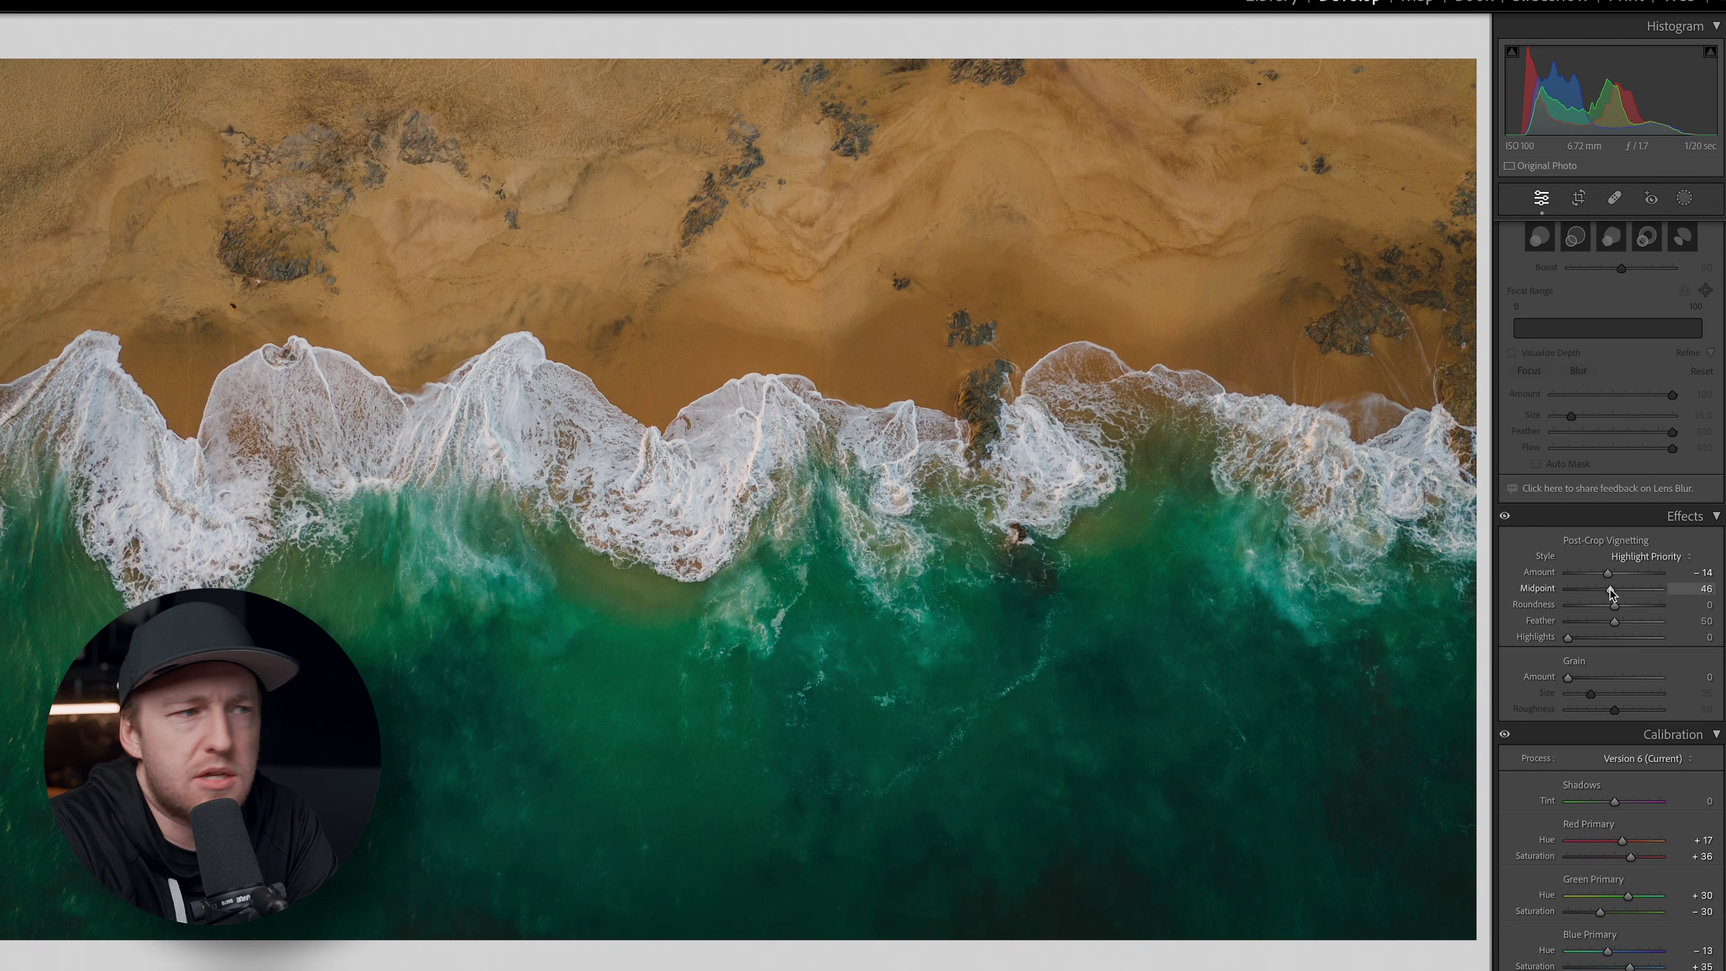
{"action": "left_click_drag", "start_coordinate": [1615, 589], "coordinate": [1586, 586]}
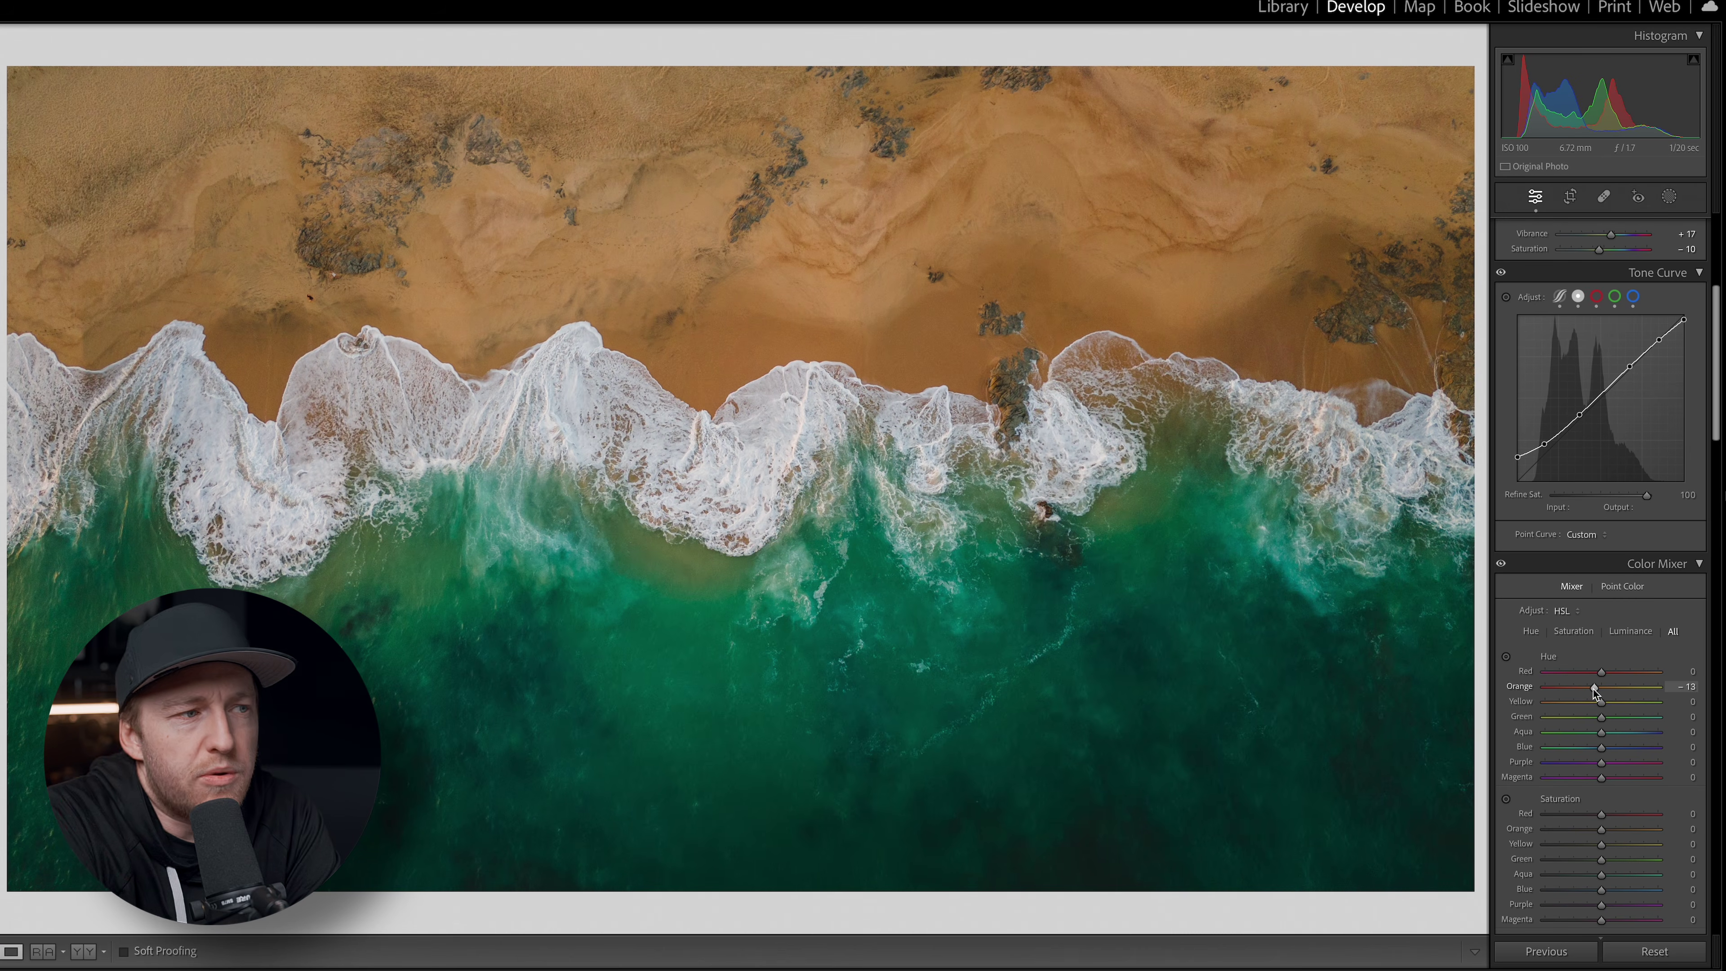
Set Color Mixer hue to orange −11, yellow −20, green +7 and saturation to red −12, yellow −22, green −20, aqua −11, blue −30
{"action": "left_click_drag", "start_coordinate": [1596, 692], "coordinate": [1604, 719]}
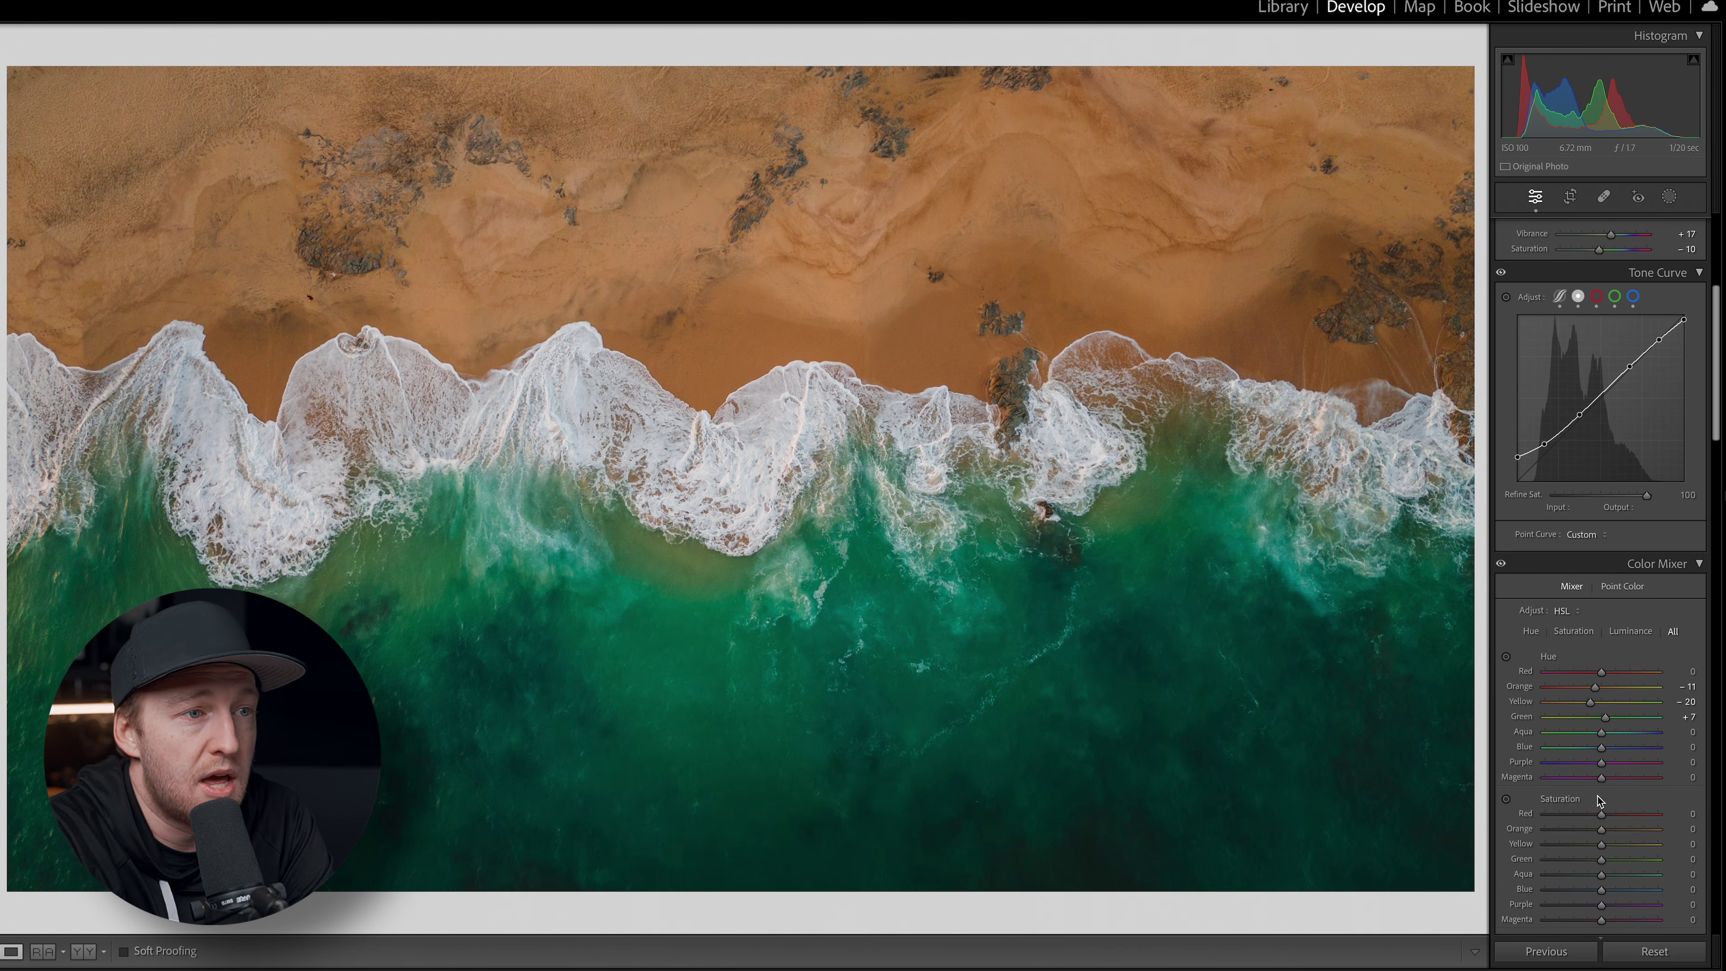
{"action": "left_click_drag", "start_coordinate": [1601, 814], "coordinate": [1594, 874]}
{"action": "left_click_drag", "start_coordinate": [1601, 889], "coordinate": [1590, 889]}
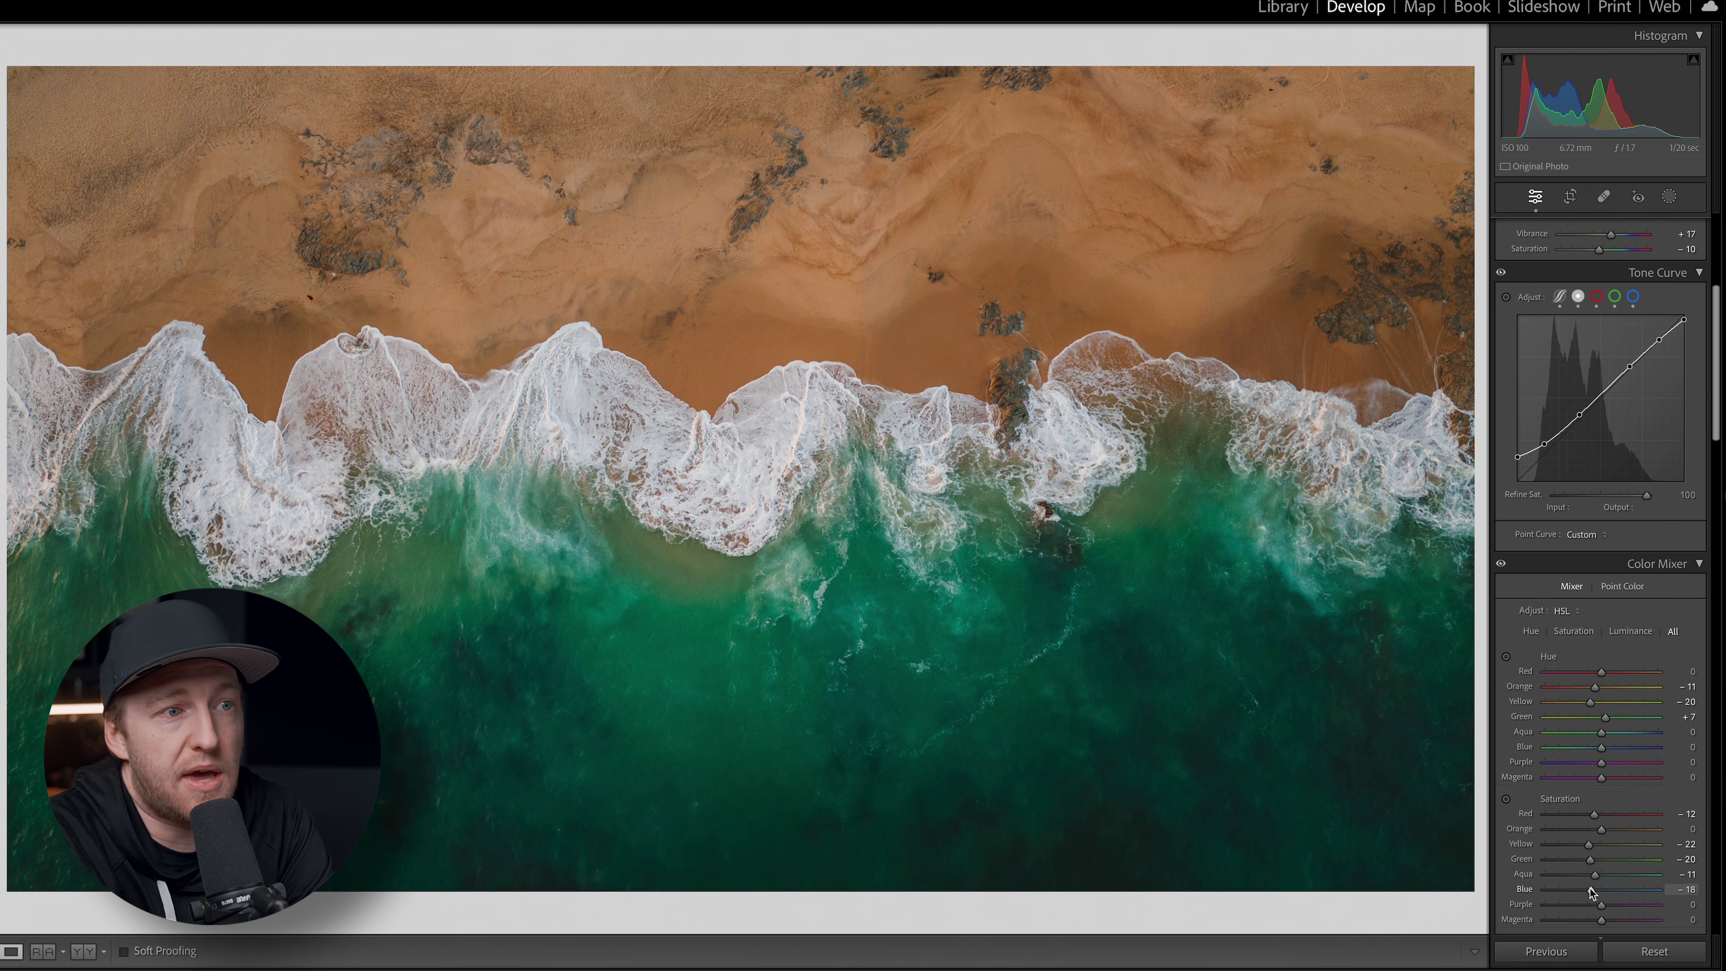
Set Color Mixer luminance to red −12, orange +11, aqua −8 and blue −21
{"action": "scroll", "coordinate": [1593, 859], "scroll_direction": "down", "scroll_amount": 4}
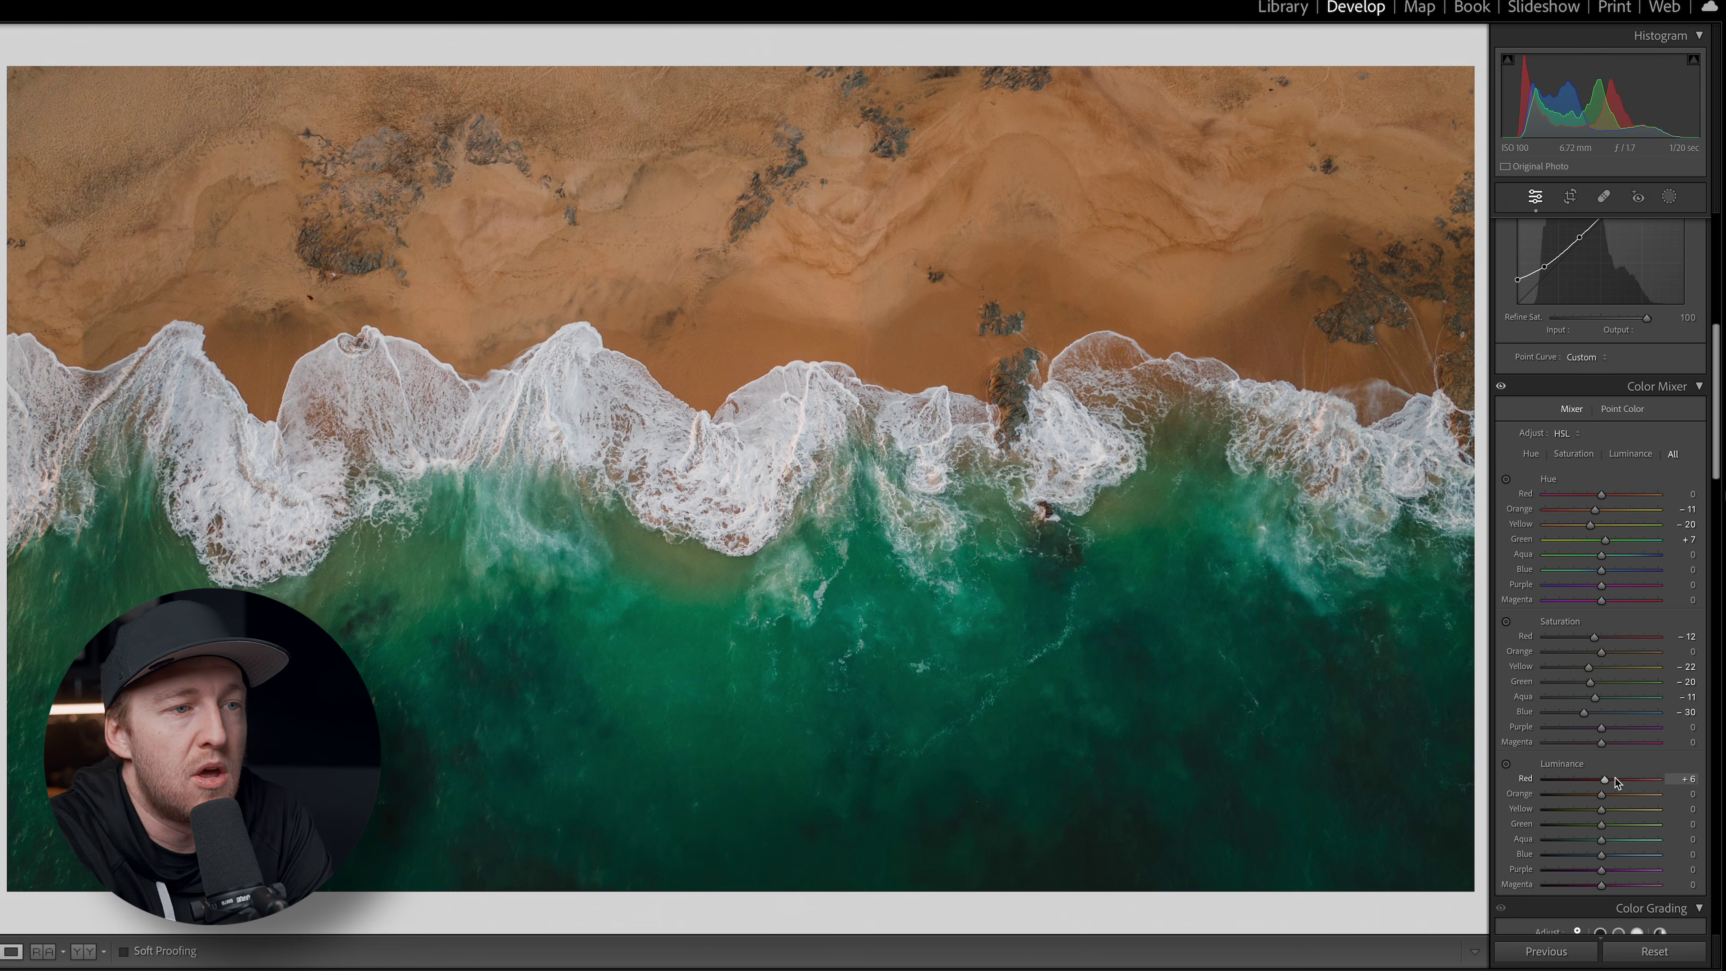
{"action": "mouse_move", "coordinate": [1601, 795]}
{"action": "left_mouse_down"}
{"action": "mouse_move", "coordinate": [1623, 795]}
{"action": "mouse_move", "coordinate": [1608, 796]}
{"action": "left_mouse_up"}
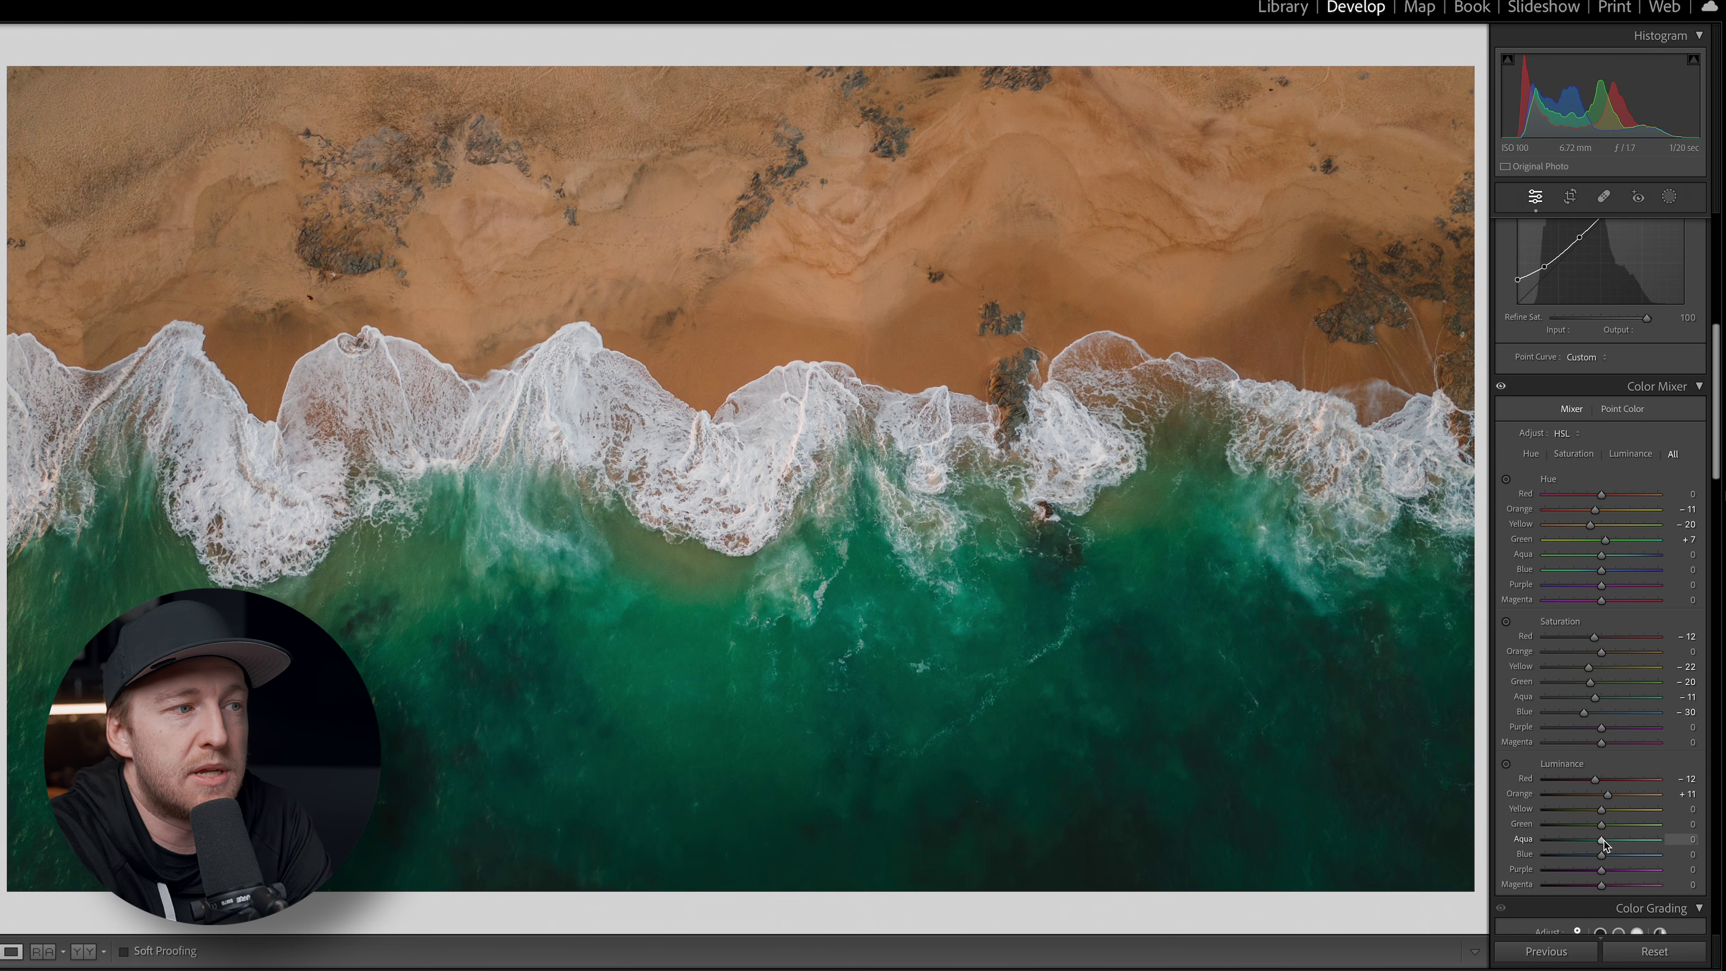
{"action": "left_click_drag", "start_coordinate": [1601, 854], "coordinate": [1596, 843]}
Crop the photo to the 4 x 5 / 8 x 10 aspect and rotate it 90° counterclockwise into portrait orientation
{"action": "key", "text": "r"}
{"action": "left_click", "coordinate": [1661, 253]}
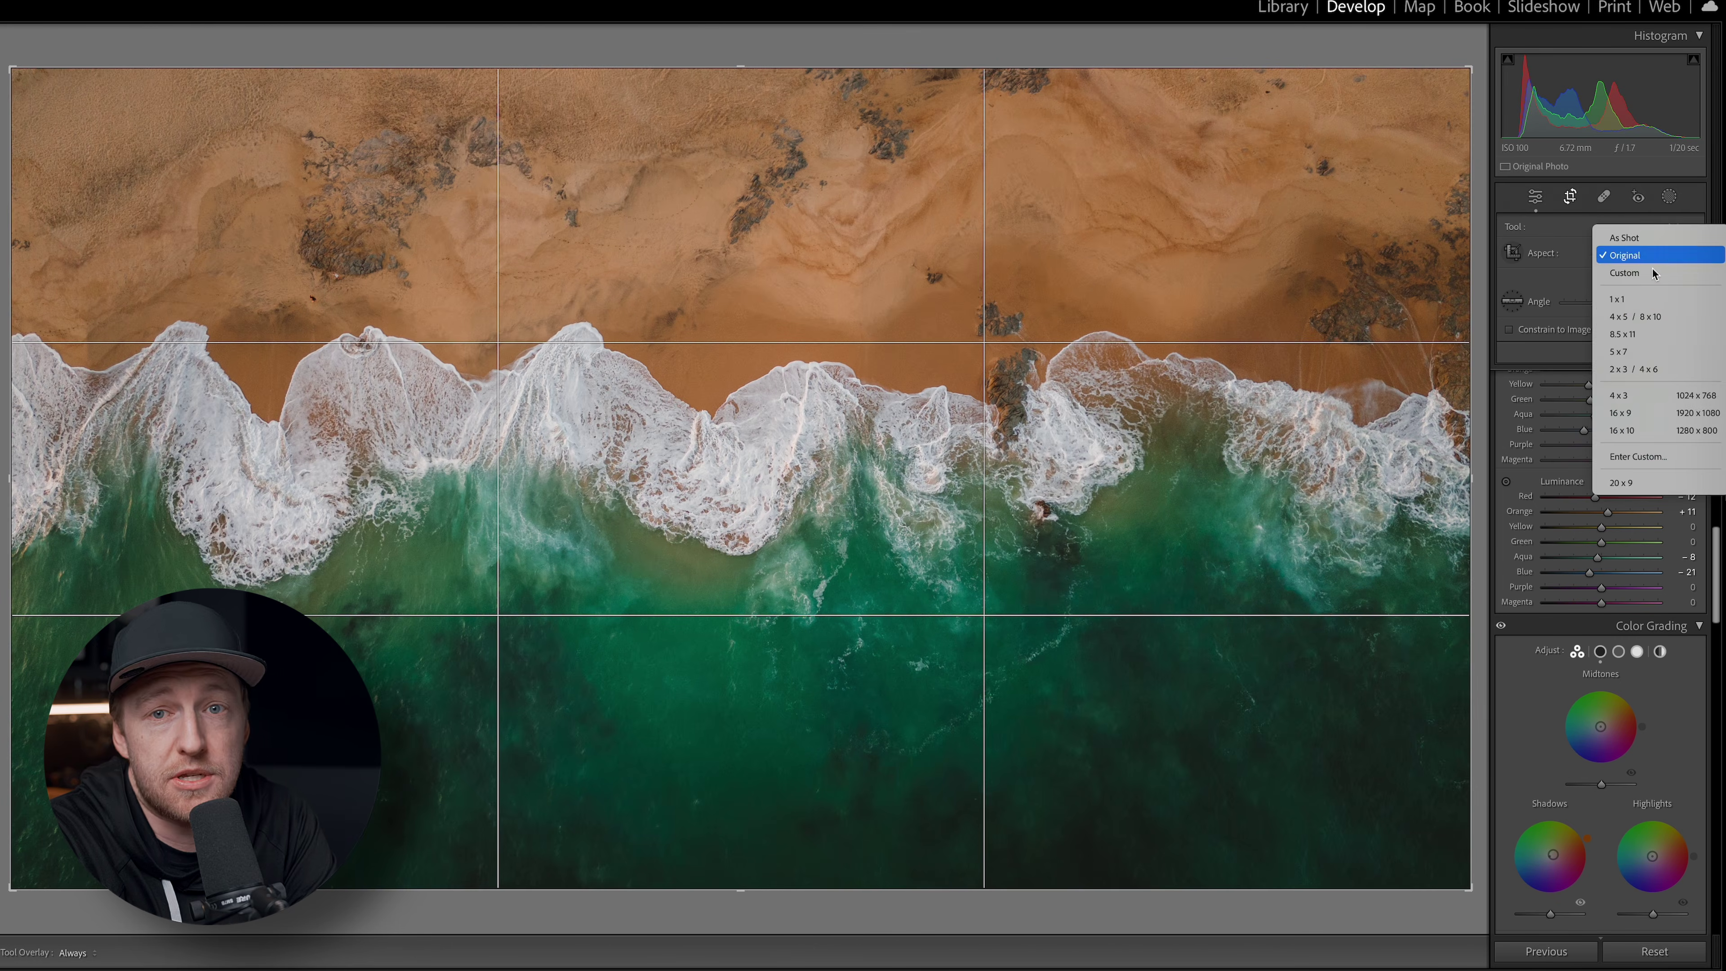
{"action": "left_click", "coordinate": [1644, 327]}
{"action": "left_click_drag", "start_coordinate": [1065, 691], "coordinate": [1152, 700]}
{"action": "left_click_drag", "start_coordinate": [1101, 619], "coordinate": [1118, 615]}
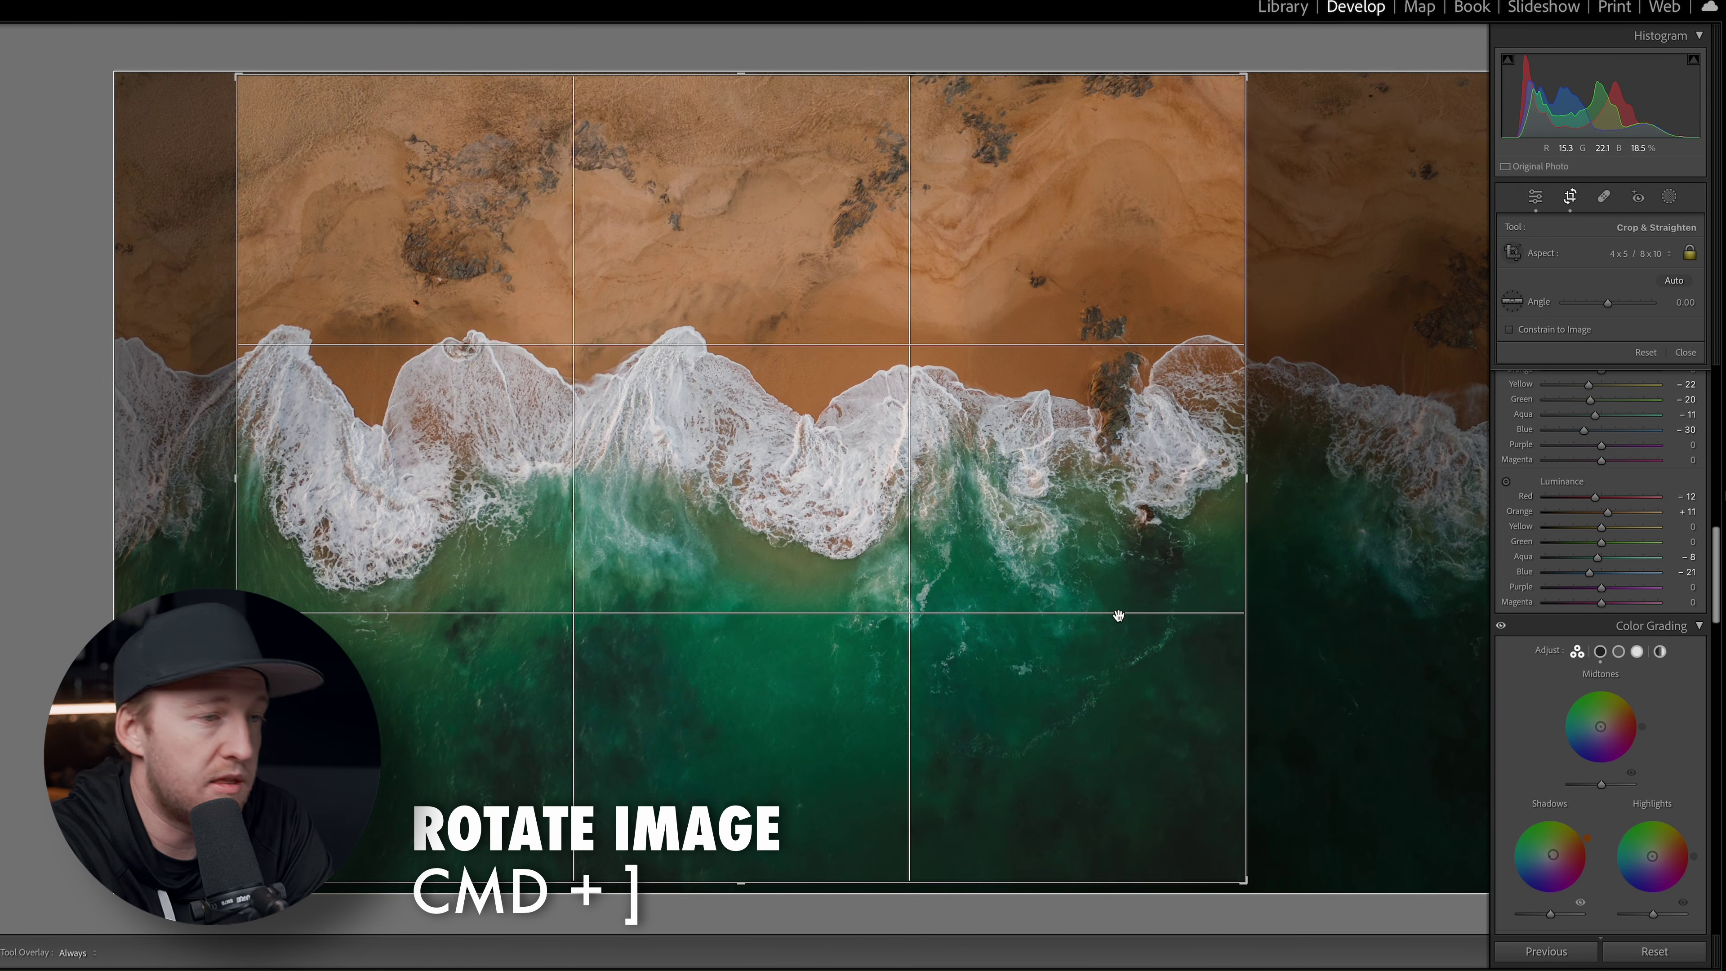
{"action": "key", "text": "Return"}
{"action": "key", "text": "super+bracketleft"}
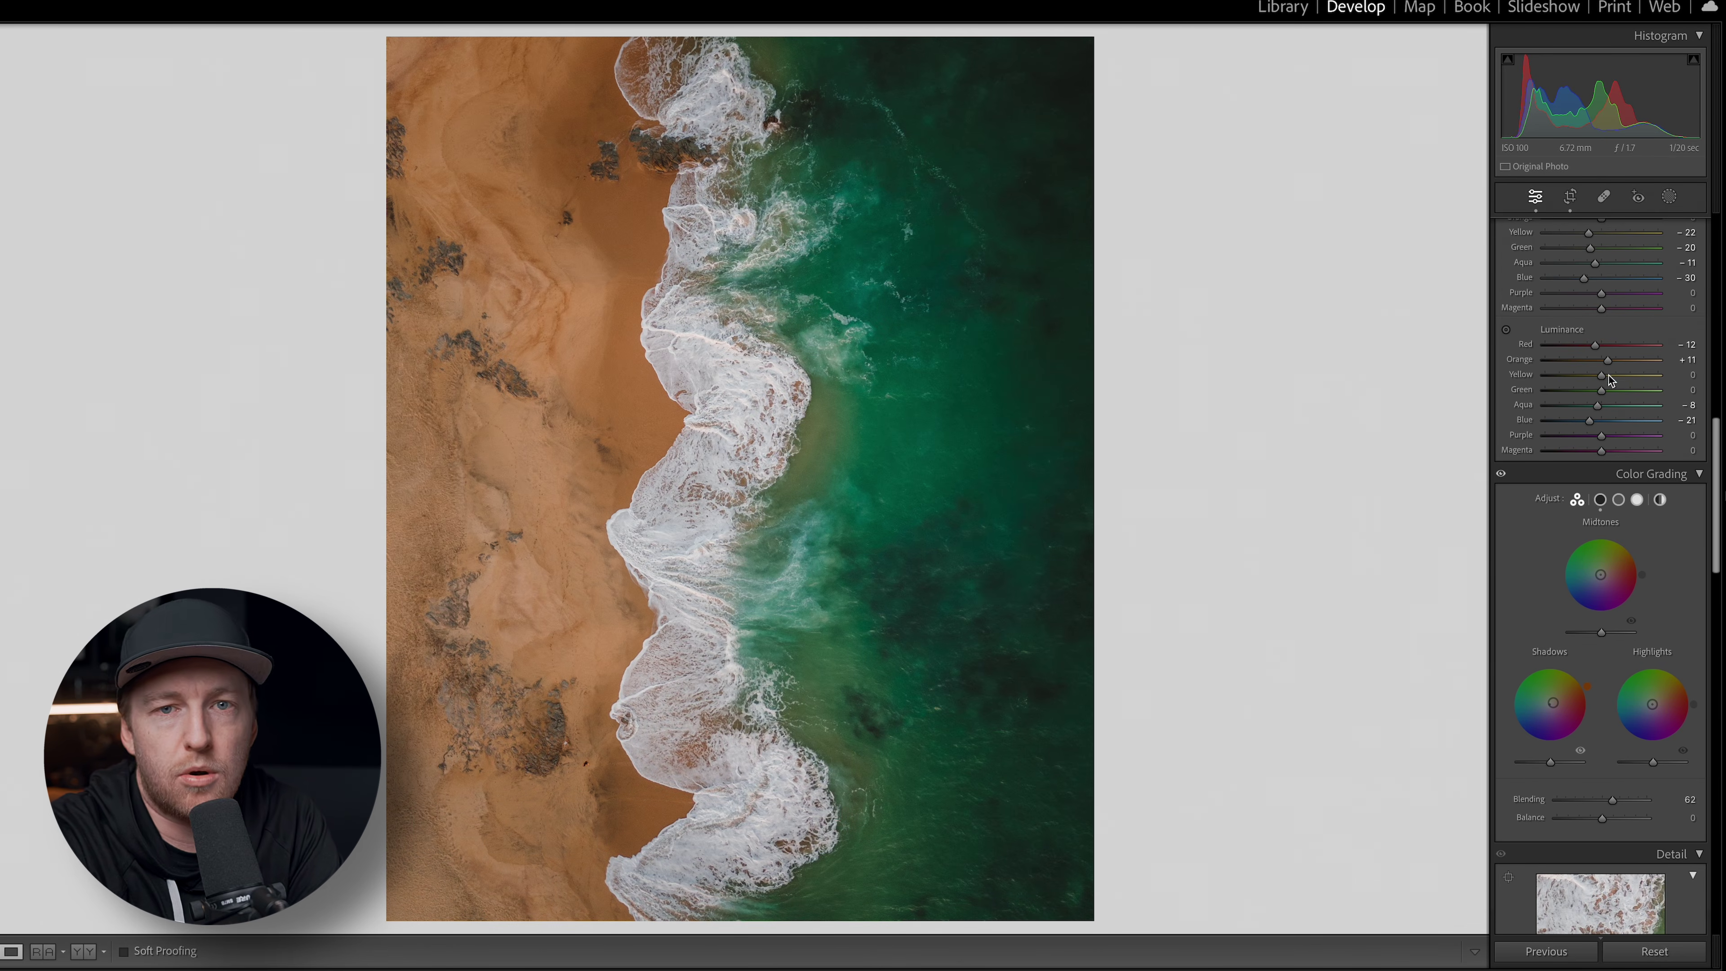
Add a large radial gradient mask centred on the waves and raise its exposure to about 0.25
{"action": "scroll", "coordinate": [1653, 404], "scroll_direction": "up", "scroll_amount": 5}
{"action": "left_click", "coordinate": [1669, 197]}
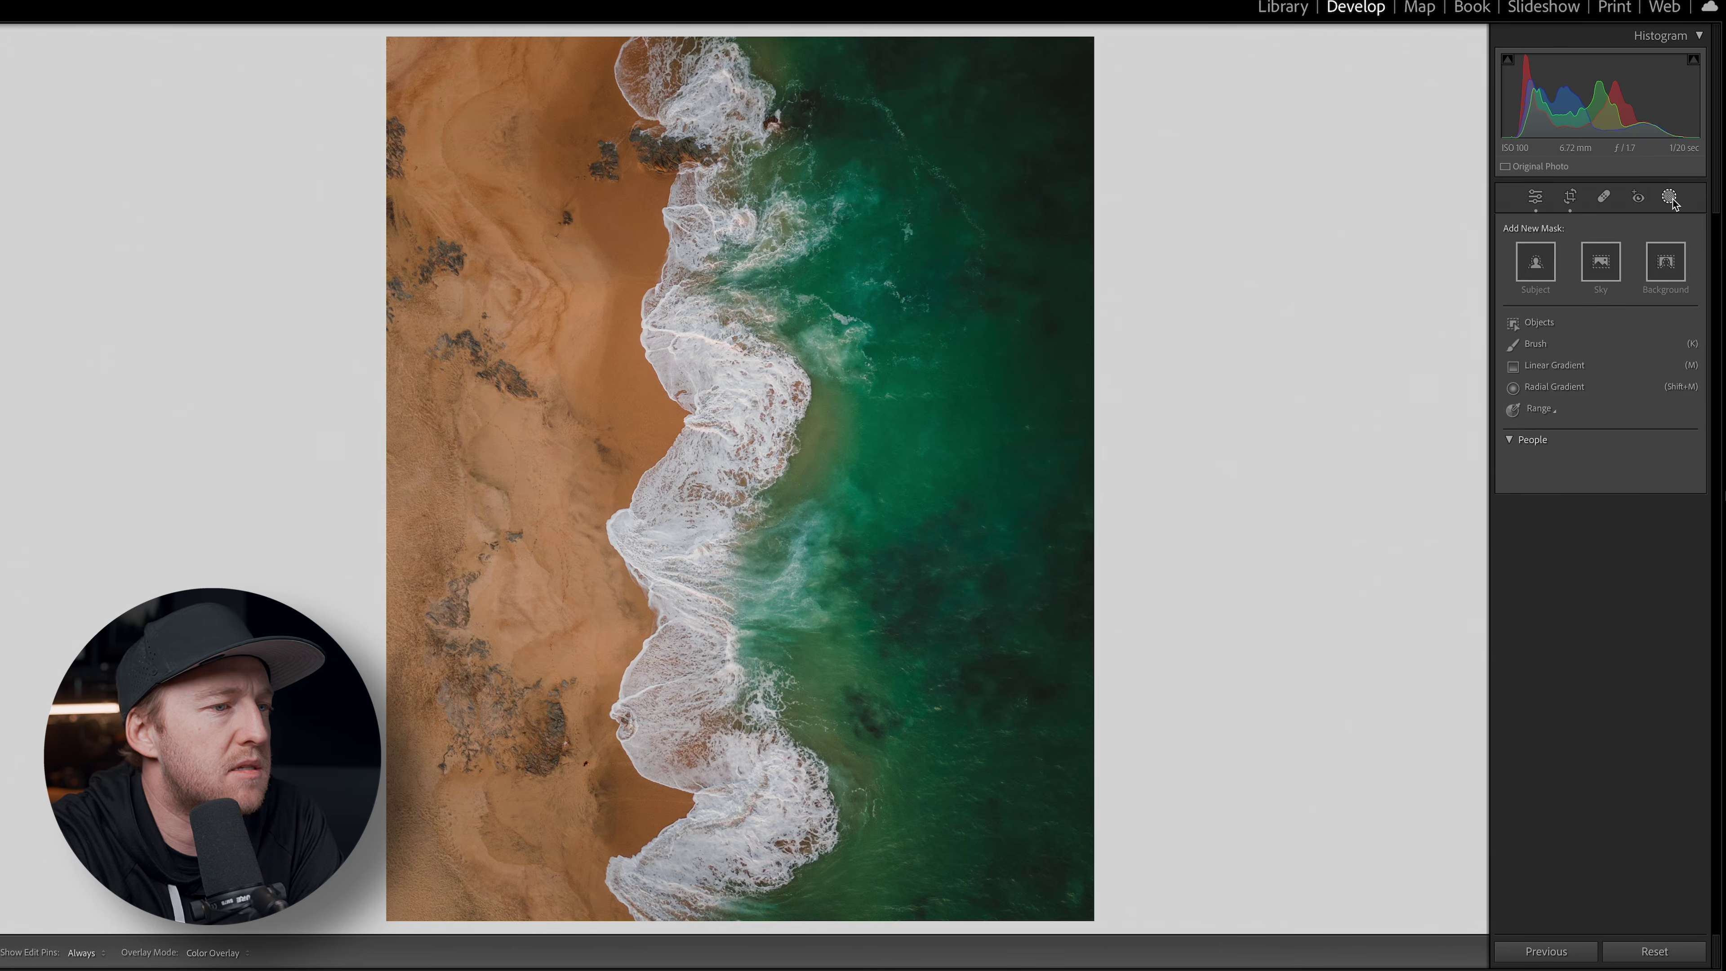
{"action": "key", "text": "shift+m"}
{"action": "left_click_drag", "start_coordinate": [720, 460], "coordinate": [1143, 920]}
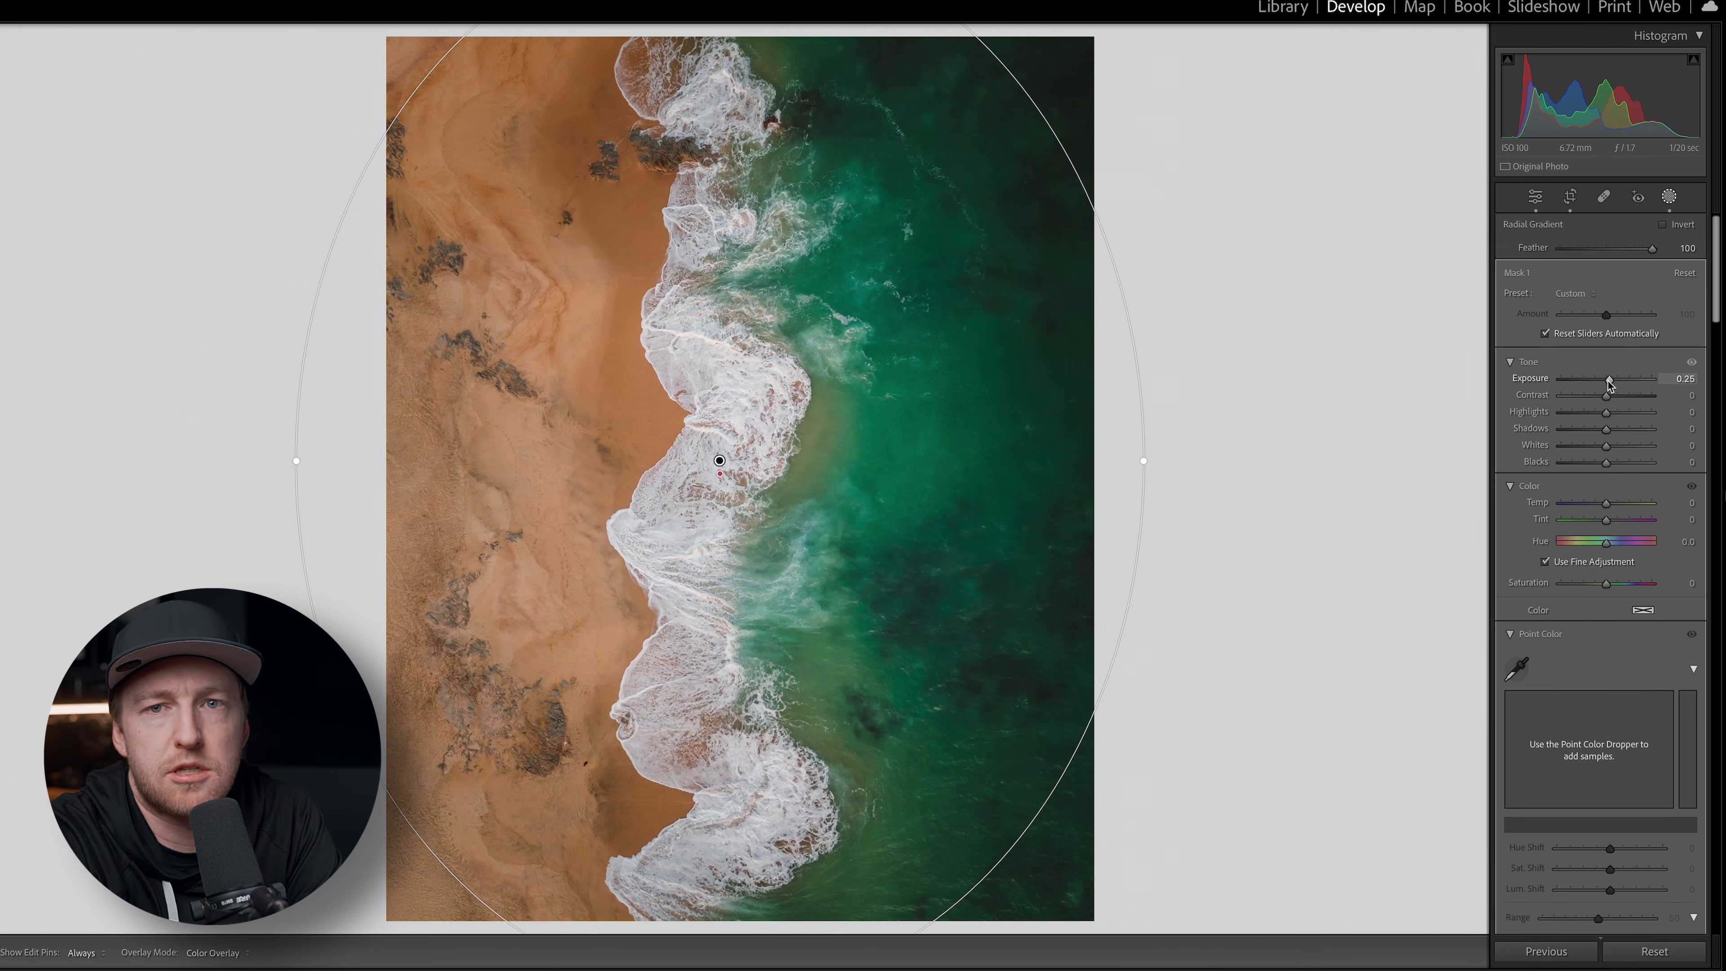
Duplicate and invert the radial mask to cover the photo's edges, and adjust the inverted mask's exposure
{"action": "right_click", "coordinate": [1473, 89]}
{"action": "left_click", "coordinate": [1562, 192]}
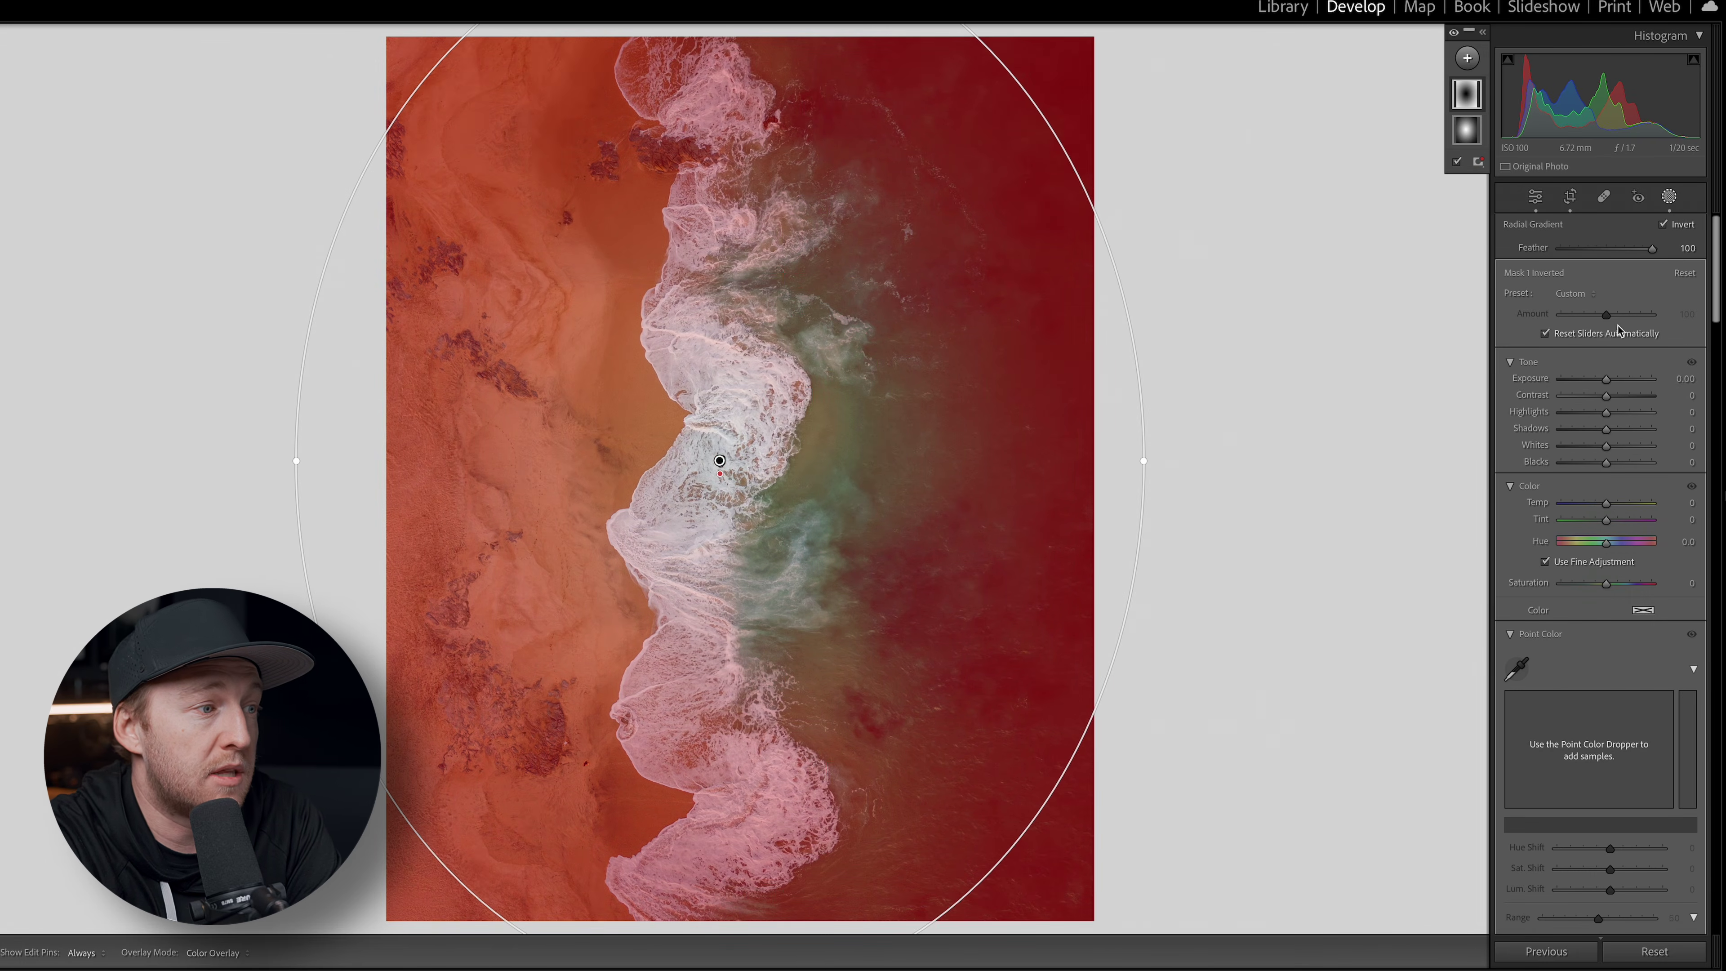
{"action": "left_click_drag", "start_coordinate": [1605, 379], "coordinate": [1610, 378]}
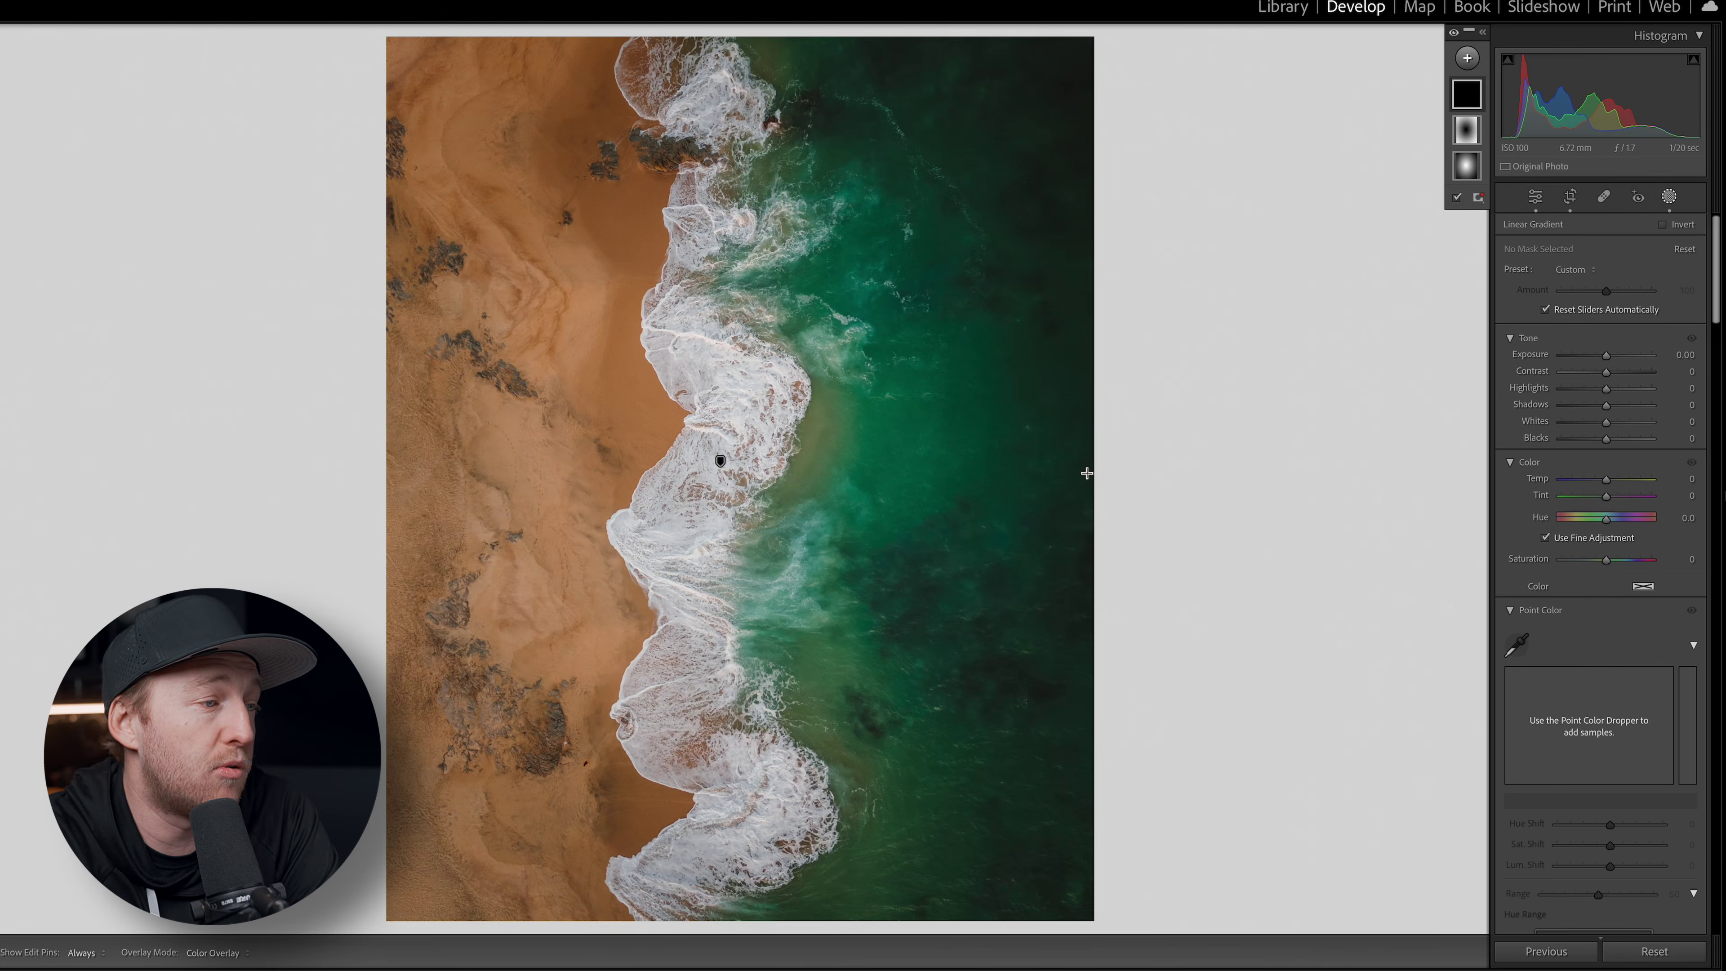
Add a linear gradient mask fading from the ocean edge to the sand edge, with Exposure 0.27, Contrast −65, Highlights 25 and Shadows 41
{"action": "left_click_drag", "start_coordinate": [1052, 470], "coordinate": [387, 473]}
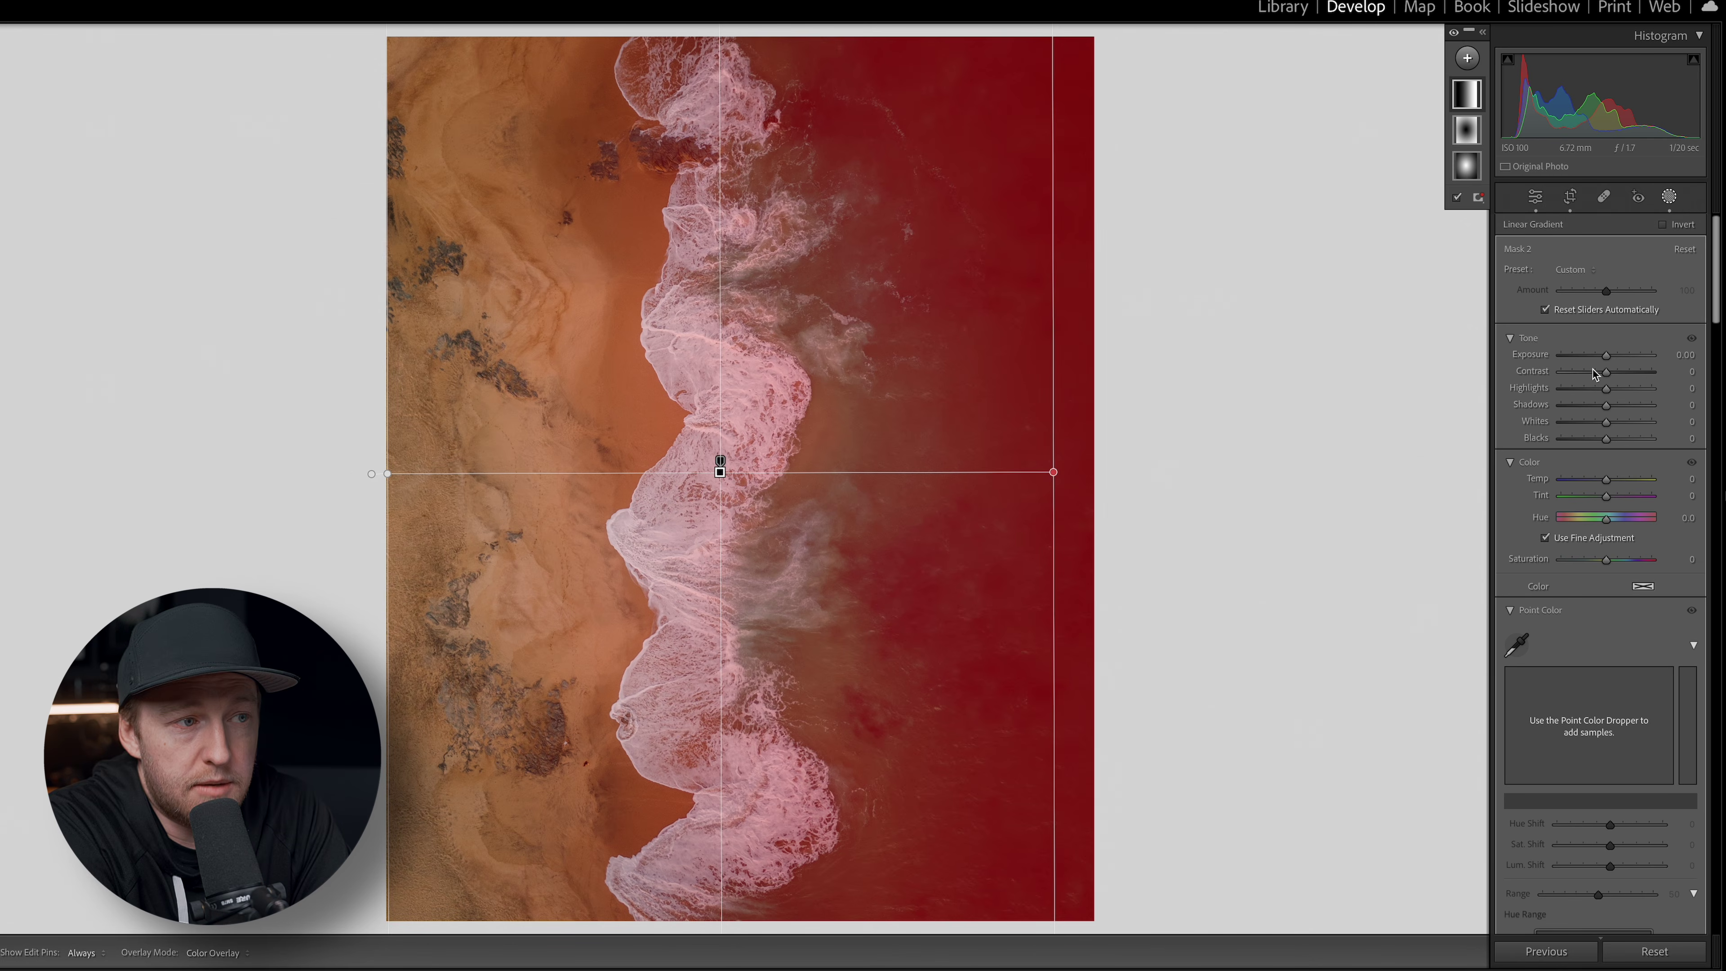
{"action": "left_click_drag", "start_coordinate": [1608, 357], "coordinate": [1611, 359]}
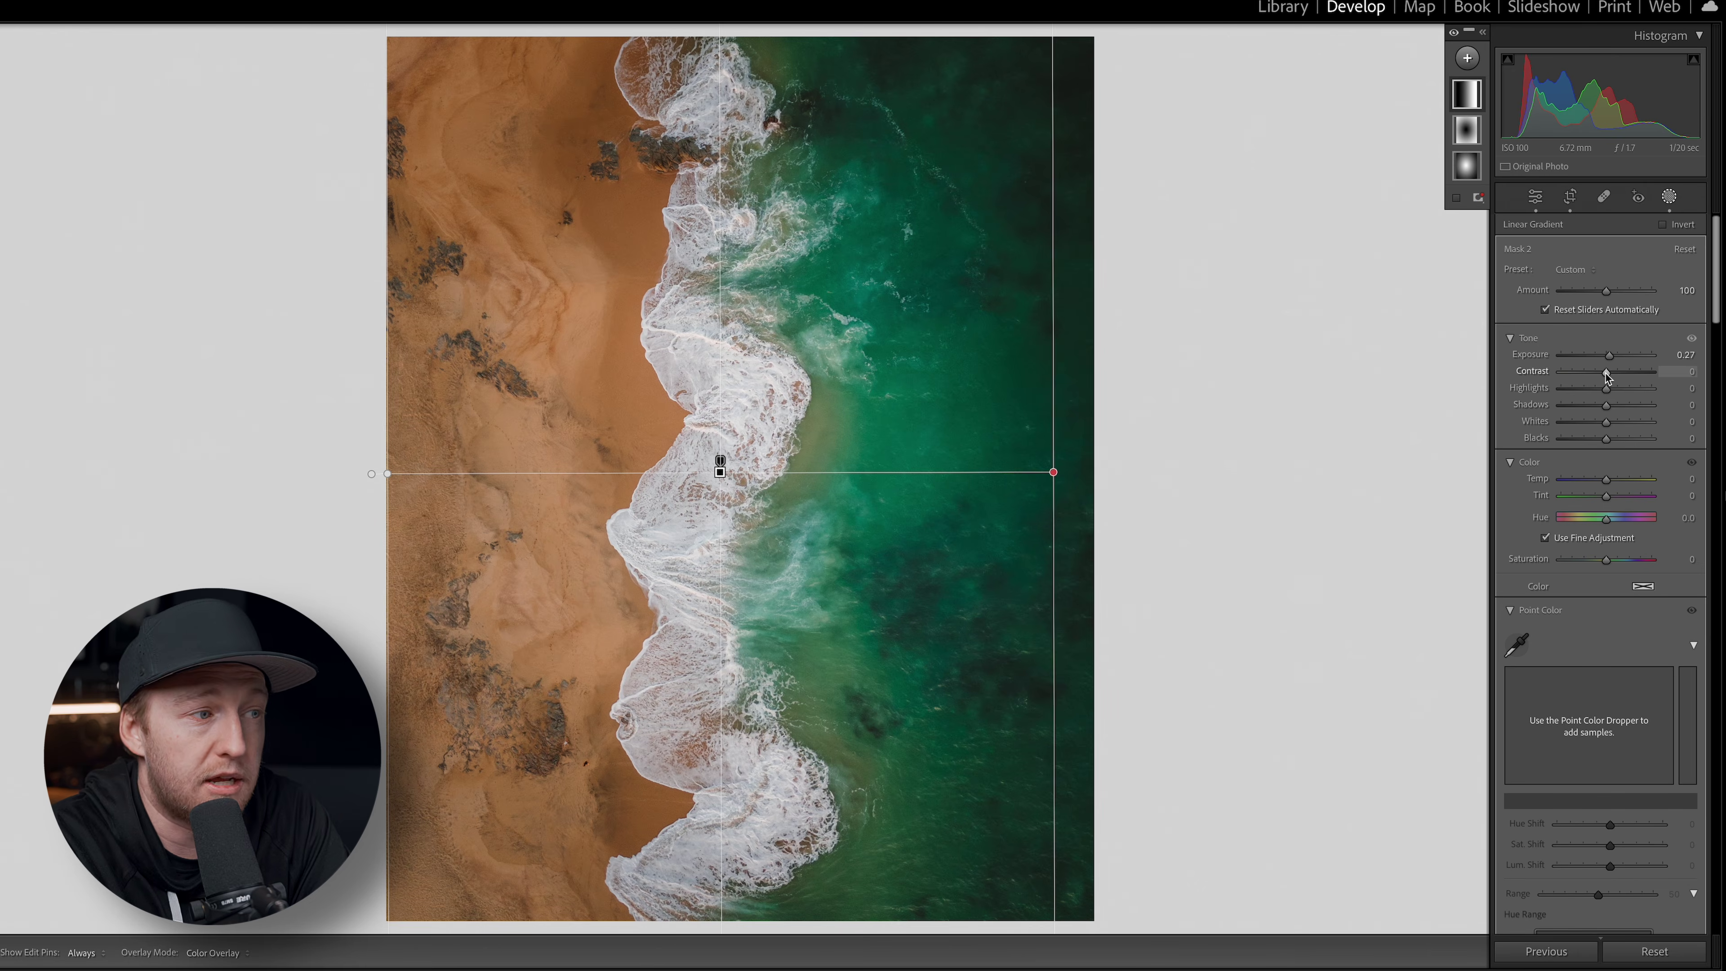
{"action": "left_click_drag", "start_coordinate": [1606, 372], "coordinate": [1622, 410]}
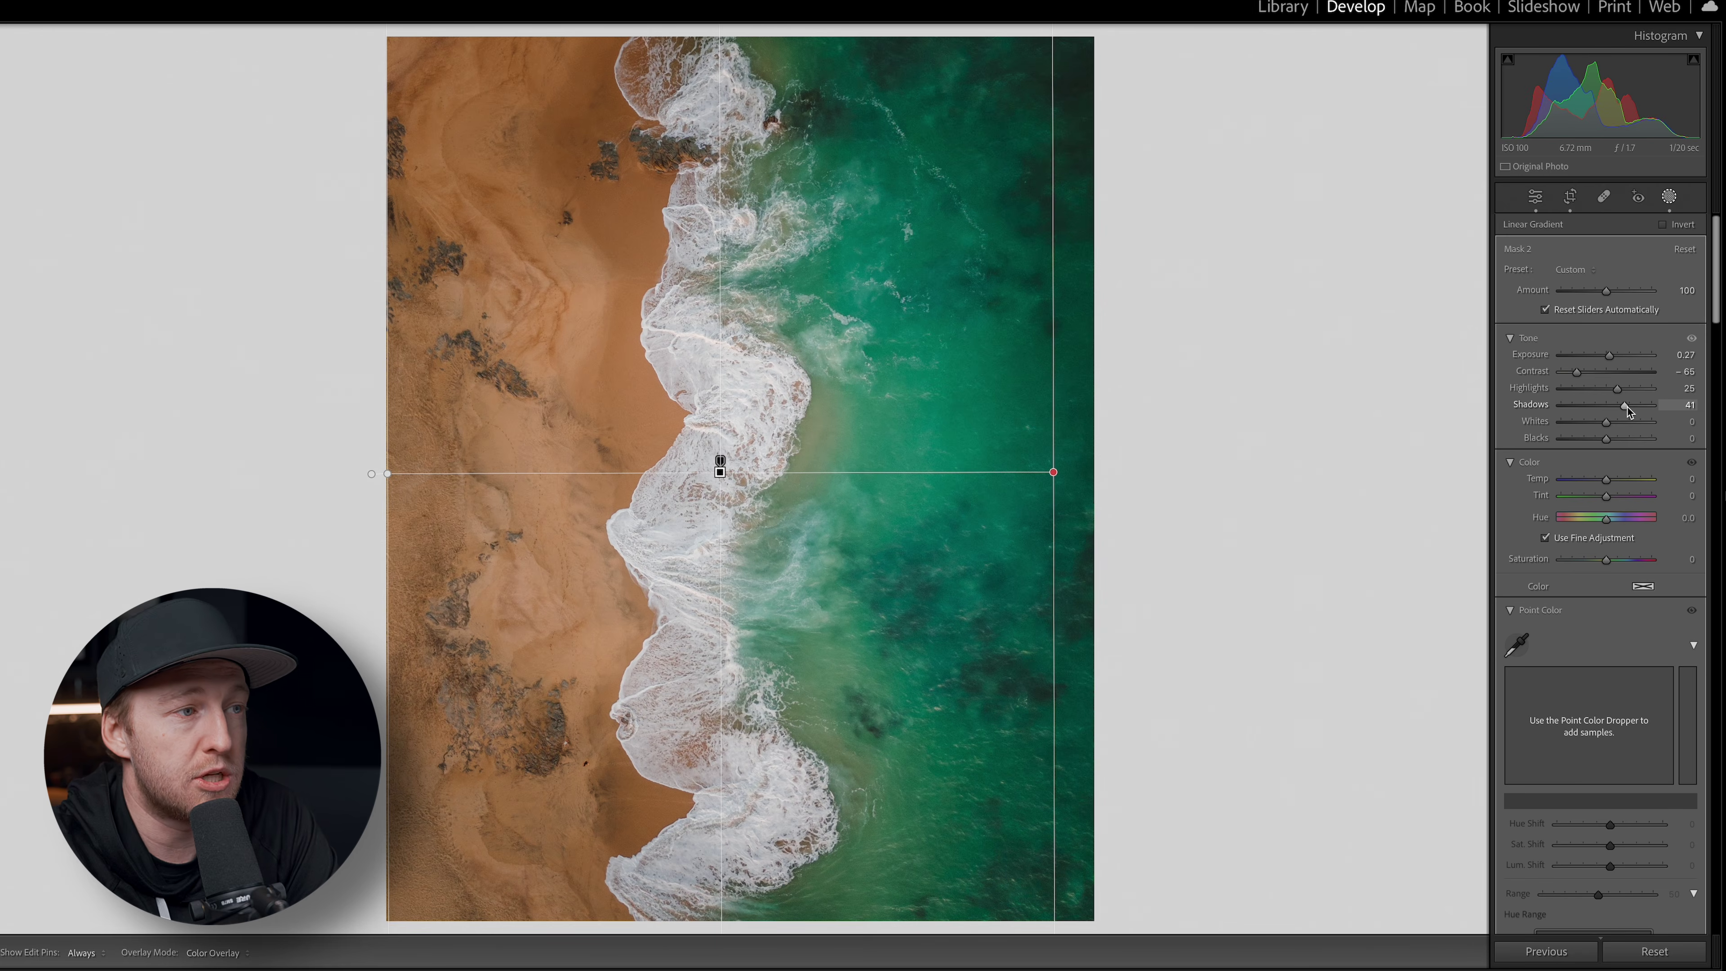
Set the ocean mask's Shadows to 40, Whites −15, Blacks 11, Temp −50, Tint −25 and Saturation 8
{"action": "left_click_drag", "start_coordinate": [1625, 406], "coordinate": [1590, 479]}
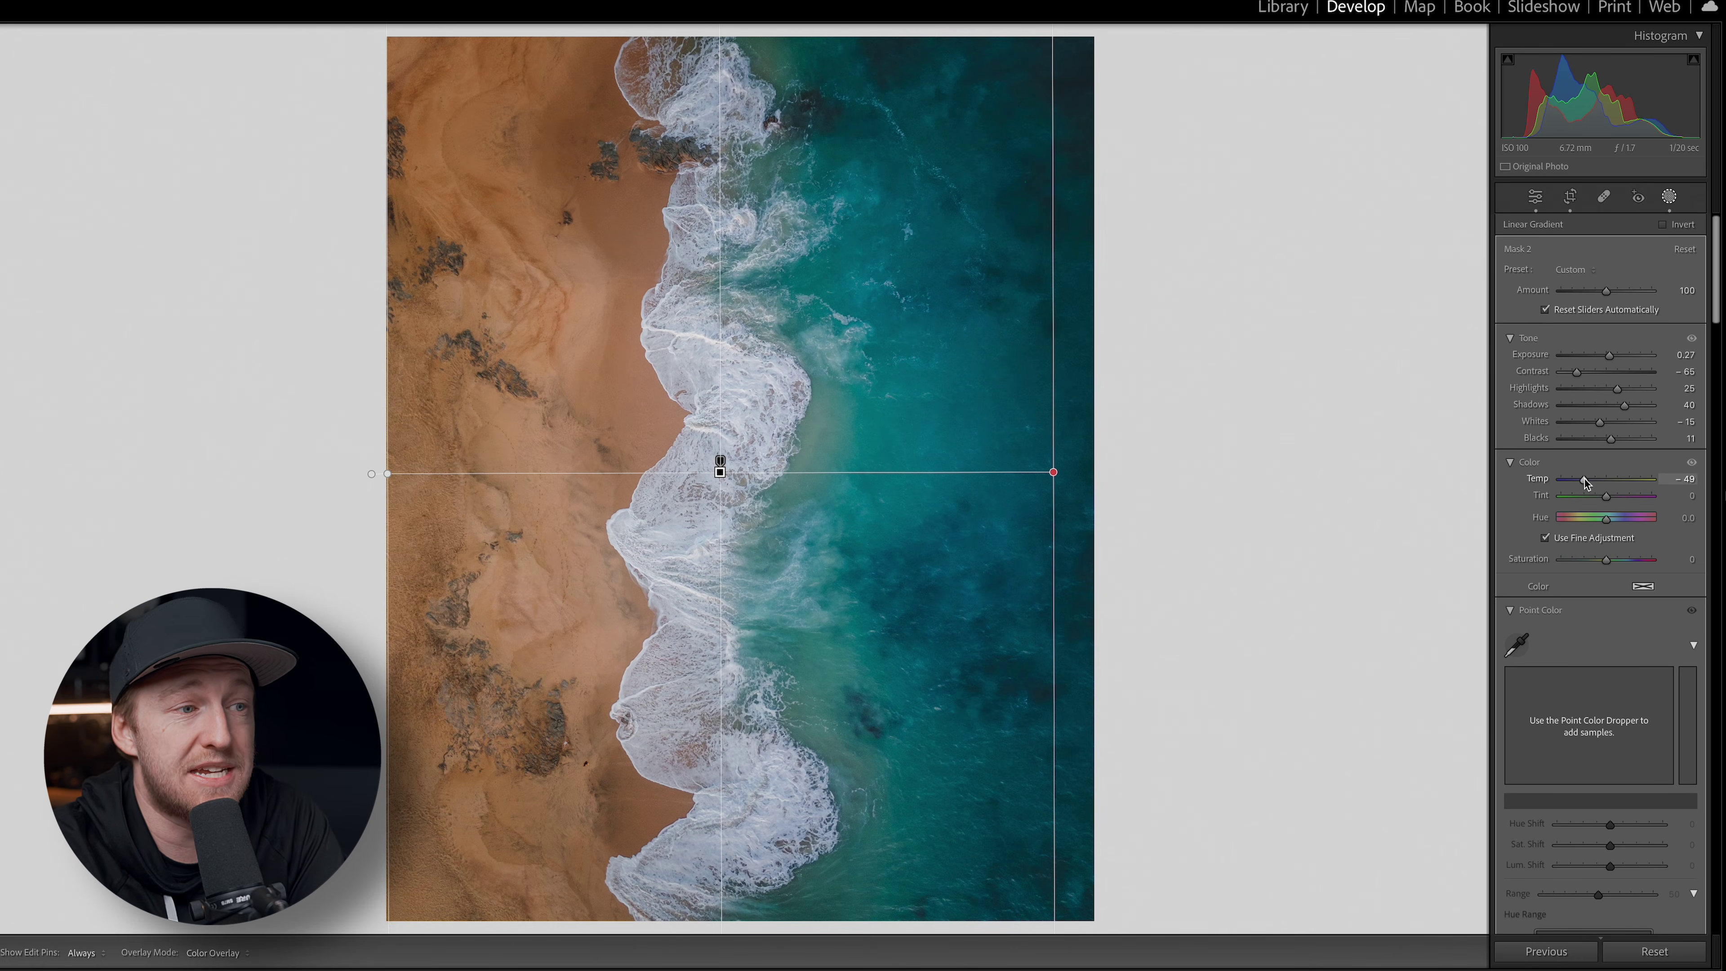
{"action": "left_click_drag", "start_coordinate": [1584, 483], "coordinate": [1597, 492]}
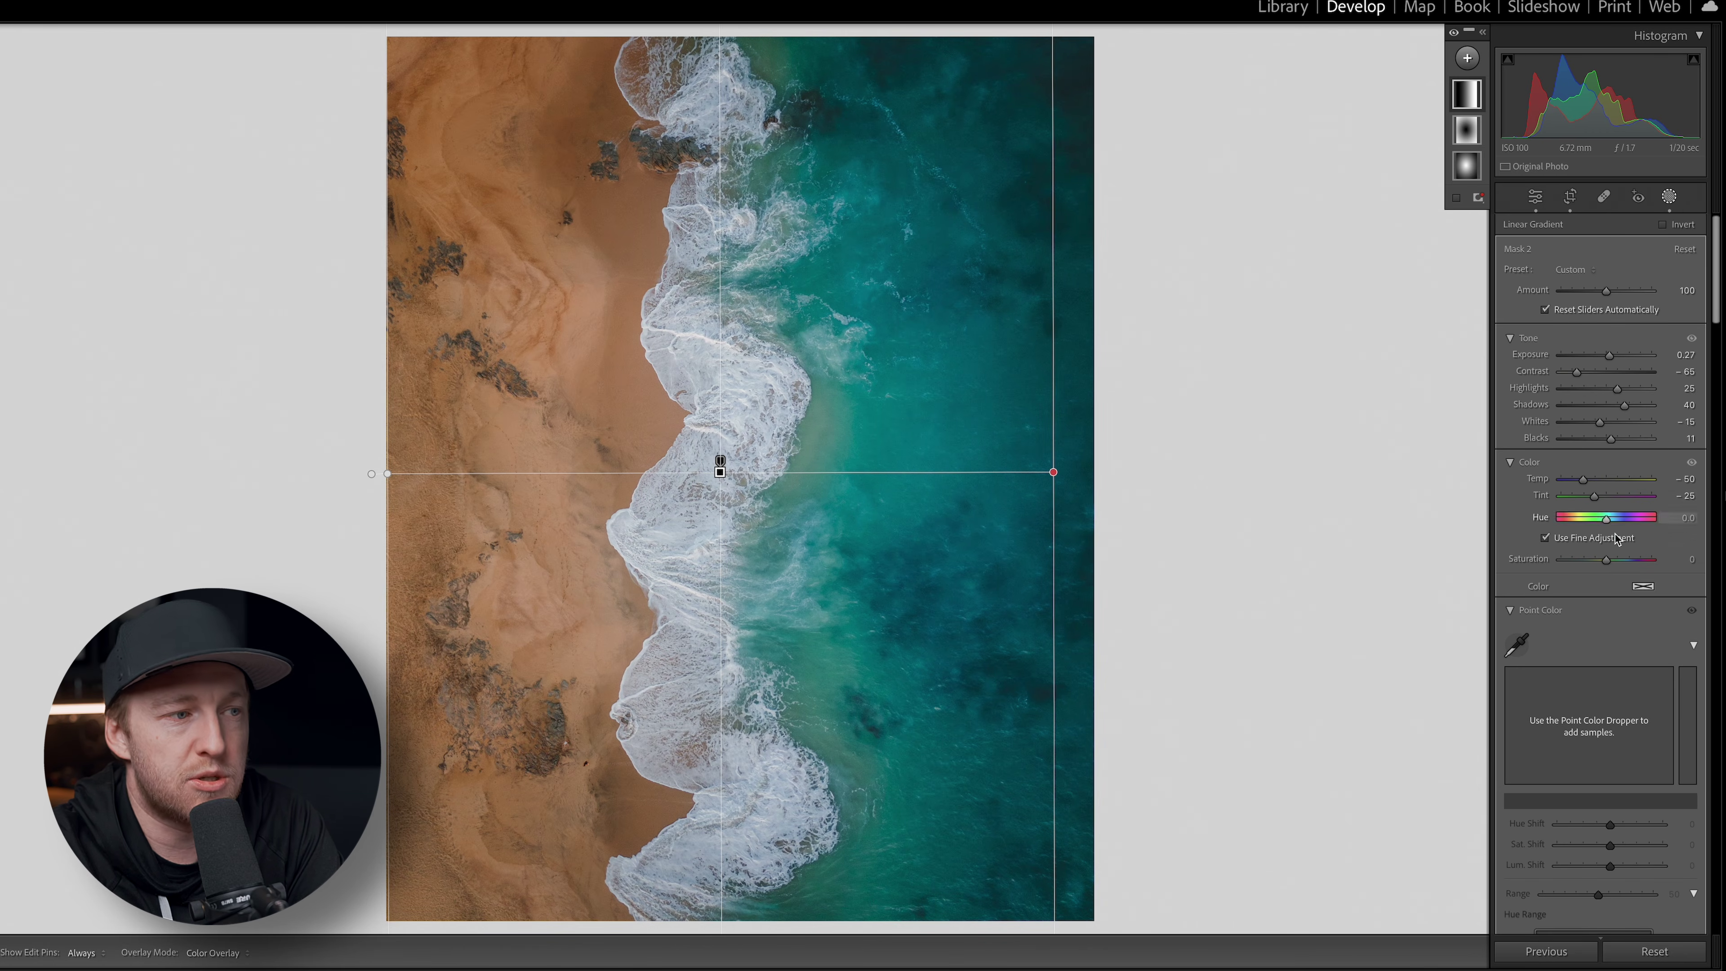
{"action": "left_click_drag", "start_coordinate": [1606, 559], "coordinate": [1611, 564]}
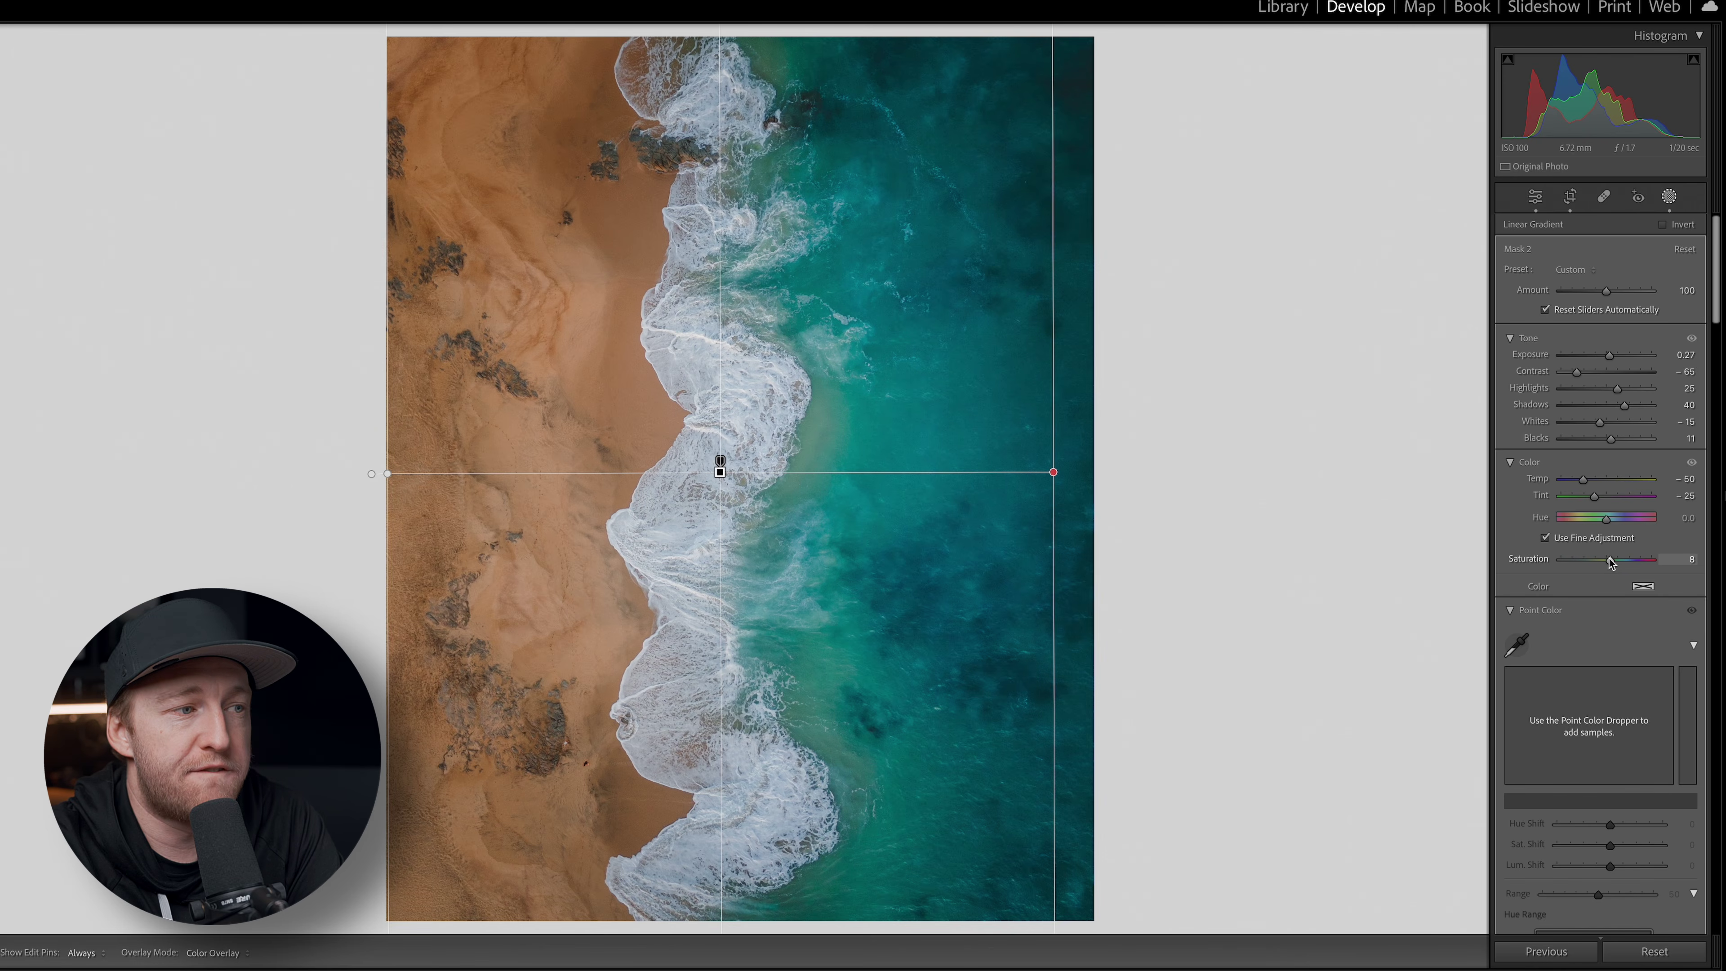
Soften the ocean mask with Texture −30 and Clarity −20, and set its exposure to 0.18
{"action": "scroll", "coordinate": [1613, 611], "scroll_direction": "down", "scroll_amount": 10}
{"action": "left_click_drag", "start_coordinate": [1607, 655], "coordinate": [1597, 673]}
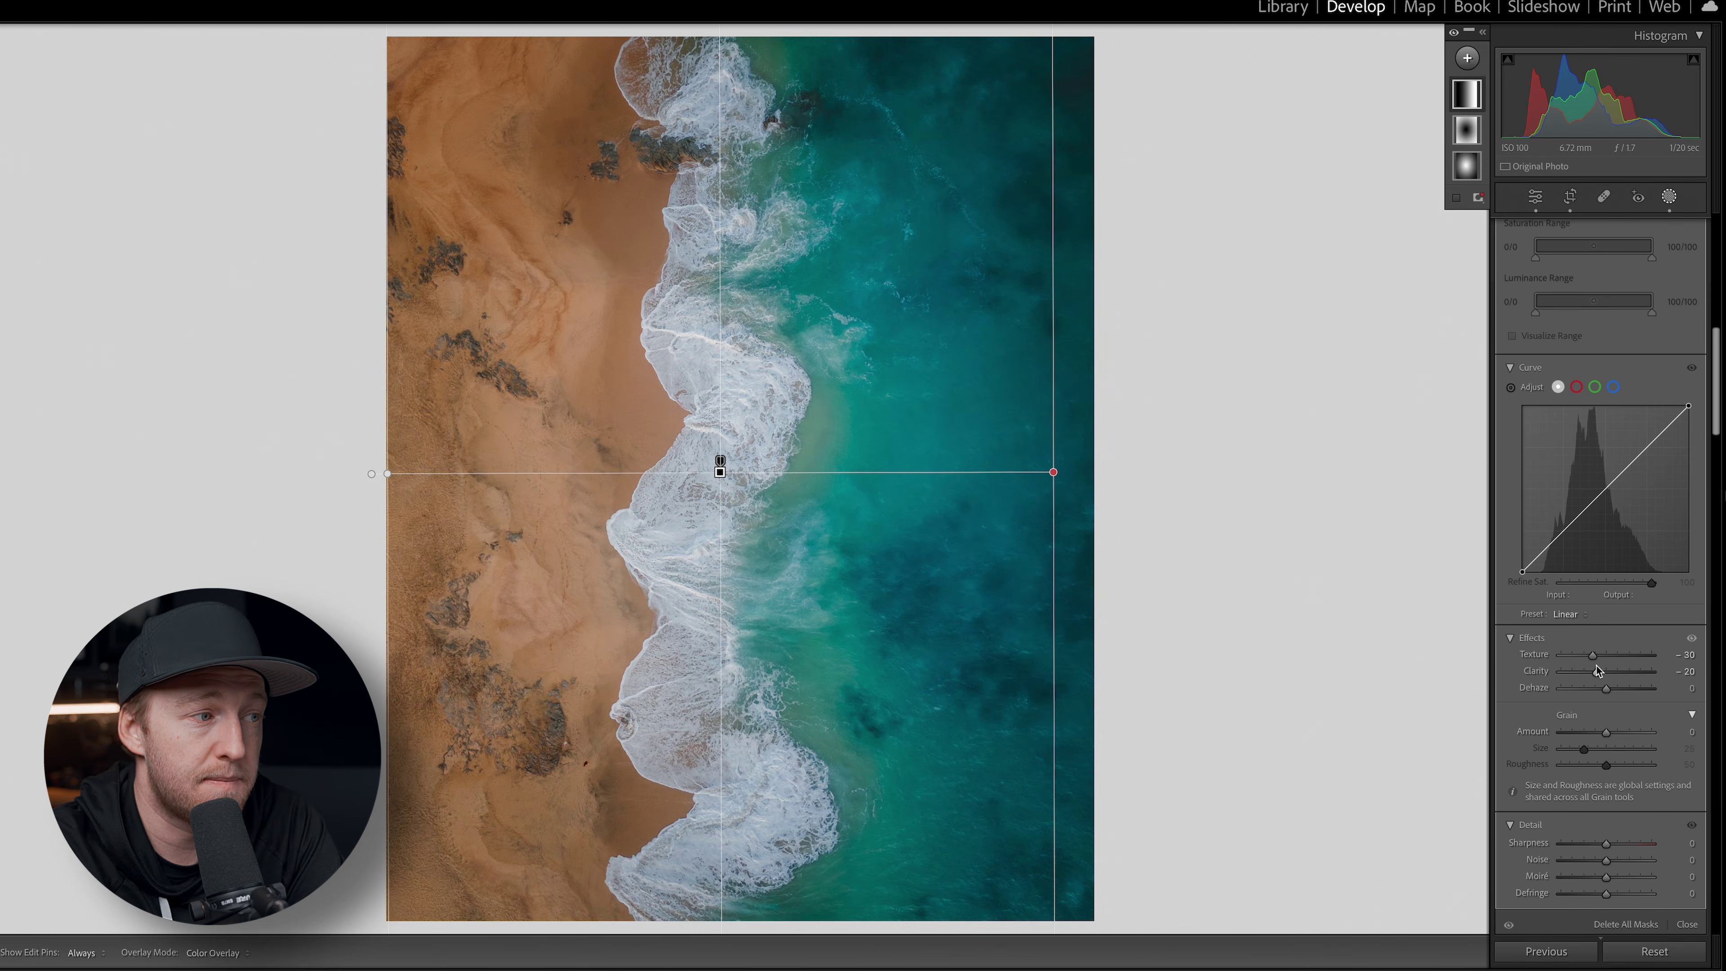
{"action": "scroll", "coordinate": [1597, 669], "scroll_direction": "up", "scroll_amount": 10}
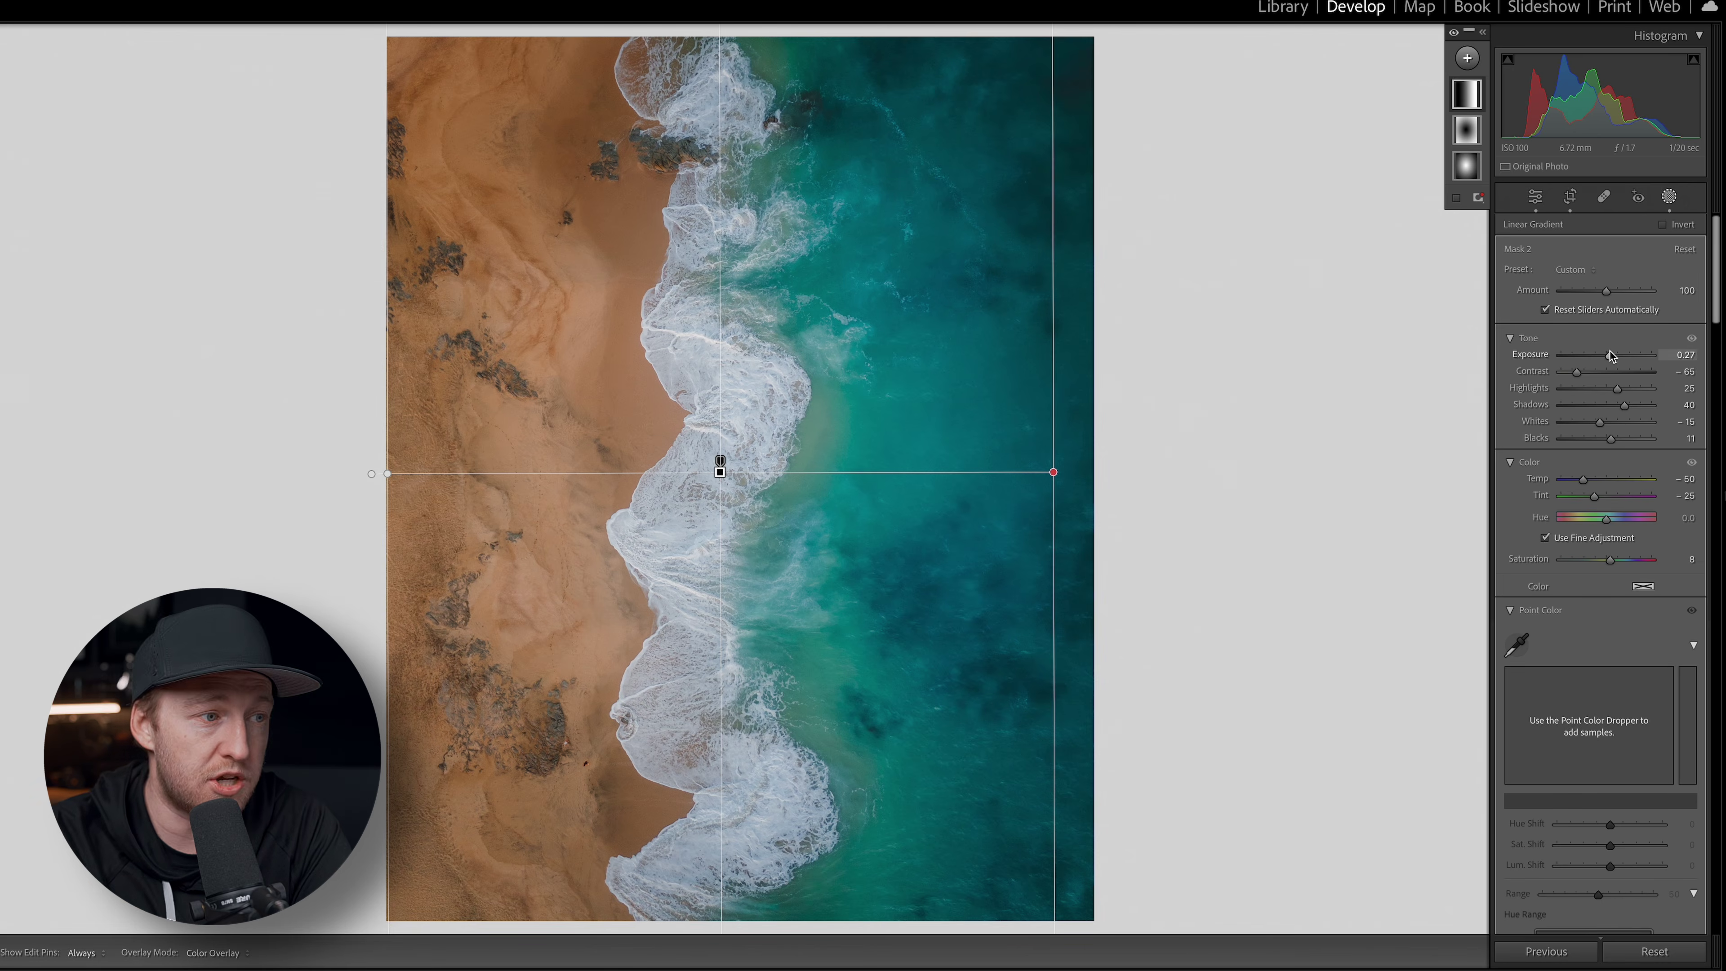
{"action": "left_click_drag", "start_coordinate": [1609, 354], "coordinate": [1606, 353]}
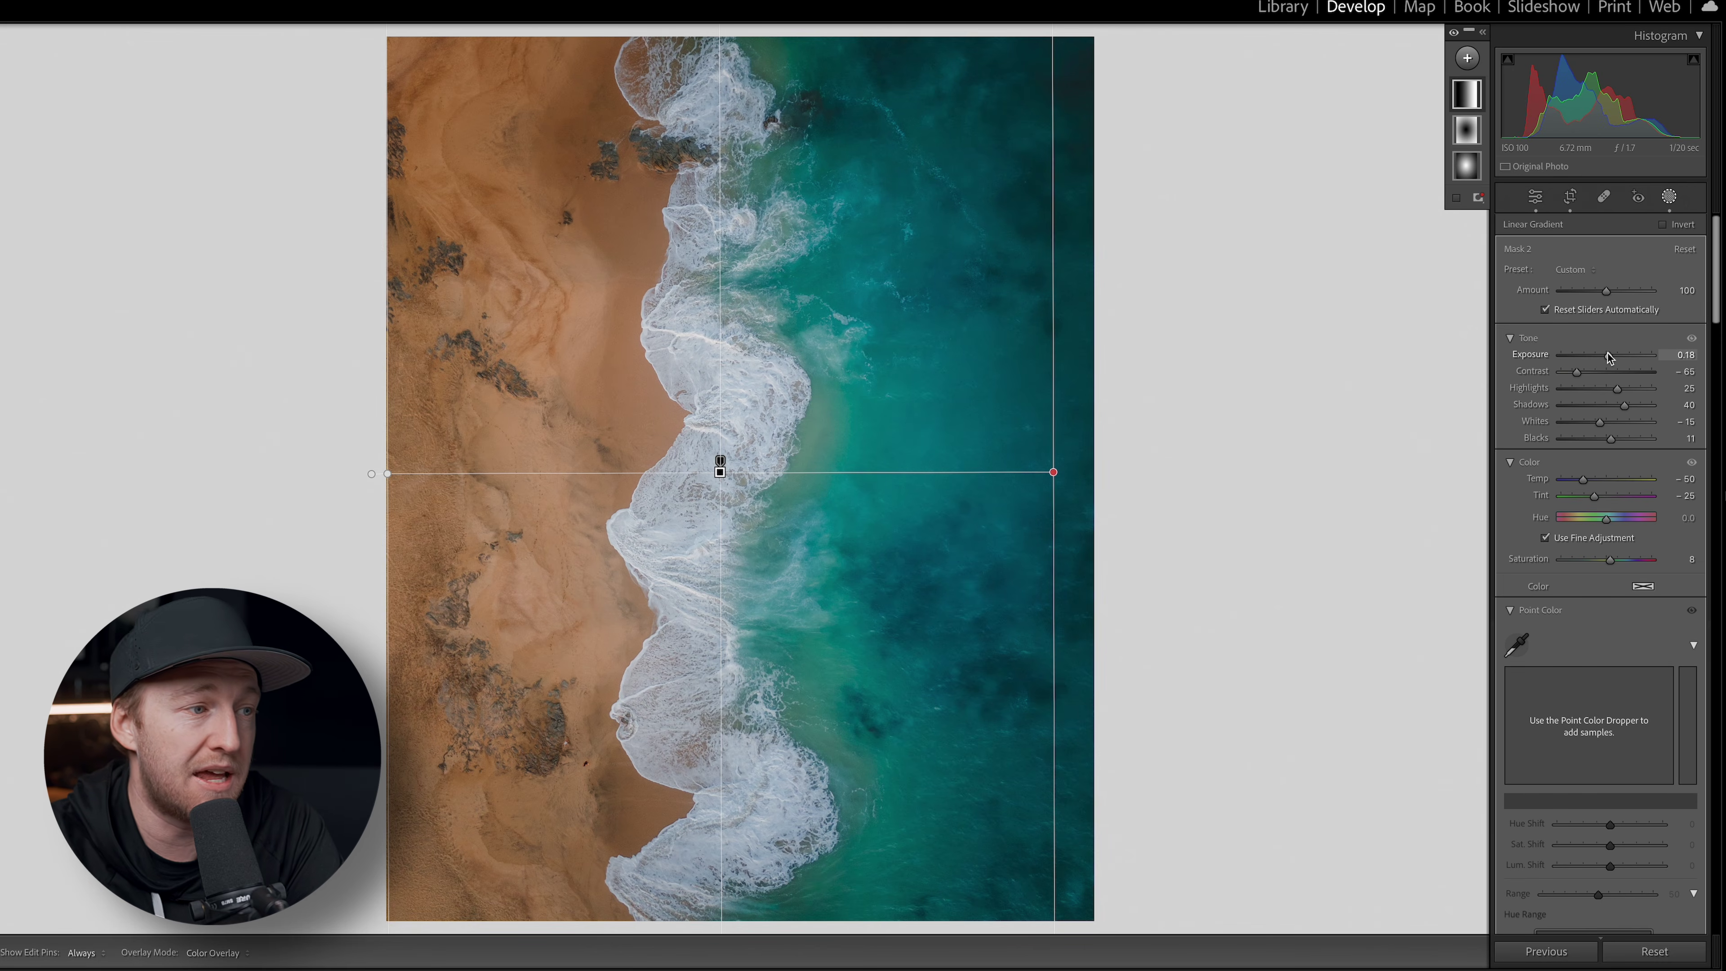
Save the water mask's current settings as a new preset named "Clear Water"
{"action": "left_click", "coordinate": [1573, 269]}
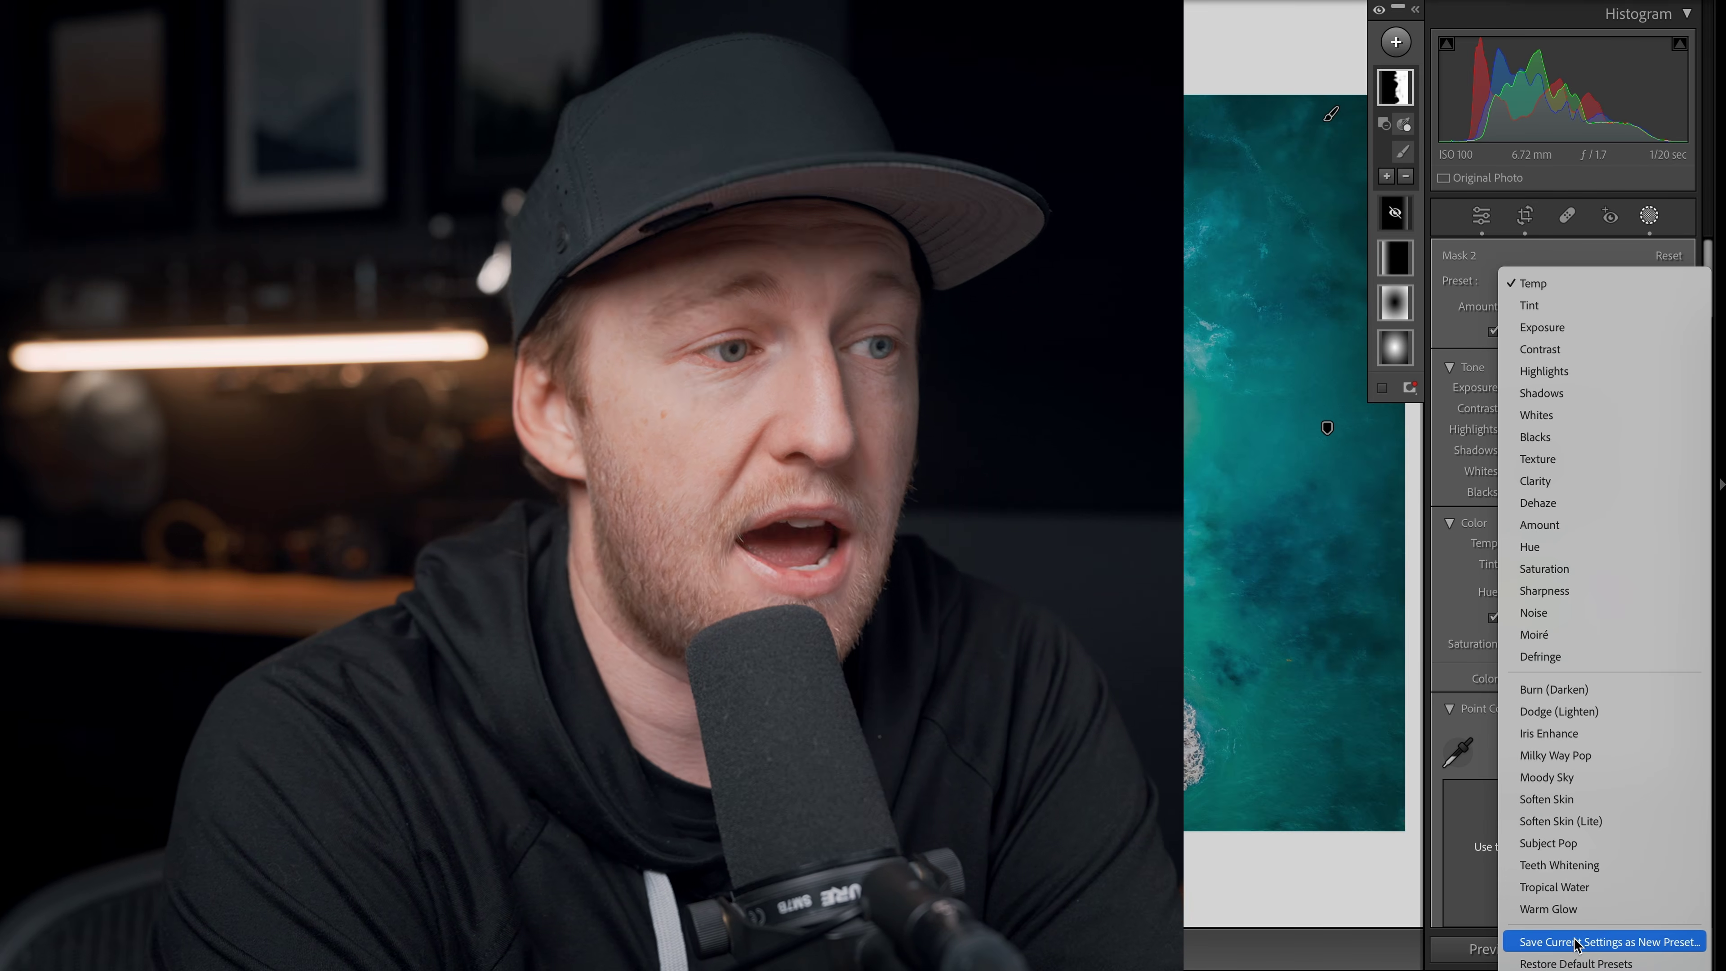
{"action": "left_click", "coordinate": [1573, 945]}
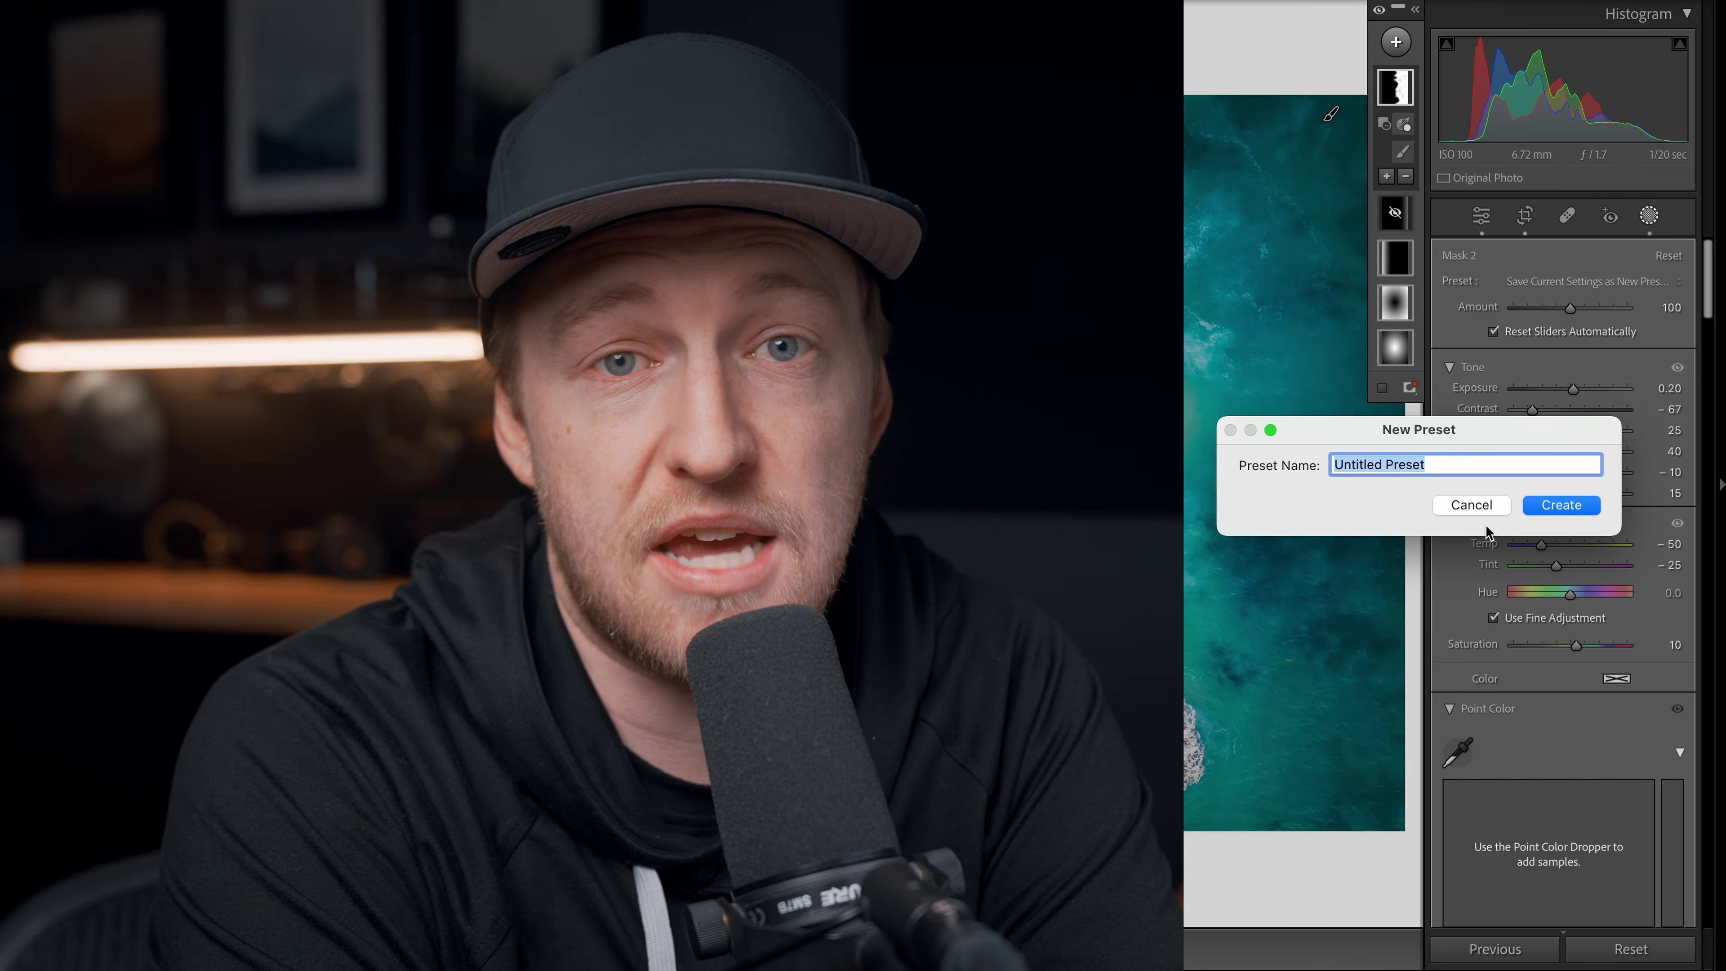
{"action": "type", "text": "Clear Water"}
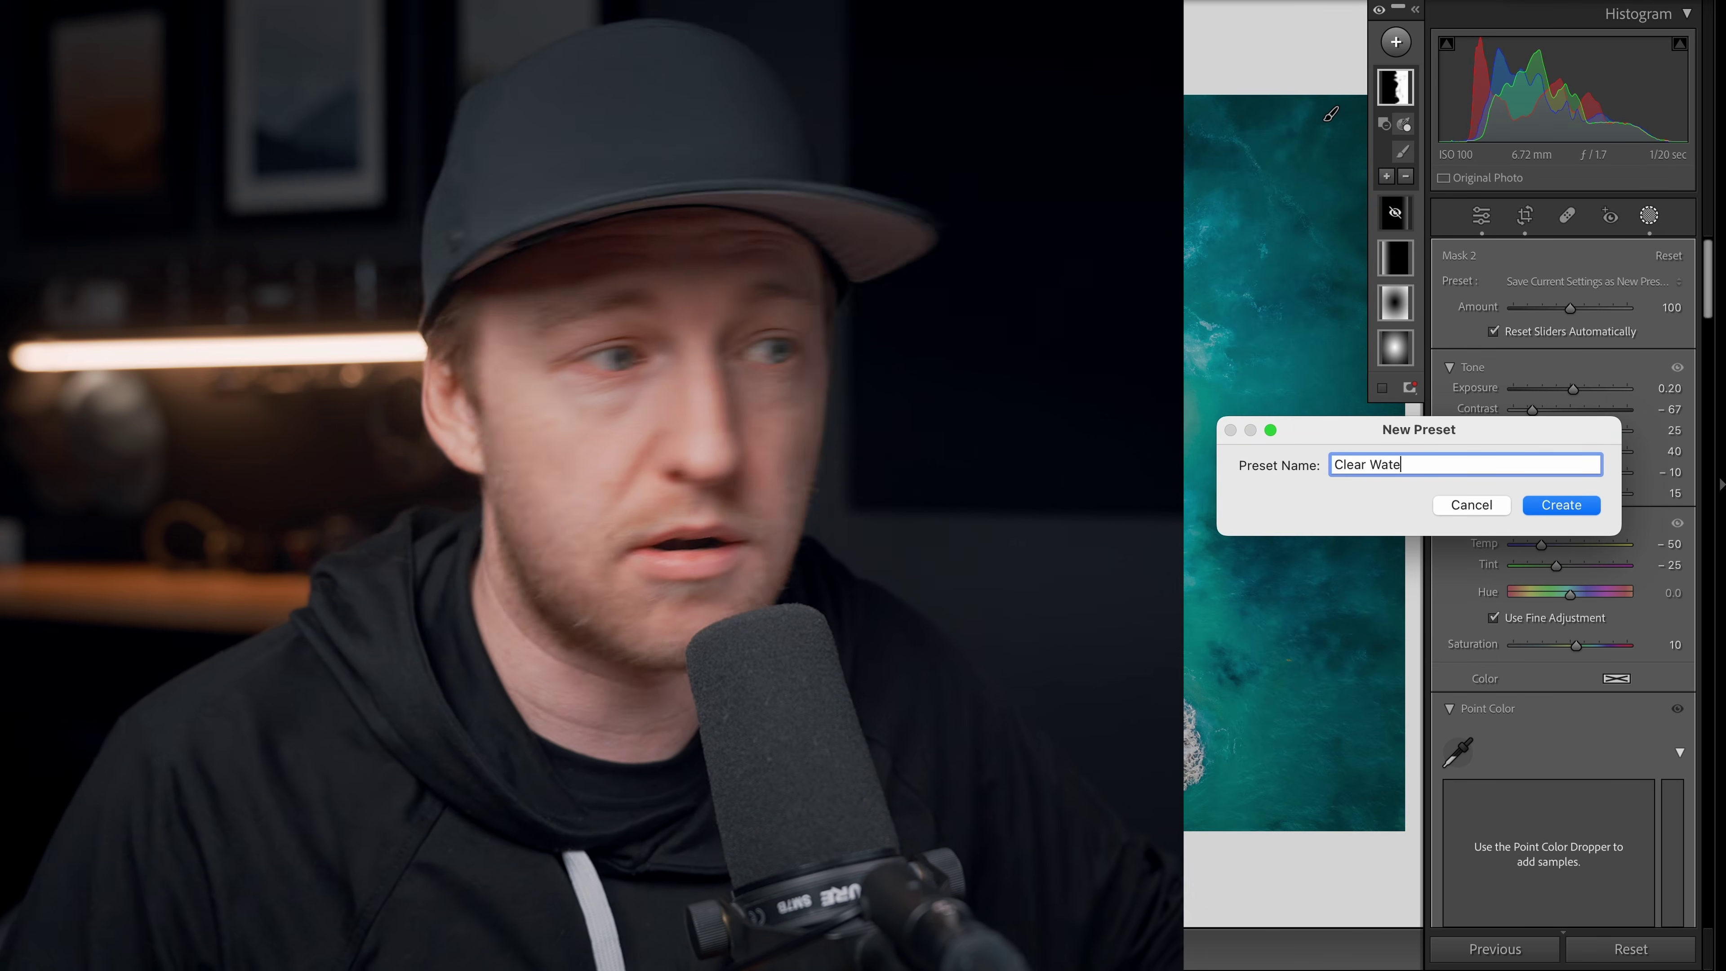
{"action": "left_click", "coordinate": [1557, 505]}
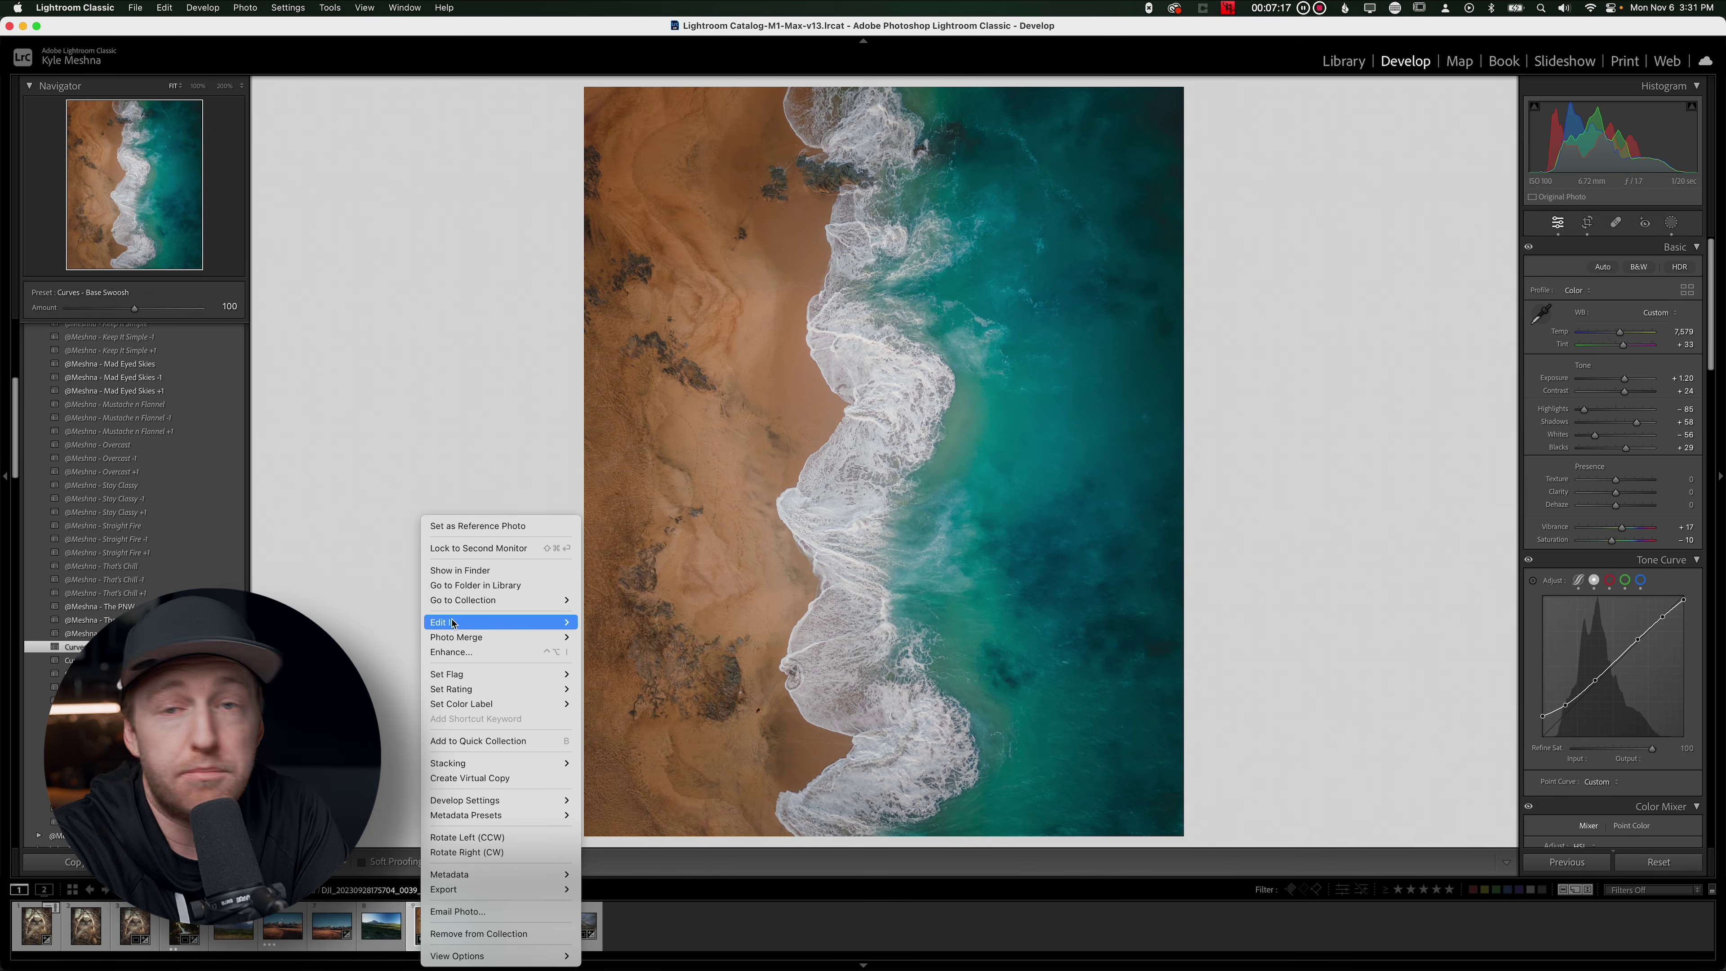
Open the beach photo as a smart object in Photoshop and heal the small dark rocks in the mid-beach sand on a new layer
{"action": "mouse_move", "coordinate": [453, 622]}
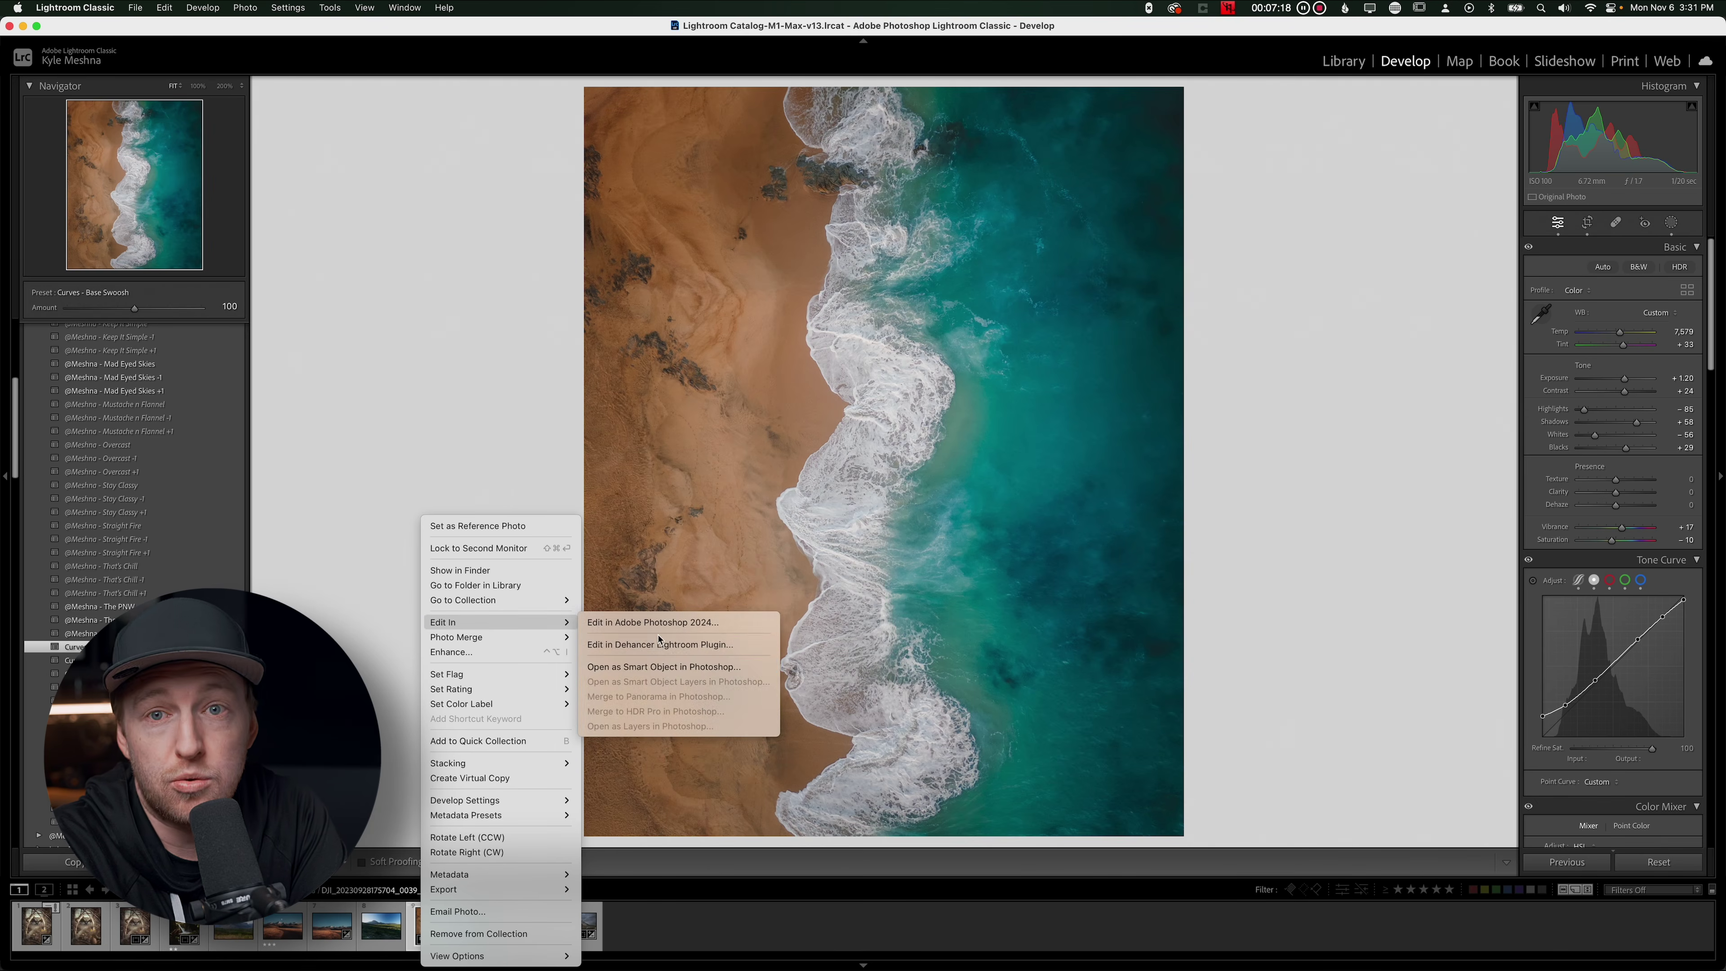
{"action": "left_click", "coordinate": [679, 663]}
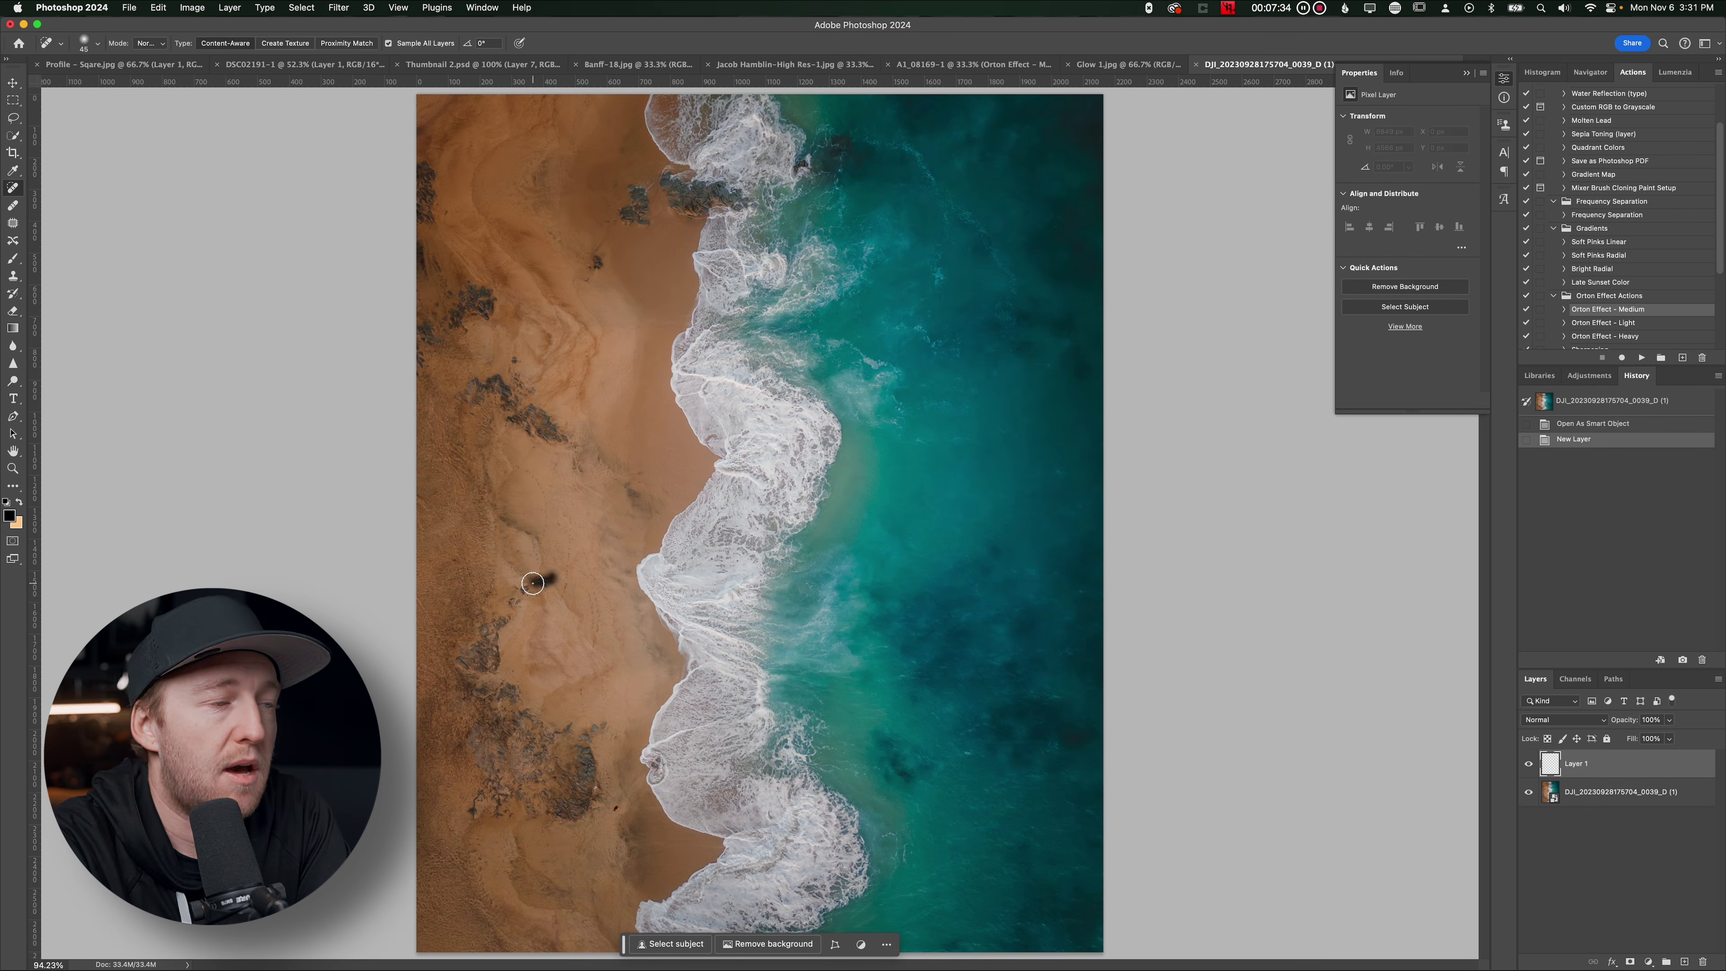
{"action": "left_click", "coordinate": [539, 588]}
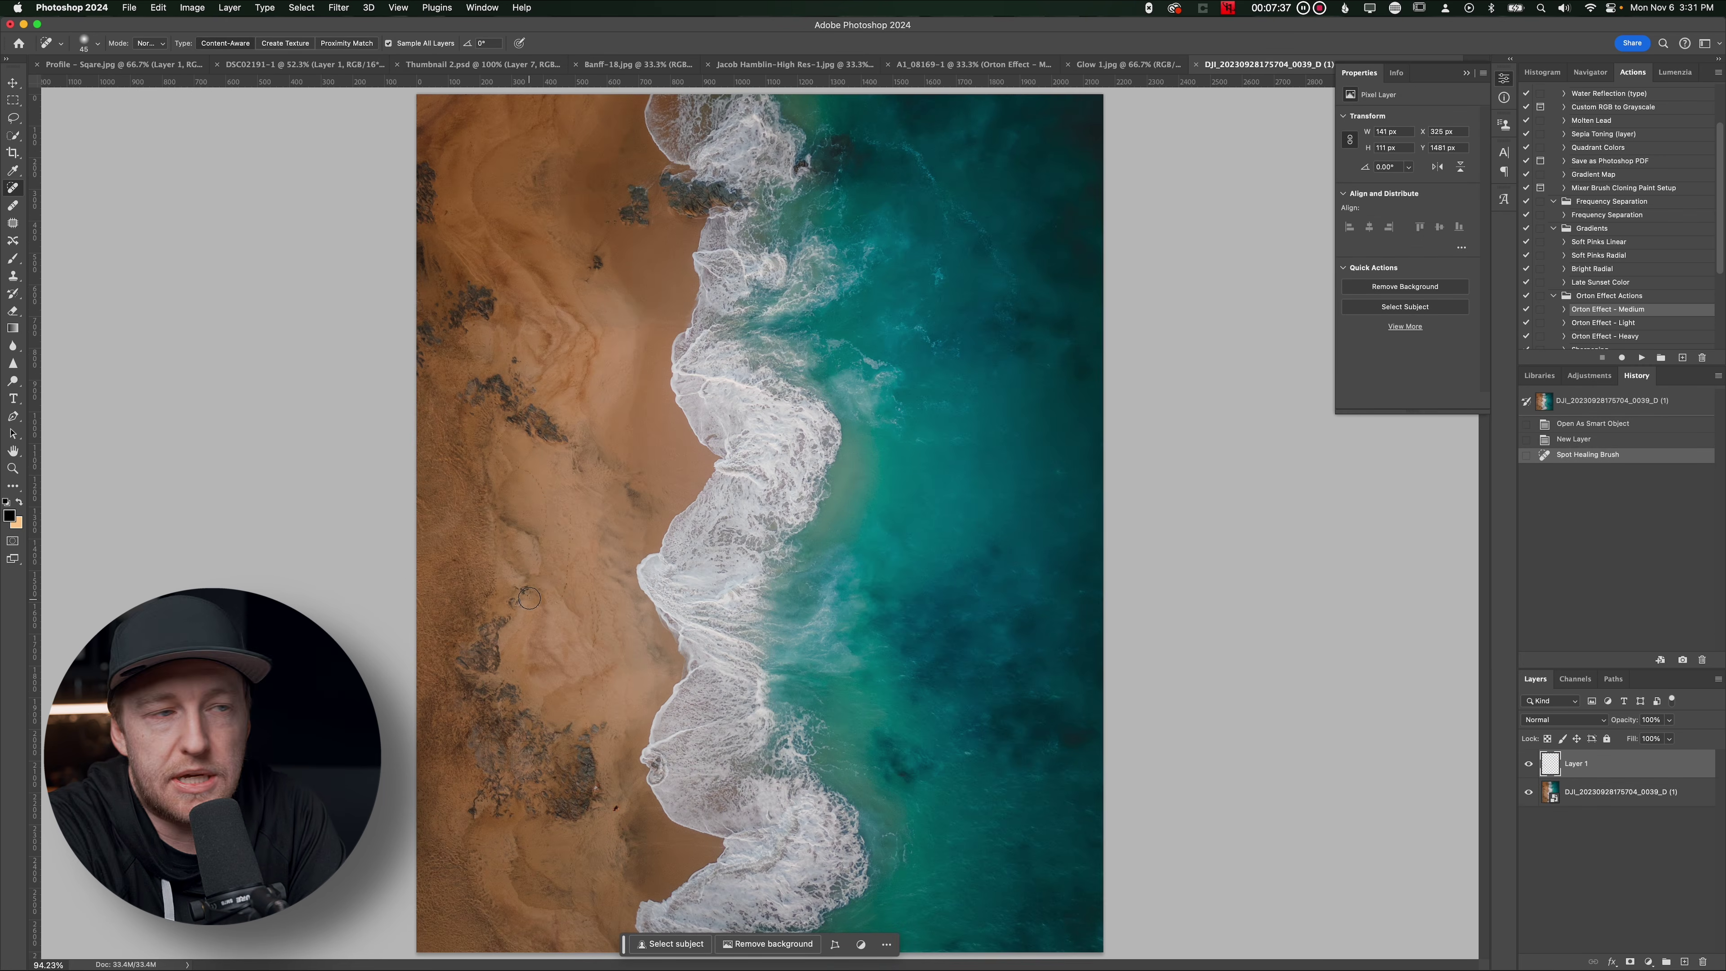
{"action": "left_click", "coordinate": [517, 594]}
{"action": "left_click", "coordinate": [513, 594]}
{"action": "left_click", "coordinate": [515, 603]}
{"action": "left_click", "coordinate": [498, 631]}
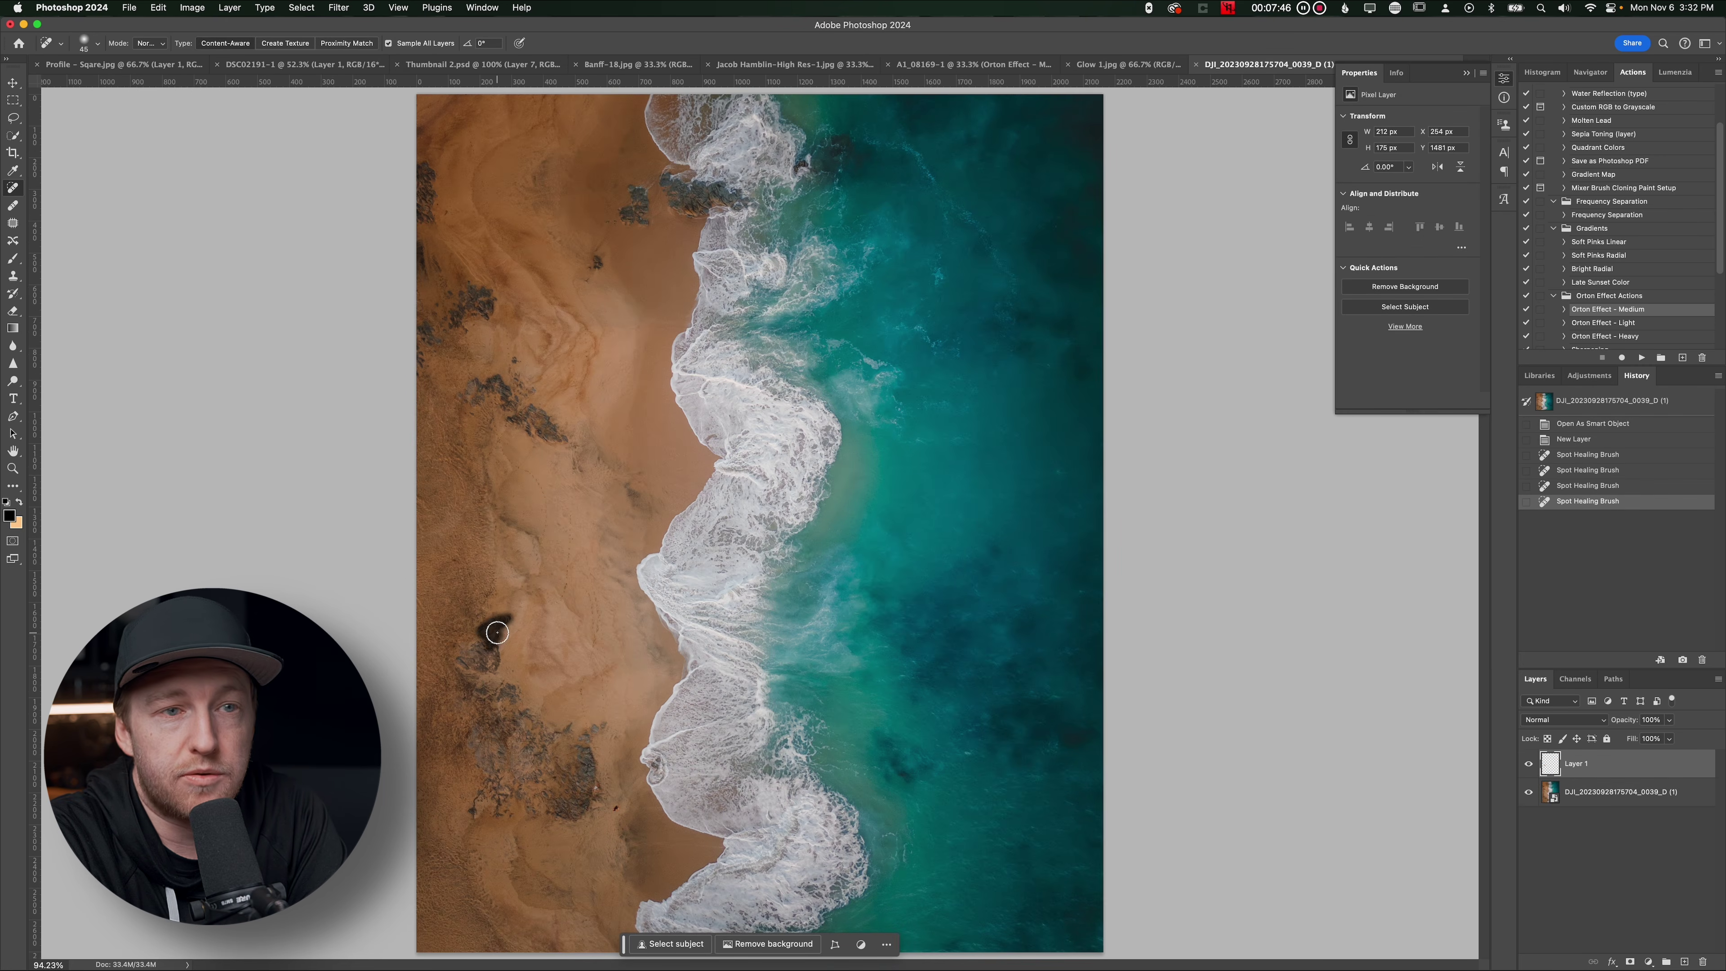
Heal away the dark rocks just above the large lower rock cluster with the Spot Healing Brush
{"action": "mouse_move", "coordinate": [497, 645]}
{"action": "left_mouse_down"}
{"action": "mouse_move", "coordinate": [498, 671]}
{"action": "mouse_move", "coordinate": [476, 653]}
{"action": "left_mouse_up"}
{"action": "left_click", "coordinate": [472, 649]}
{"action": "left_click", "coordinate": [470, 647]}
{"action": "left_click", "coordinate": [470, 663]}
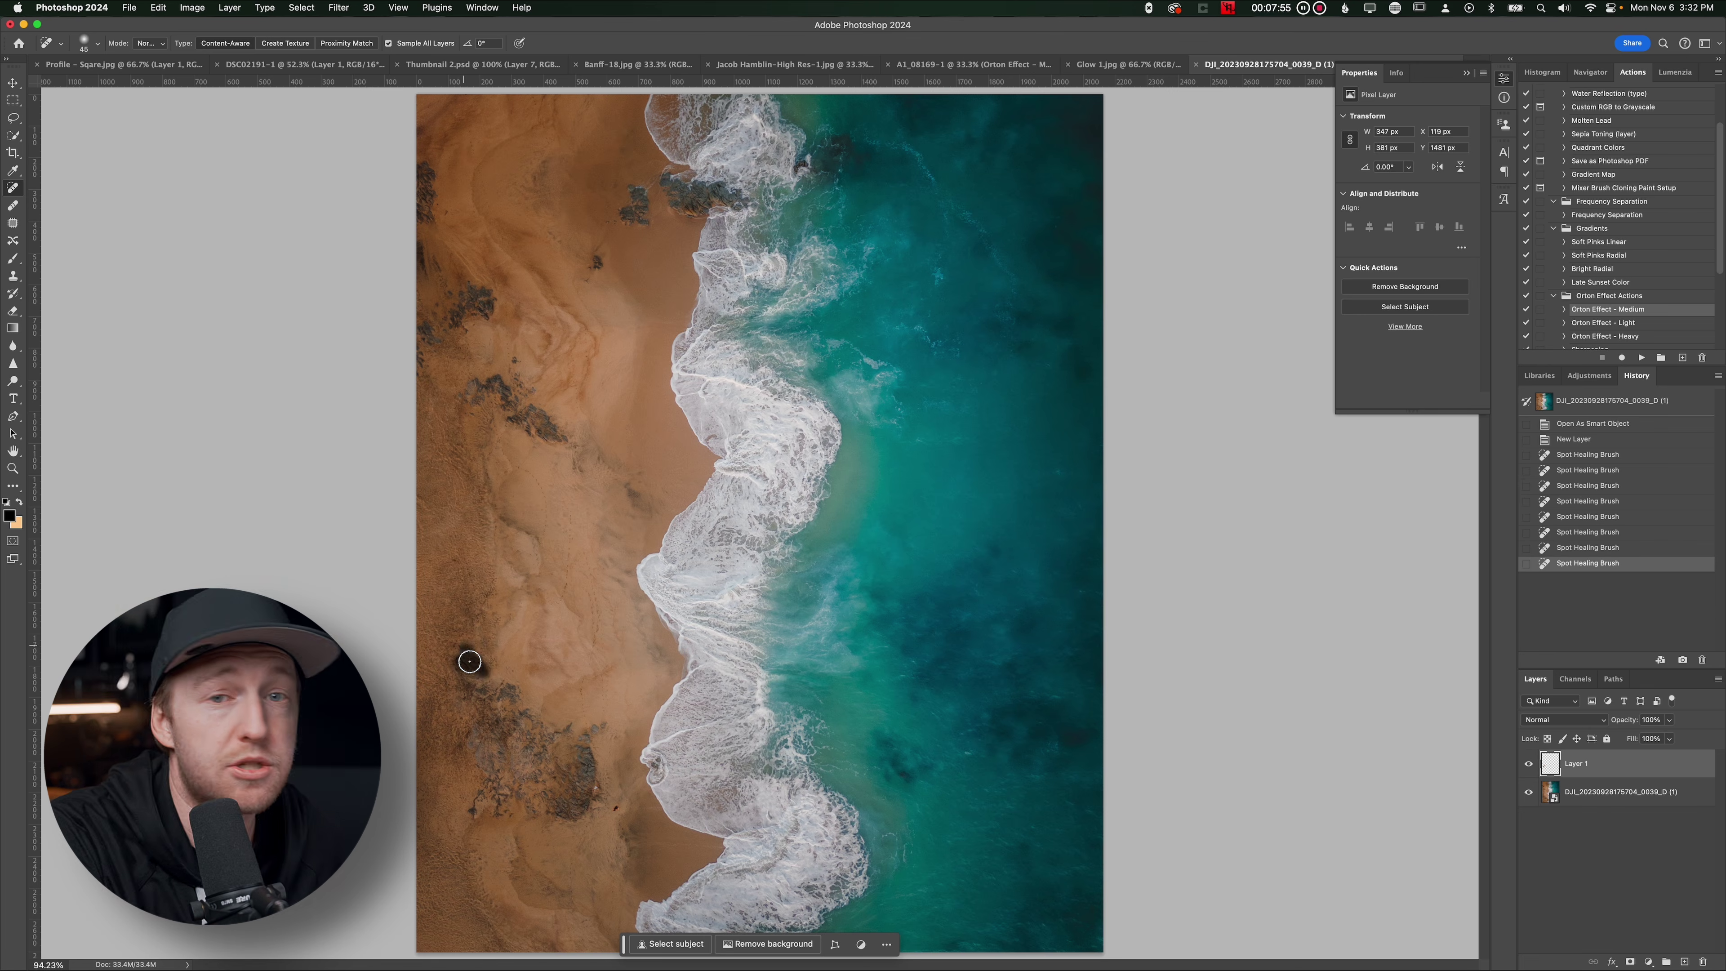
Heal the stray specks around the lower rock cluster and the isolated dark spot in the upper sand
{"action": "left_click", "coordinate": [532, 760]}
{"action": "left_click", "coordinate": [619, 813]}
{"action": "left_click", "coordinate": [594, 785]}
{"action": "left_click", "coordinate": [596, 258]}
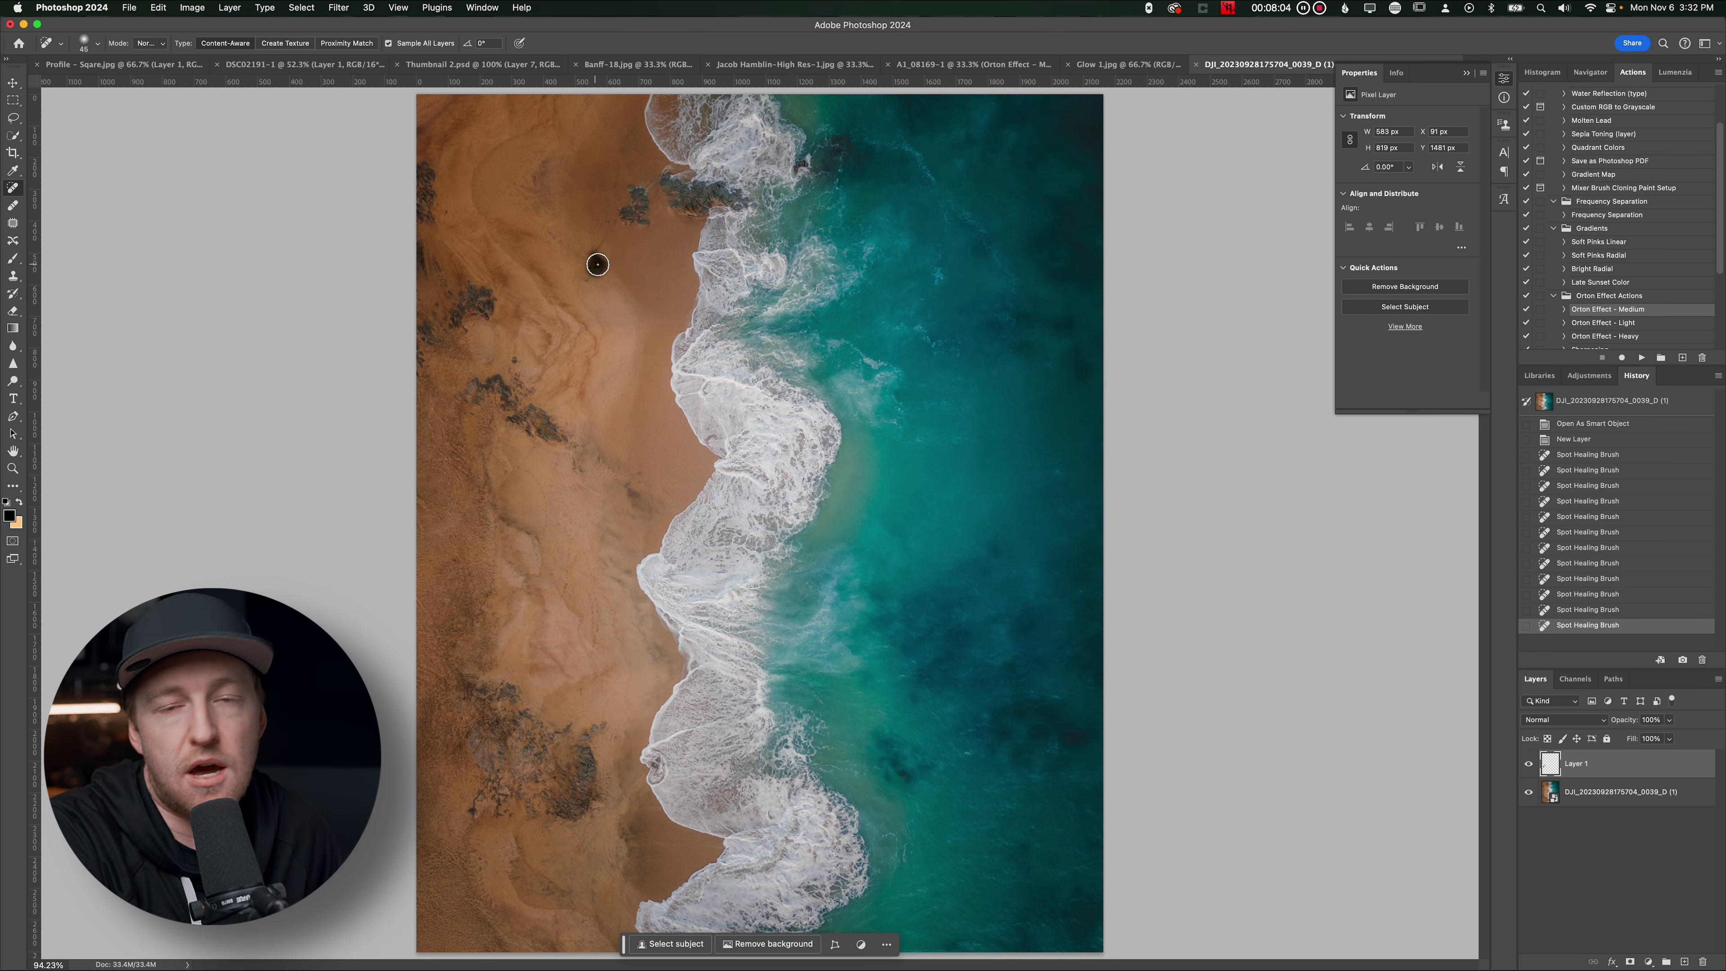
{"action": "left_click", "coordinate": [589, 272]}
{"action": "mouse_move", "coordinate": [603, 725]}
{"action": "left_mouse_down"}
{"action": "mouse_move", "coordinate": [584, 737]}
{"action": "mouse_move", "coordinate": [591, 809]}
{"action": "mouse_move", "coordinate": [564, 813]}
{"action": "mouse_move", "coordinate": [571, 829]}
{"action": "left_mouse_up"}
{"action": "left_click", "coordinate": [591, 780]}
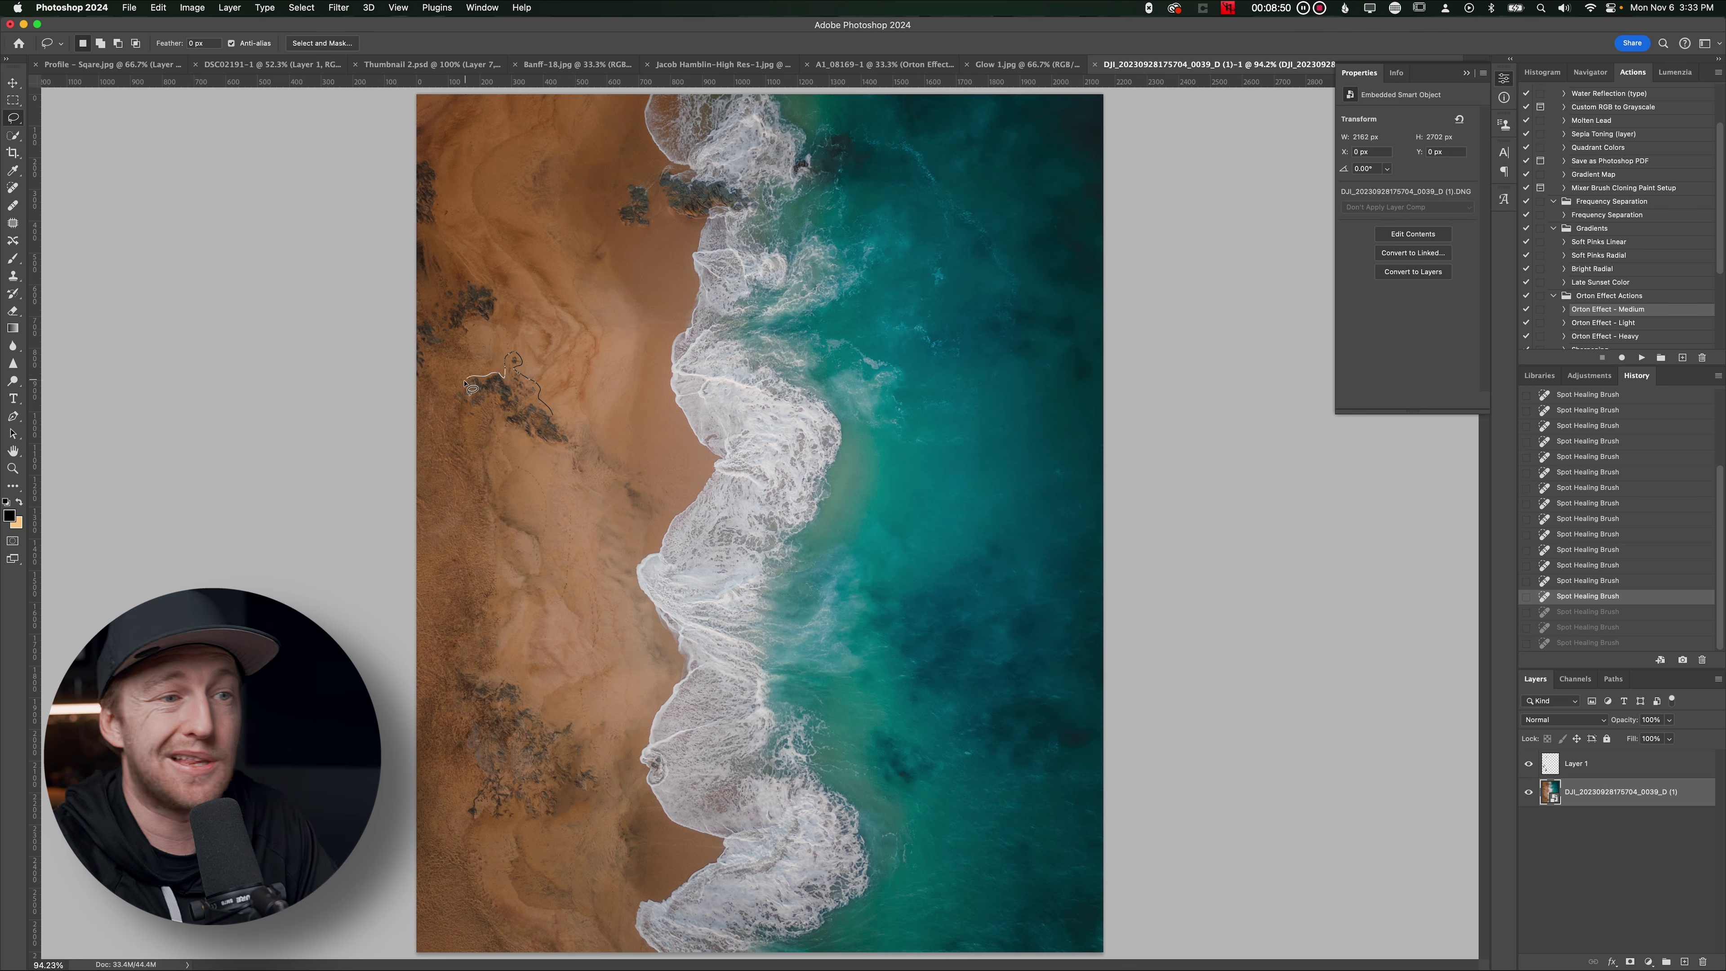
Lasso the rock patch in the middle of the beach on the photo layer and remove it with a promptless Generative Fill
{"action": "left_click_drag", "start_coordinate": [571, 433], "coordinate": [572, 435]}
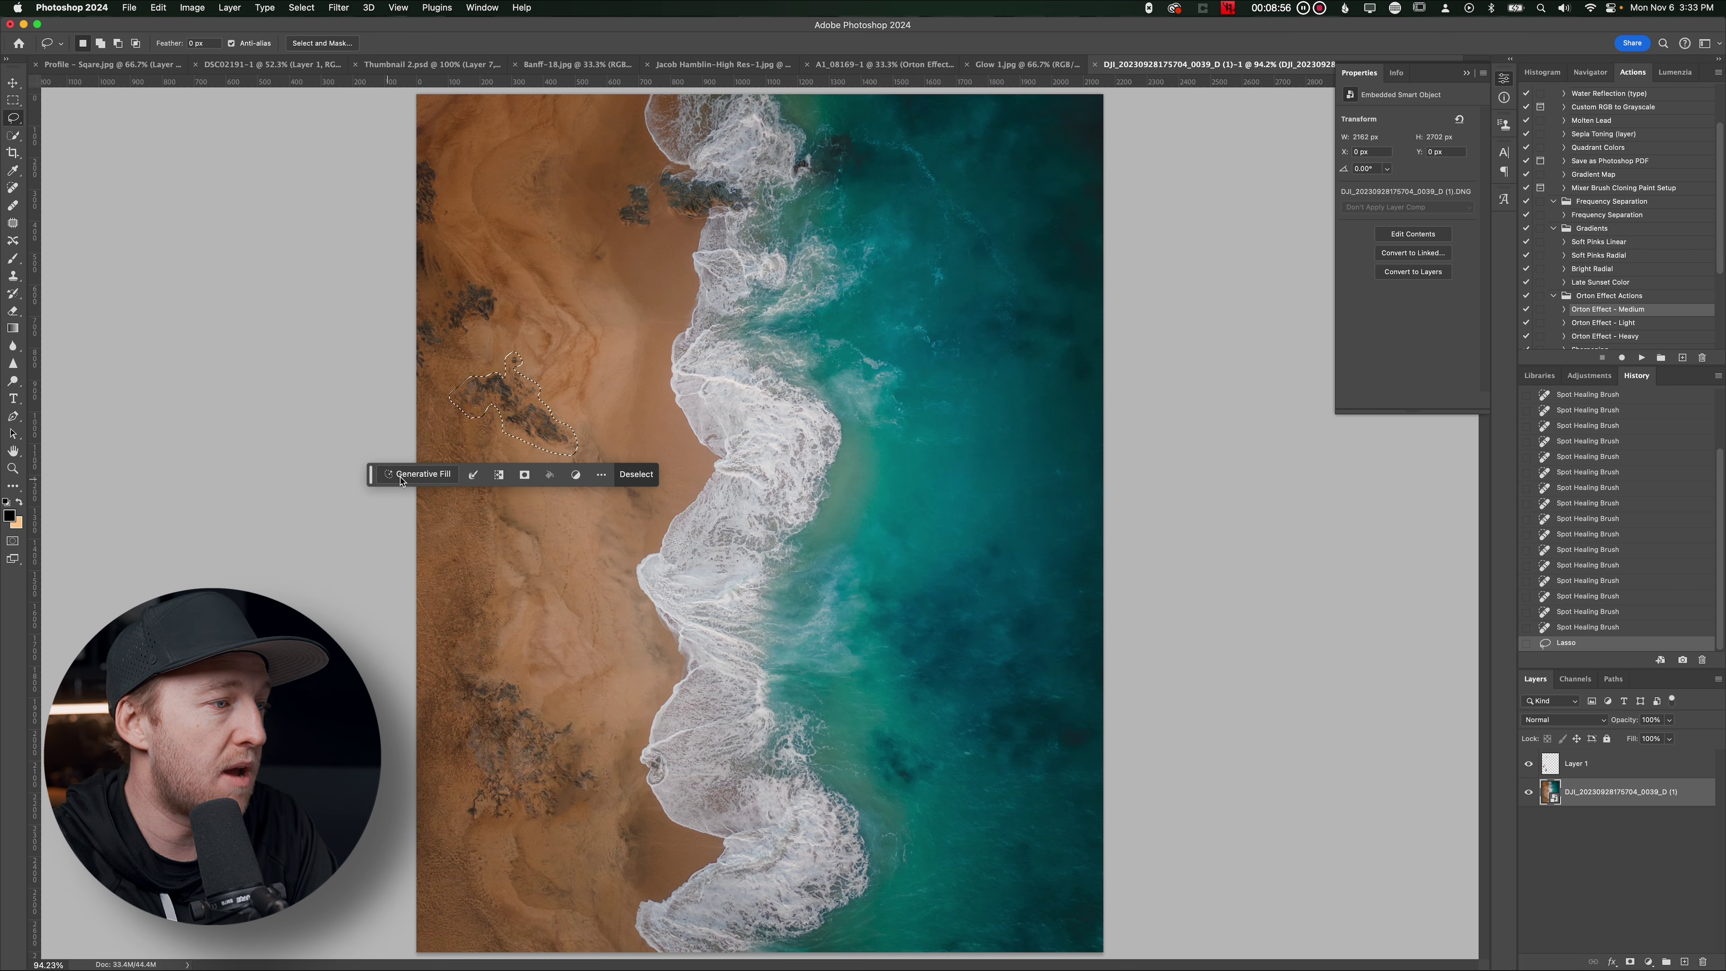
{"action": "left_click", "coordinate": [400, 473]}
{"action": "left_click", "coordinate": [644, 475]}
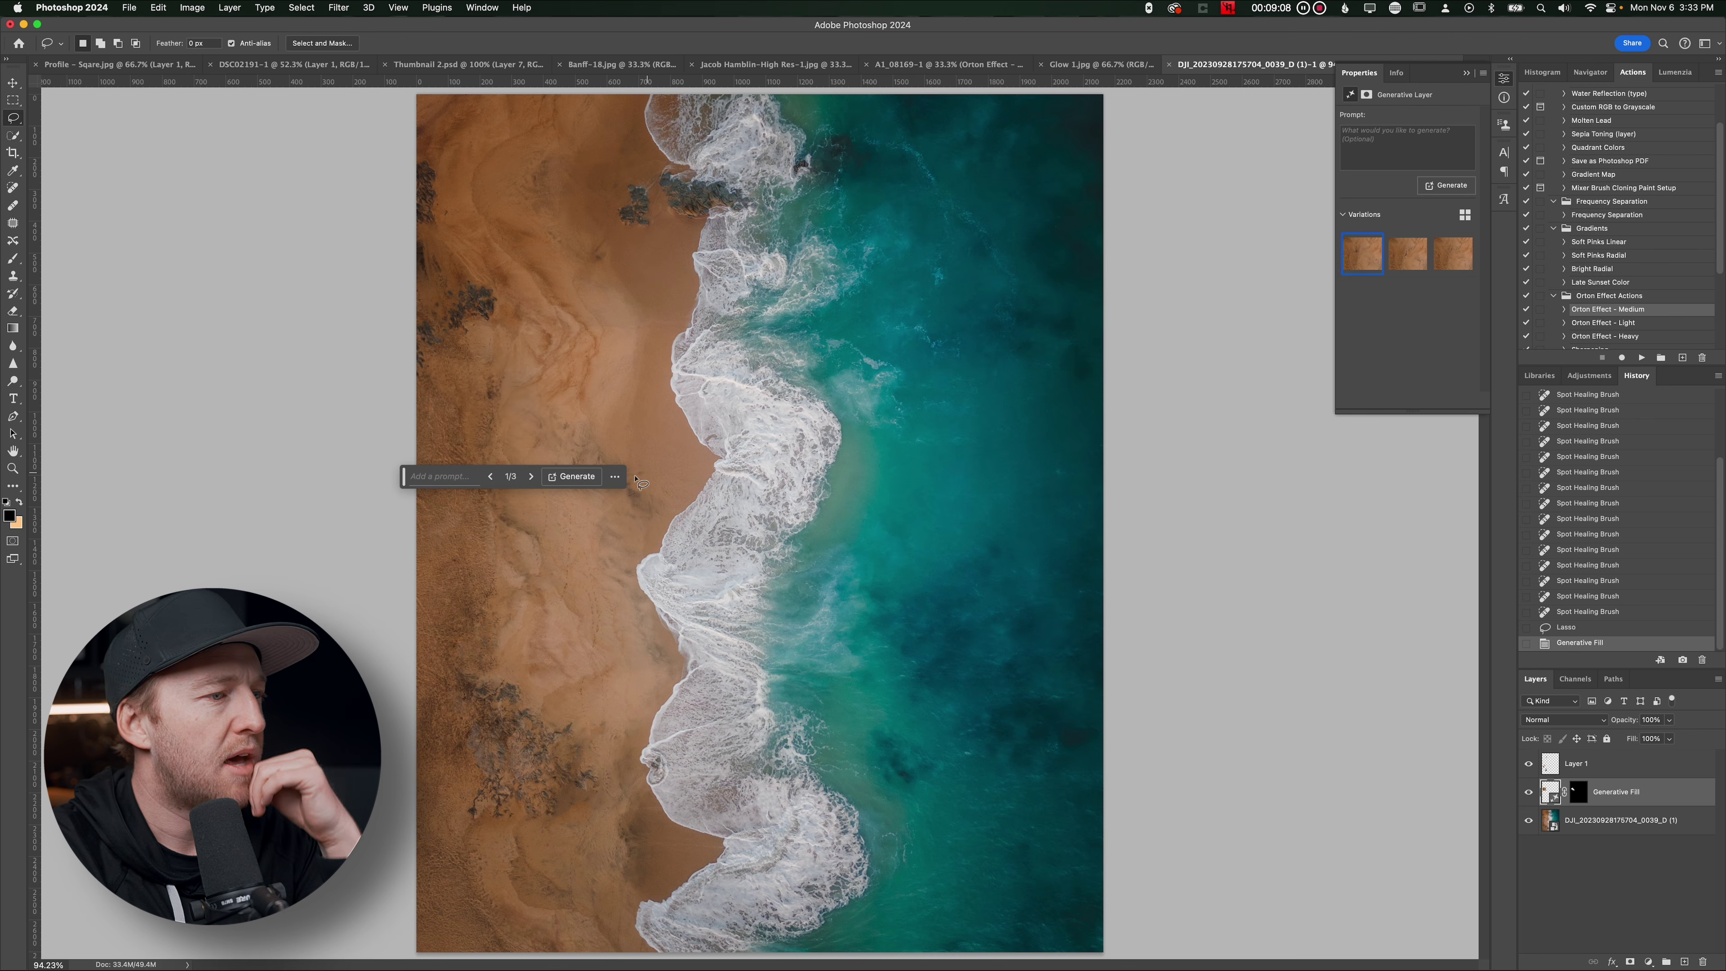
Lasso the rocks along the sand's outer edge and the large lower cluster, and replace them using Generative Fill
{"action": "left_click_drag", "start_coordinate": [417, 156], "coordinate": [447, 224]}
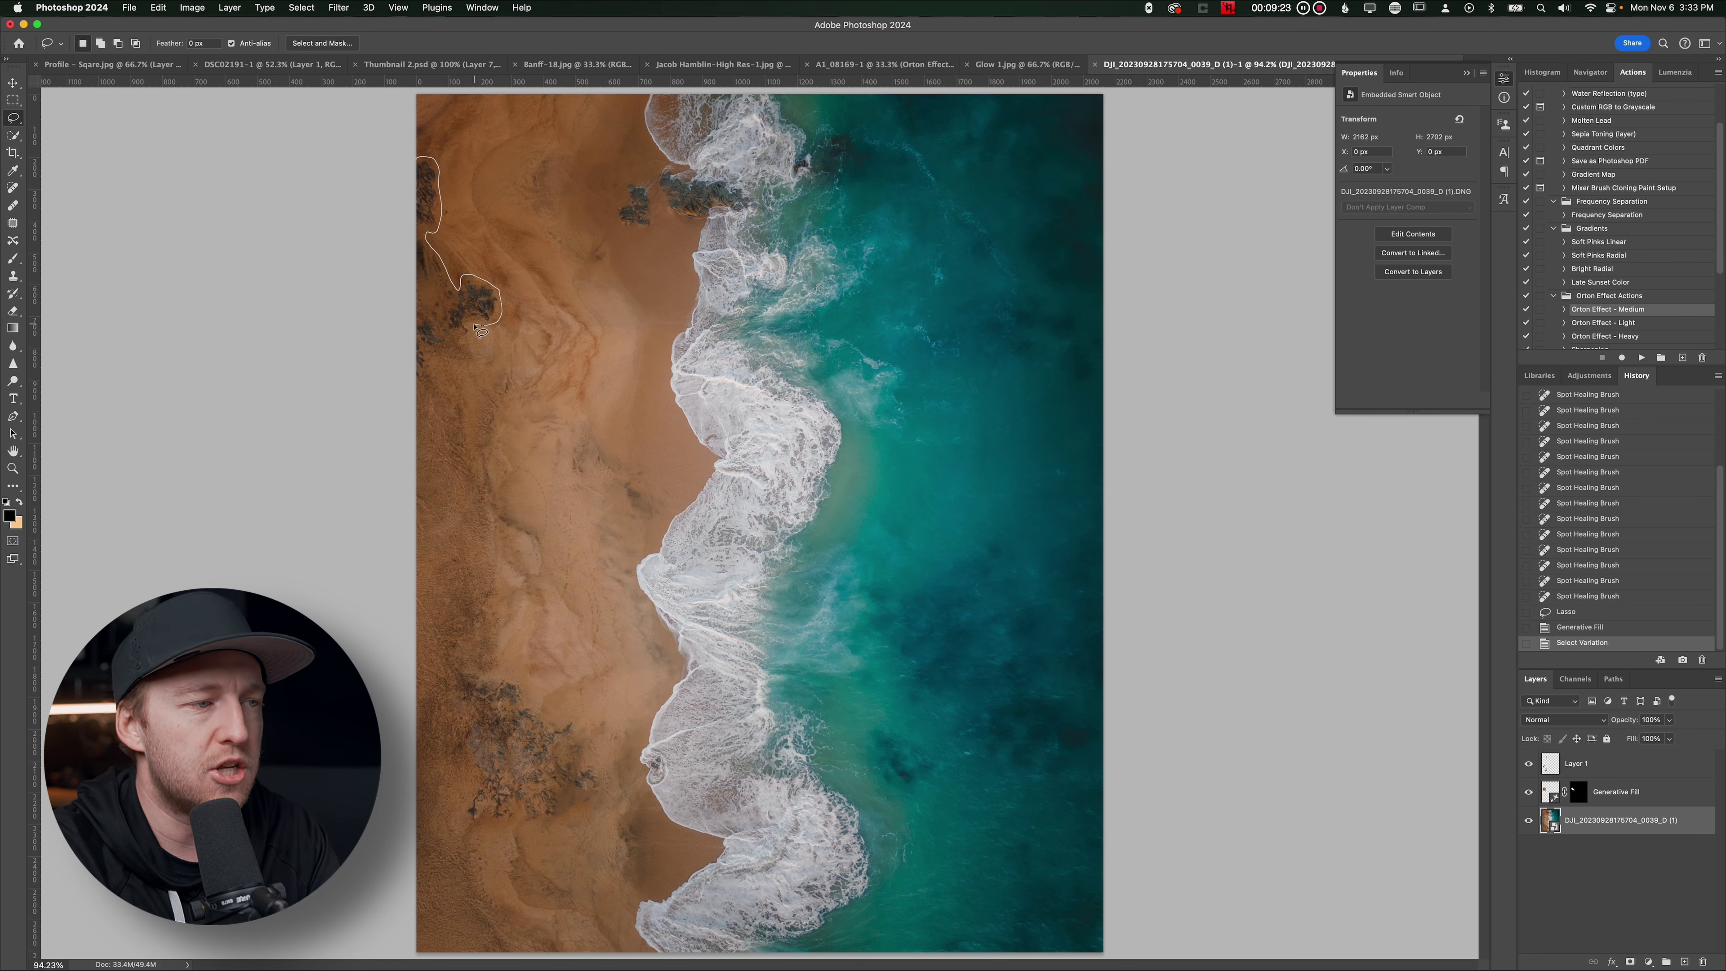
{"action": "left_click_drag", "start_coordinate": [481, 331], "coordinate": [418, 384]}
{"action": "left_click", "coordinate": [539, 402]}
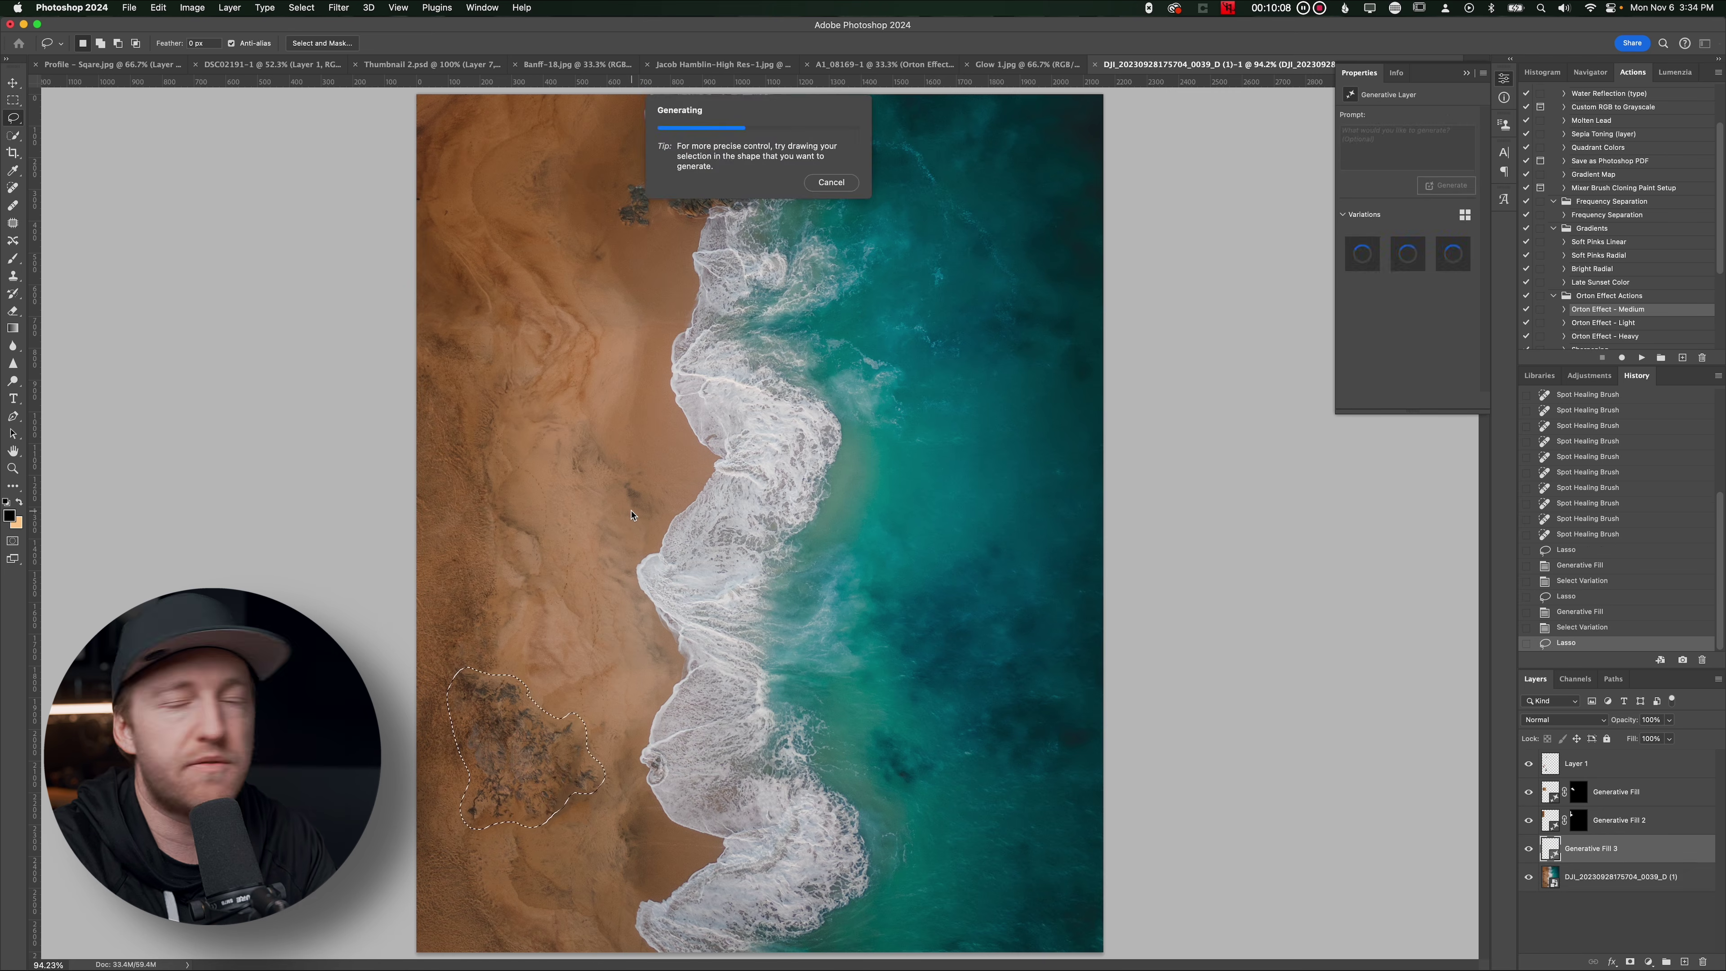
{"action": "left_click_drag", "start_coordinate": [417, 328], "coordinate": [518, 793]}
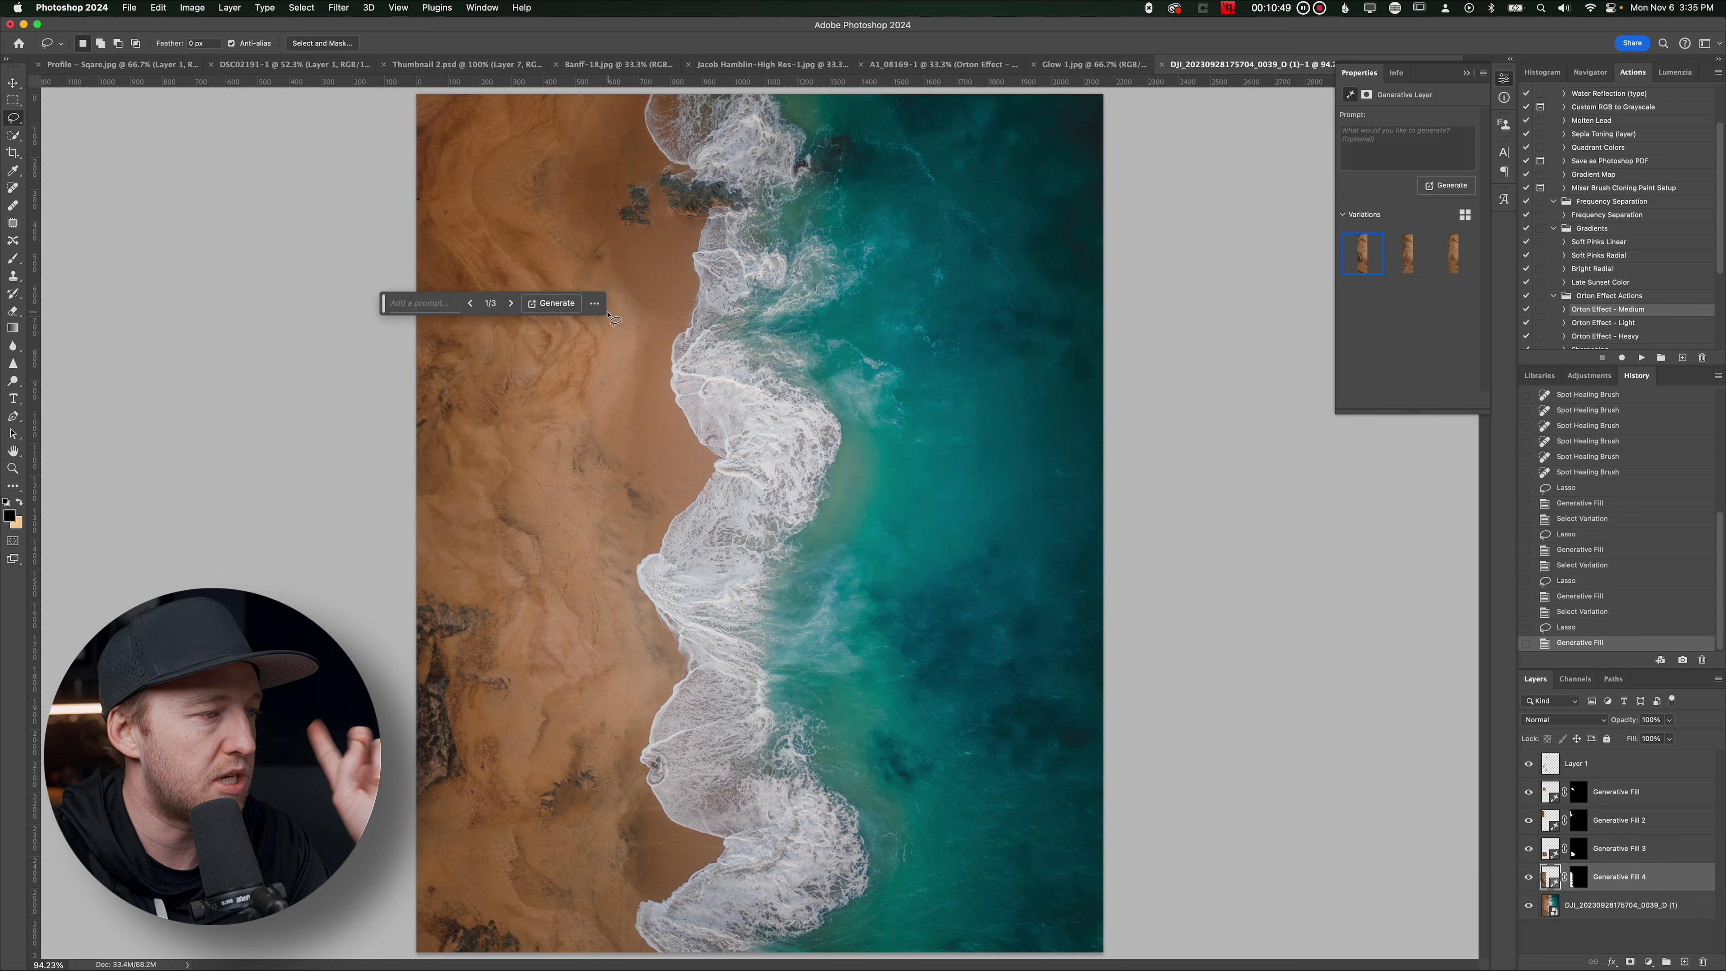
{"action": "left_click", "coordinate": [539, 305]}
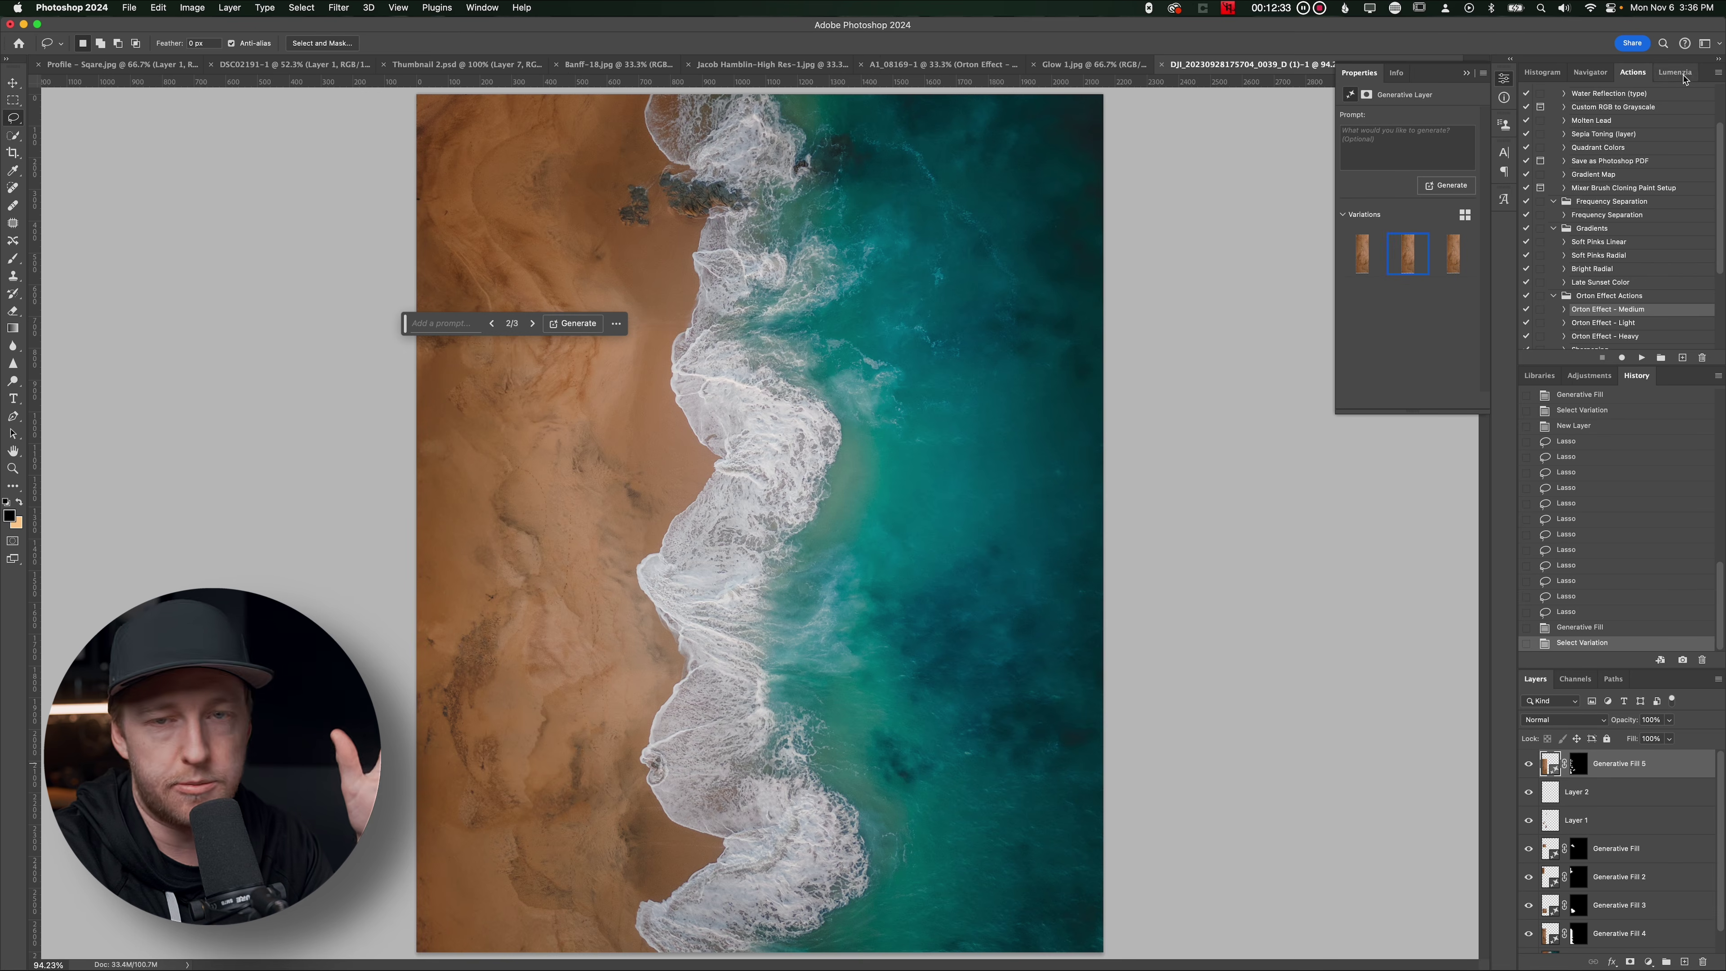
Preview the LM2 luminosity mask in Lumenzia and create a transparent-pixel dodge and burn layer from it in High Contrast (Overlay) mode
{"action": "left_click", "coordinate": [1676, 73]}
{"action": "left_click", "coordinate": [1638, 123]}
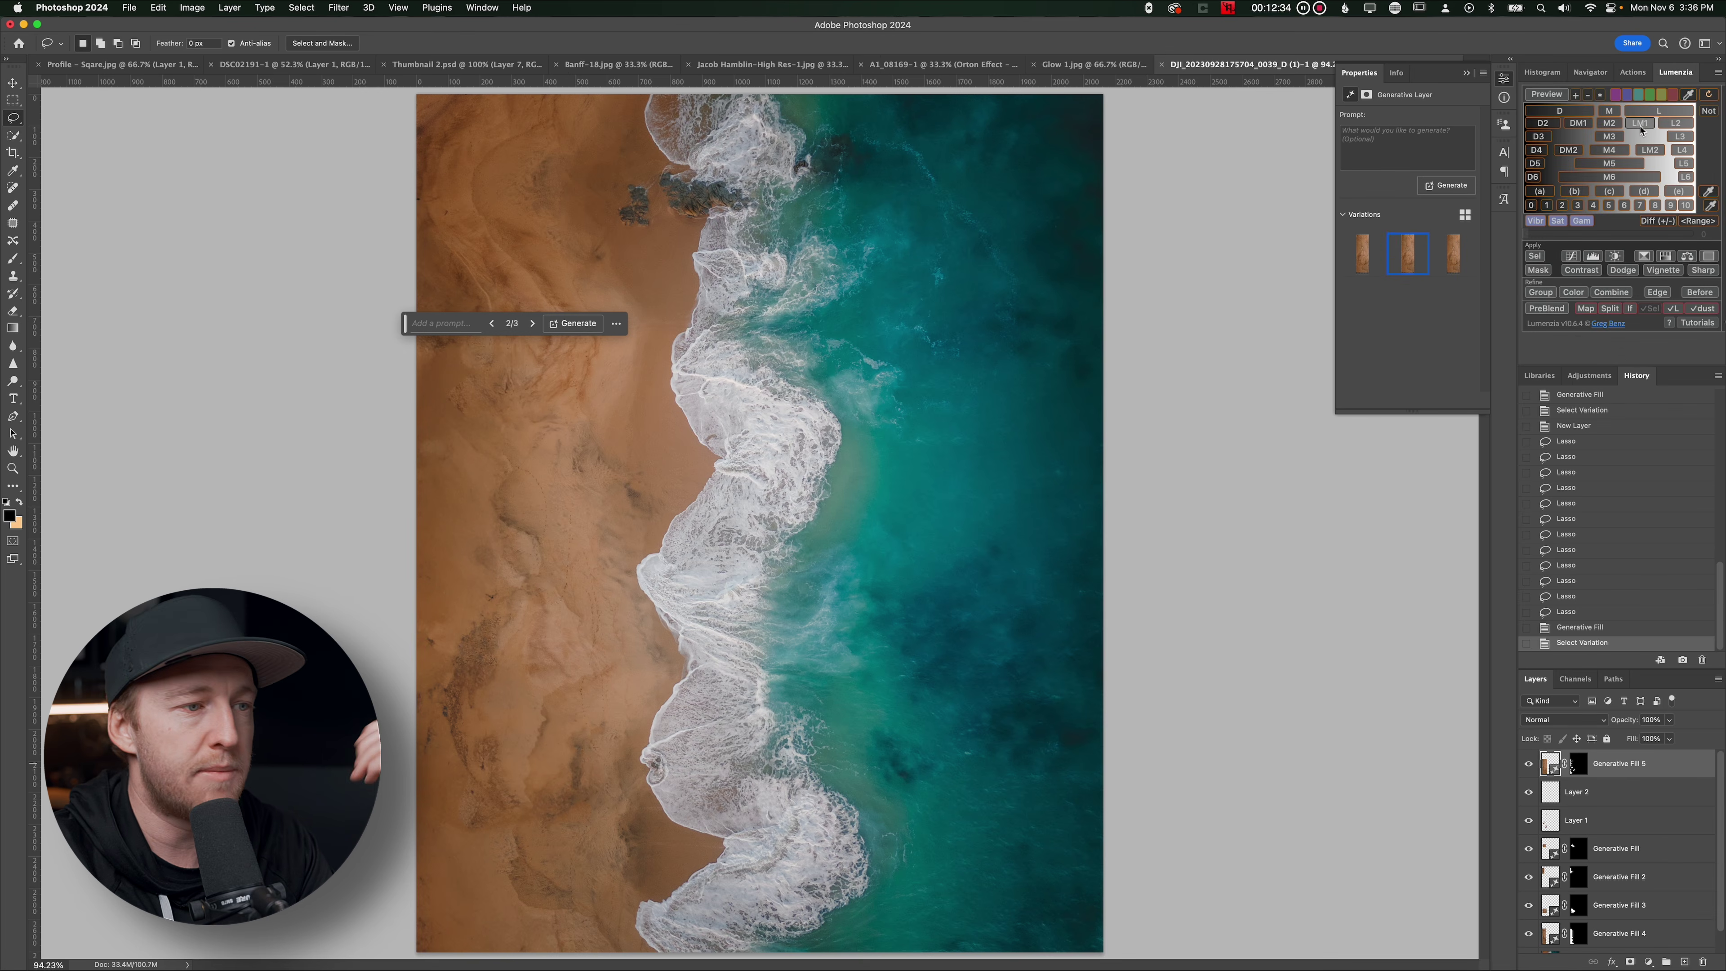
{"action": "left_click", "coordinate": [1649, 151]}
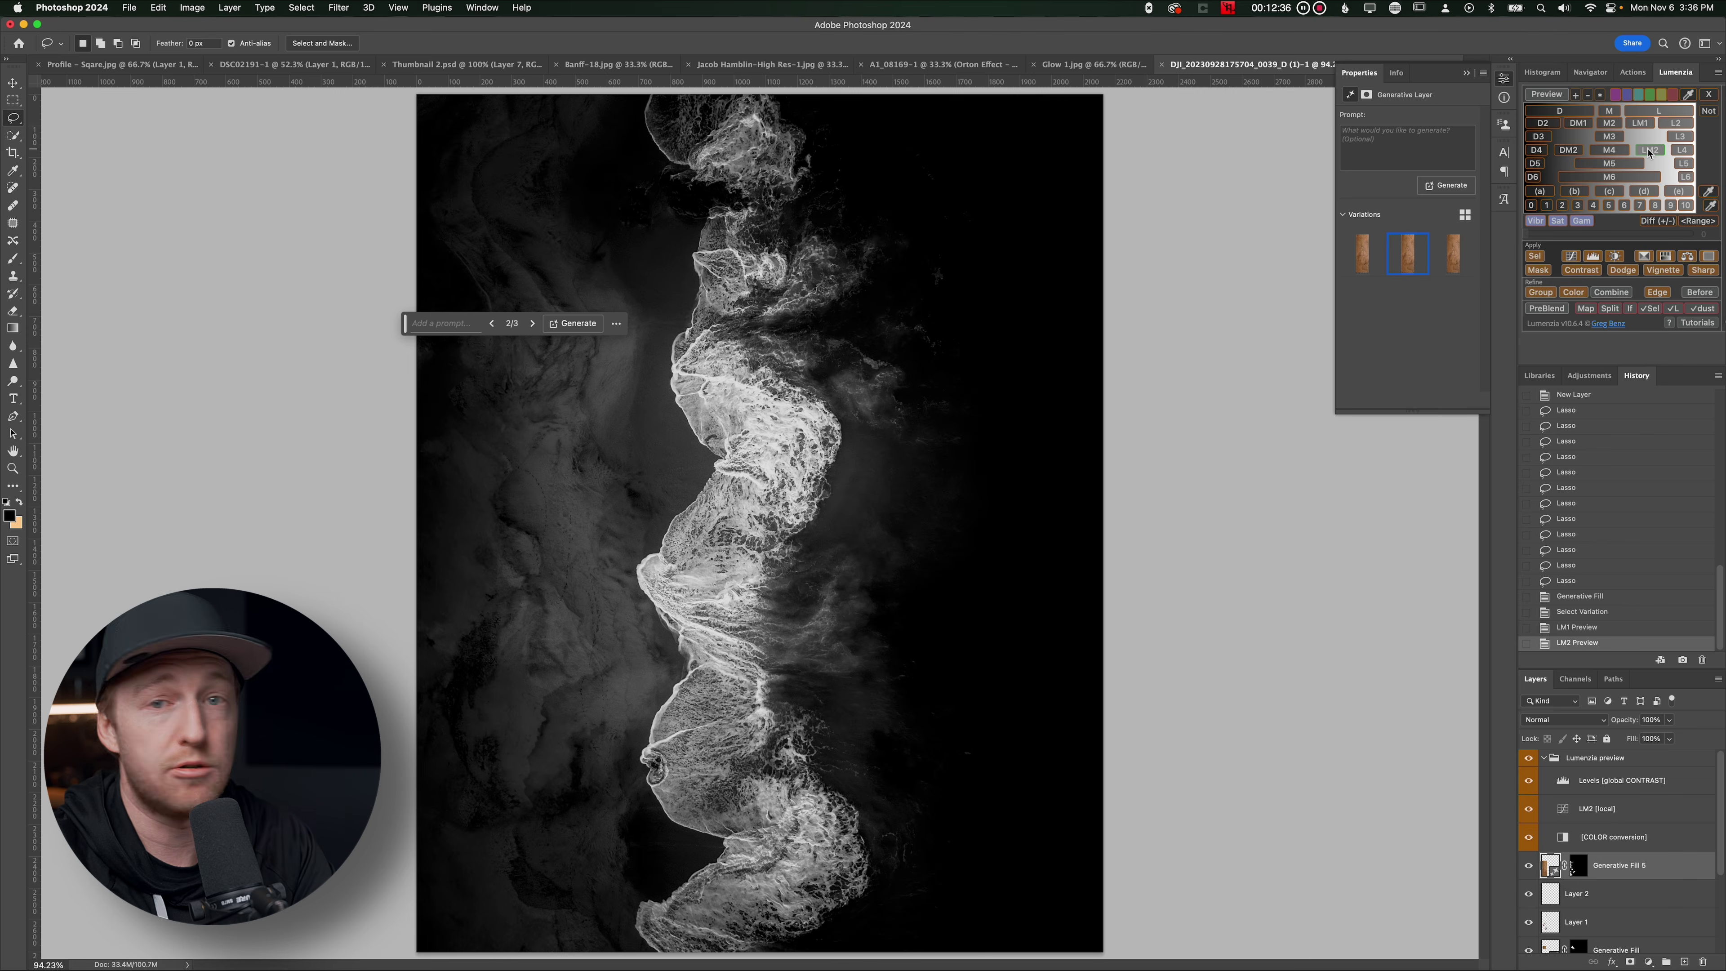
{"action": "left_click", "coordinate": [1624, 271]}
{"action": "left_click", "coordinate": [782, 552]}
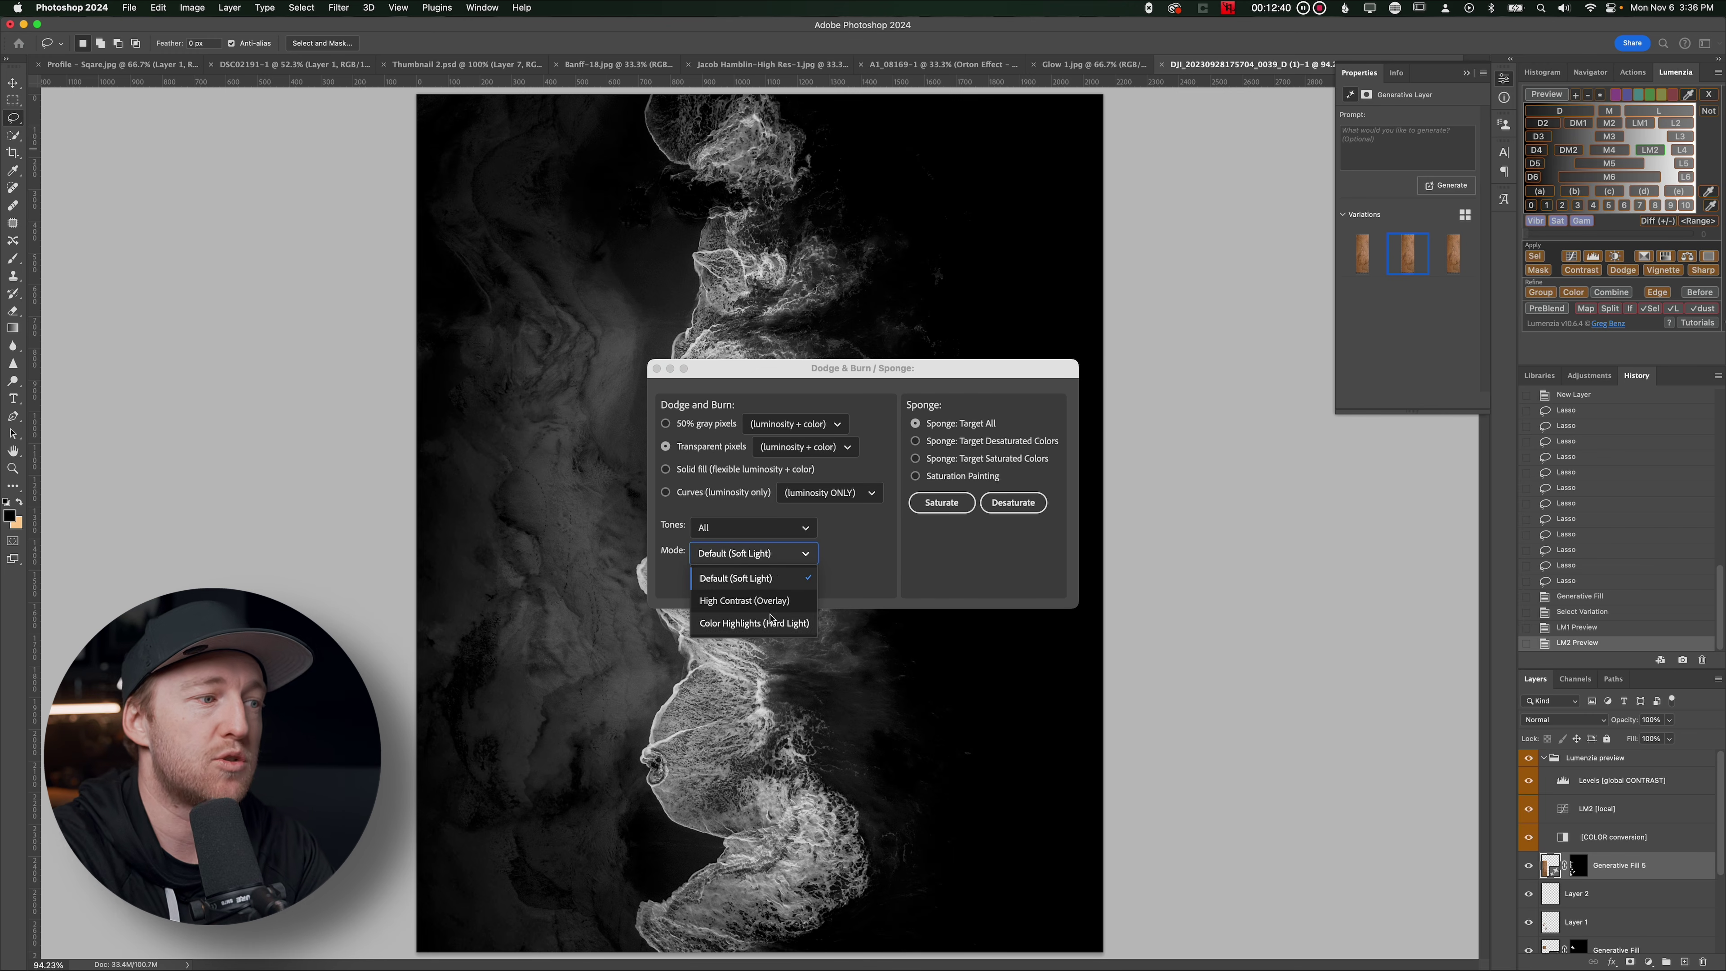
{"action": "left_click", "coordinate": [788, 599]}
{"action": "left_click", "coordinate": [777, 581]}
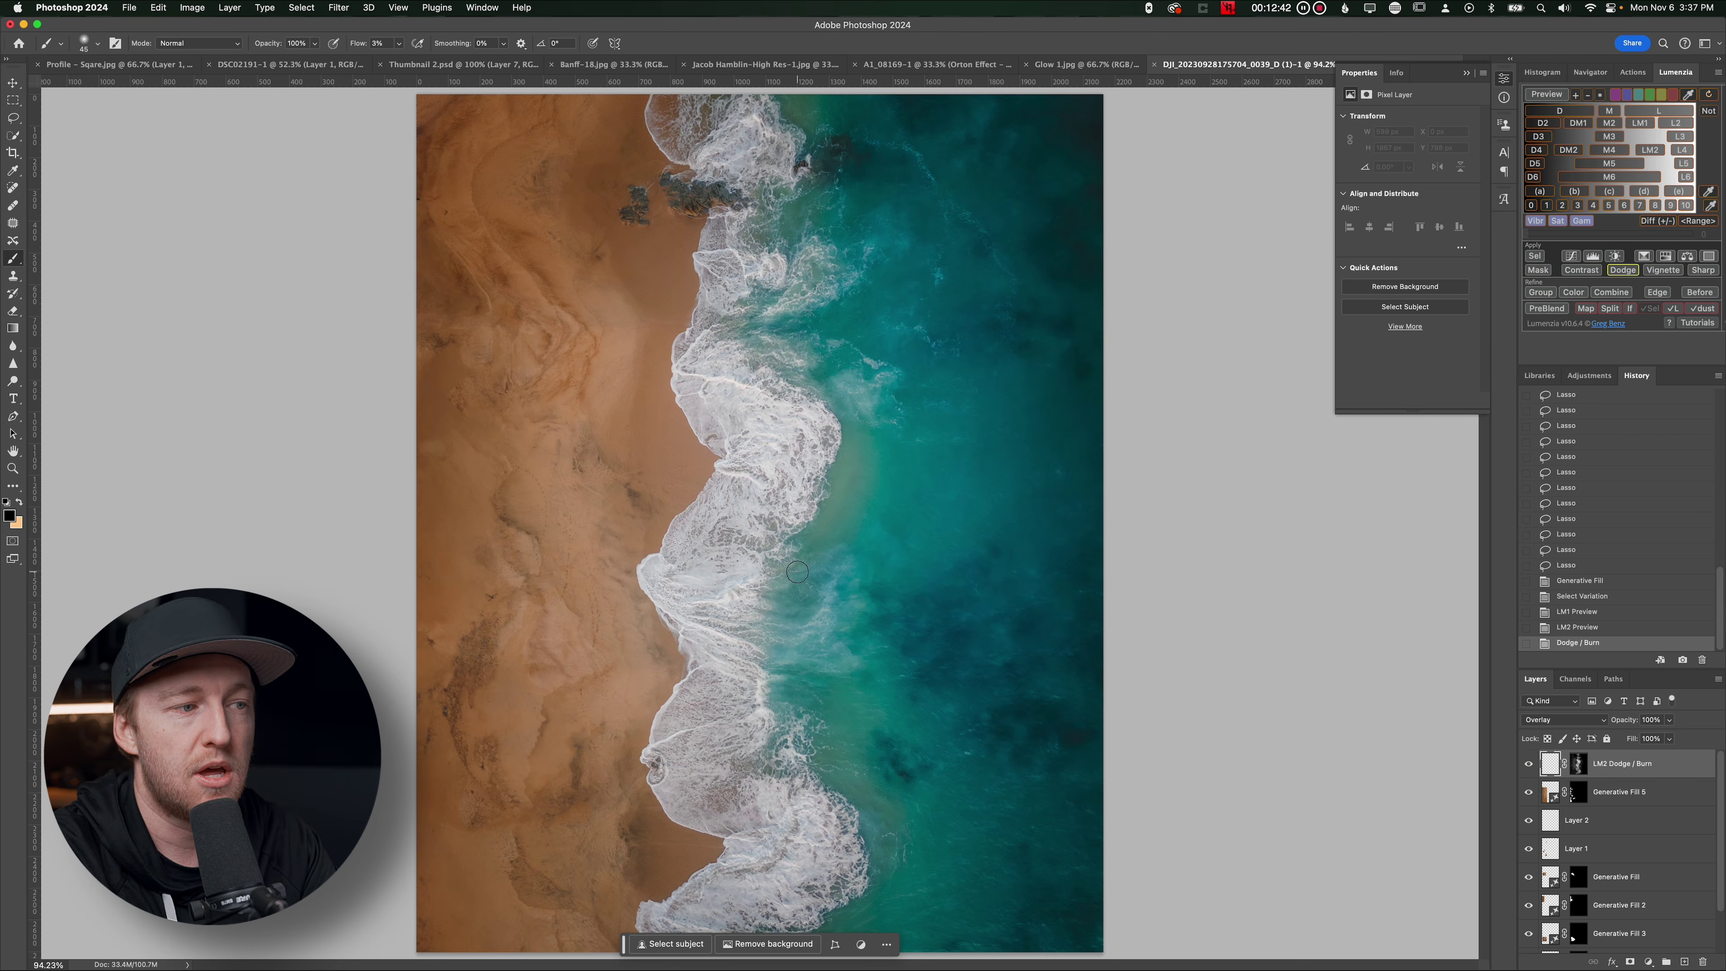
Paint white over the wave foam on the LM2 Dodge / Burn layer to brighten its highlights
{"action": "key", "text": "x"}
{"action": "left_click_drag", "start_coordinate": [686, 362], "coordinate": [754, 401]}
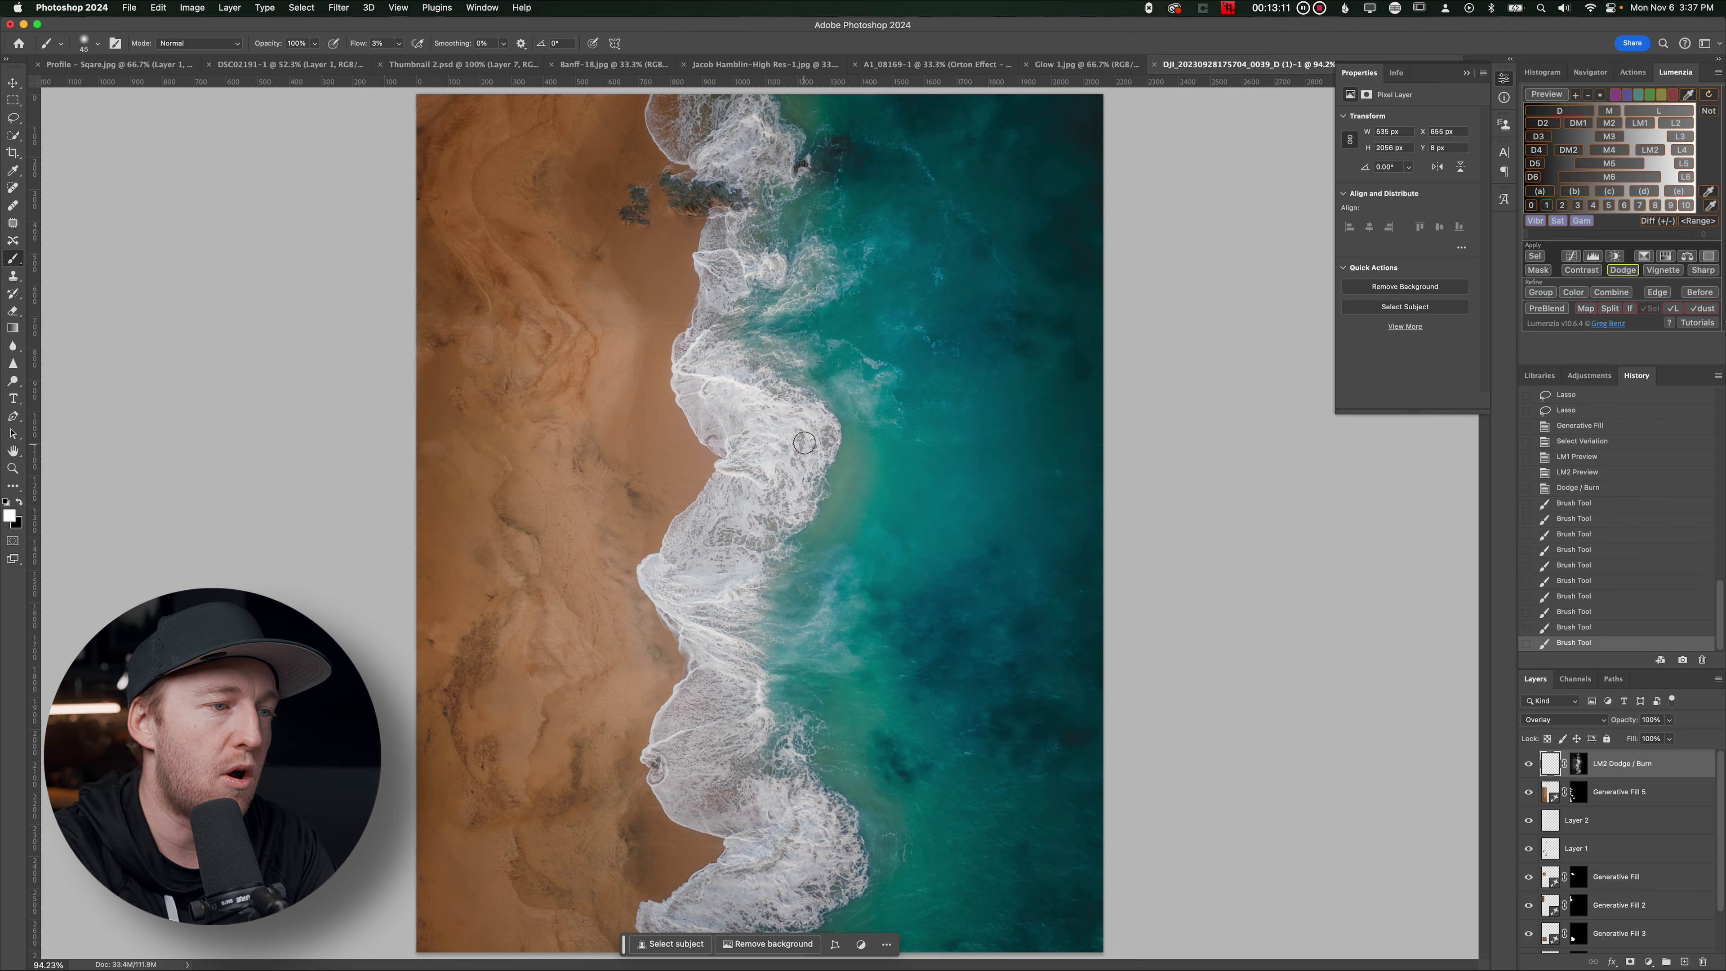
{"action": "mouse_move", "coordinate": [747, 689]}
{"action": "left_mouse_down"}
{"action": "mouse_move", "coordinate": [673, 713]}
{"action": "mouse_move", "coordinate": [710, 869]}
{"action": "left_mouse_up"}
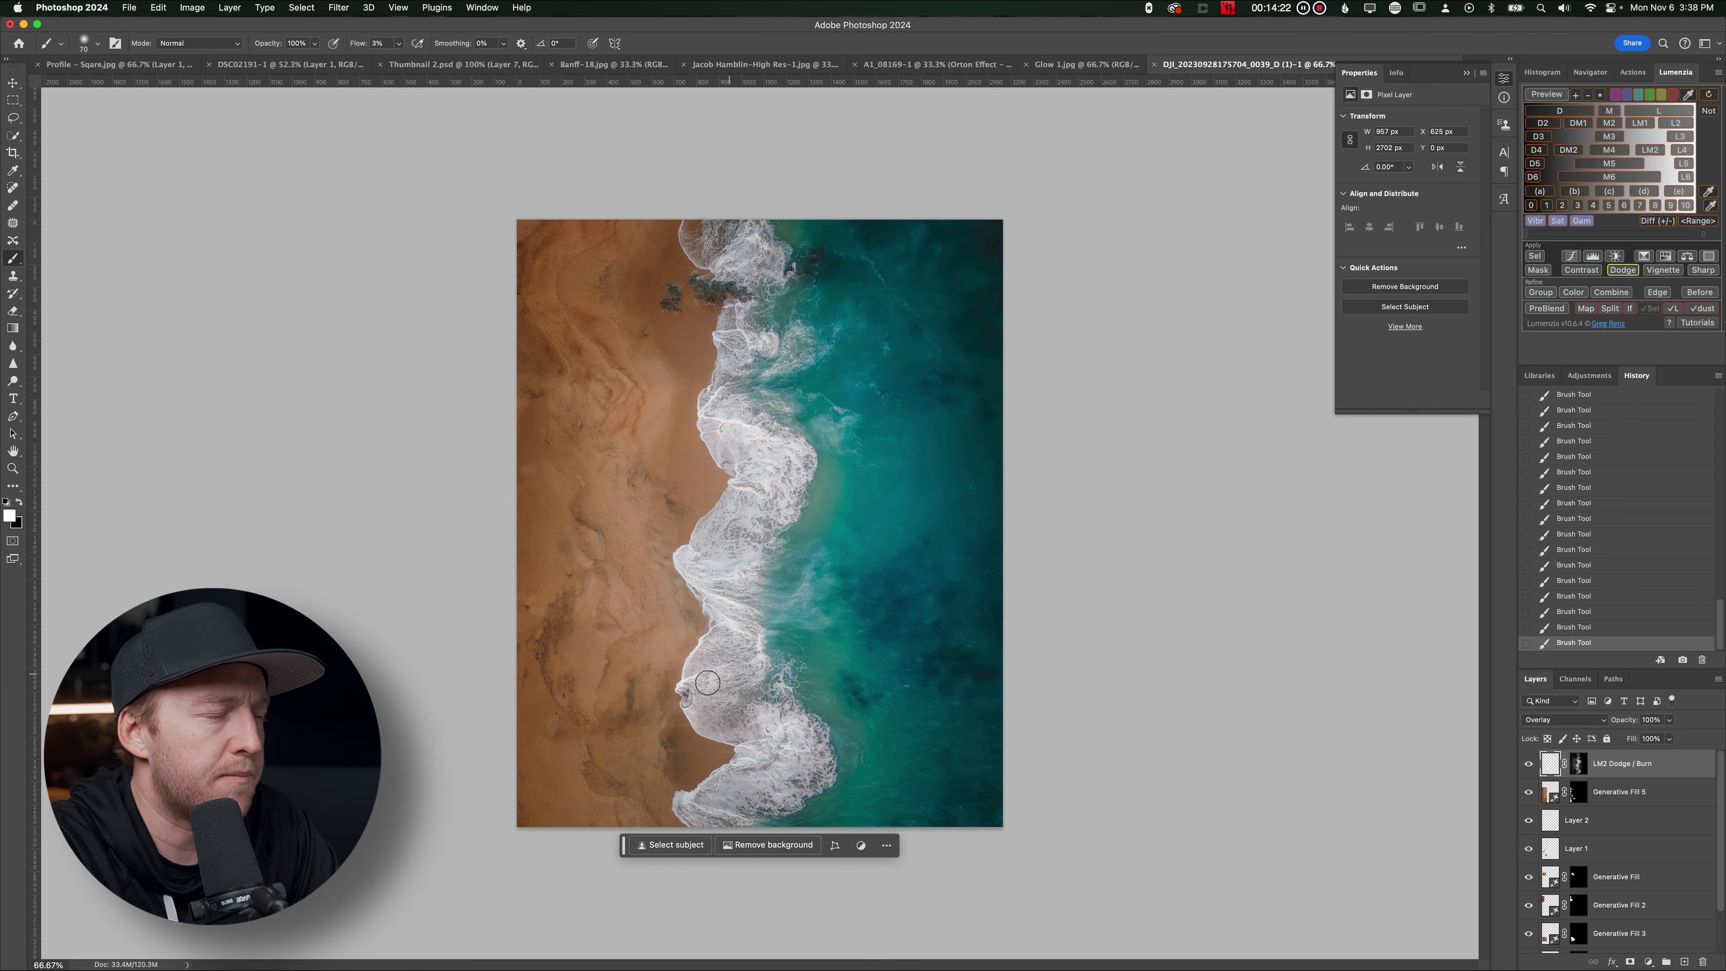
Run the Orton Effect - Medium action on the beach photo and adjust the opacity of the glow layer
{"action": "left_click", "coordinate": [1631, 72]}
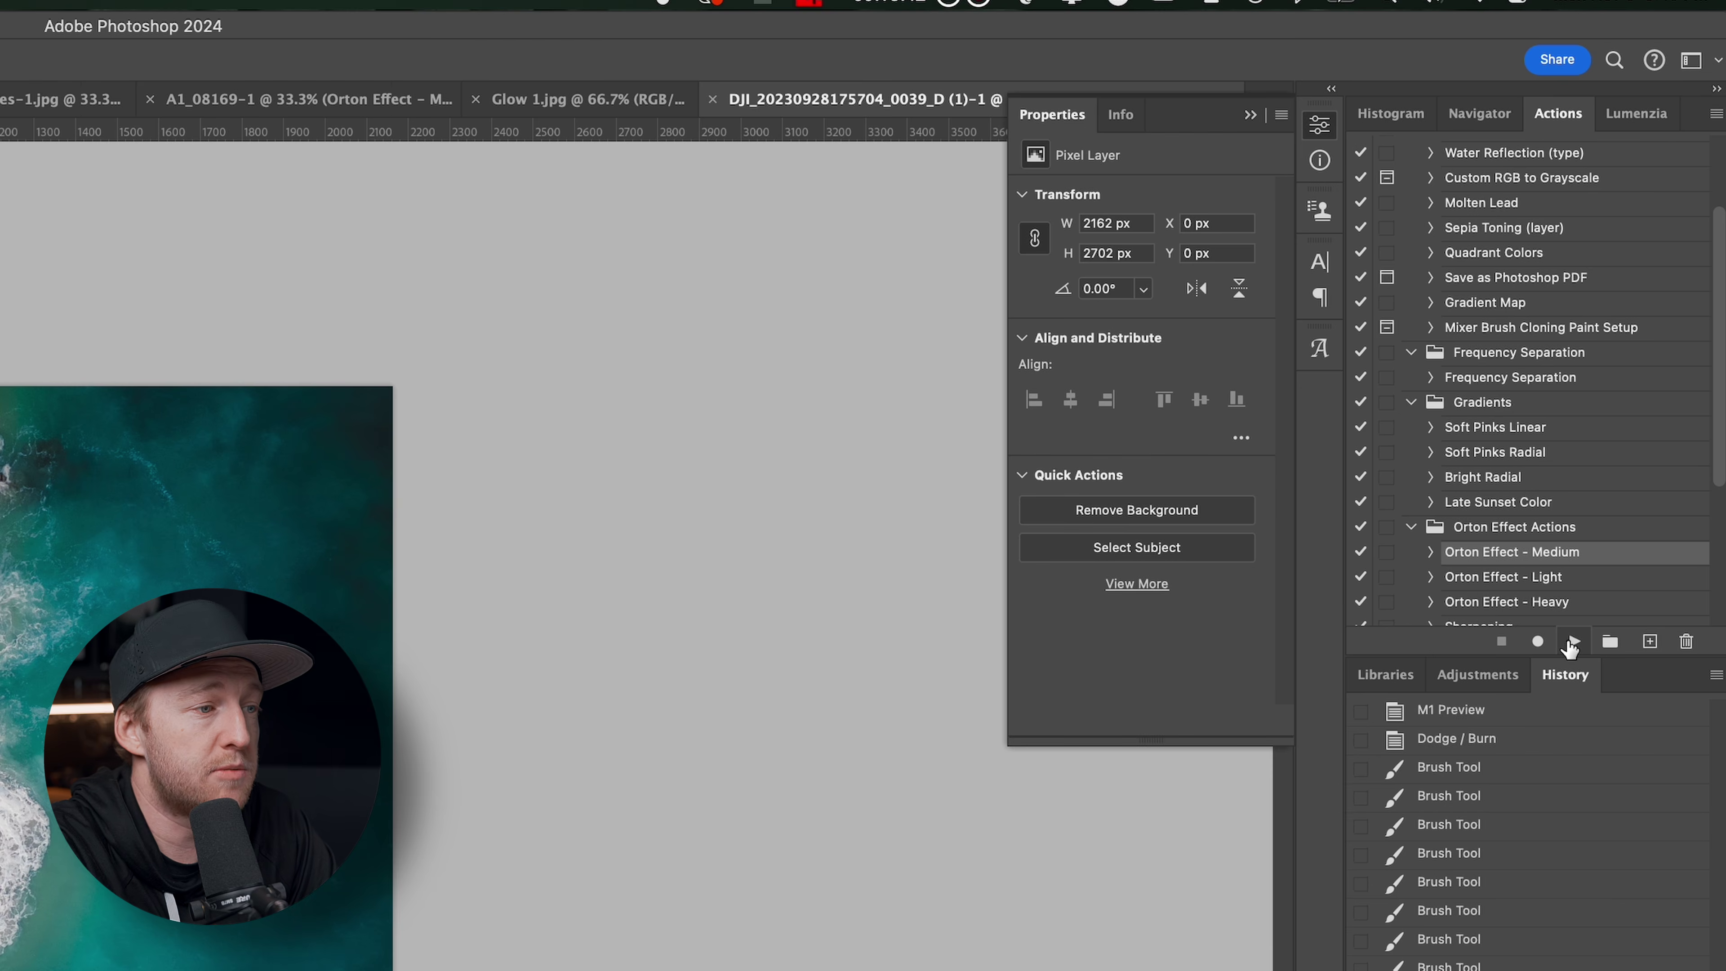
{"action": "left_click", "coordinate": [1572, 642]}
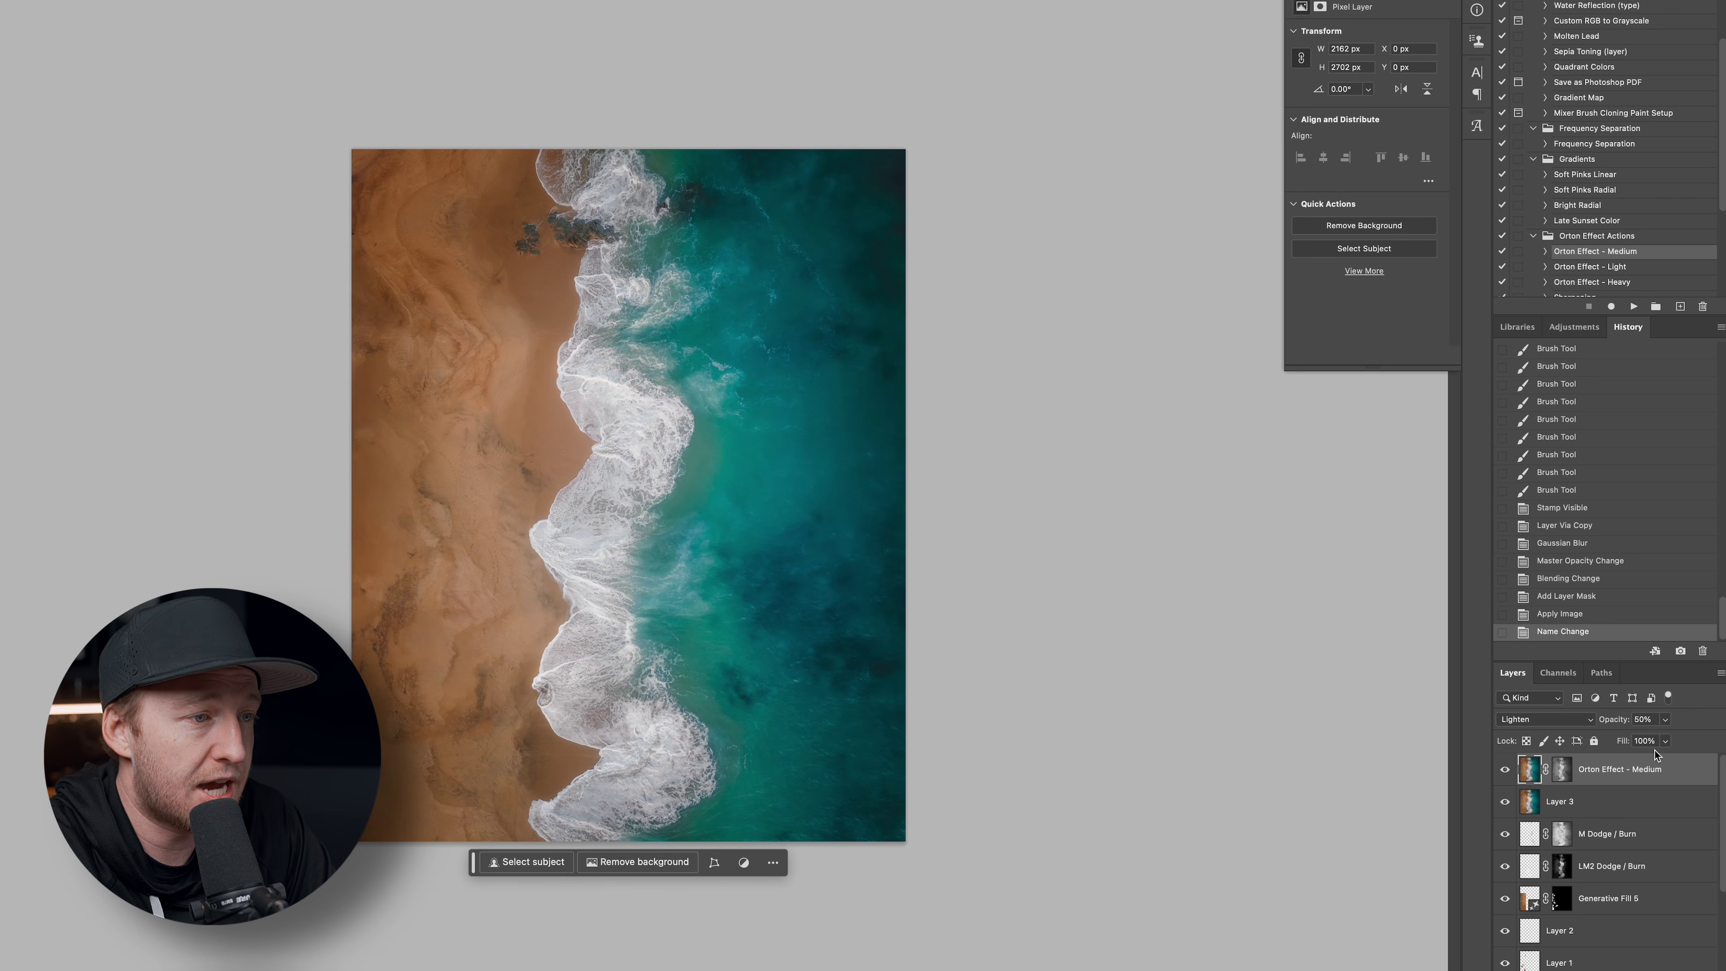
{"action": "left_click_drag", "start_coordinate": [1646, 746], "coordinate": [1653, 741]}
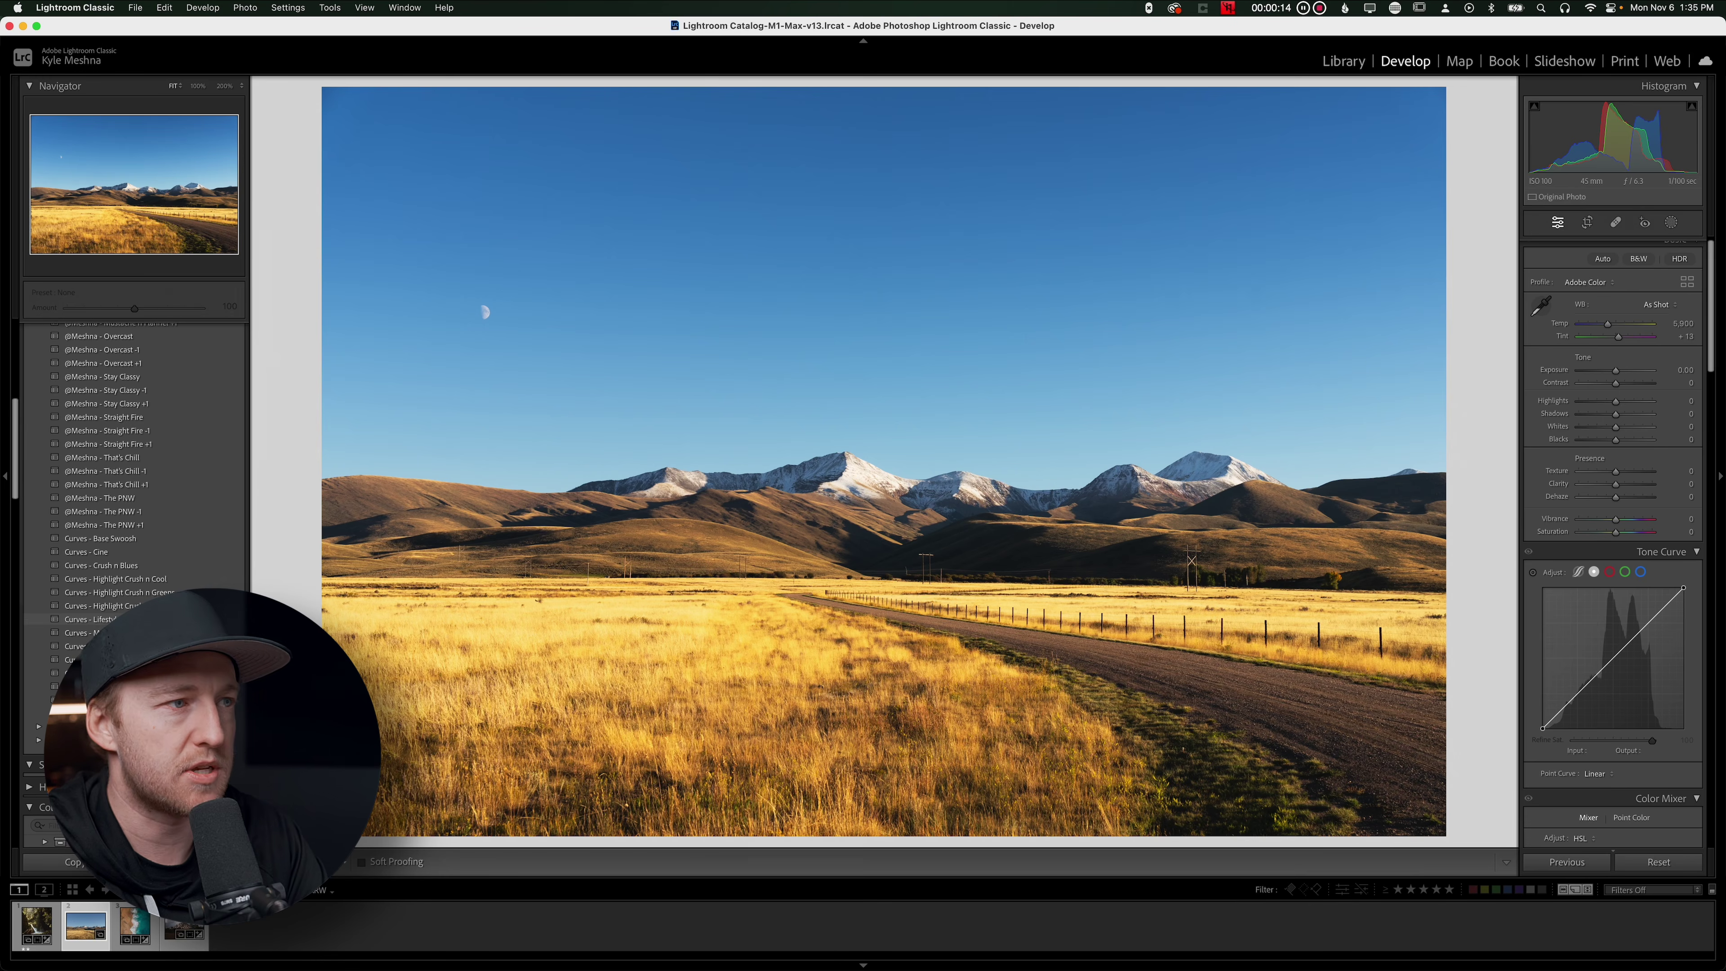
In Lightroom Classic, apply the Curves - Lifestyle Base preset to the mountain field photo, set Contrast to 16 and adjust the remaining tone sliders
{"action": "left_click", "coordinate": [95, 618]}
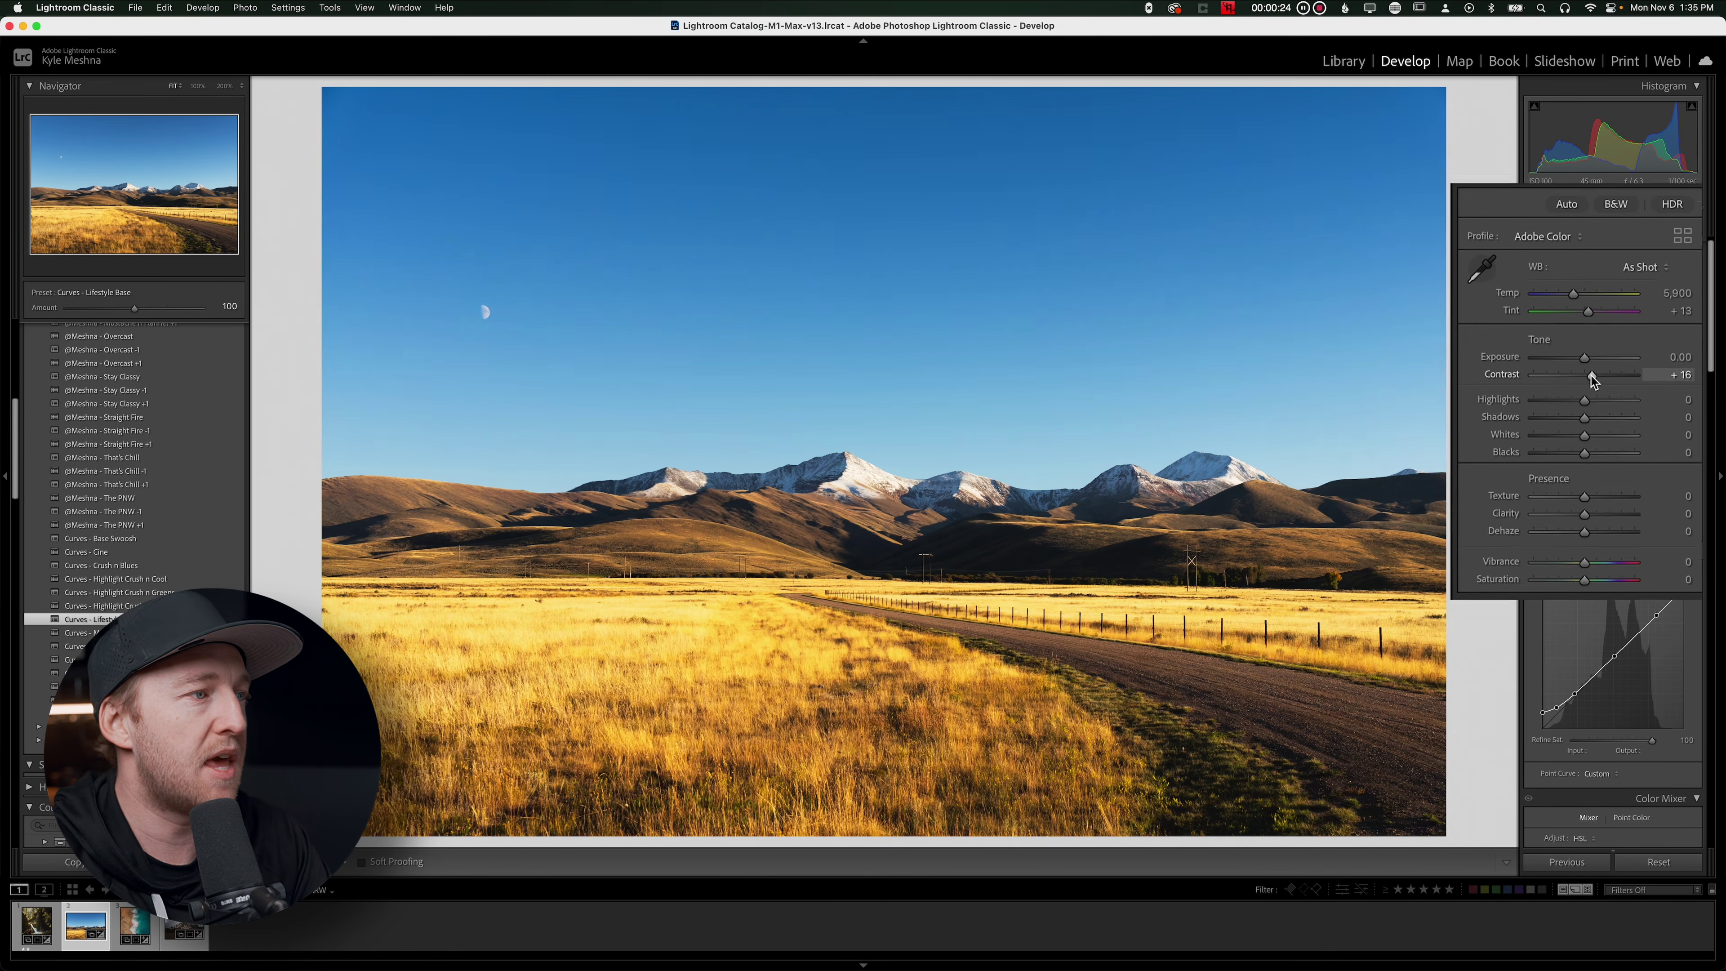
{"action": "left_click_drag", "start_coordinate": [1574, 407], "coordinate": [1583, 457]}
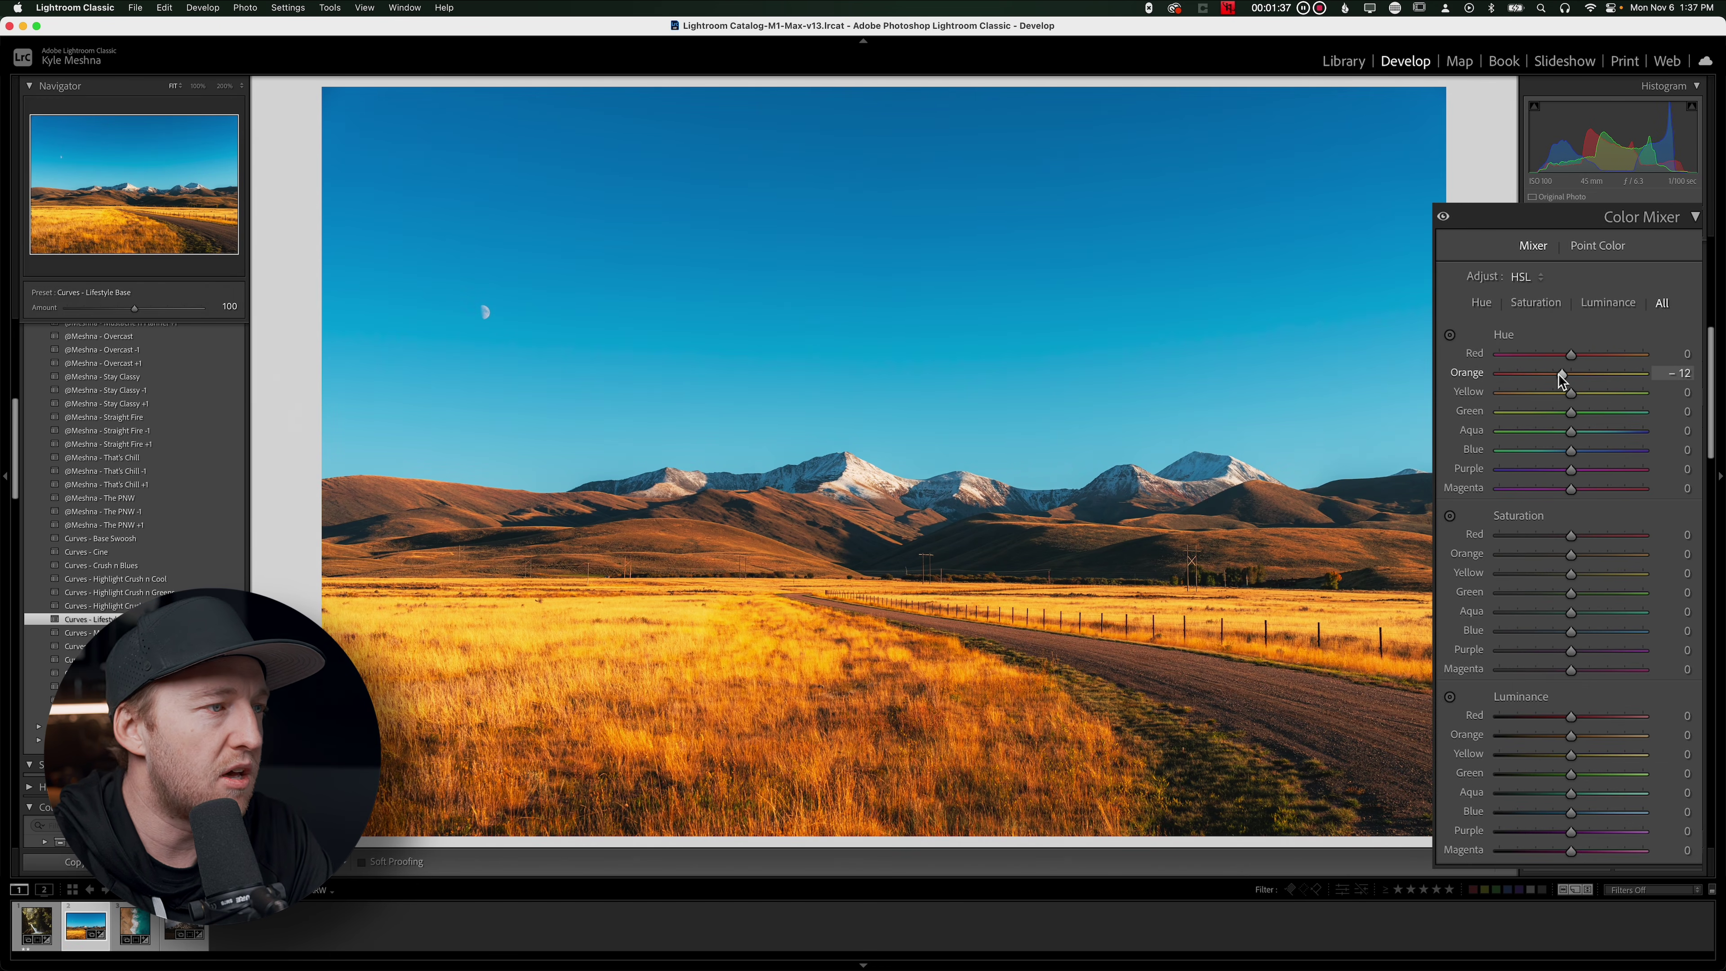
Shift the colour mixer hues to Orange −16, Yellow −34, Green −56, Aqua +100 and Blue −10
{"action": "left_click_drag", "start_coordinate": [1570, 393], "coordinate": [1557, 393]}
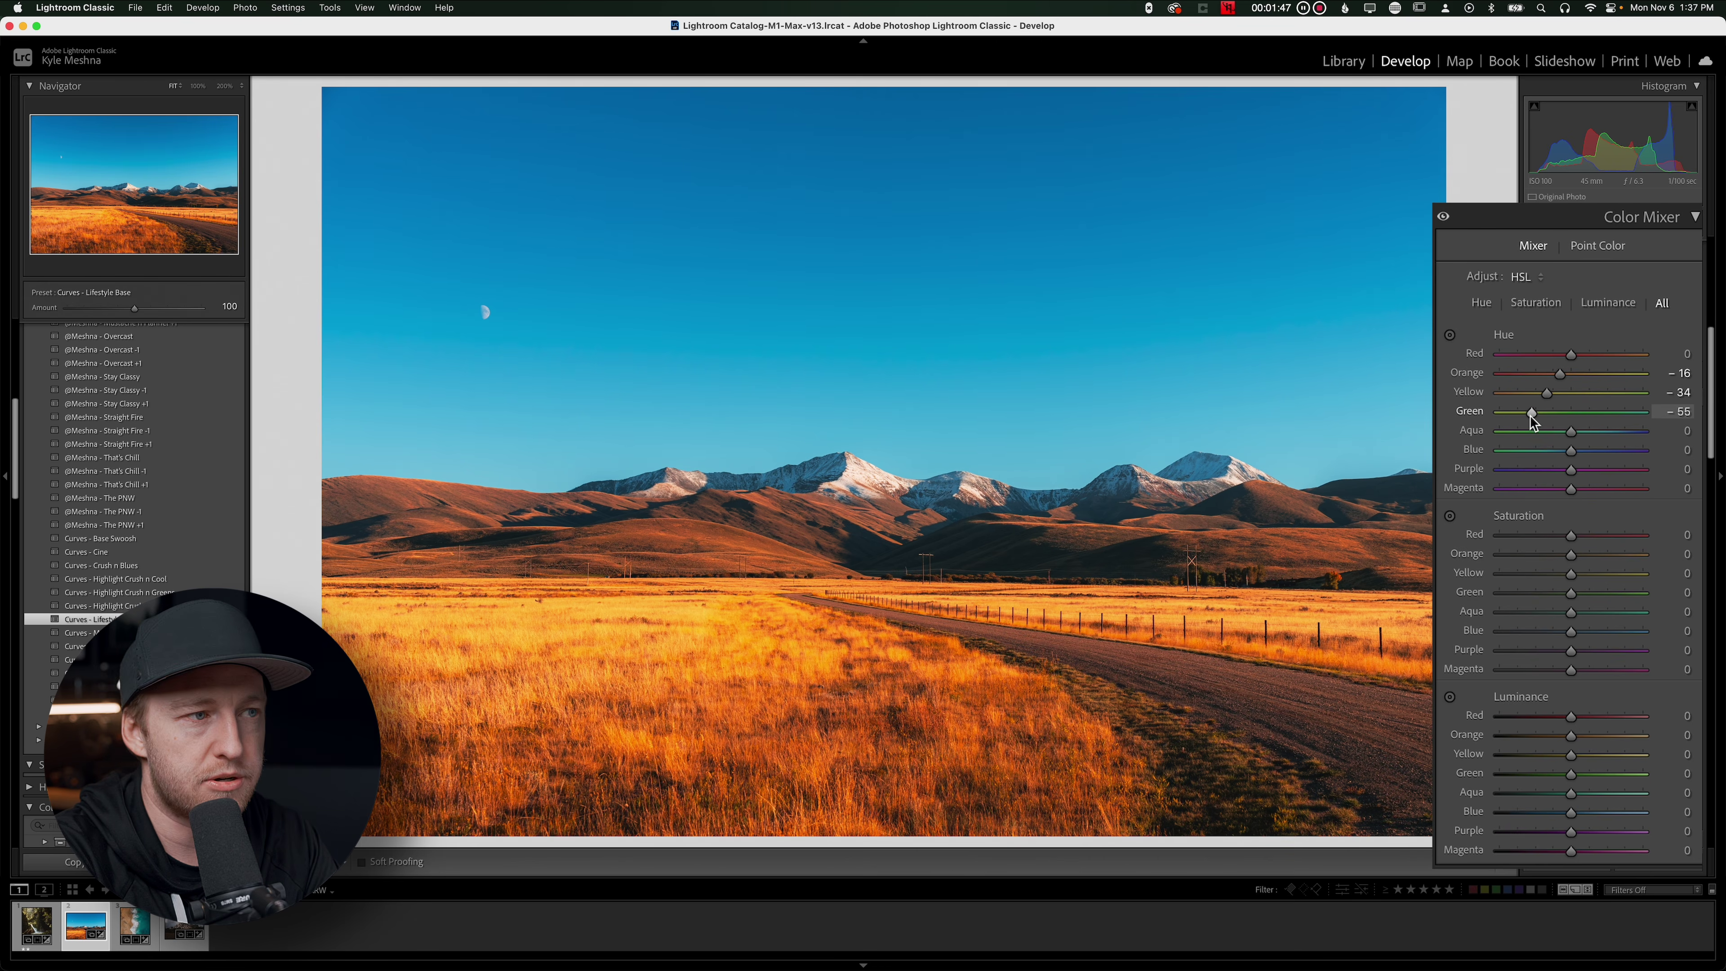
{"action": "left_click_drag", "start_coordinate": [1598, 432], "coordinate": [1566, 453]}
Reduce the colour mixer saturation to Orange −43, Yellow −31, Aqua −41 and Blue −42
{"action": "left_click_drag", "start_coordinate": [1571, 554], "coordinate": [1562, 559]}
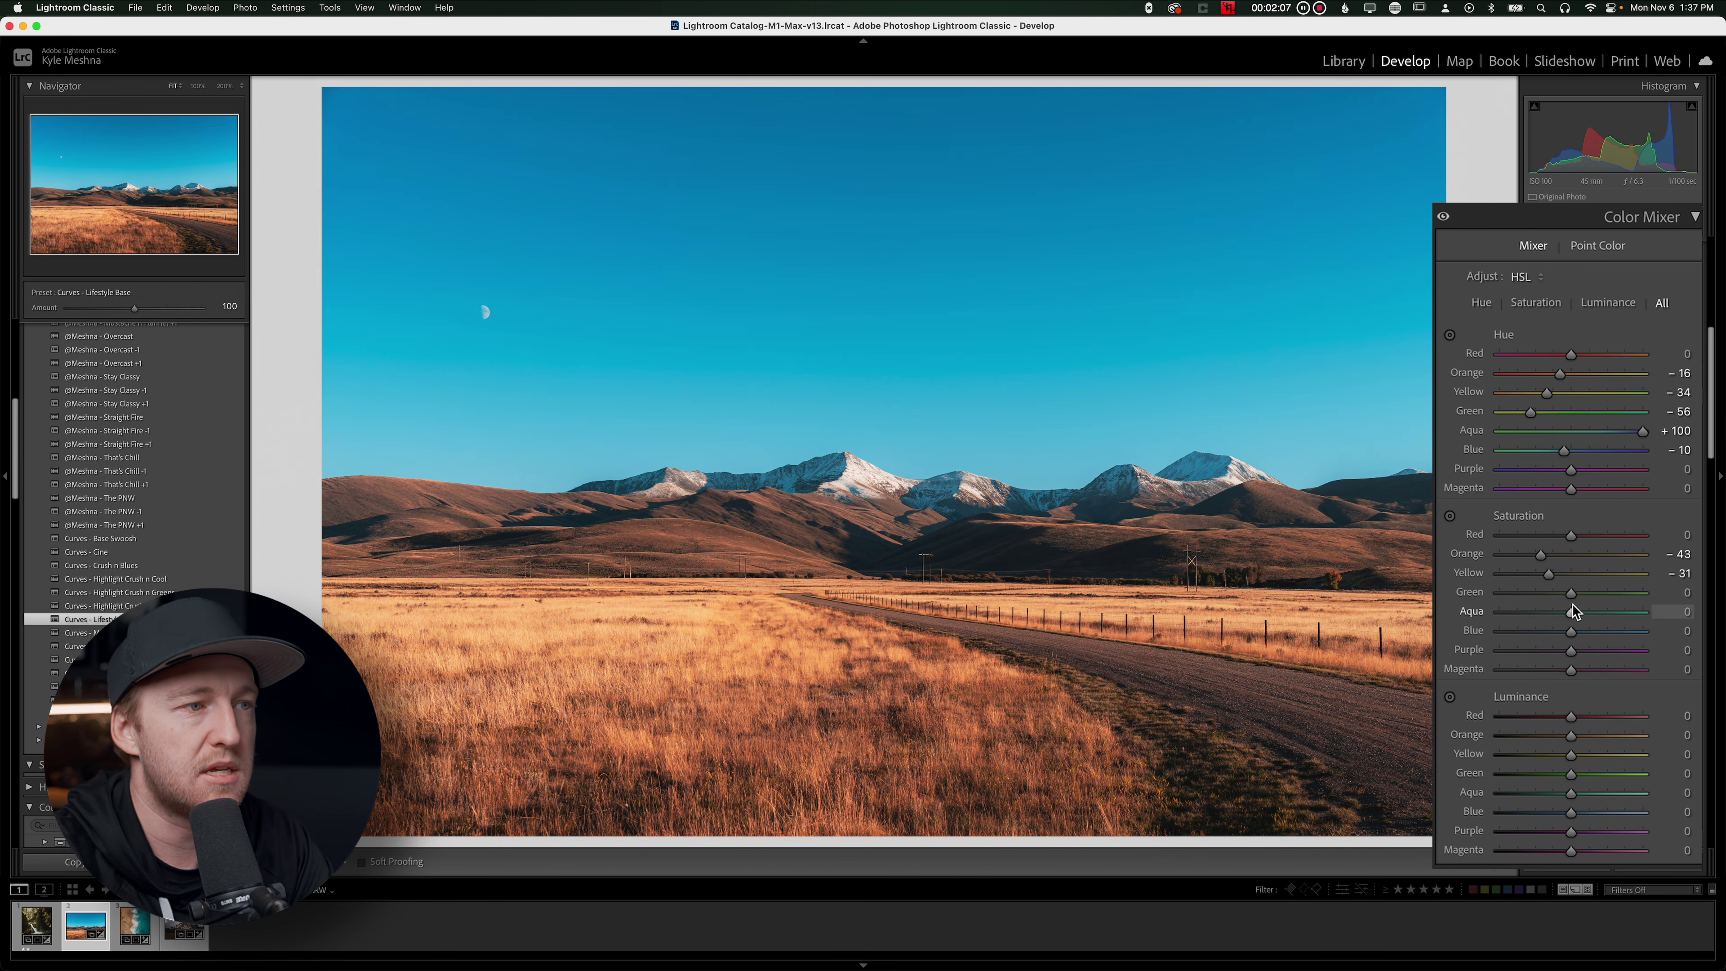
{"action": "left_click_drag", "start_coordinate": [1570, 630], "coordinate": [1551, 630]}
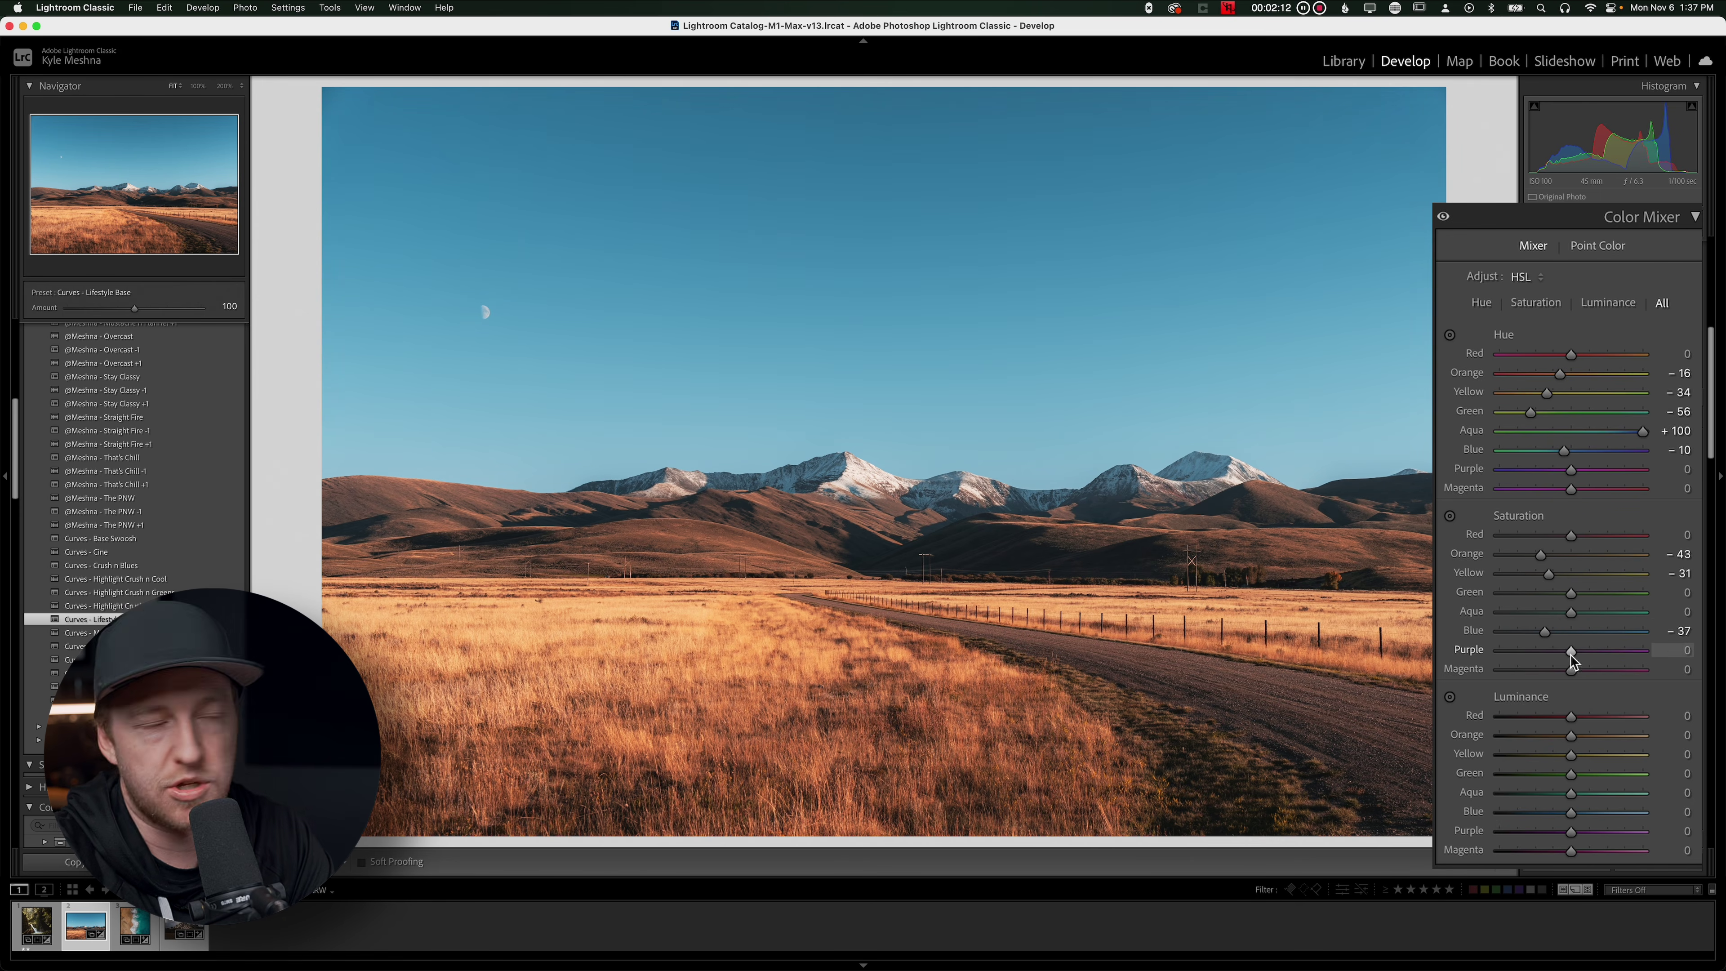
{"action": "left_click_drag", "start_coordinate": [1570, 611], "coordinate": [1560, 617]}
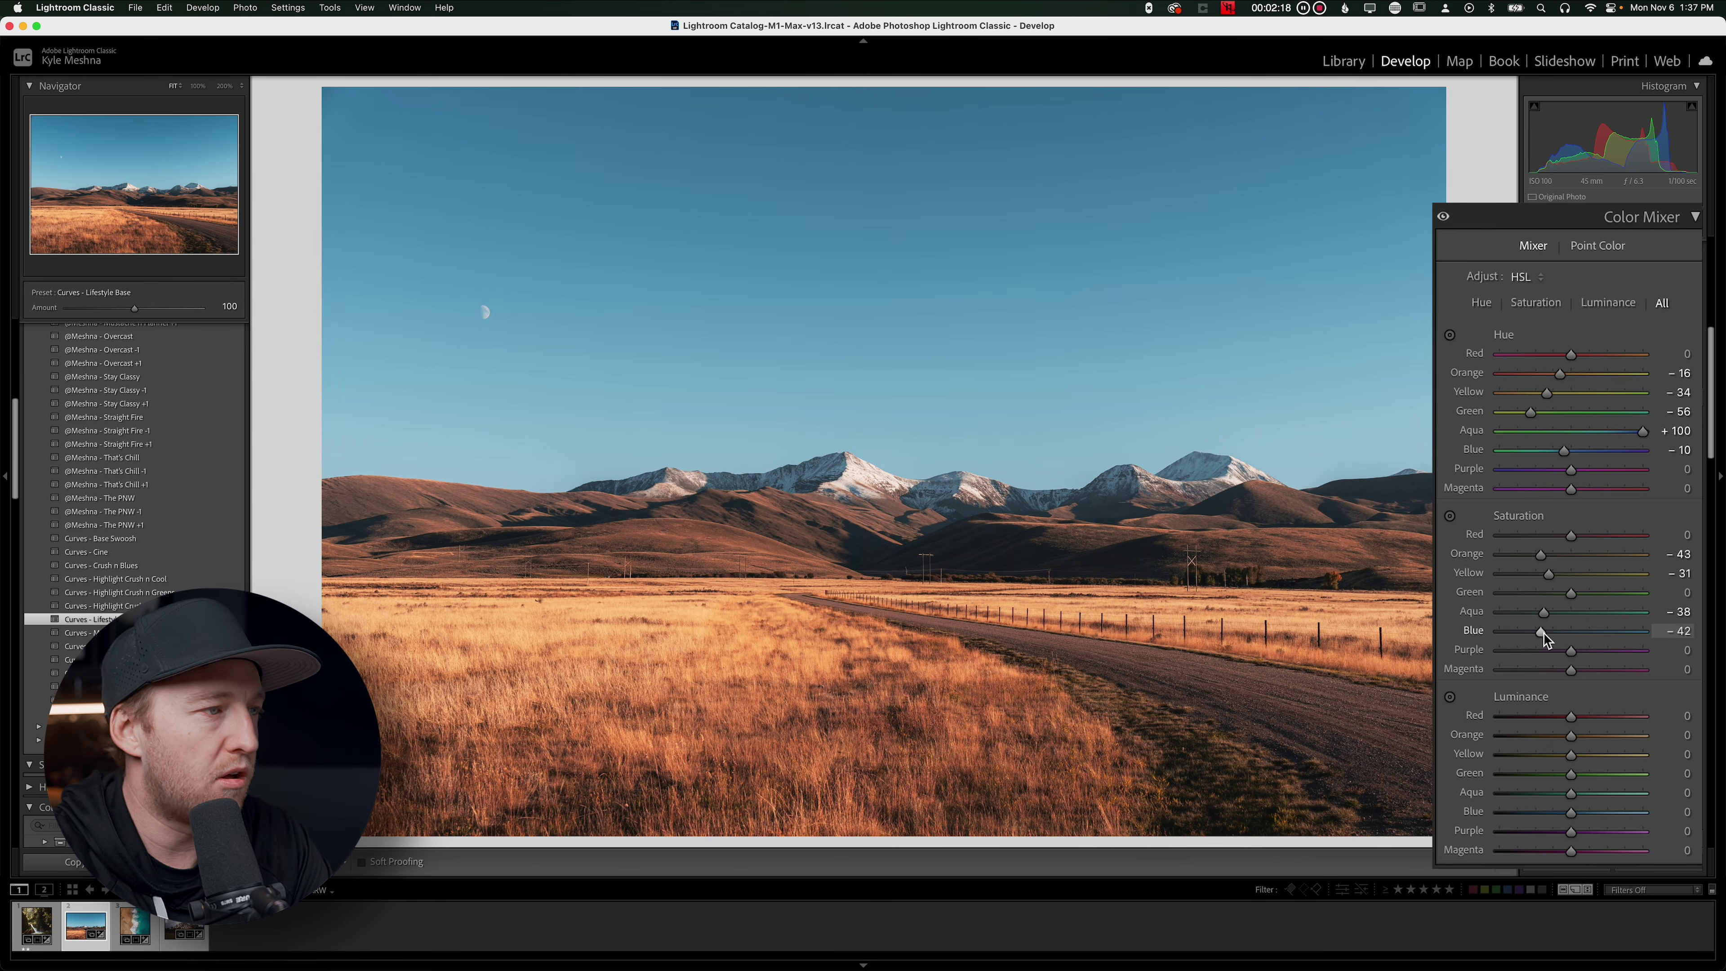
{"action": "left_click_drag", "start_coordinate": [1543, 612], "coordinate": [1541, 613]}
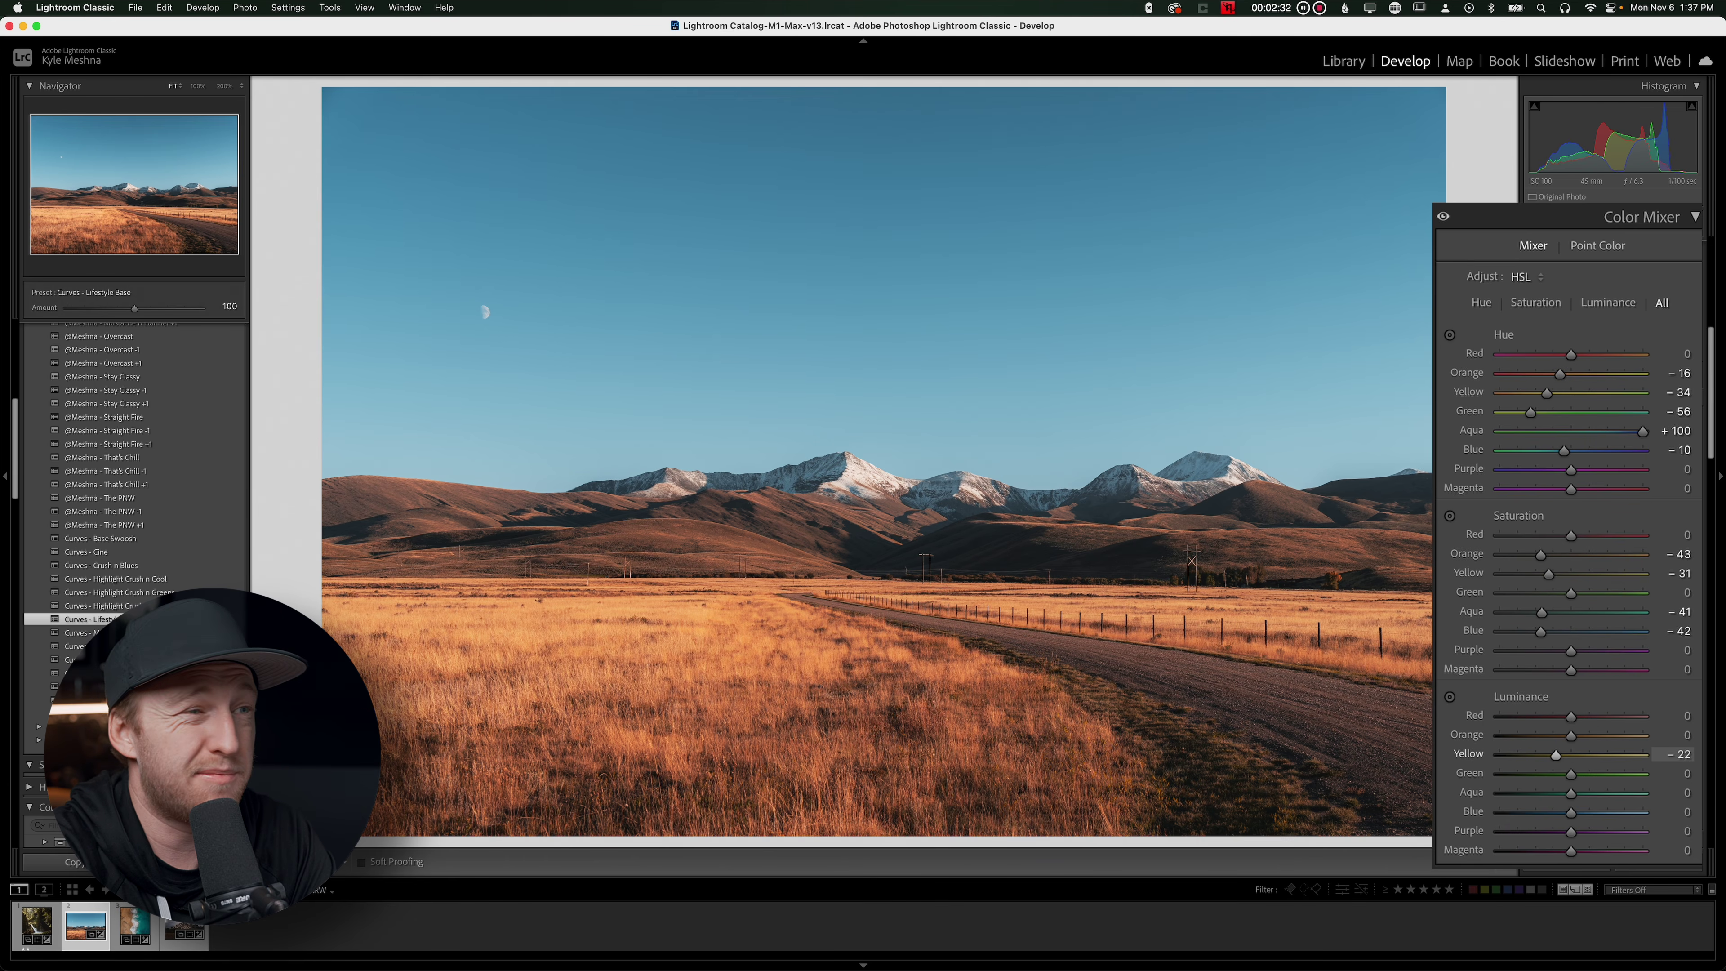
Lower the Yellow, Aqua and Blue luminance, and add a slight dark post-crop vignette
{"action": "left_click_drag", "start_coordinate": [1562, 755], "coordinate": [1559, 754]}
{"action": "left_click_drag", "start_coordinate": [1569, 797], "coordinate": [1556, 813]}
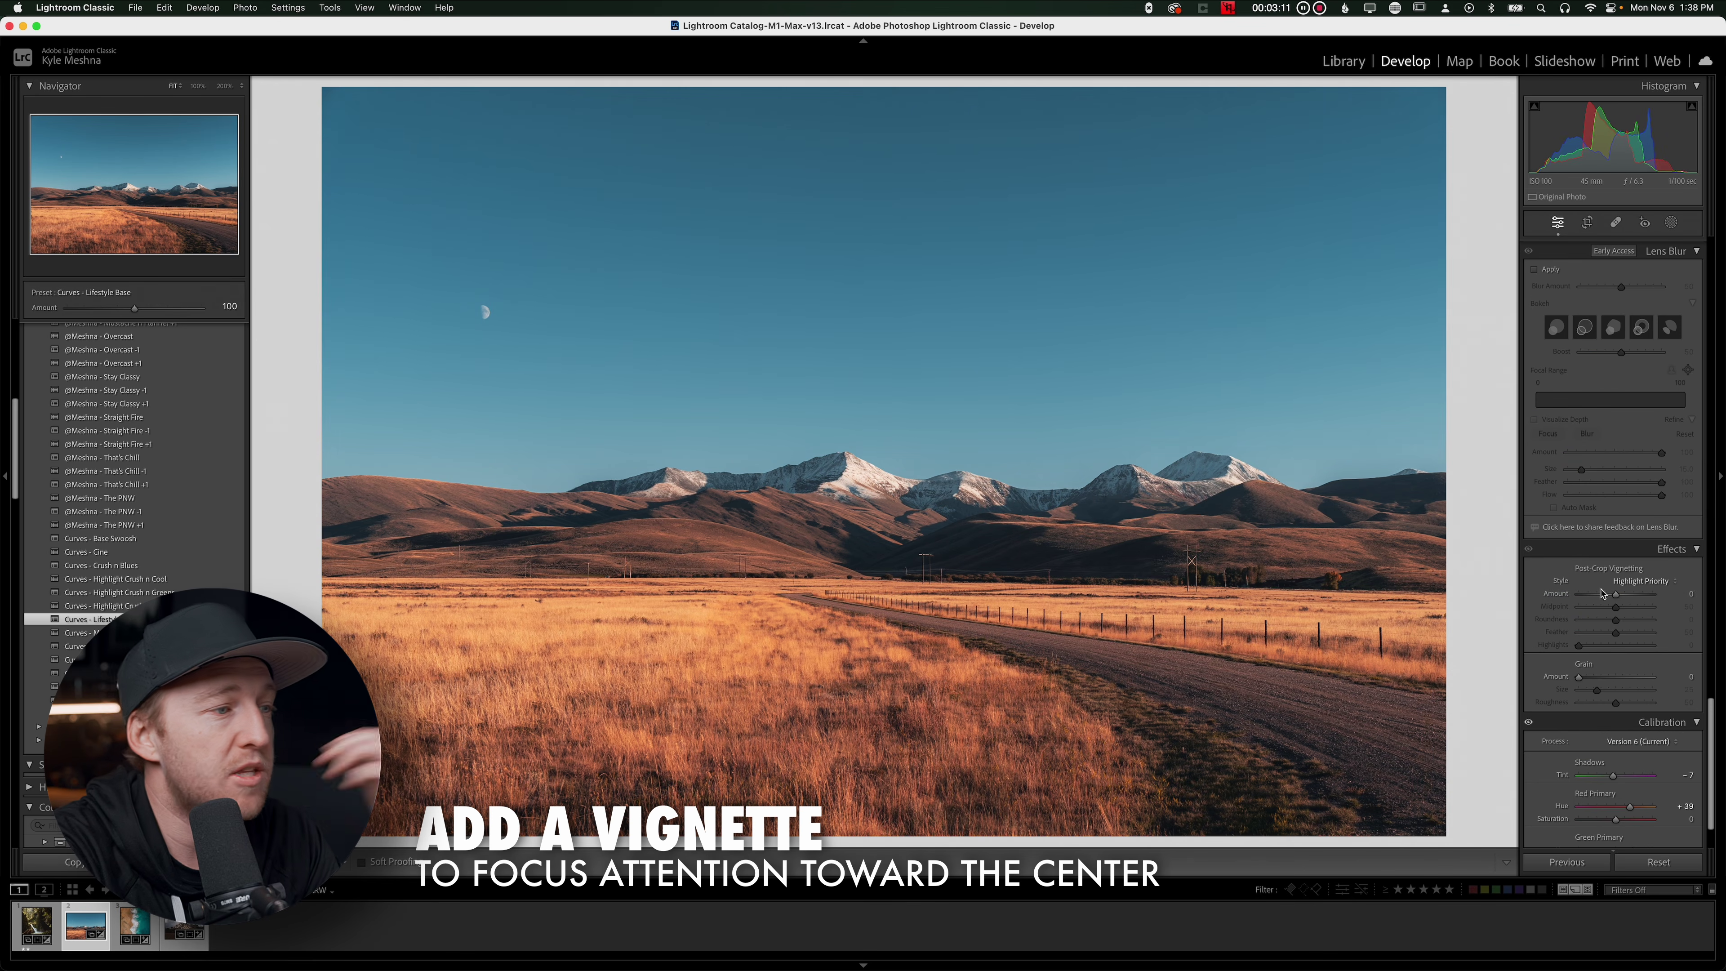
{"action": "left_click_drag", "start_coordinate": [1616, 594], "coordinate": [1613, 597]}
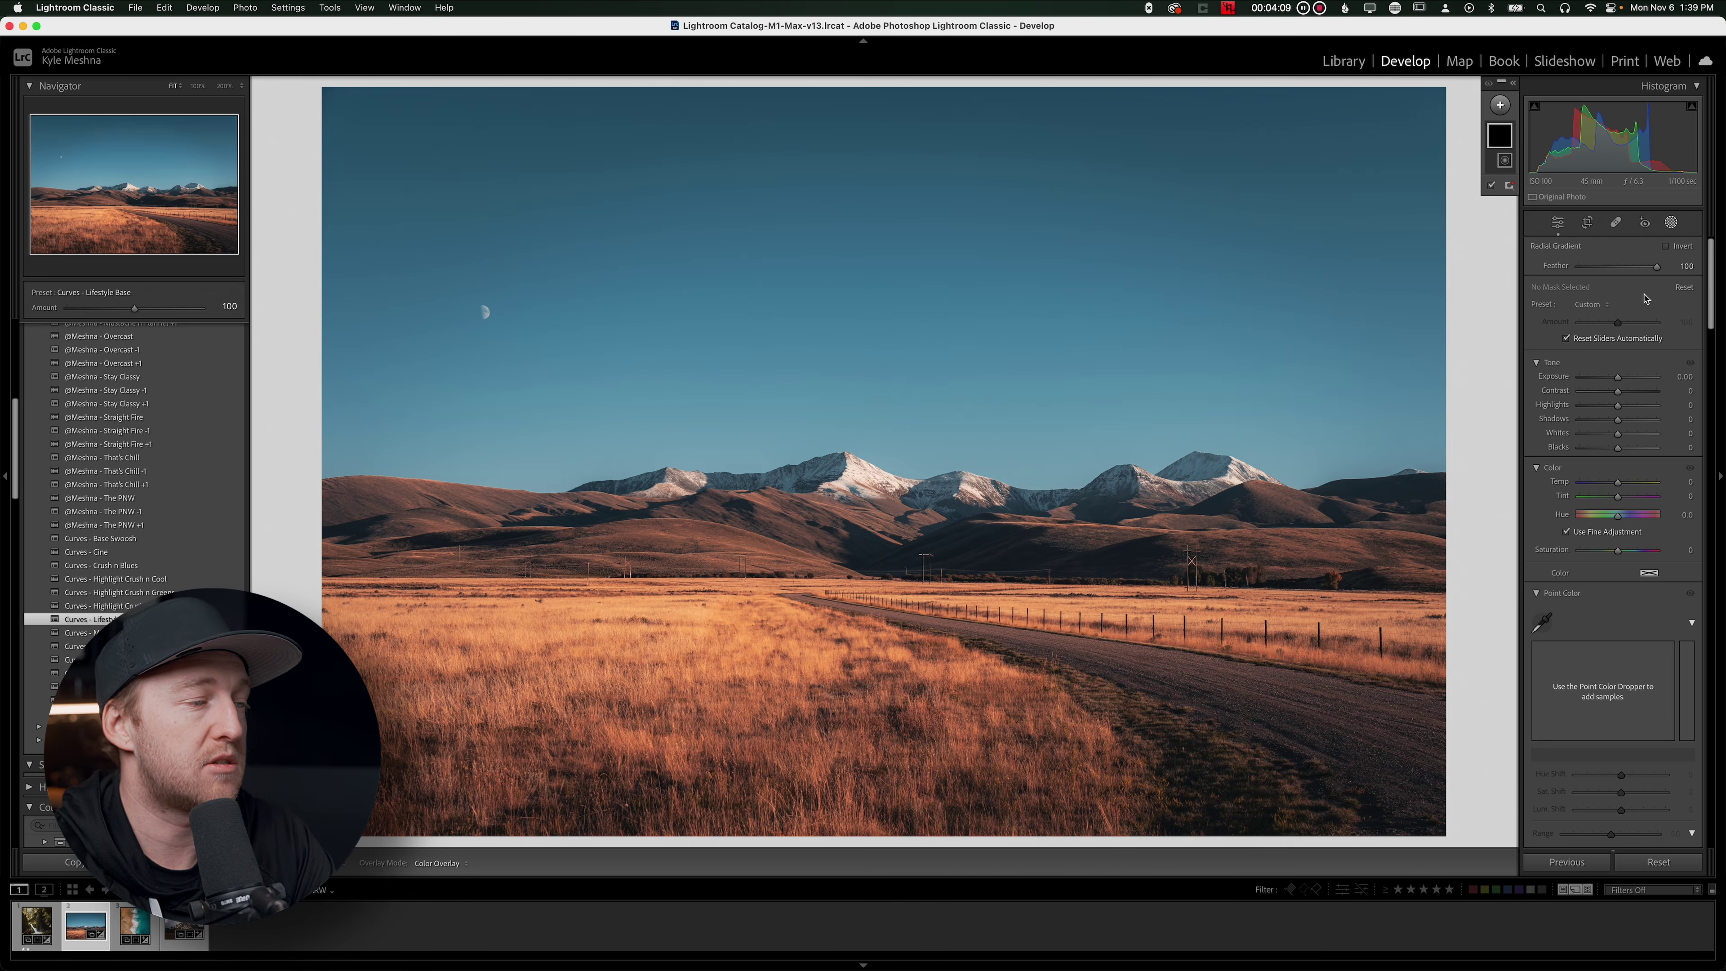
Add a large radial gradient mask with the Warm Glow preset, centred just beyond the photo's right edge and widened to the central mountains
{"action": "left_click", "coordinate": [1592, 305]}
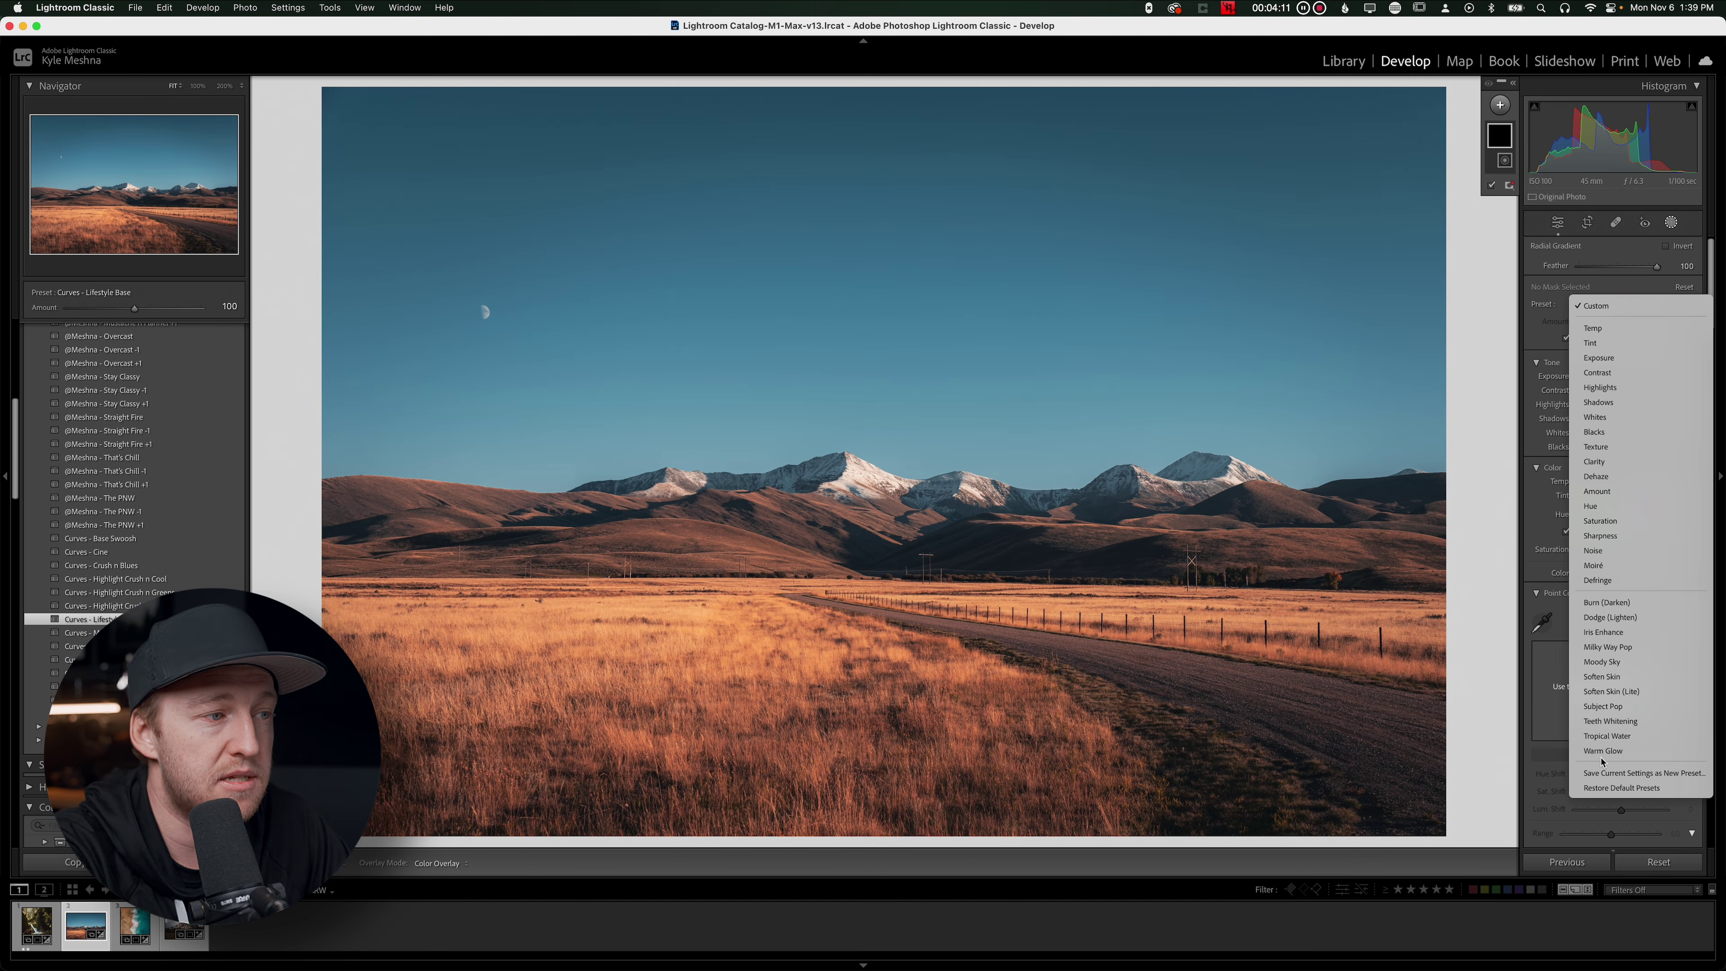
{"action": "left_click_drag", "start_coordinate": [1281, 456], "coordinate": [1722, 741]}
{"action": "left_click_drag", "start_coordinate": [1281, 456], "coordinate": [1468, 489]}
{"action": "left_click_drag", "start_coordinate": [1025, 491], "coordinate": [755, 494]}
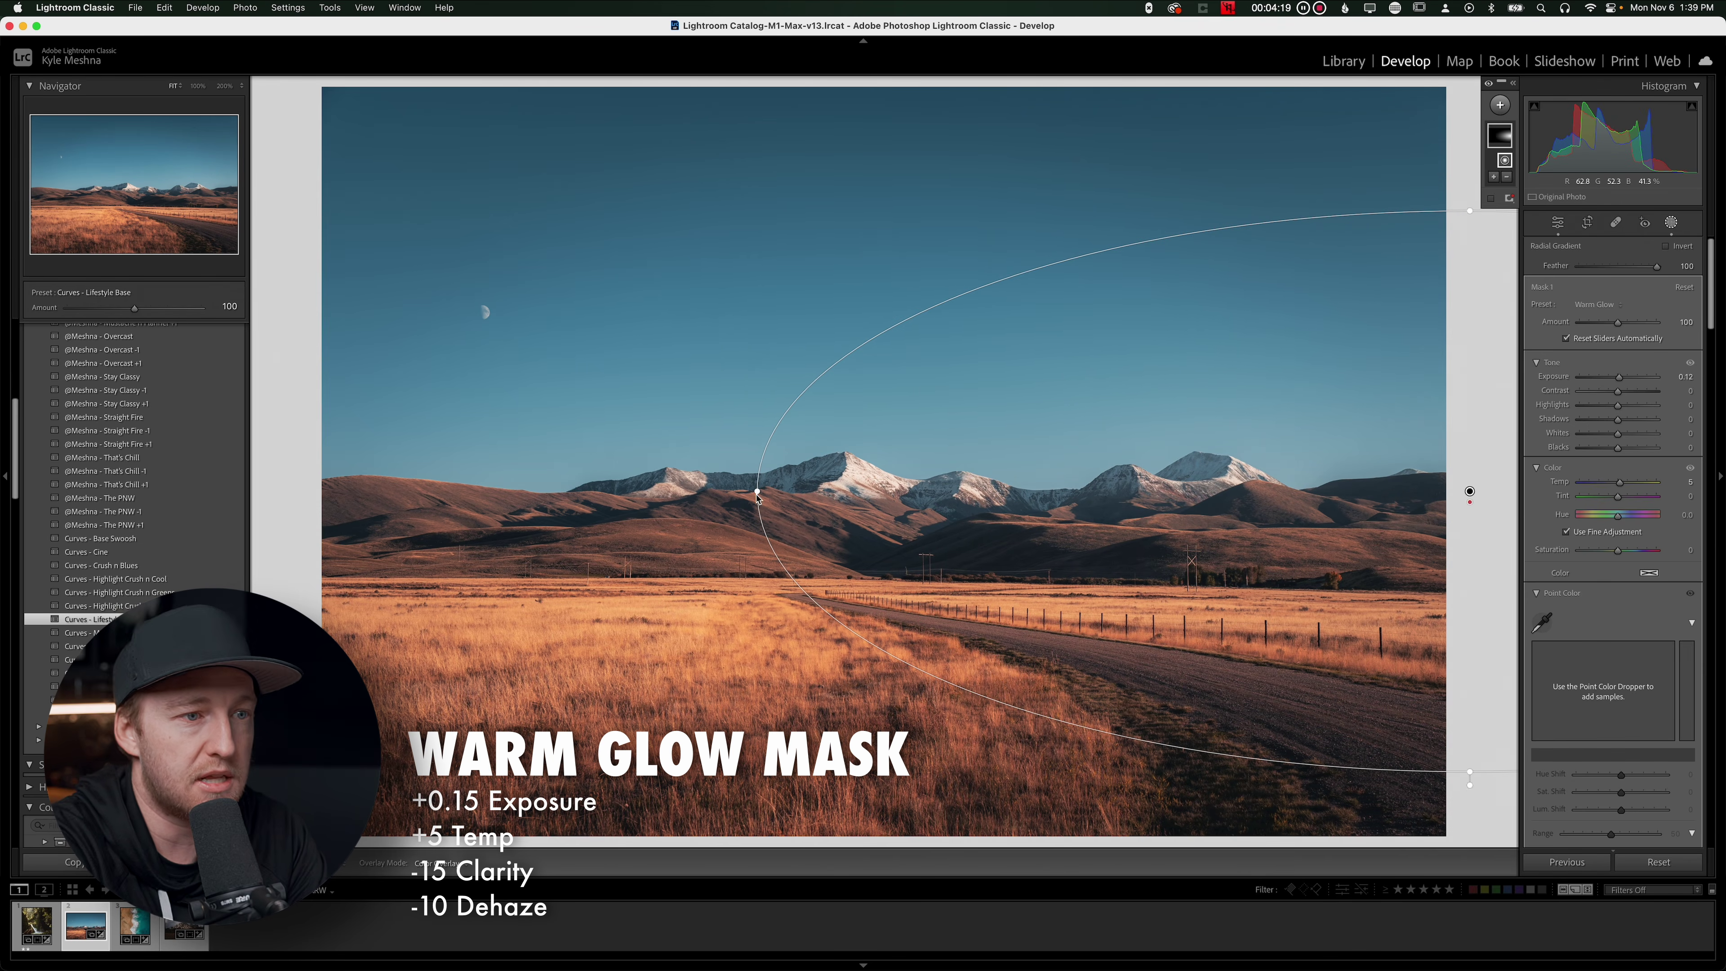
Add a linear gradient mask fading from the photo's right edge past the central mountains, and raise its exposure to about 0.09
{"action": "key", "text": "m"}
{"action": "left_click_drag", "start_coordinate": [1473, 510], "coordinate": [564, 543]}
{"action": "left_click", "coordinate": [1621, 360]}
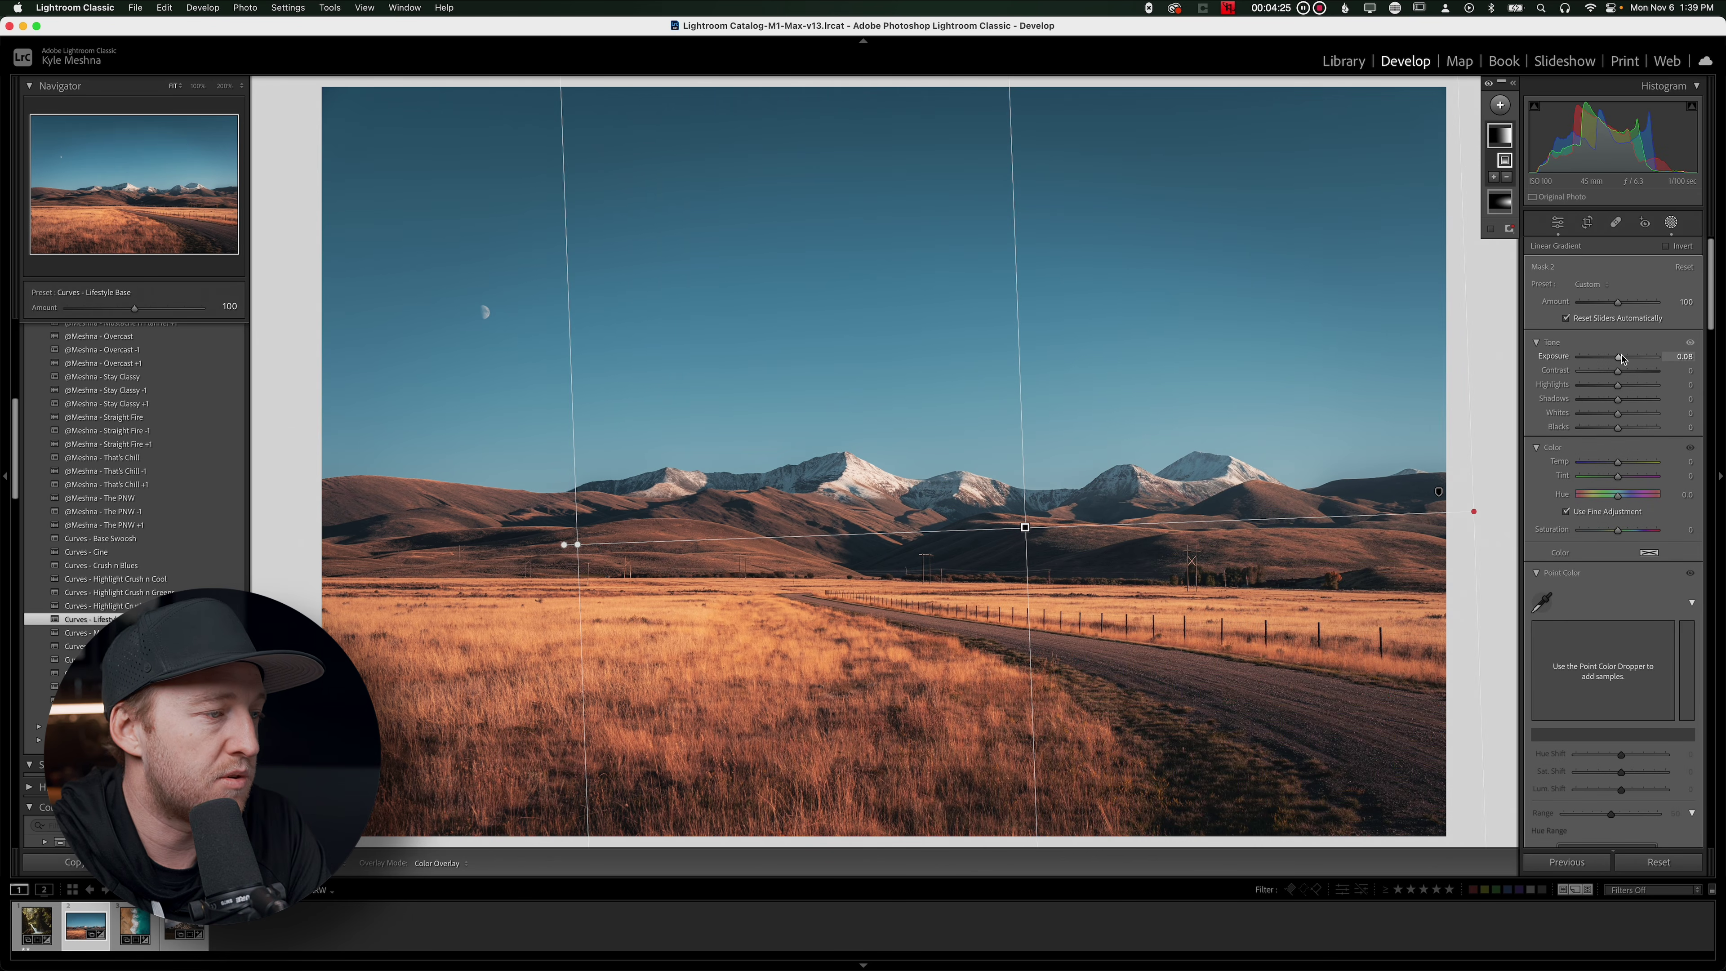
{"action": "key", "text": "m"}
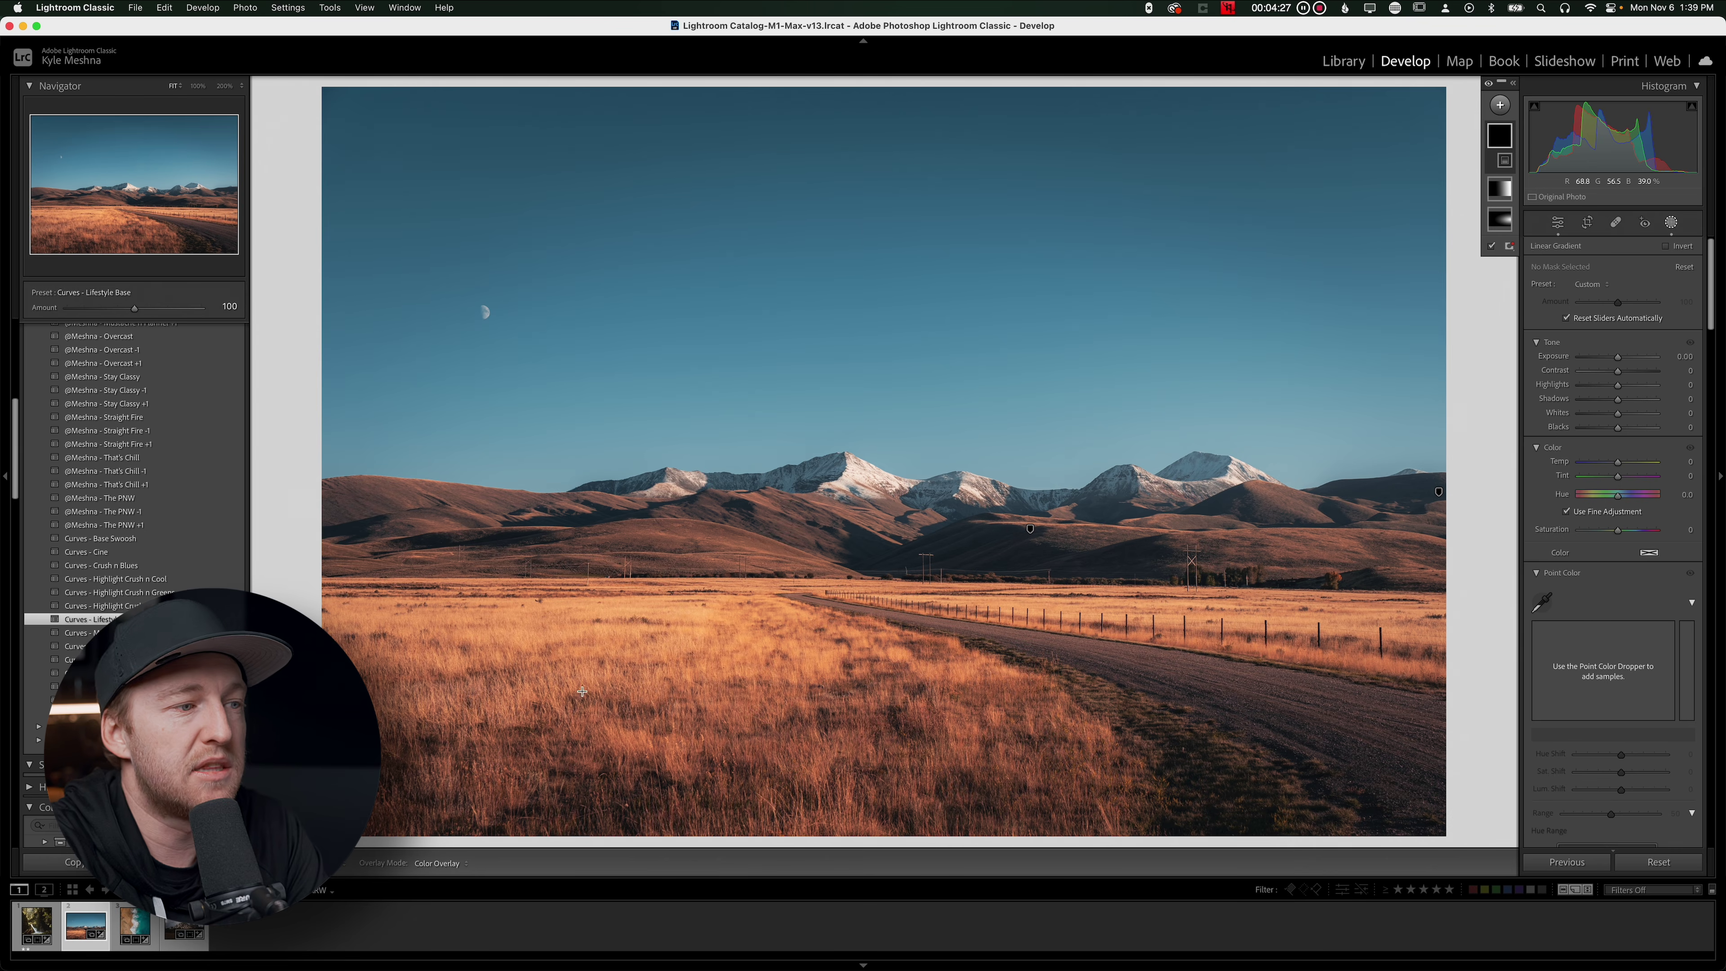
Add a diagonal linear gradient mask over the lower-left field, shift it toward the bottom corner, and lower its exposure to about −0.31
{"action": "left_click_drag", "start_coordinate": [541, 777], "coordinate": [801, 364]}
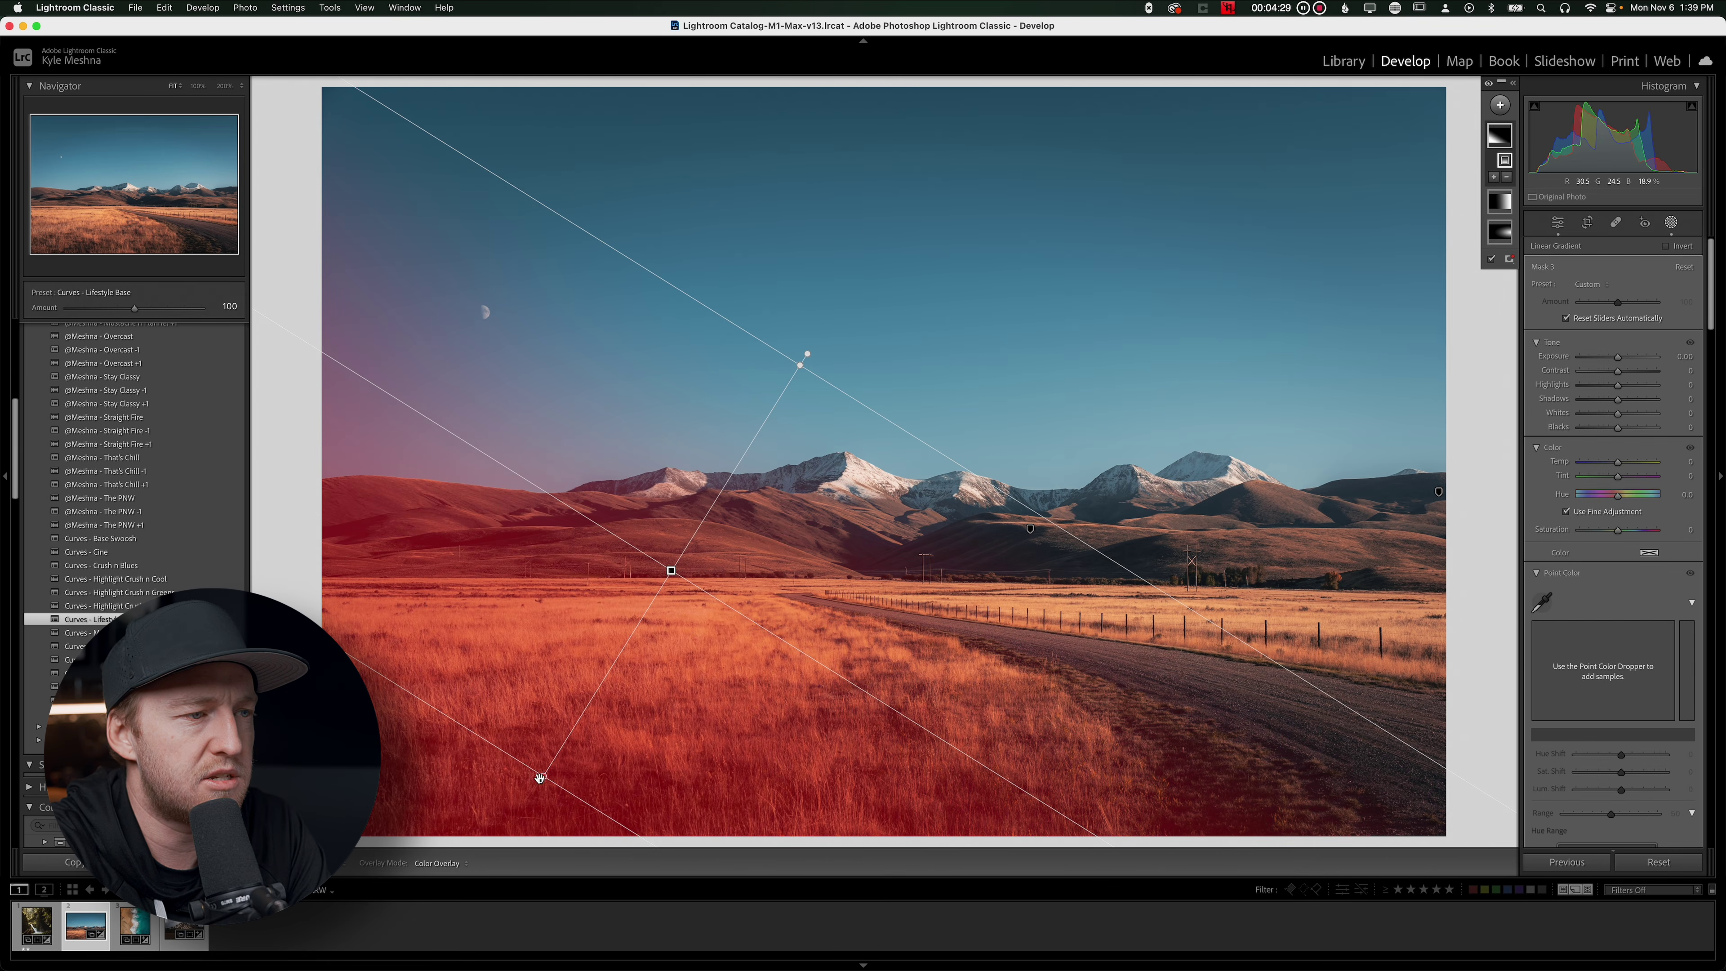
{"action": "left_click_drag", "start_coordinate": [540, 777], "coordinate": [527, 802]}
{"action": "left_click_drag", "start_coordinate": [666, 582], "coordinate": [752, 692]}
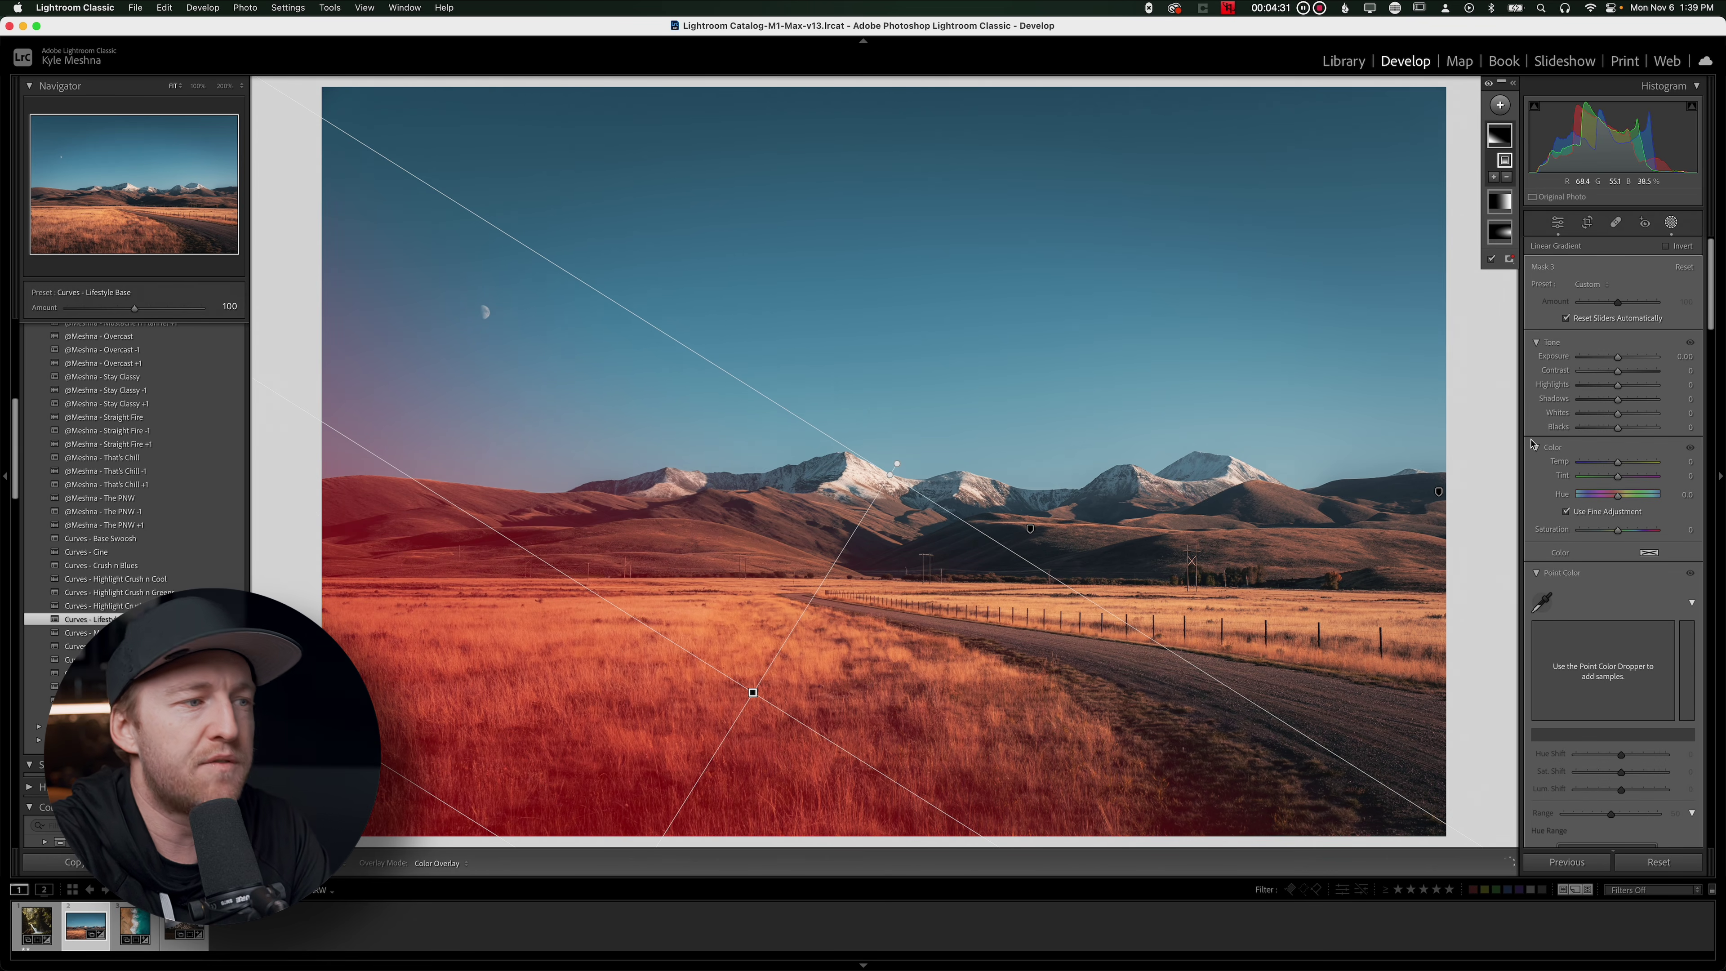
{"action": "left_click_drag", "start_coordinate": [1618, 357], "coordinate": [1615, 364]}
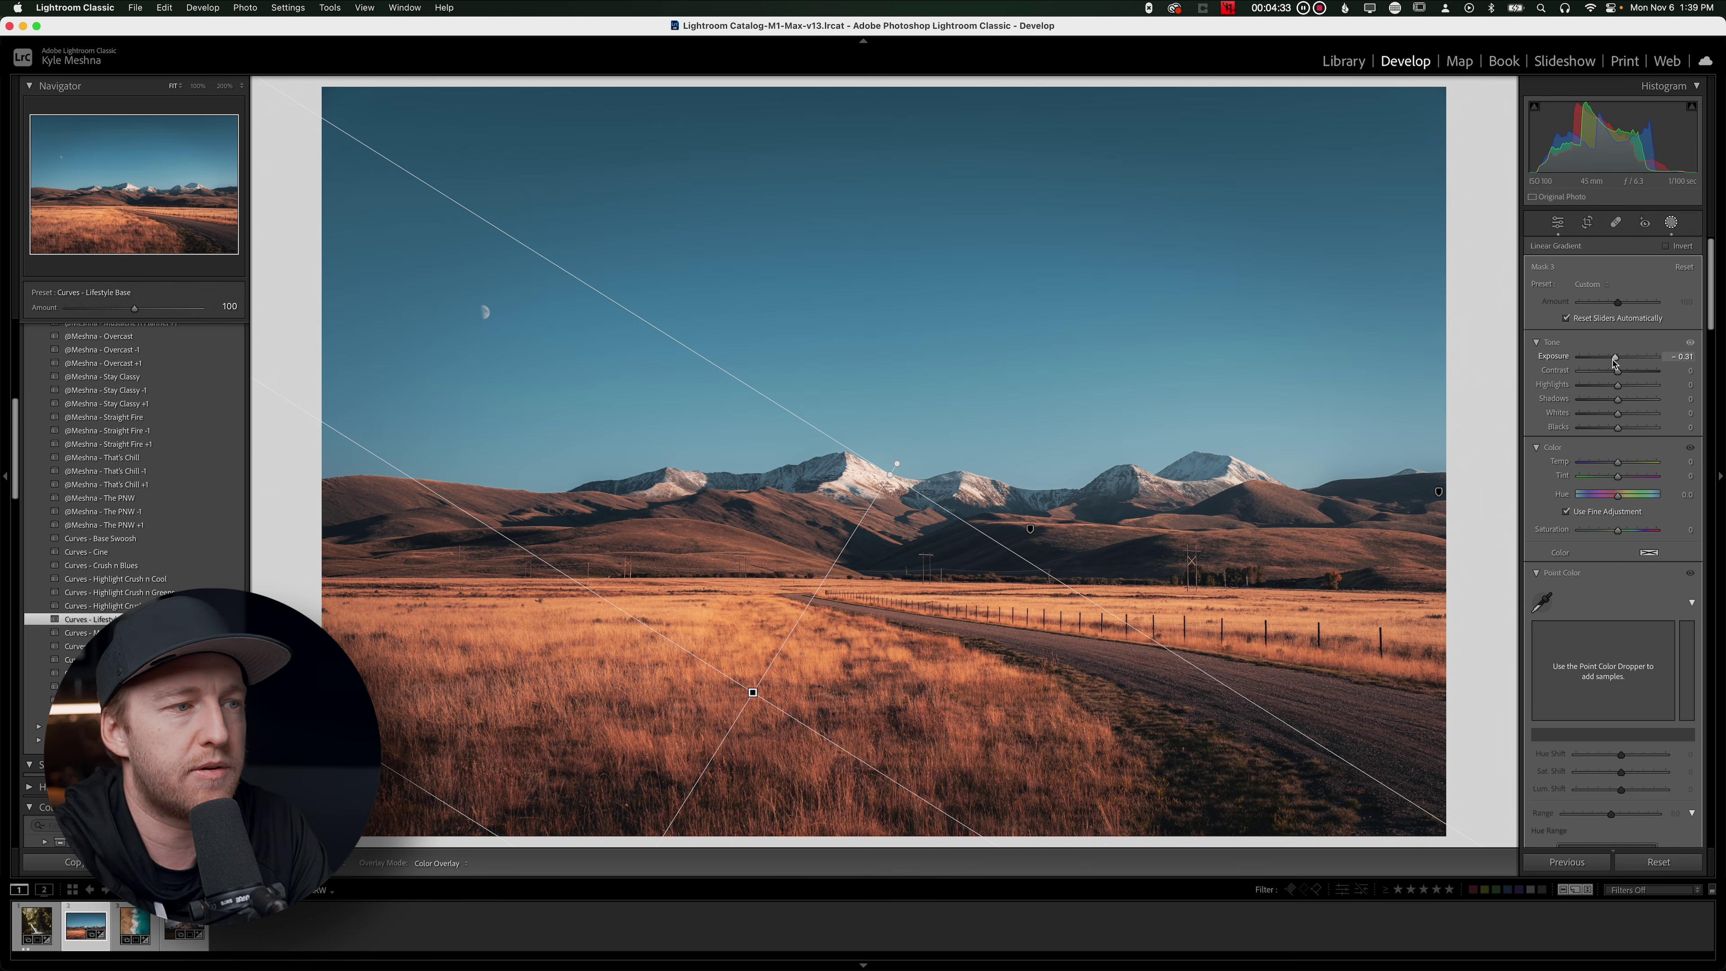
Add a mirrored diagonal linear gradient mask over the road in the lower-right corner and slightly lower its exposure
{"action": "key", "text": "m"}
{"action": "left_click_drag", "start_coordinate": [1244, 781], "coordinate": [1090, 384]}
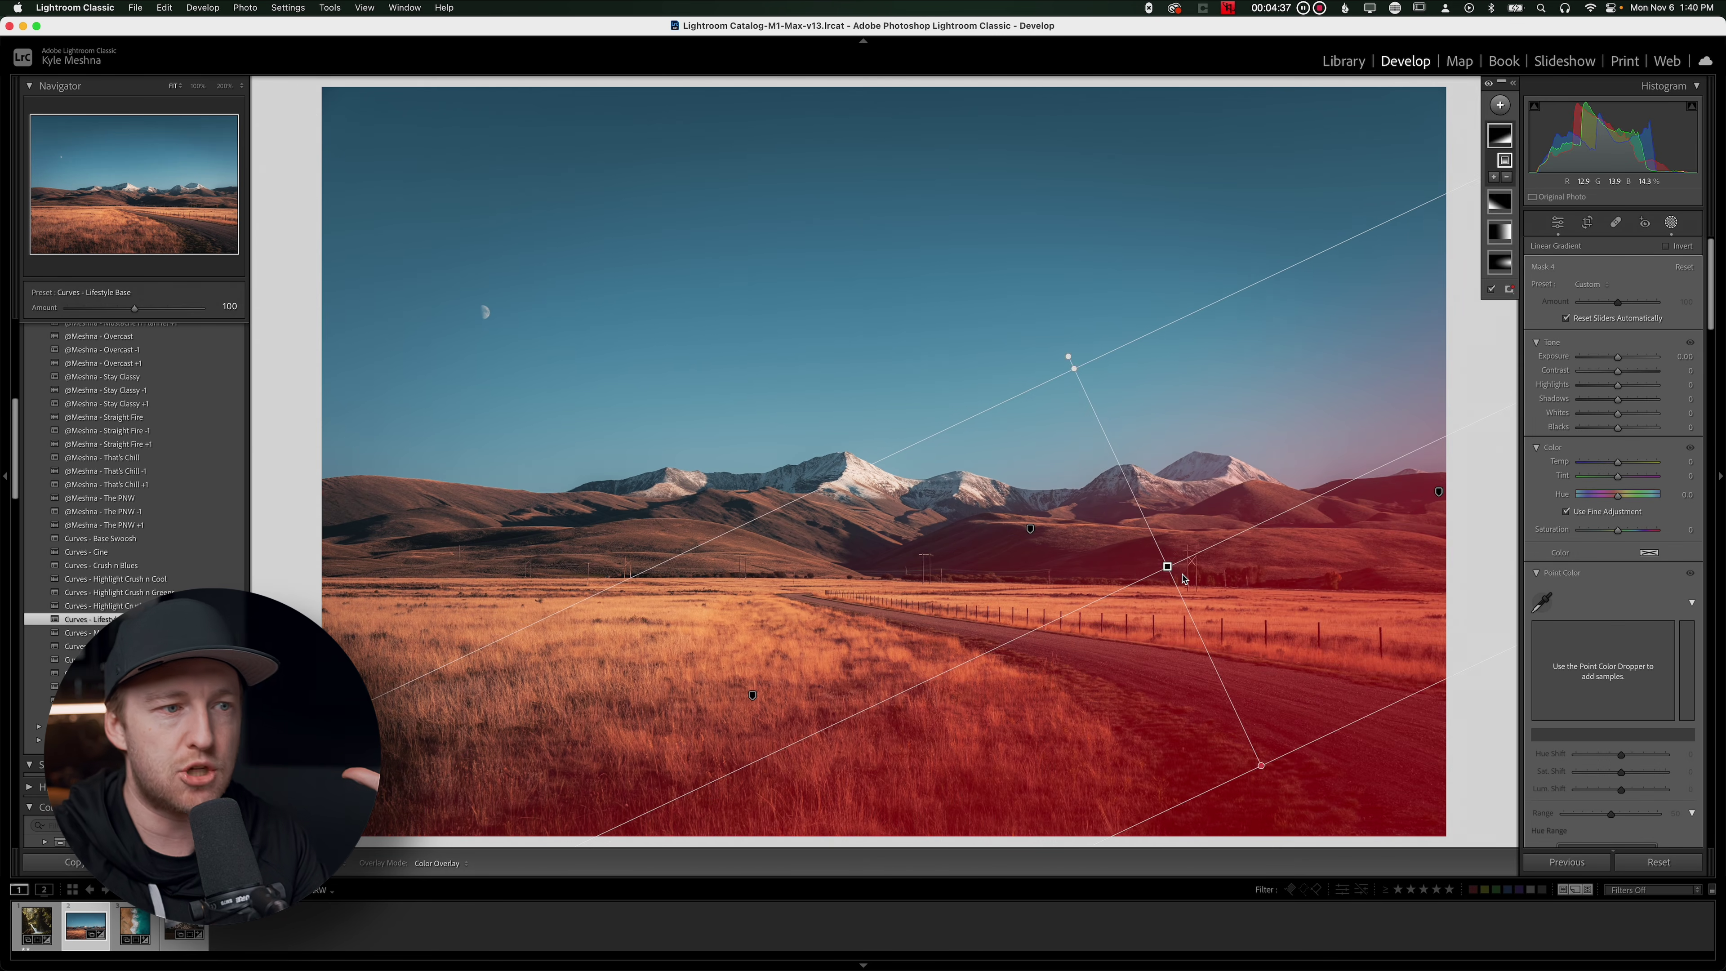
{"action": "left_click_drag", "start_coordinate": [1176, 573], "coordinate": [1115, 590]}
{"action": "left_click_drag", "start_coordinate": [1620, 358], "coordinate": [1615, 360]}
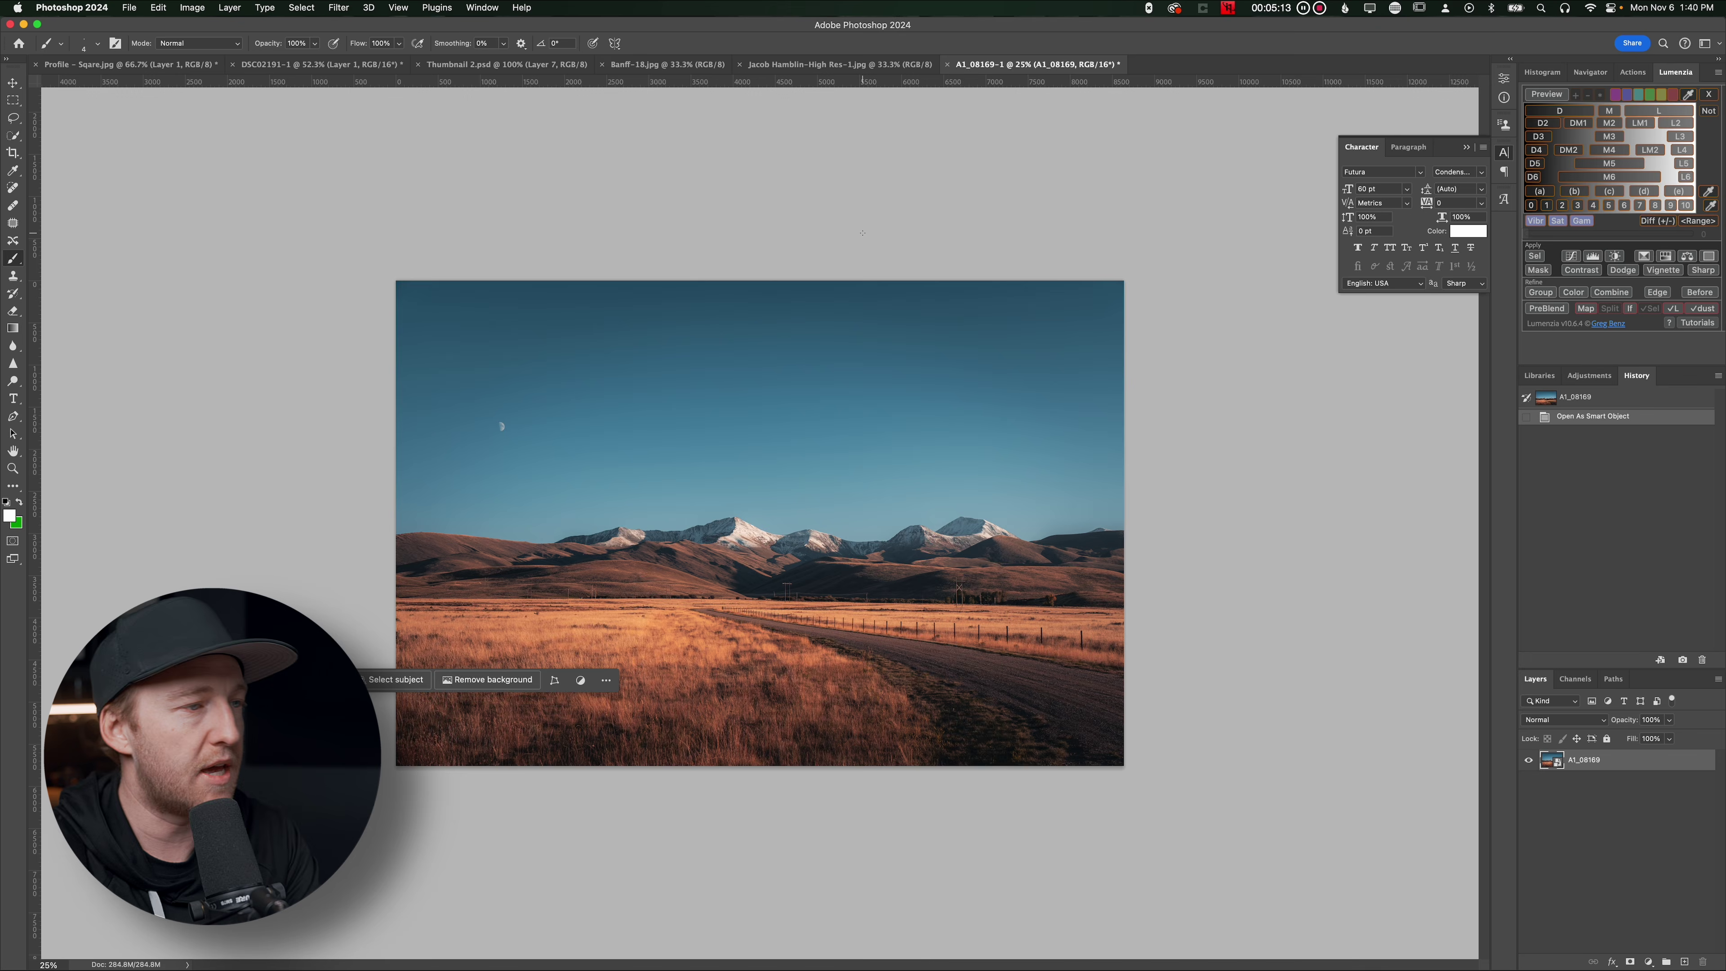
In Photoshop, lasso all the power poles along the base of the hills into one combined selection
{"action": "key", "text": "super+0"}
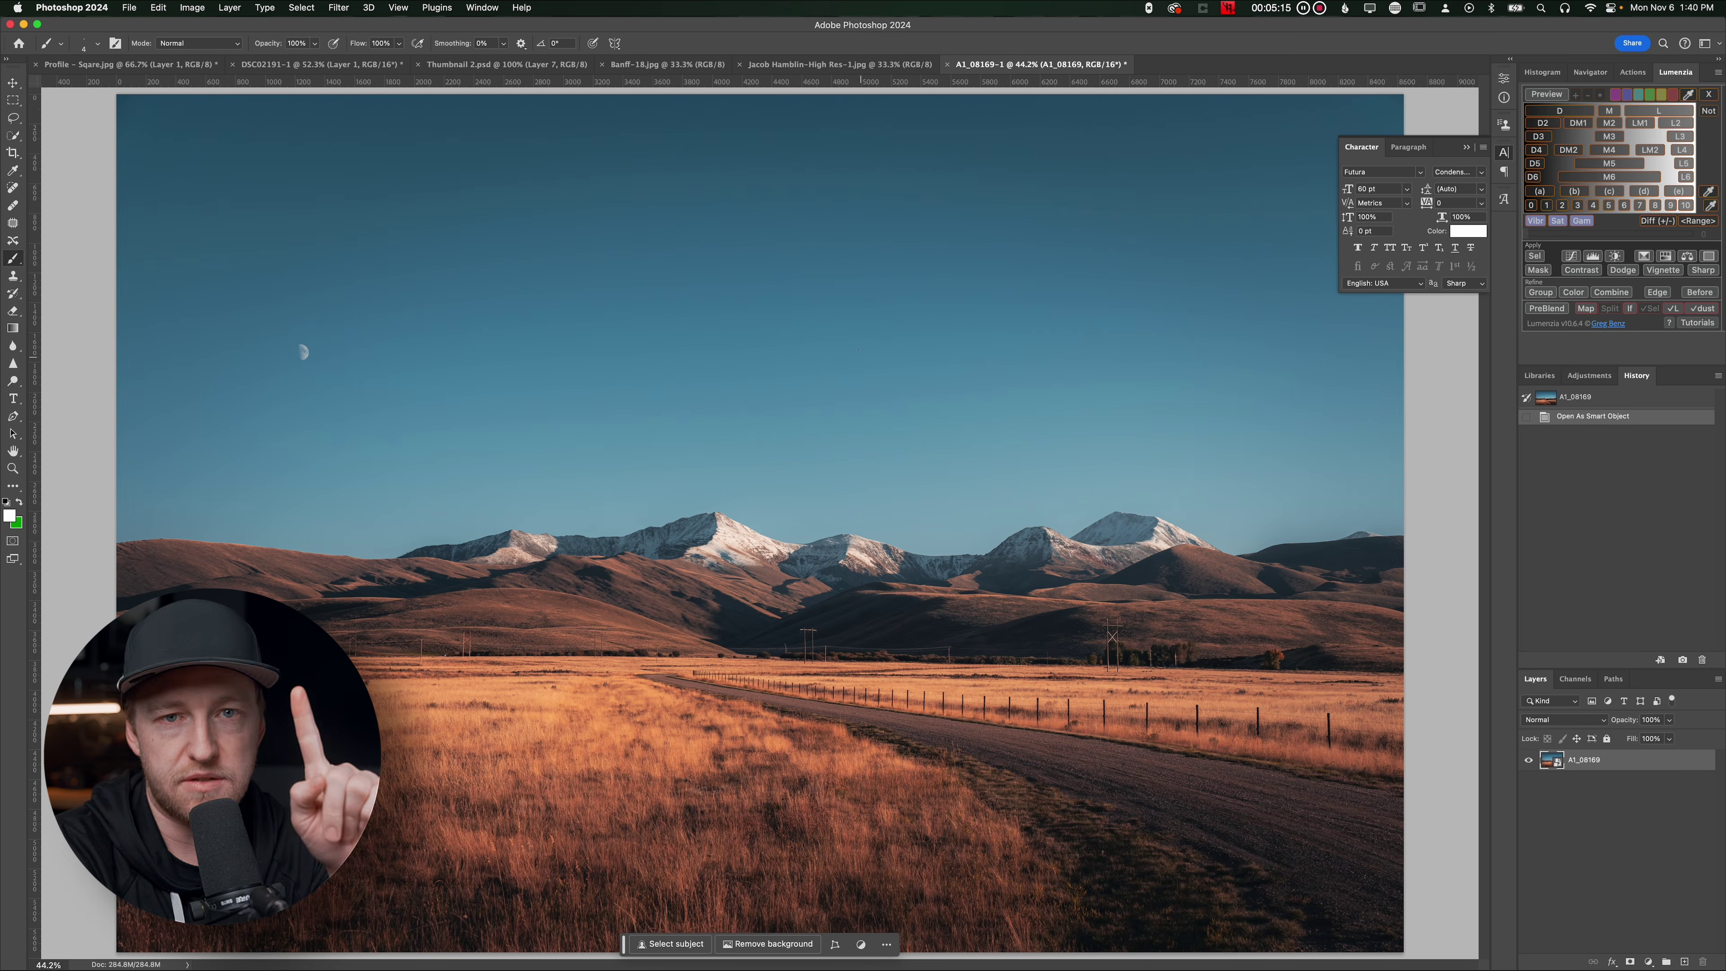
{"action": "key", "text": "l"}
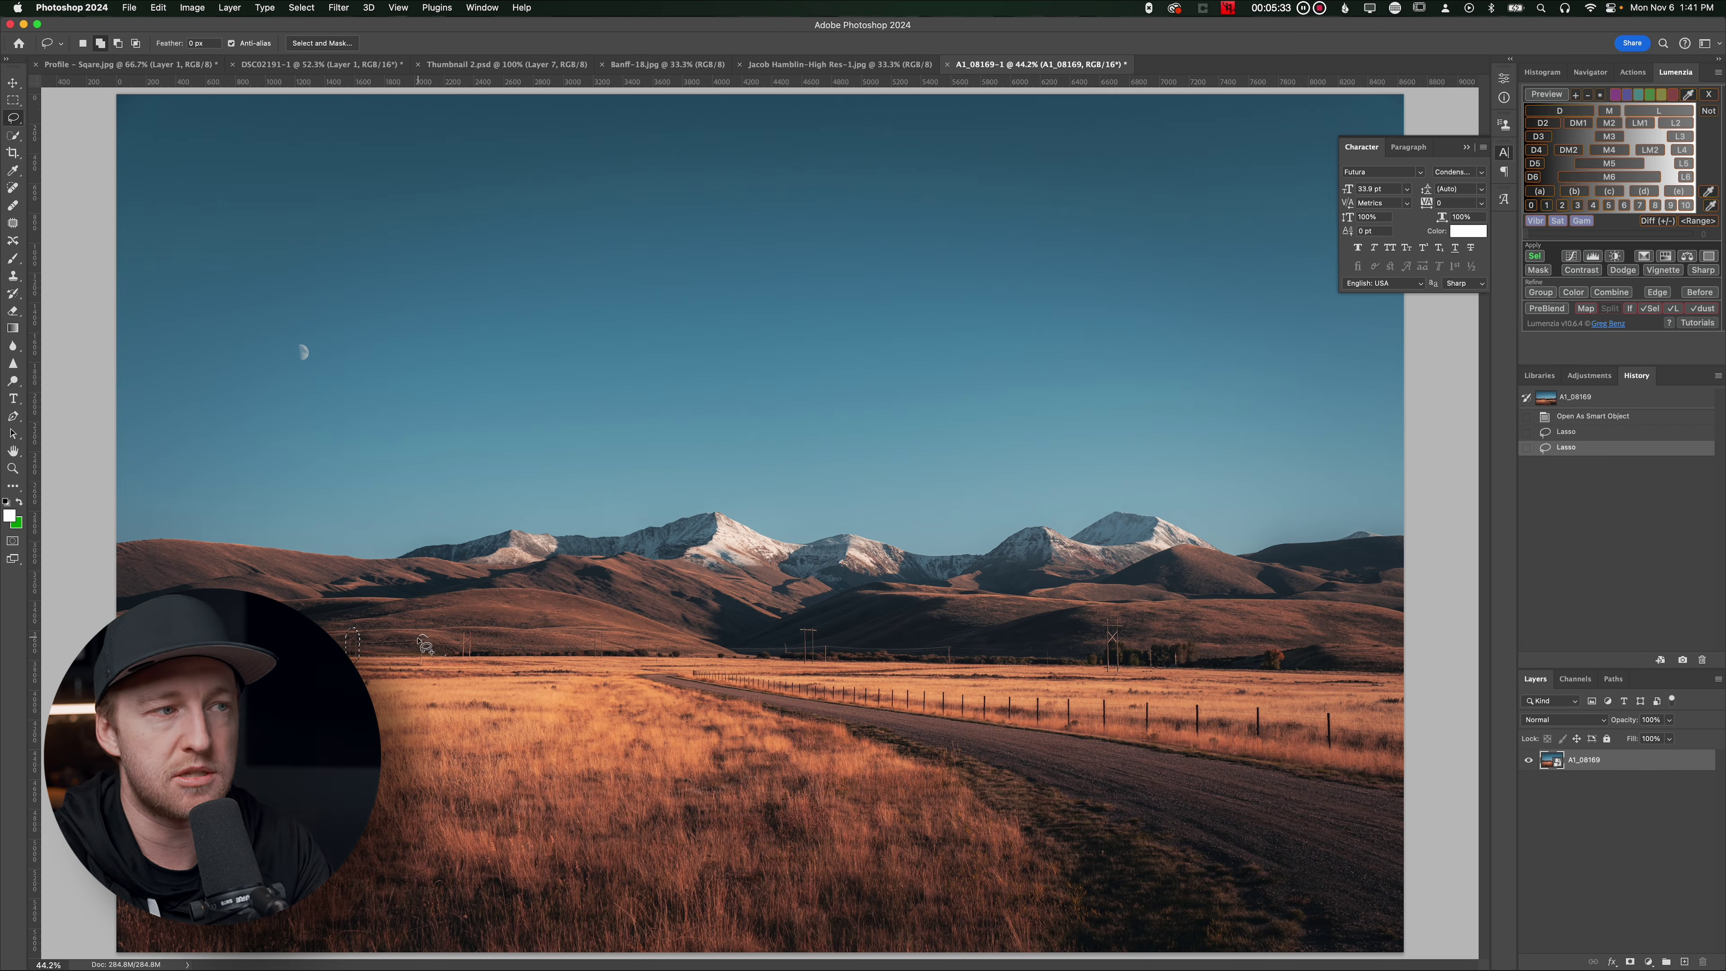
{"action": "left_click_drag", "start_coordinate": [425, 639], "coordinate": [464, 628]}
{"action": "left_click_drag", "start_coordinate": [599, 626], "coordinate": [656, 641]}
{"action": "left_click_drag", "start_coordinate": [804, 624], "coordinate": [803, 626]}
{"action": "left_click_drag", "start_coordinate": [826, 645], "coordinate": [824, 646]}
{"action": "left_click_drag", "start_coordinate": [939, 663], "coordinate": [943, 664]}
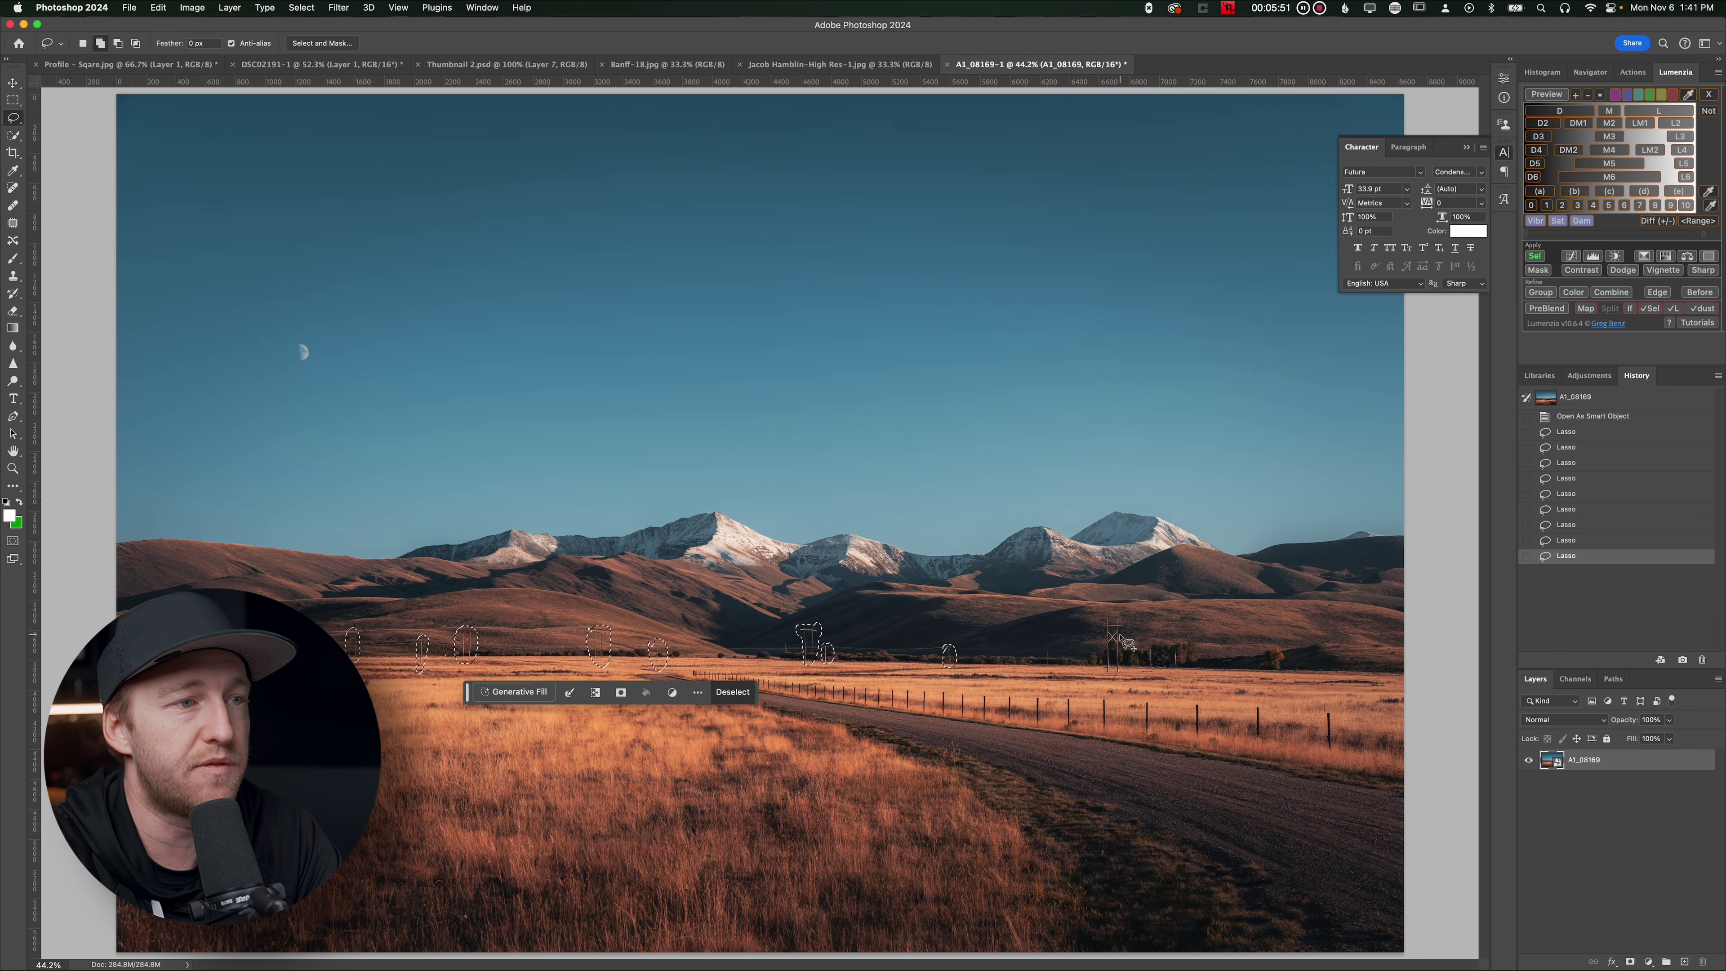
{"action": "left_click_drag", "start_coordinate": [1132, 667], "coordinate": [1124, 671]}
{"action": "left_click_drag", "start_coordinate": [1148, 646], "coordinate": [1172, 652]}
Extend the lasso selection along the power lines between the poles and remove everything selected with Generative Fill
{"action": "left_click_drag", "start_coordinate": [821, 654], "coordinate": [1041, 670]}
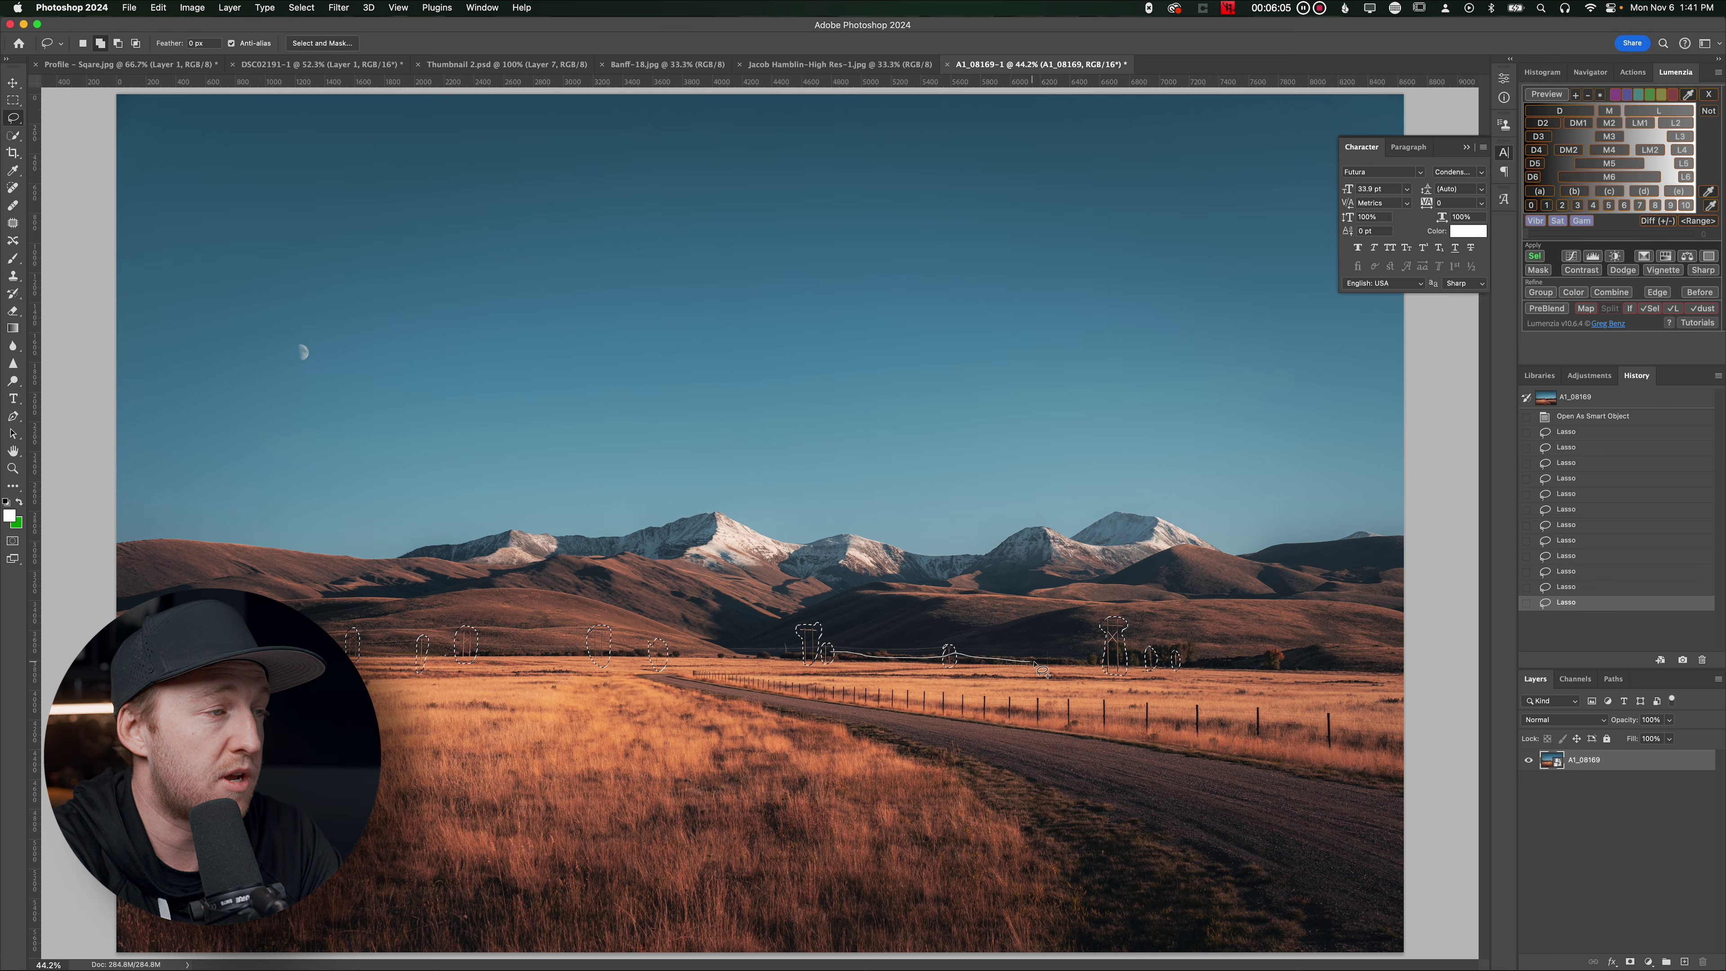
{"action": "left_click_drag", "start_coordinate": [942, 649], "coordinate": [608, 646]}
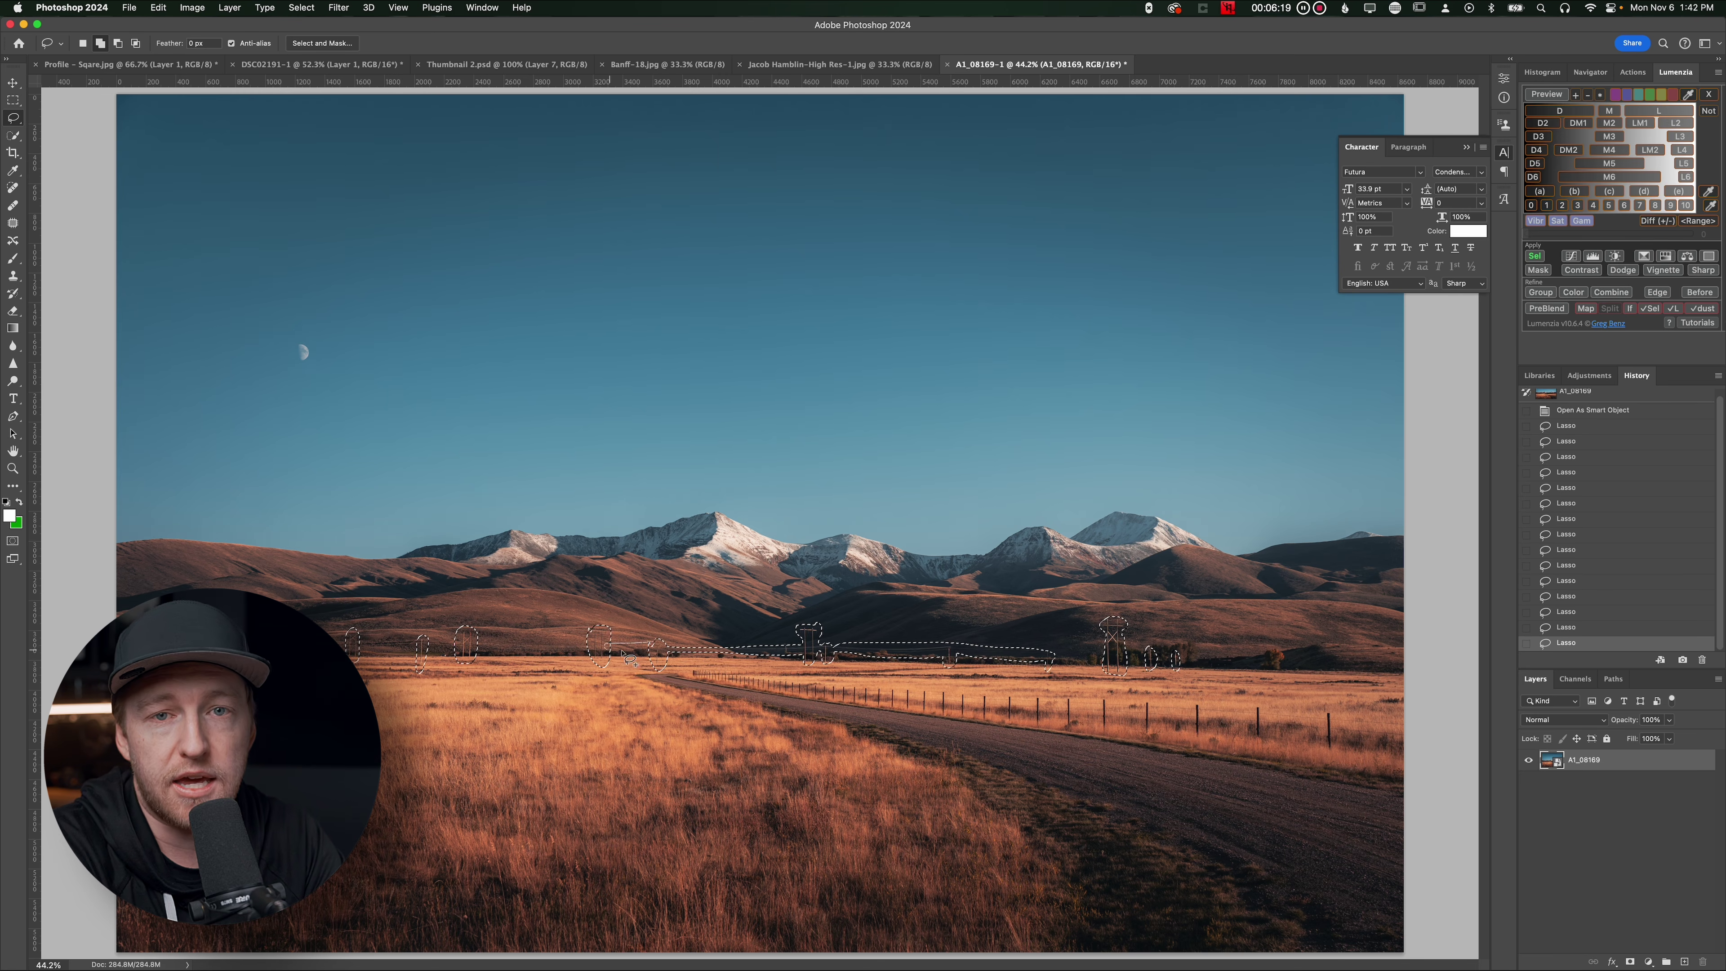
{"action": "mouse_move", "coordinate": [472, 642]}
{"action": "left_mouse_down"}
{"action": "mouse_move", "coordinate": [588, 659]}
{"action": "mouse_move", "coordinate": [340, 653]}
{"action": "left_mouse_up"}
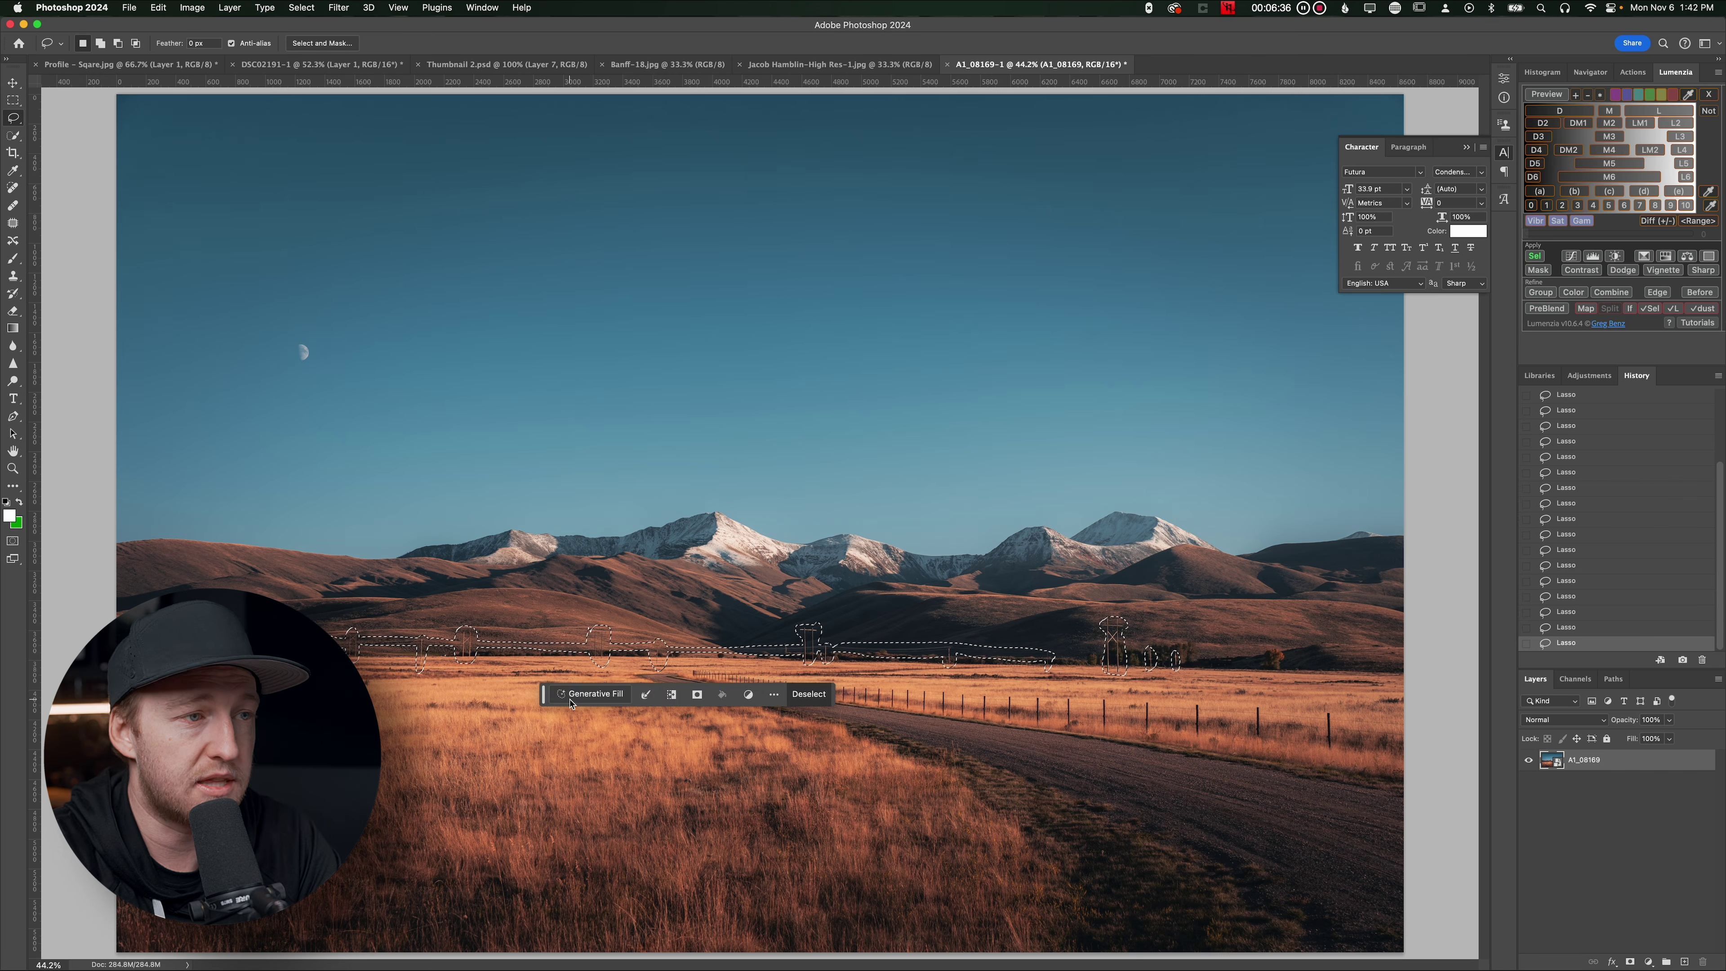
{"action": "left_click", "coordinate": [591, 693]}
{"action": "left_click", "coordinate": [823, 693]}
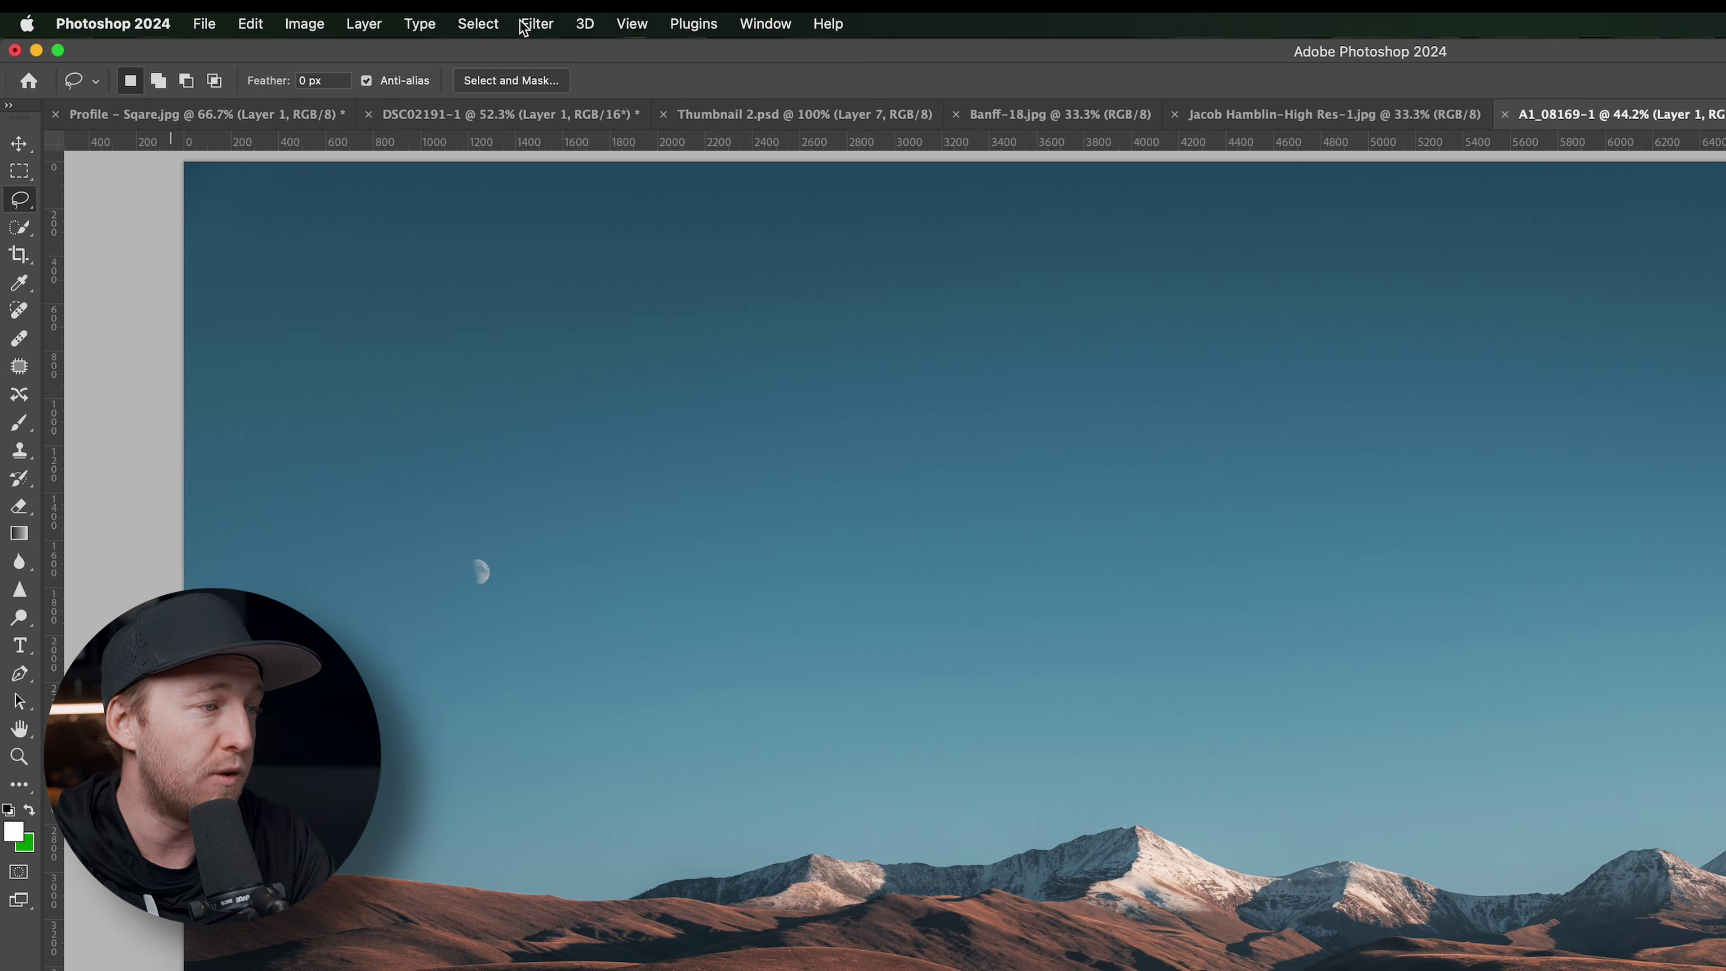
Open the Liquify filter on the merged smart object layer and warp the foreground road with a large Forward Warp brush
{"action": "left_click", "coordinate": [536, 24]}
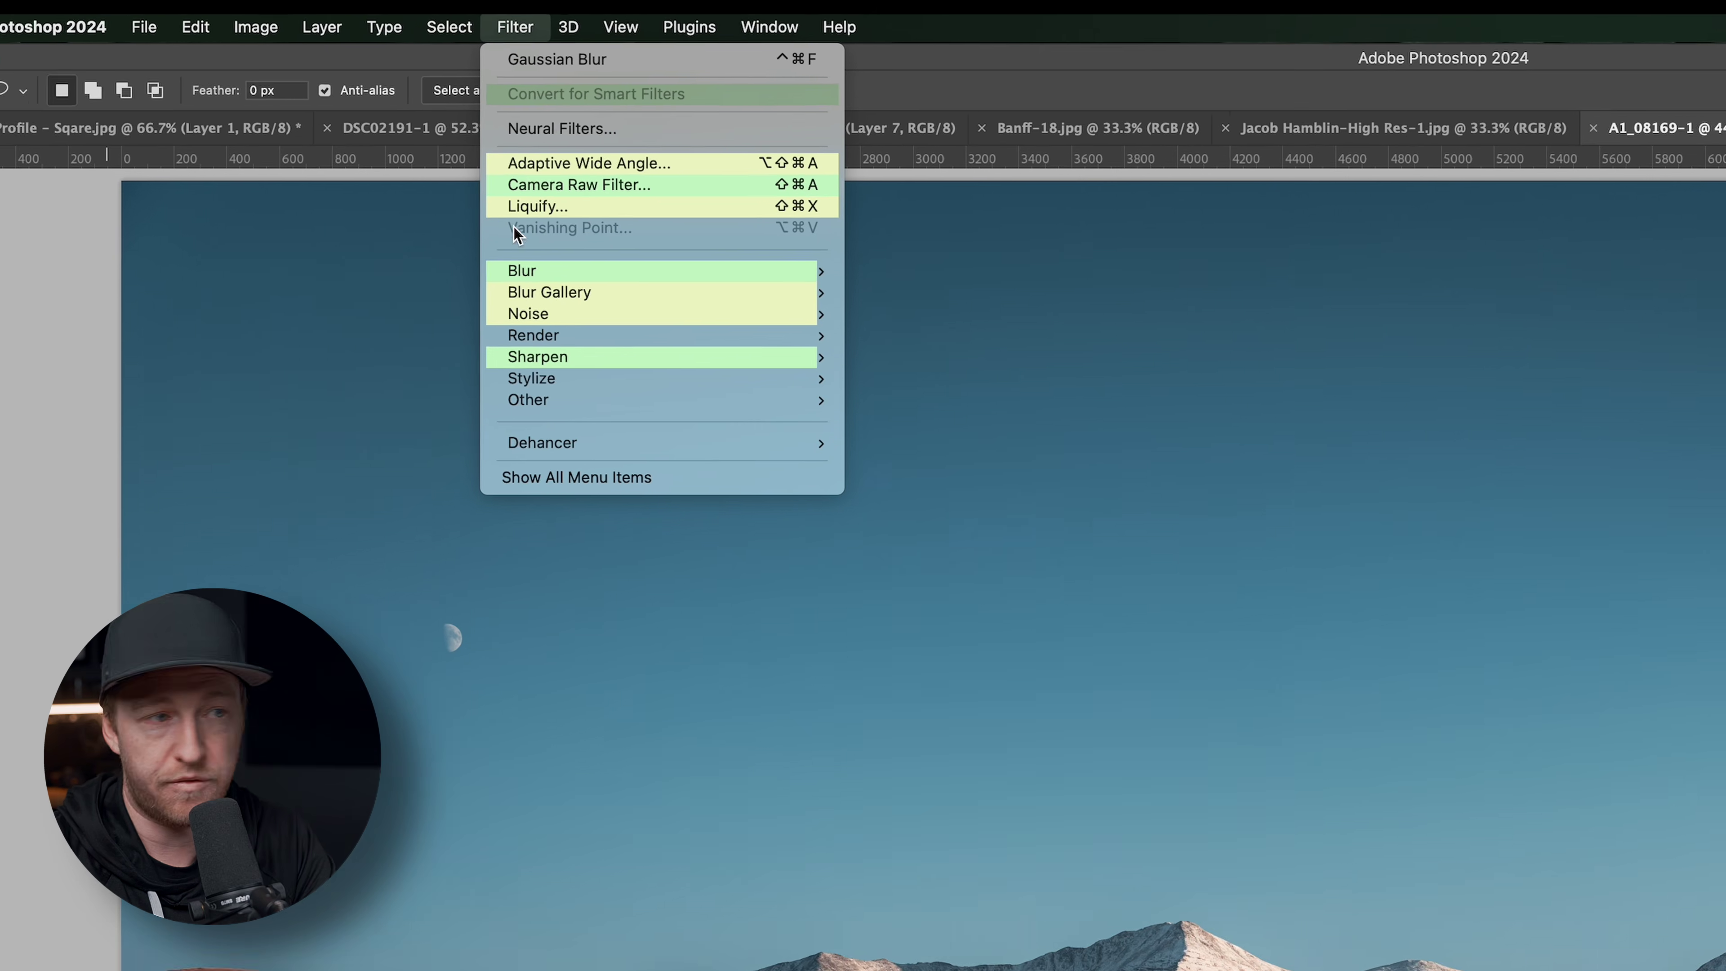
{"action": "left_click", "coordinate": [570, 184]}
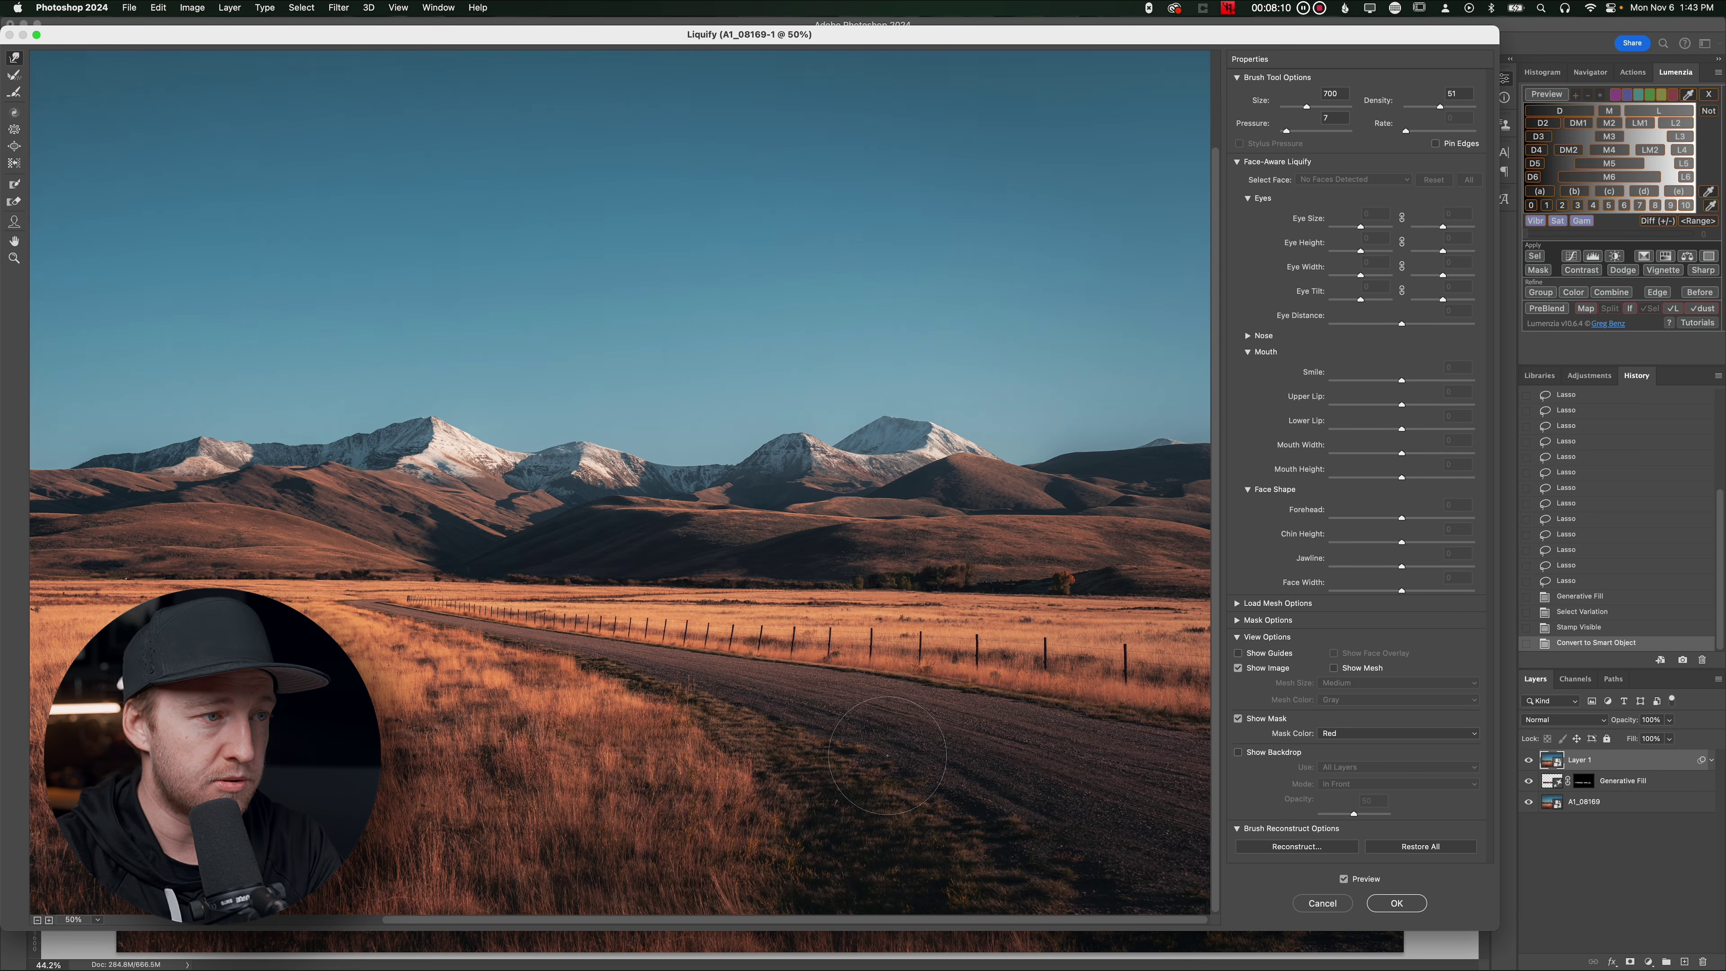
{"action": "mouse_move", "coordinate": [976, 875]}
{"action": "left_mouse_down"}
{"action": "mouse_move", "coordinate": [802, 816]}
{"action": "mouse_move", "coordinate": [918, 666]}
{"action": "mouse_move", "coordinate": [985, 646]}
{"action": "mouse_move", "coordinate": [1031, 846]}
{"action": "left_mouse_up"}
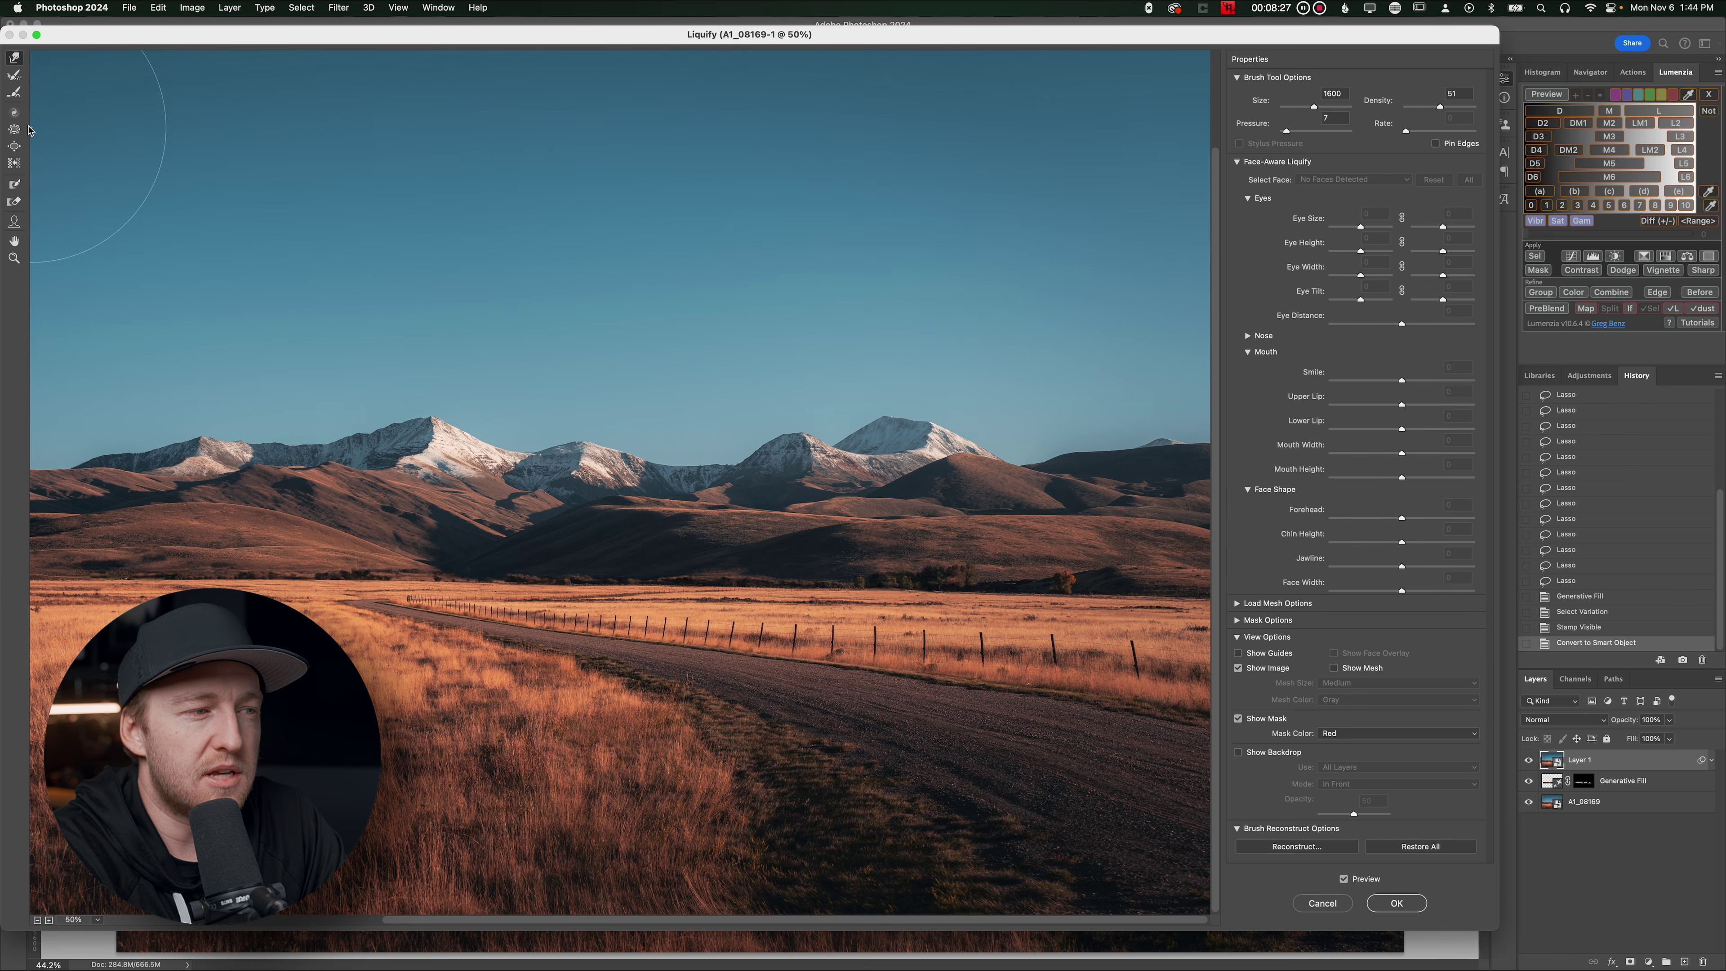
{"action": "key", "text": "bracketright"}
{"action": "key", "text": "bracketright"}
{"action": "key", "text": "bracketright"}
{"action": "key", "text": "bracketright"}
{"action": "key", "text": "bracketright"}
{"action": "key", "text": "bracketright"}
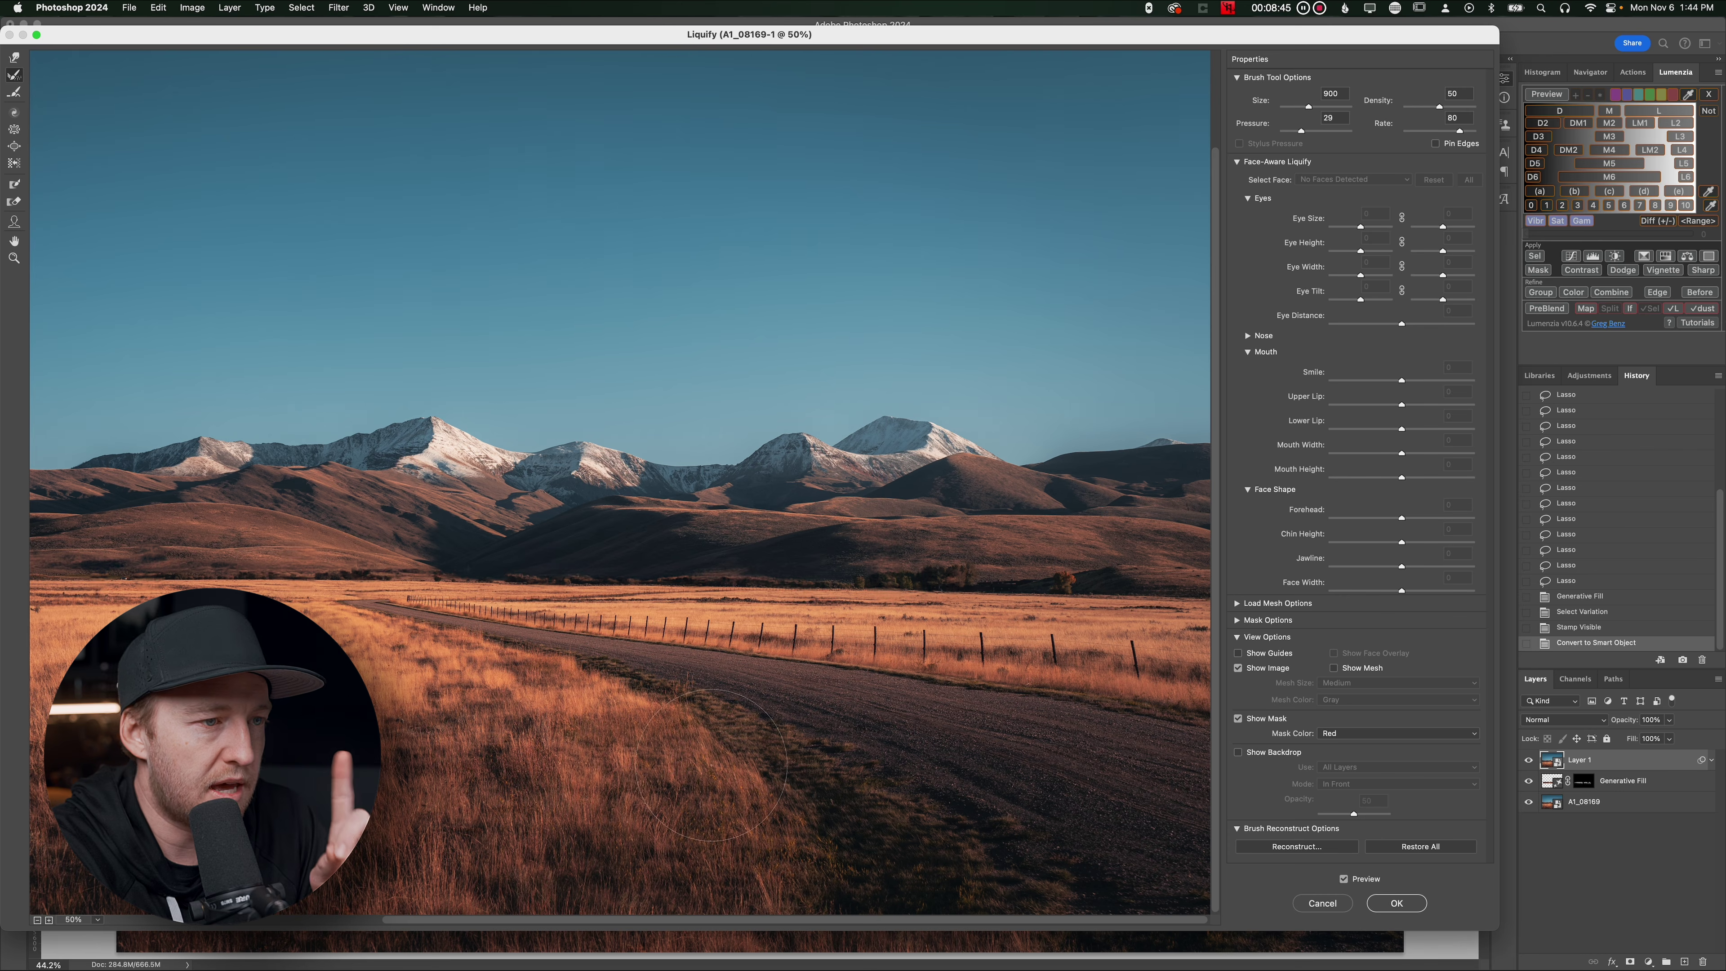
Push the snowy mountain peaks upward across the range using the Forward Warp tool at brush size 1600 and pressure 7
{"action": "key", "text": "w"}
{"action": "key", "text": "bracketright"}
{"action": "key", "text": "bracketright"}
{"action": "key", "text": "bracketright"}
{"action": "key", "text": "bracketright"}
{"action": "key", "text": "bracketright"}
{"action": "key", "text": "bracketright"}
{"action": "key", "text": "bracketright"}
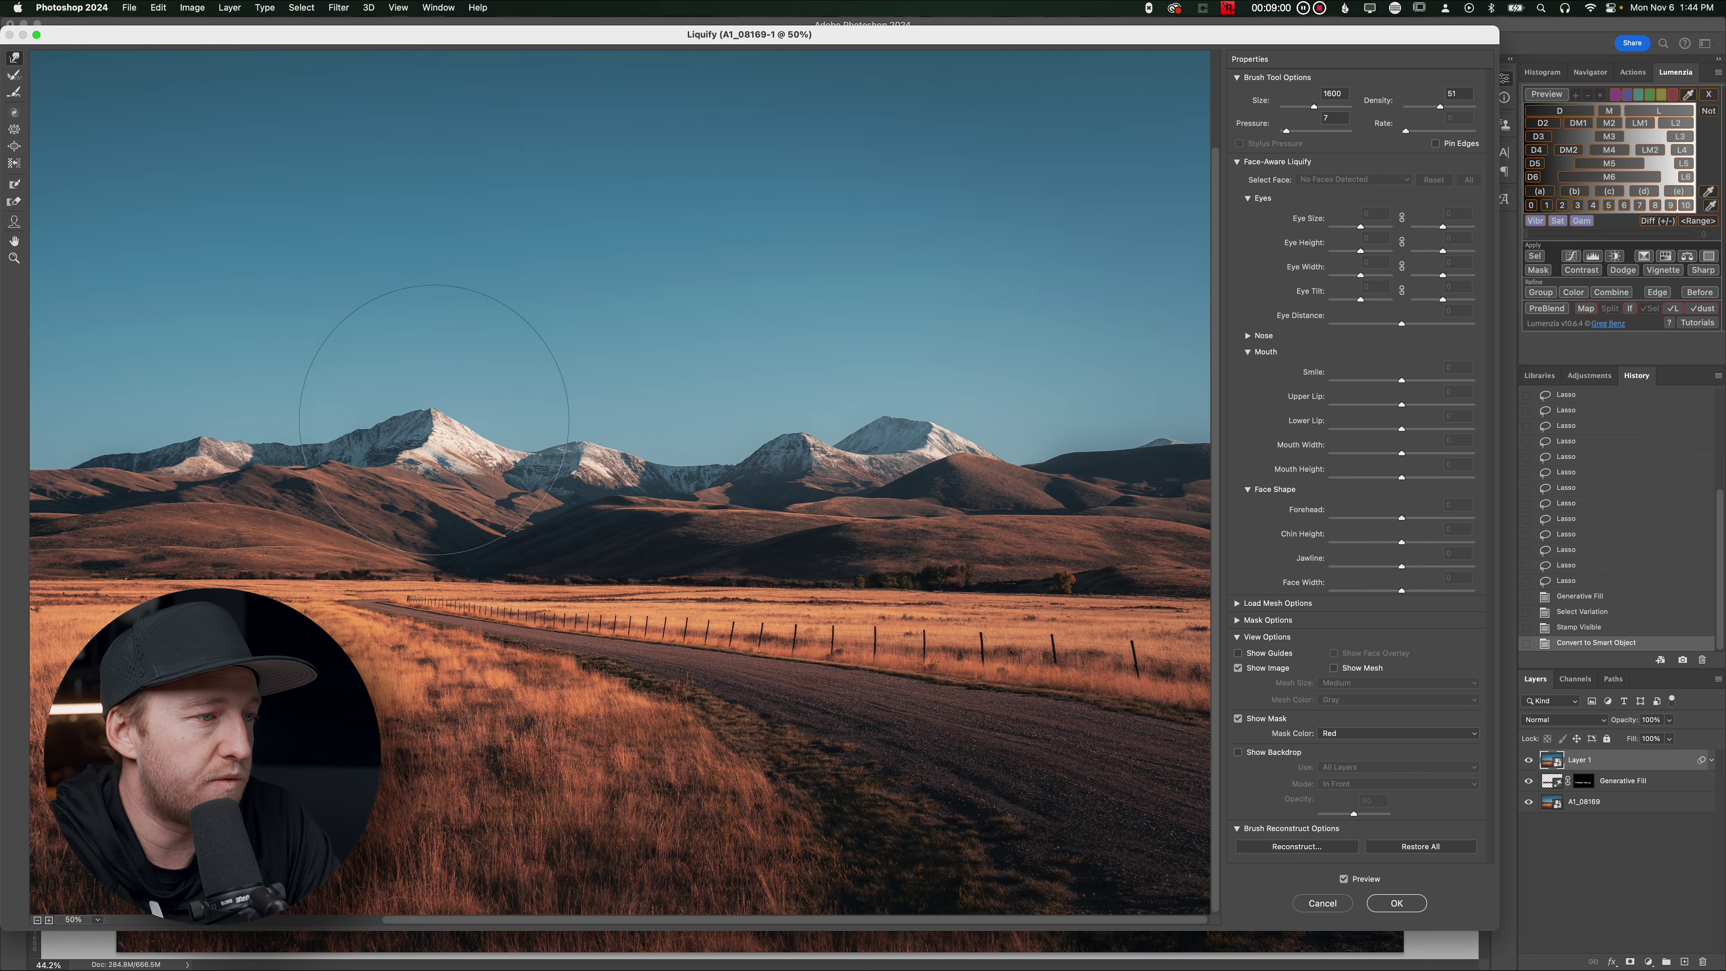
{"action": "mouse_move", "coordinate": [557, 455]}
{"action": "left_mouse_down"}
{"action": "mouse_move", "coordinate": [257, 435]}
{"action": "mouse_move", "coordinate": [82, 491]}
{"action": "mouse_move", "coordinate": [808, 340]}
{"action": "mouse_move", "coordinate": [635, 386]}
{"action": "mouse_move", "coordinate": [925, 424]}
{"action": "mouse_move", "coordinate": [536, 431]}
{"action": "mouse_move", "coordinate": [455, 385]}
{"action": "mouse_move", "coordinate": [347, 422]}
{"action": "mouse_move", "coordinate": [270, 404]}
{"action": "mouse_move", "coordinate": [509, 438]}
{"action": "mouse_move", "coordinate": [1046, 408]}
{"action": "mouse_move", "coordinate": [1073, 380]}
{"action": "left_mouse_up"}
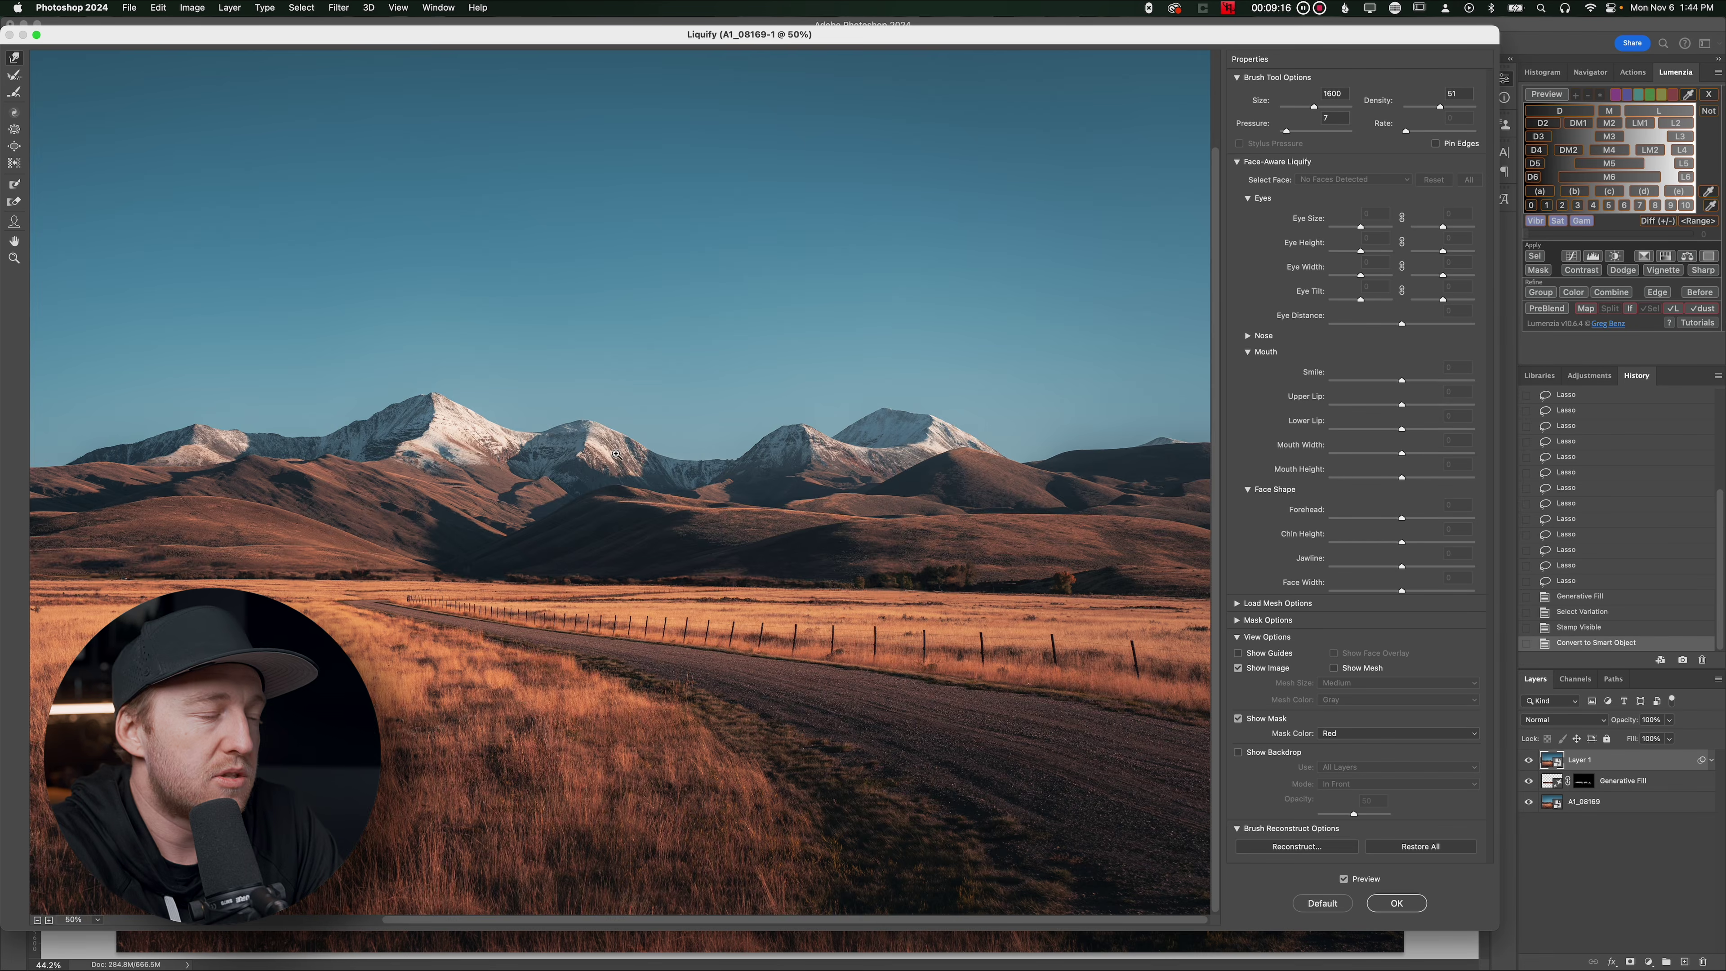
Lasso the overgrown shoulder along the near side of the road, replace it with Generative Fill, and choose the third variation
{"action": "key", "text": "super+minus"}
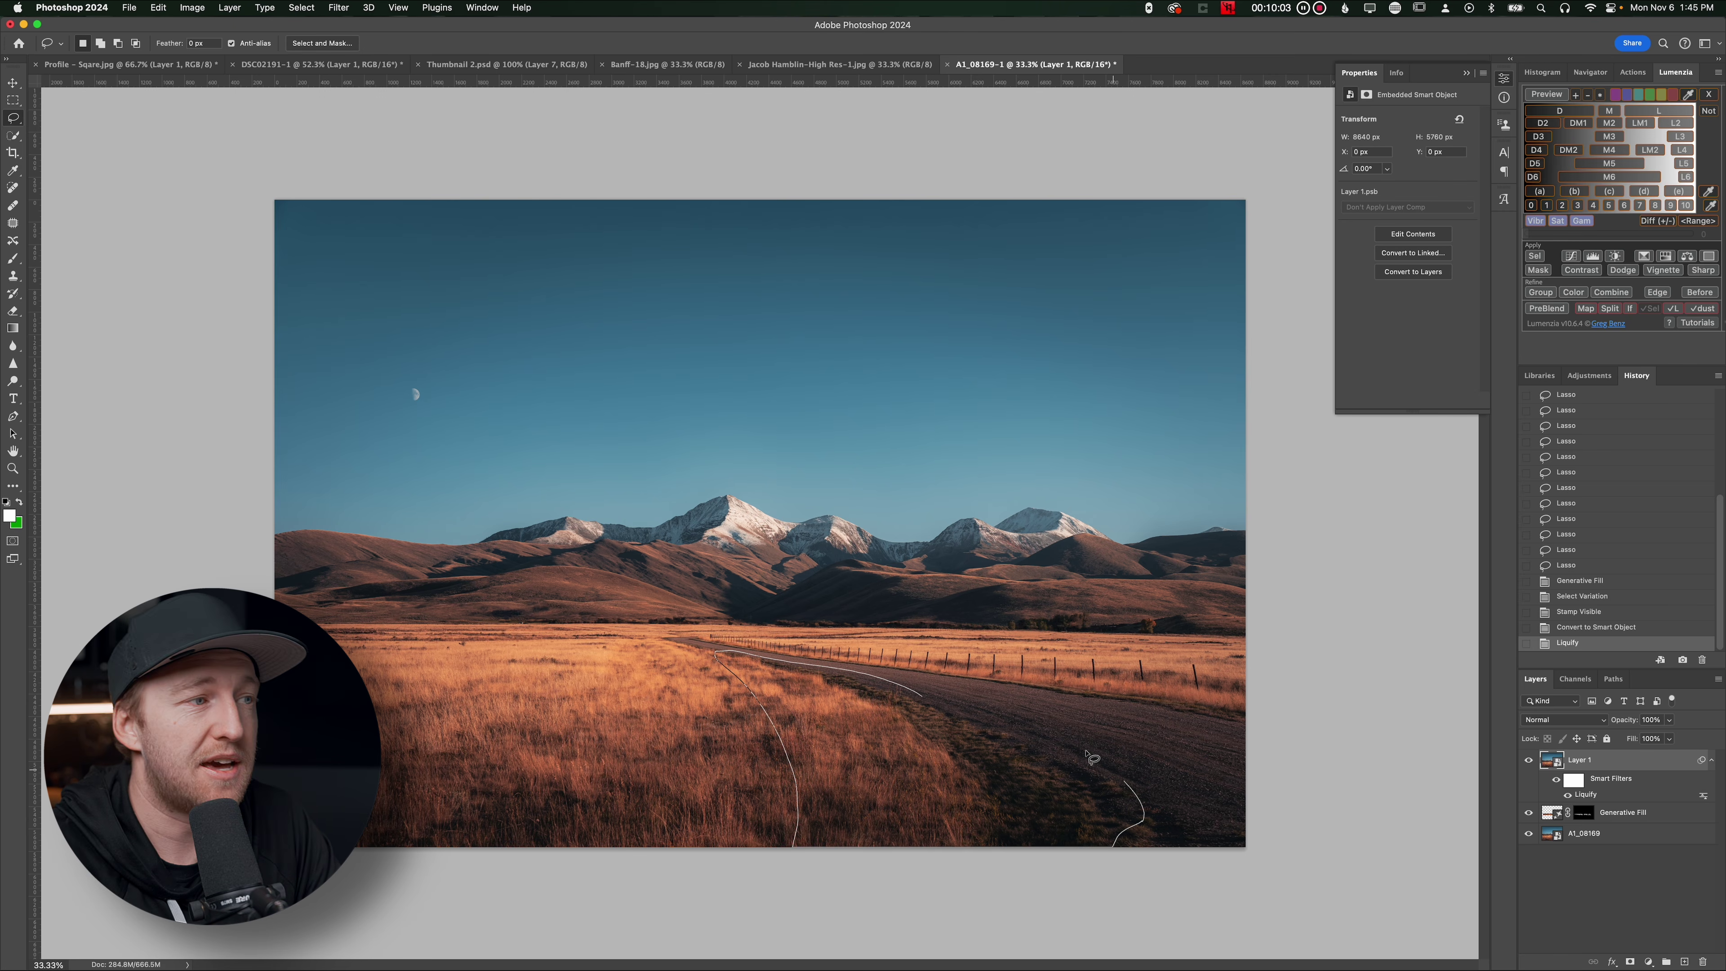
{"action": "mouse_move", "coordinate": [926, 694]}
{"action": "left_mouse_down"}
{"action": "mouse_move", "coordinate": [1171, 817]}
{"action": "mouse_move", "coordinate": [1191, 853]}
{"action": "left_mouse_up"}
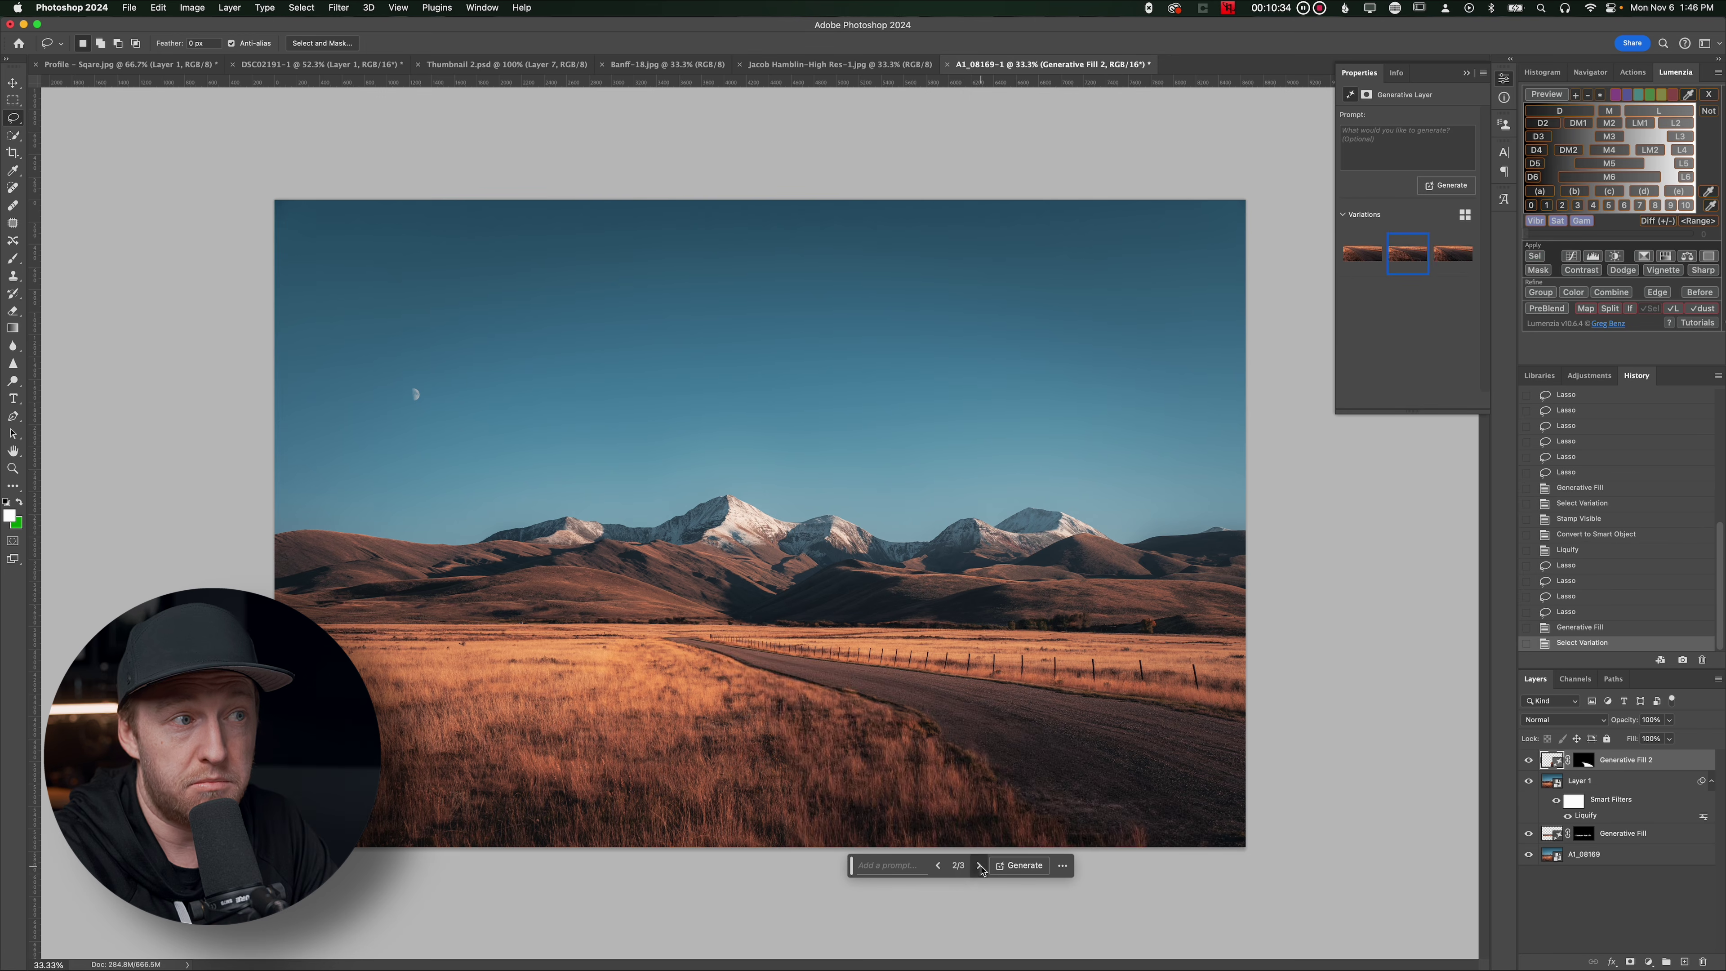
{"action": "left_click", "coordinate": [980, 865]}
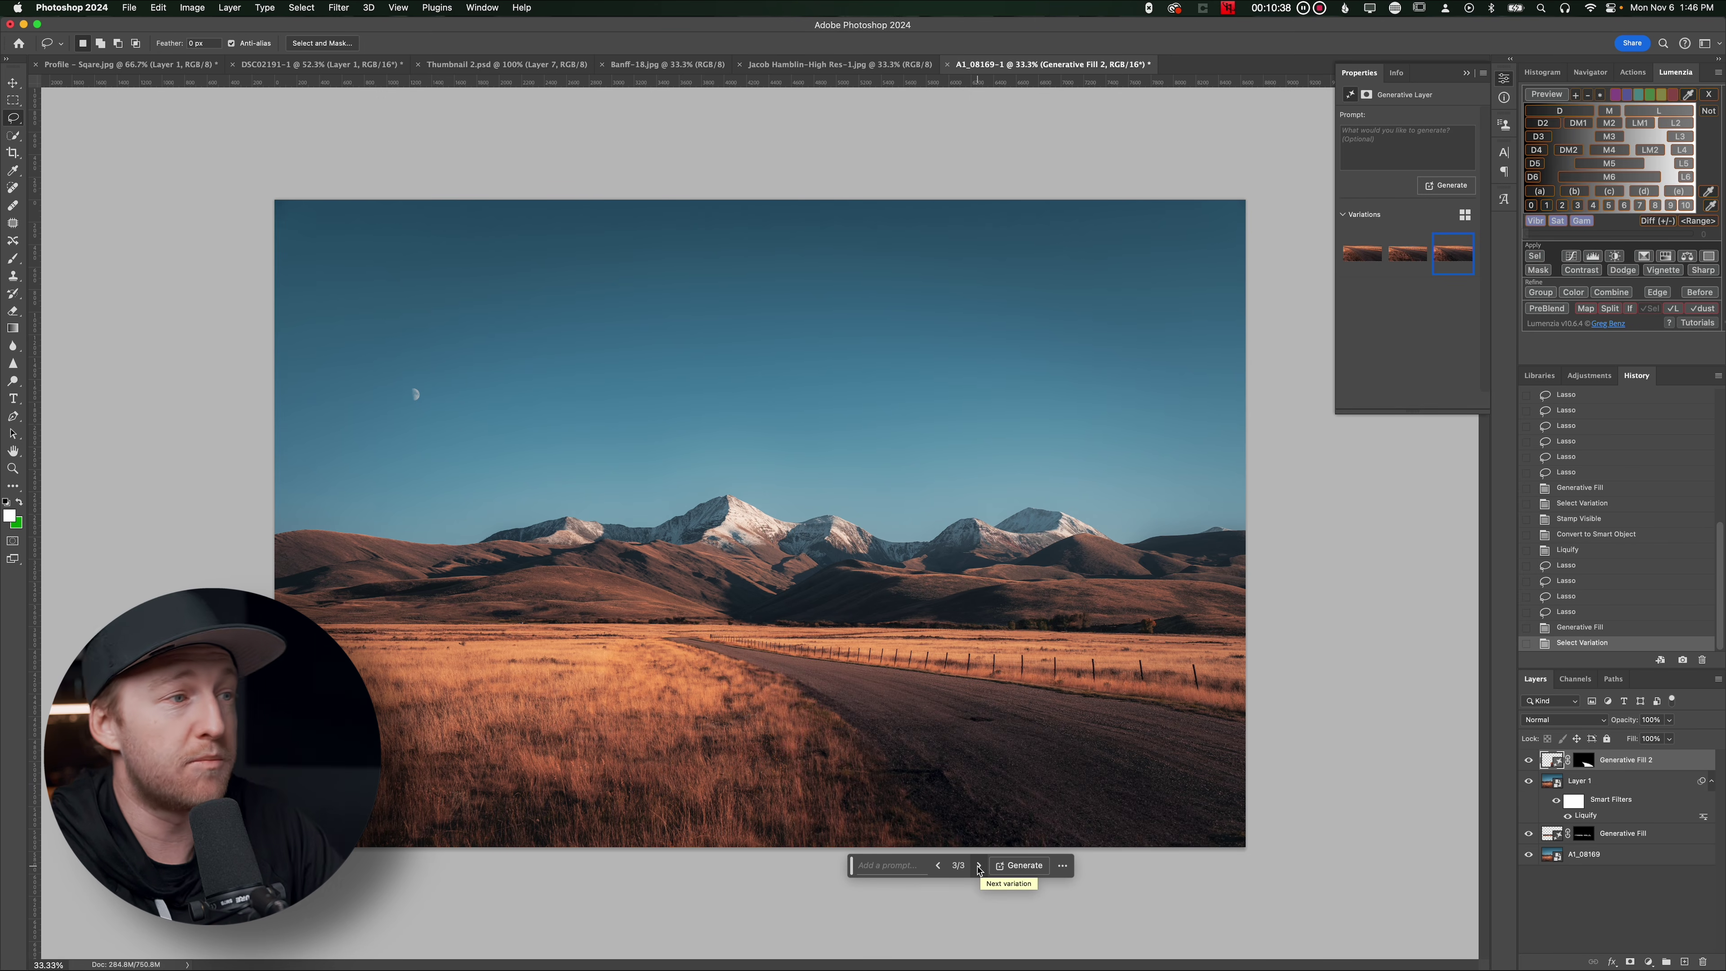
Reshape the grass edge beside the road with another lassoed Generative Fill, and crop away part of the upper sky at the original ratio
{"action": "left_click_drag", "start_coordinate": [686, 641], "coordinate": [781, 673]}
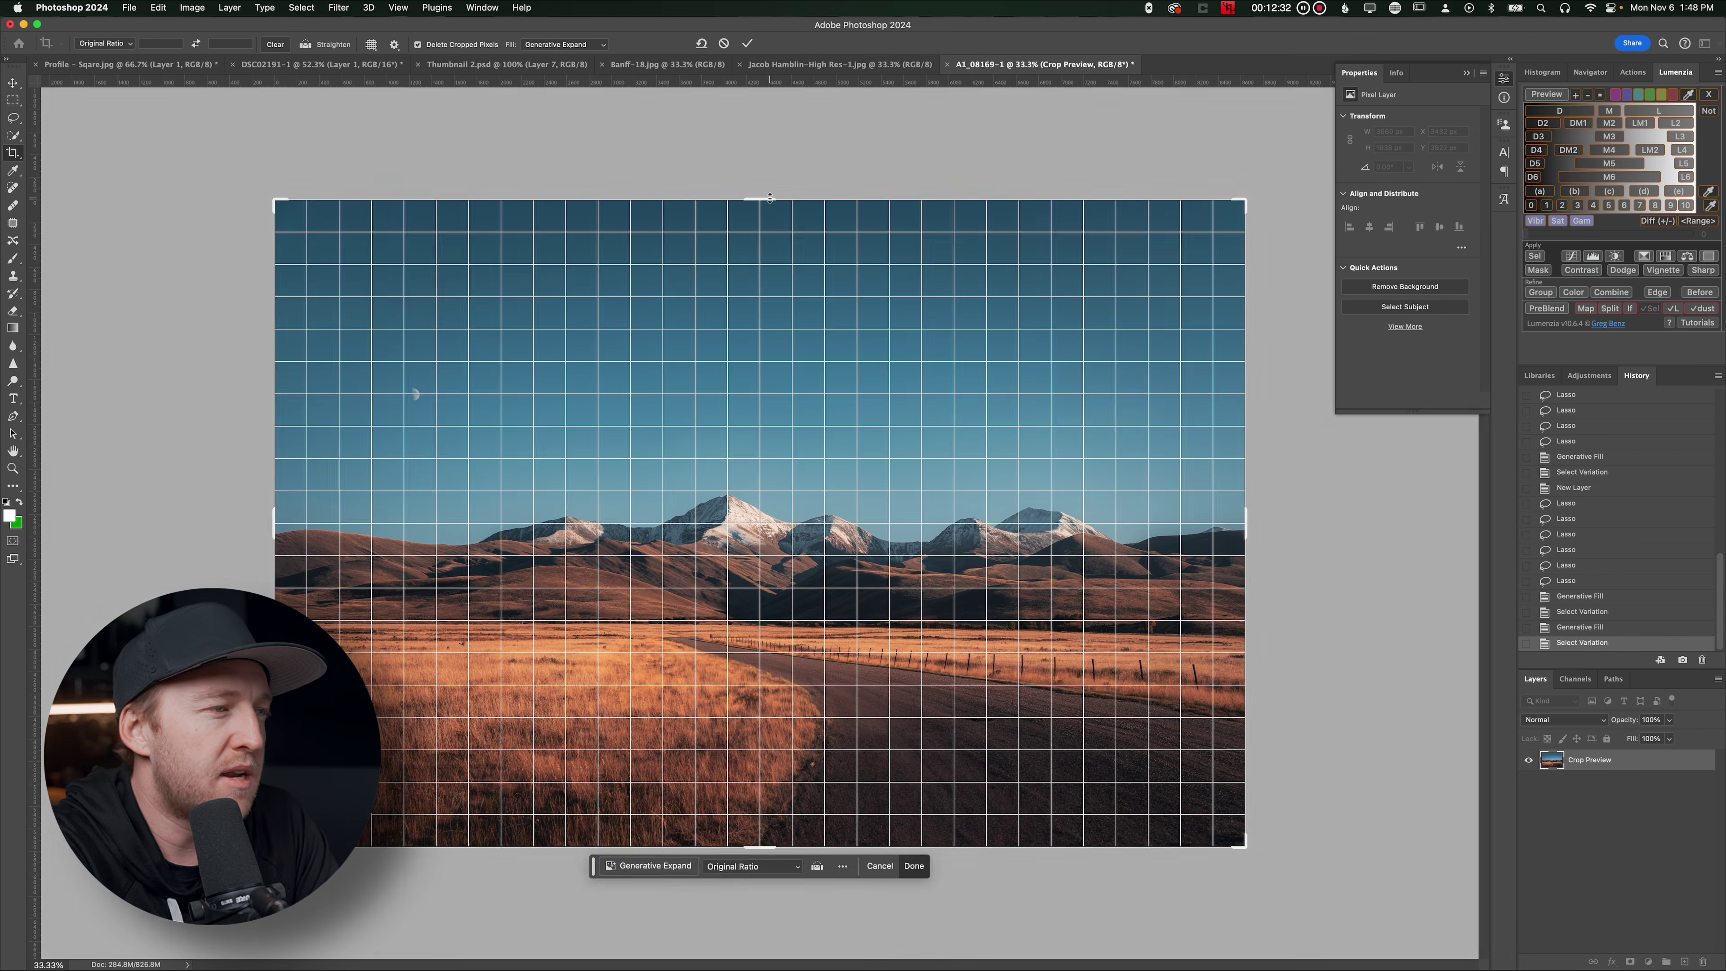
{"action": "left_click_drag", "start_coordinate": [759, 193], "coordinate": [771, 259]}
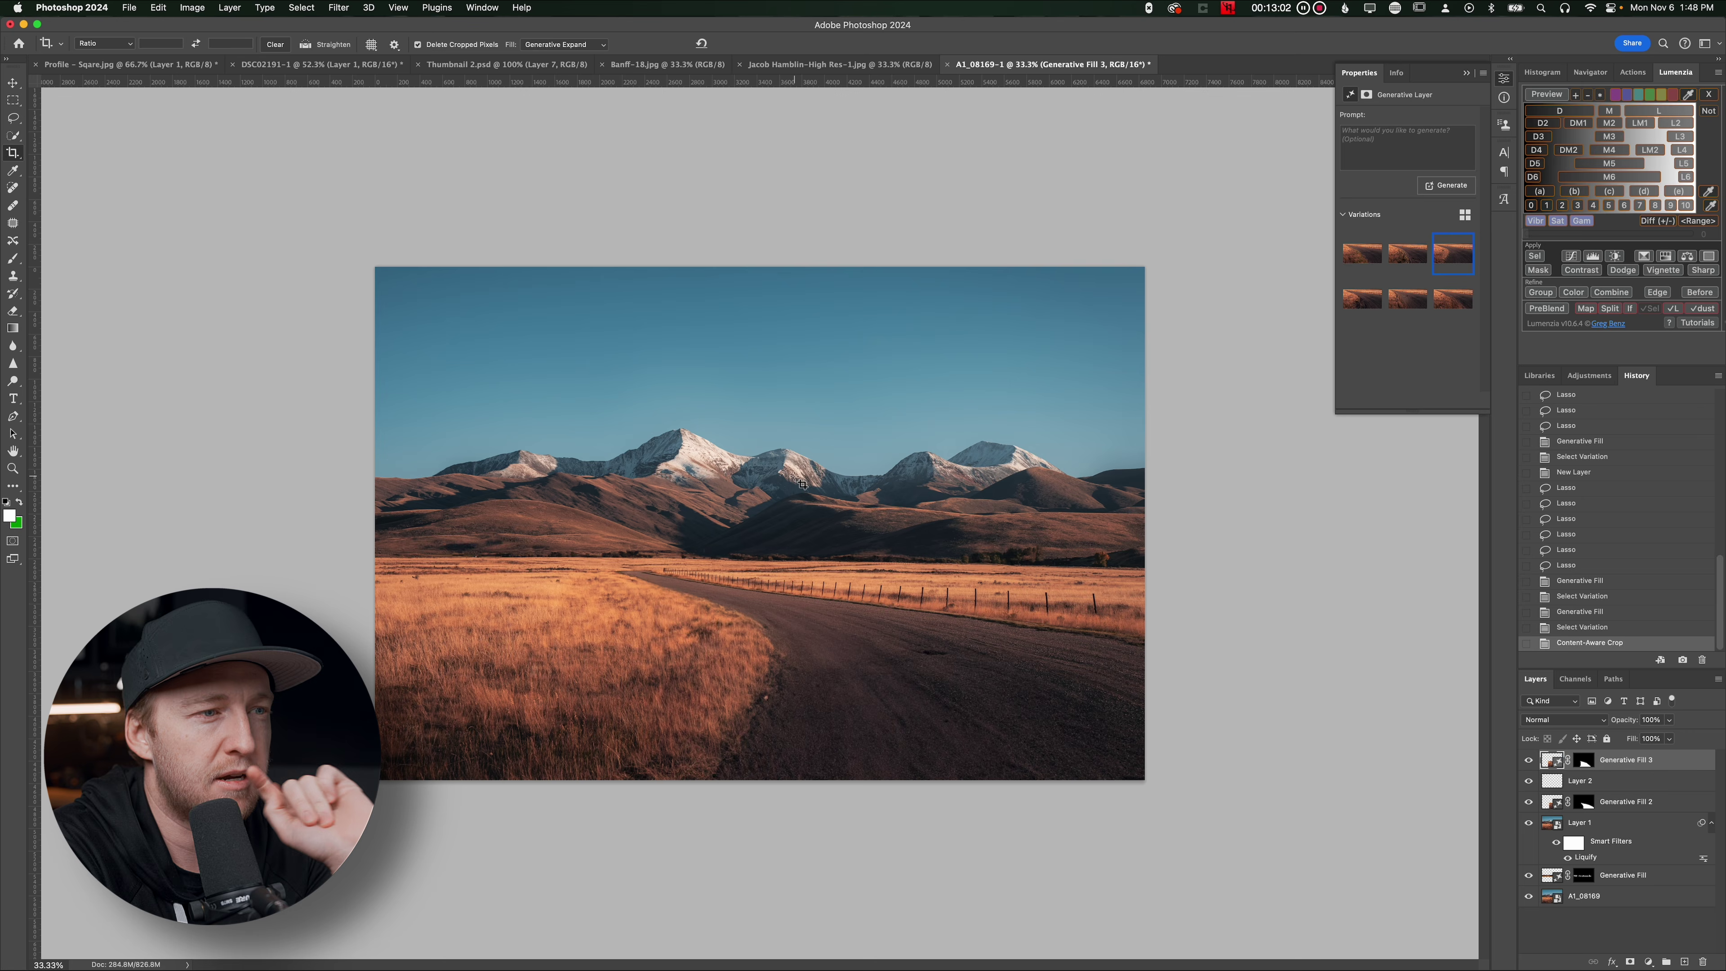
Open the Glow 1.jpg overlay, paste it into the mountain photo as a new layer, and set its blend mode to Screen
{"action": "left_click", "coordinate": [554, 598]}
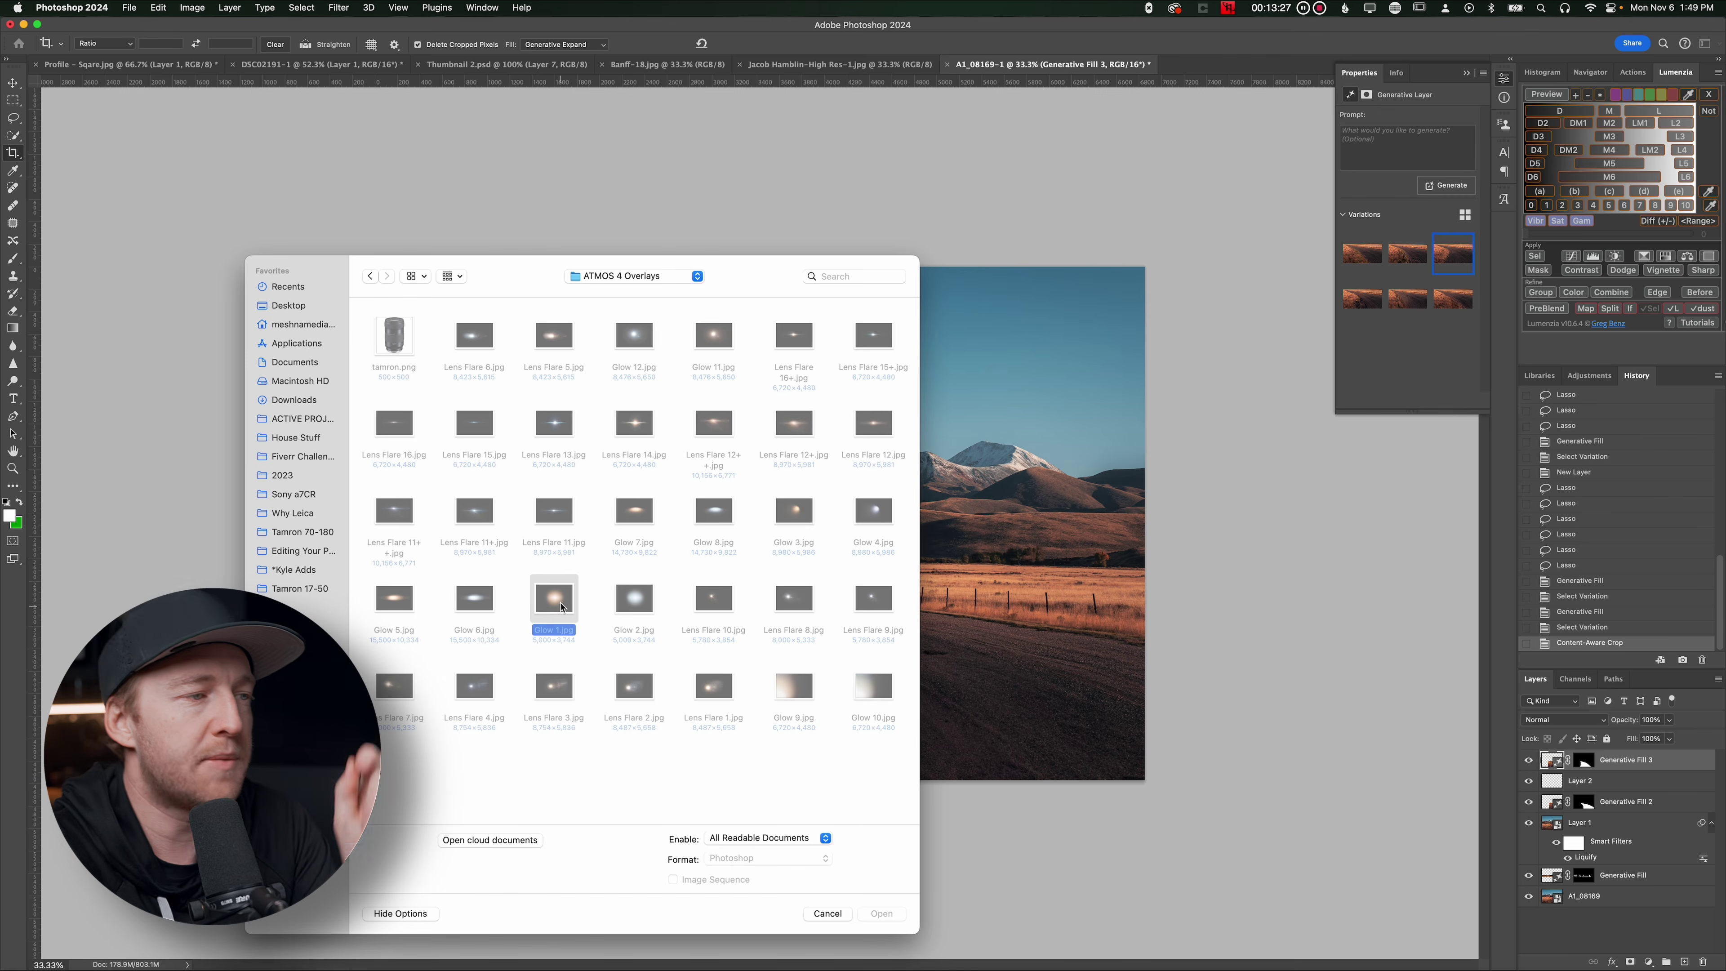
{"action": "left_click", "coordinate": [881, 913]}
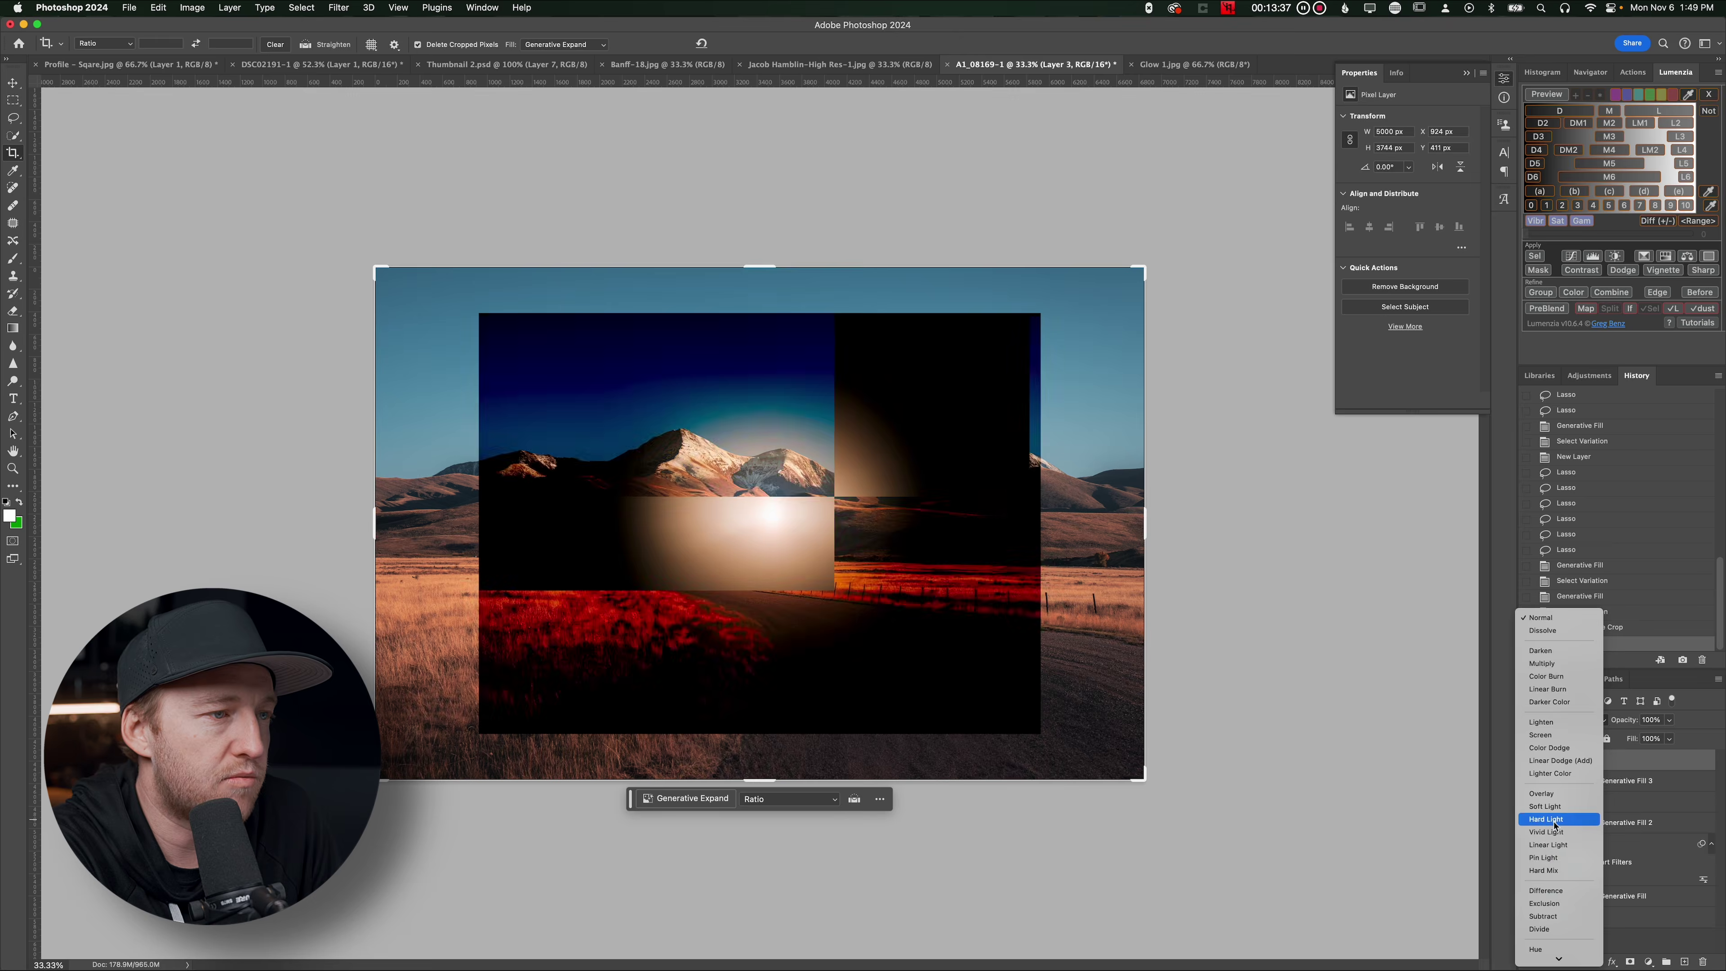
{"action": "left_click", "coordinate": [1554, 704]}
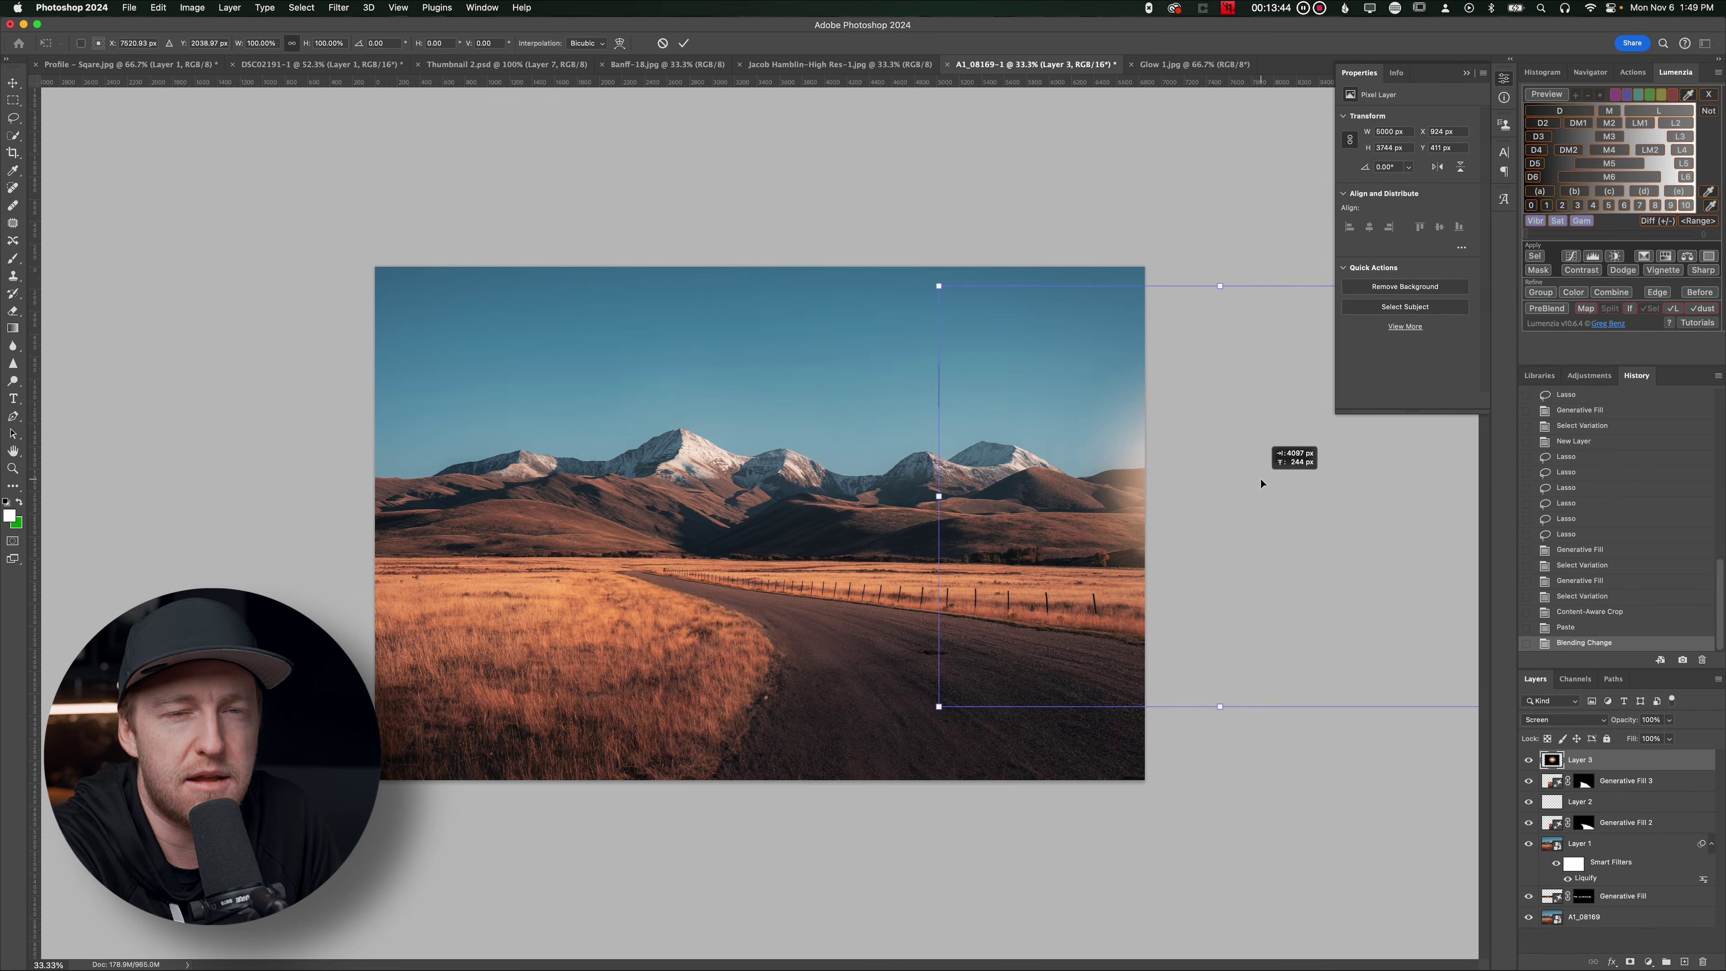
Stretch the glow layer to about 11548 × 5461 px and position it so its light spills in from the photo's right edge
{"action": "left_click_drag", "start_coordinate": [1220, 707], "coordinate": [1220, 851]}
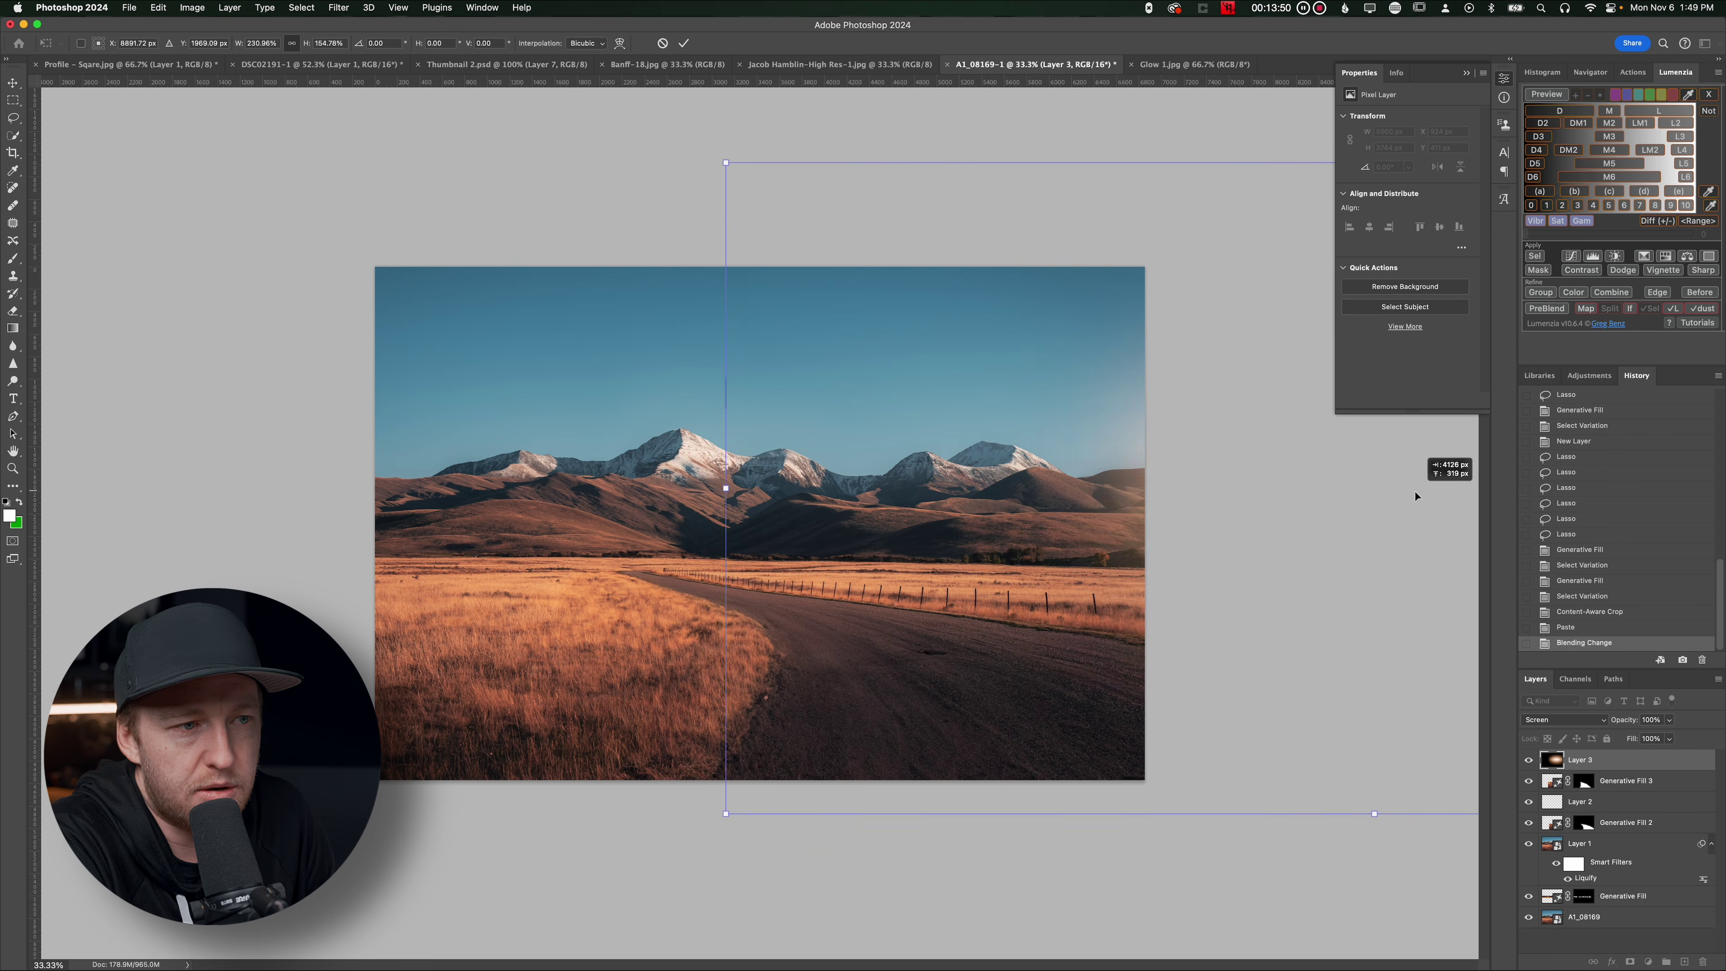
{"action": "left_click_drag", "start_coordinate": [1415, 490], "coordinate": [1364, 525]}
{"action": "left_click_drag", "start_coordinate": [1322, 200], "coordinate": [1322, 238]}
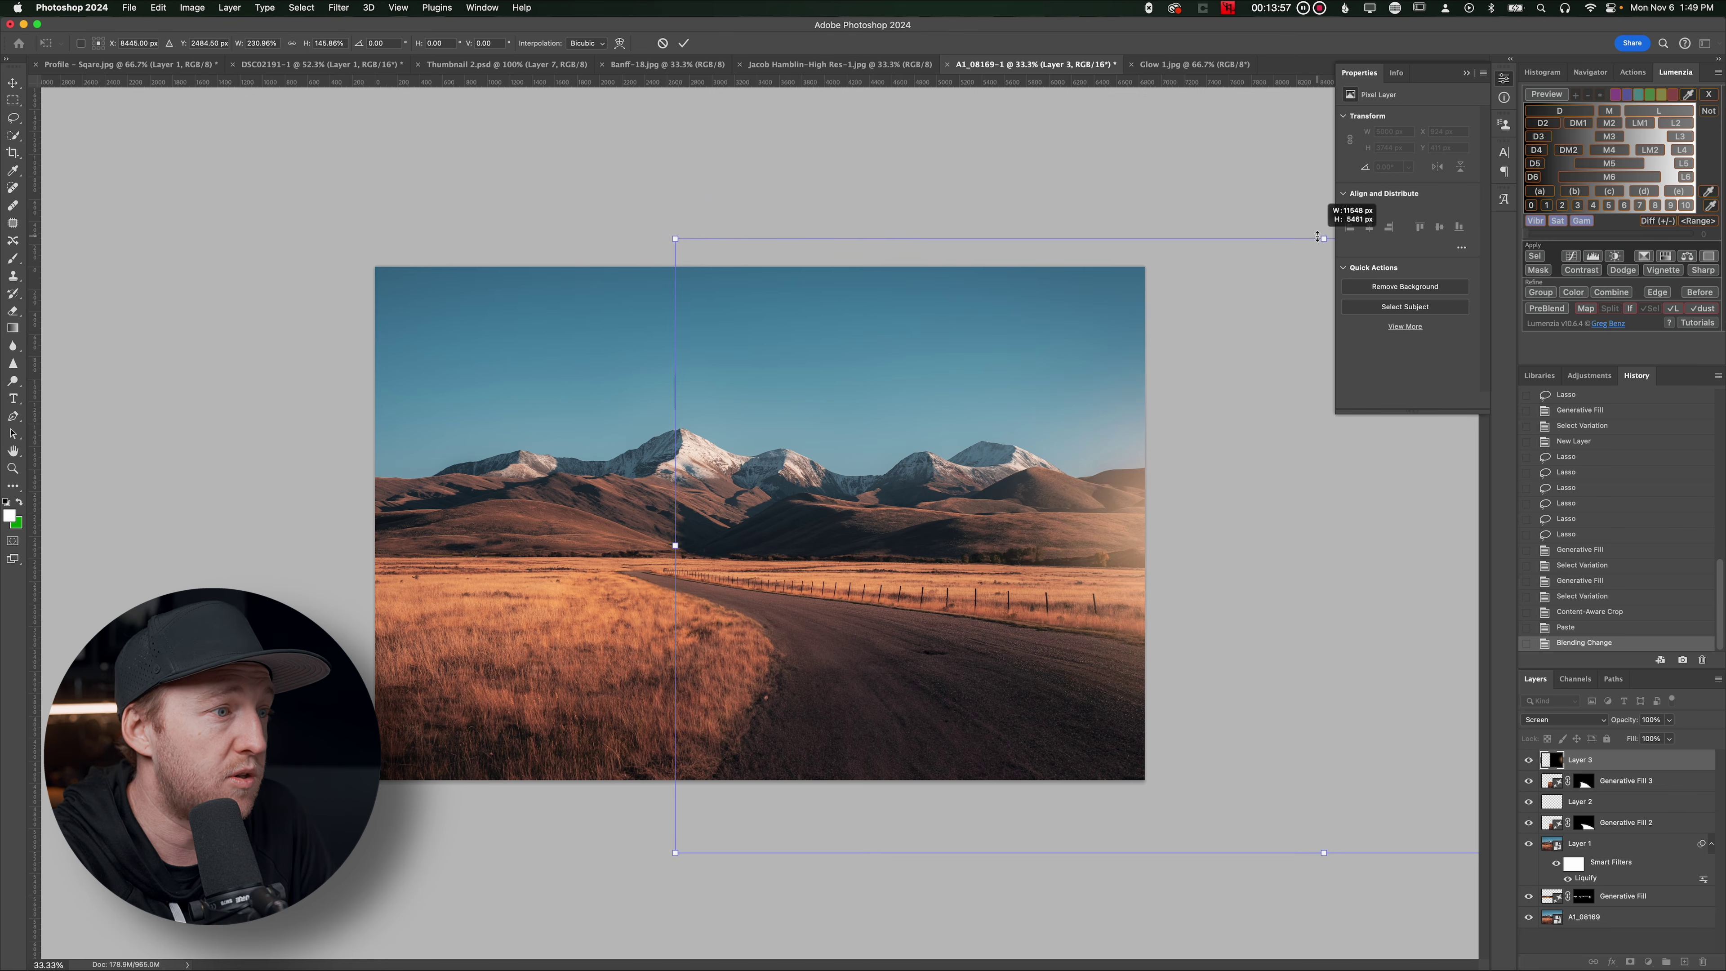
{"action": "left_click_drag", "start_coordinate": [1245, 521], "coordinate": [1270, 525]}
{"action": "key", "text": "Return"}
Stamp a small full moon in the sky above the main peak using the Moon Without Light brush on the Moon 1 layer
{"action": "key", "text": "b"}
{"action": "left_click", "coordinate": [95, 43]}
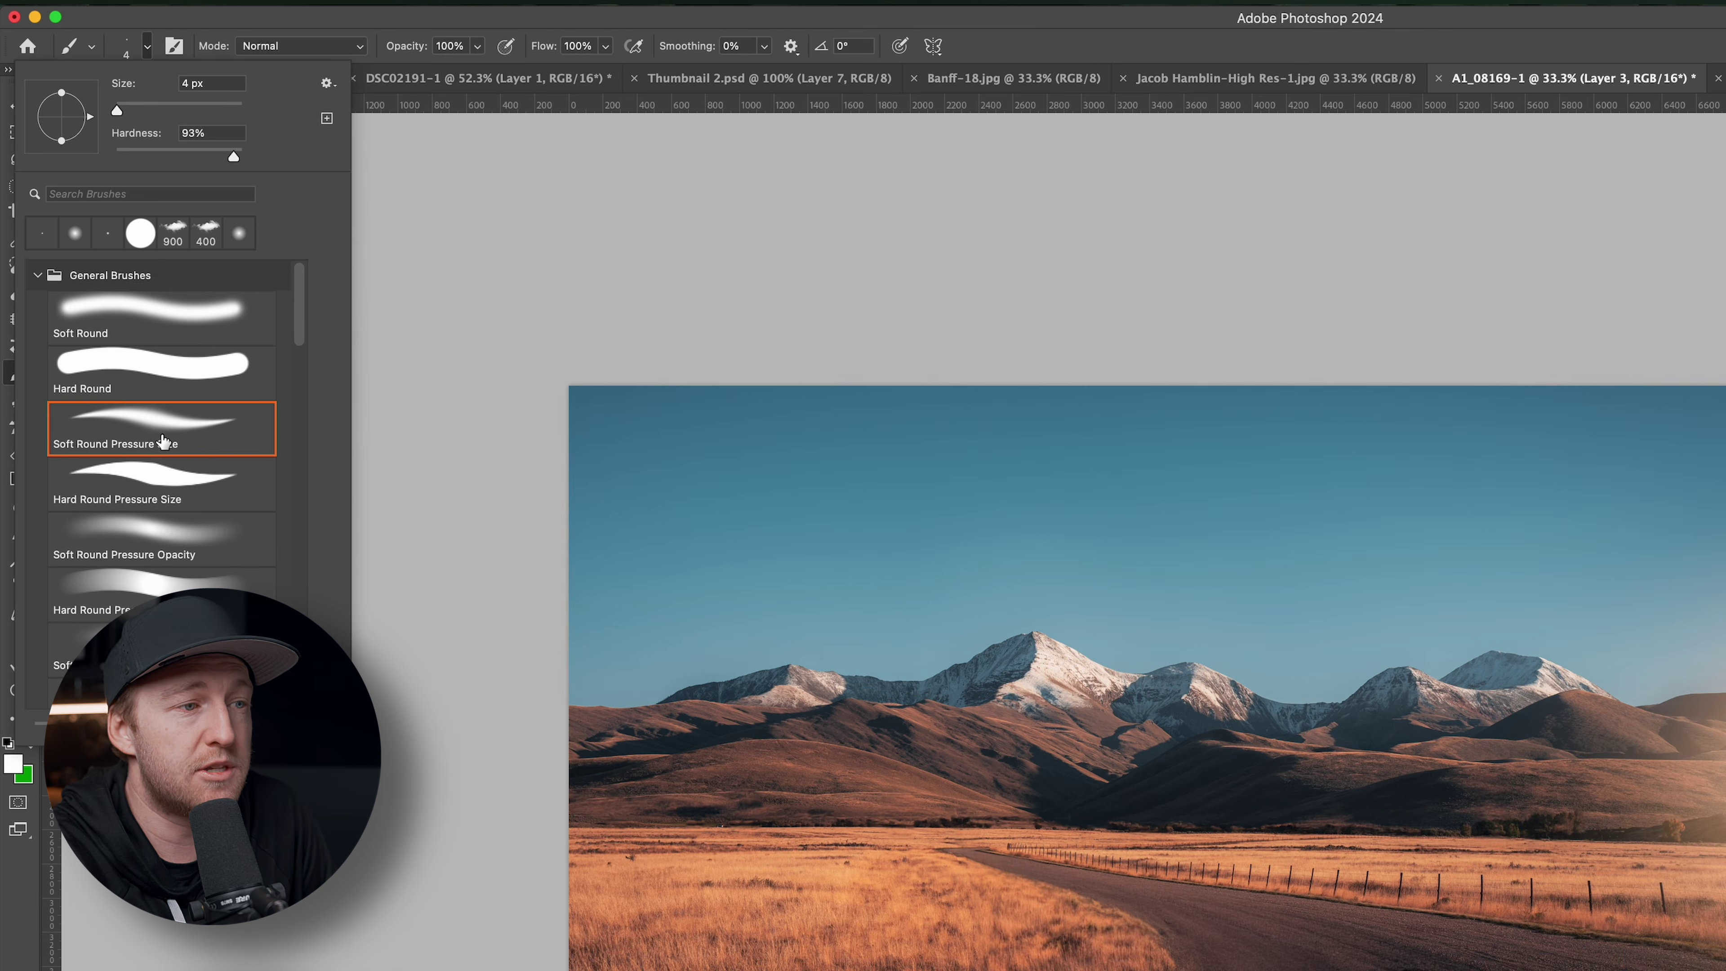
{"action": "scroll", "coordinate": [136, 400], "scroll_direction": "down", "scroll_amount": 10}
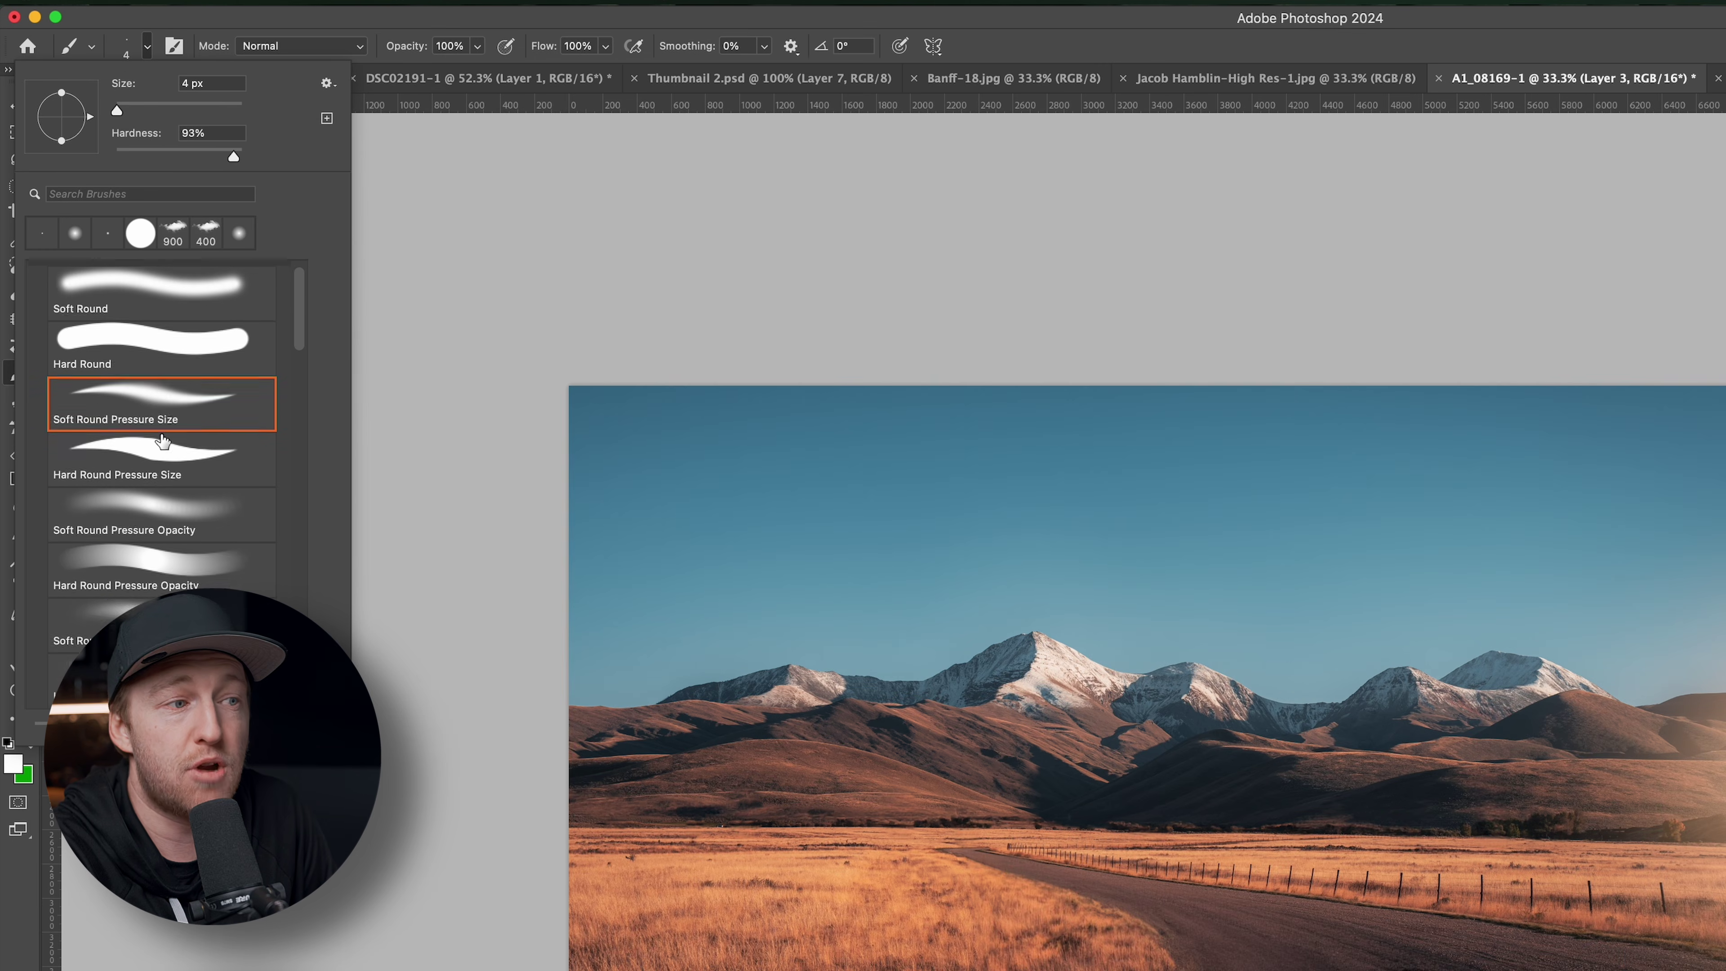
{"action": "left_click", "coordinate": [139, 541]}
{"action": "left_click", "coordinate": [150, 443]}
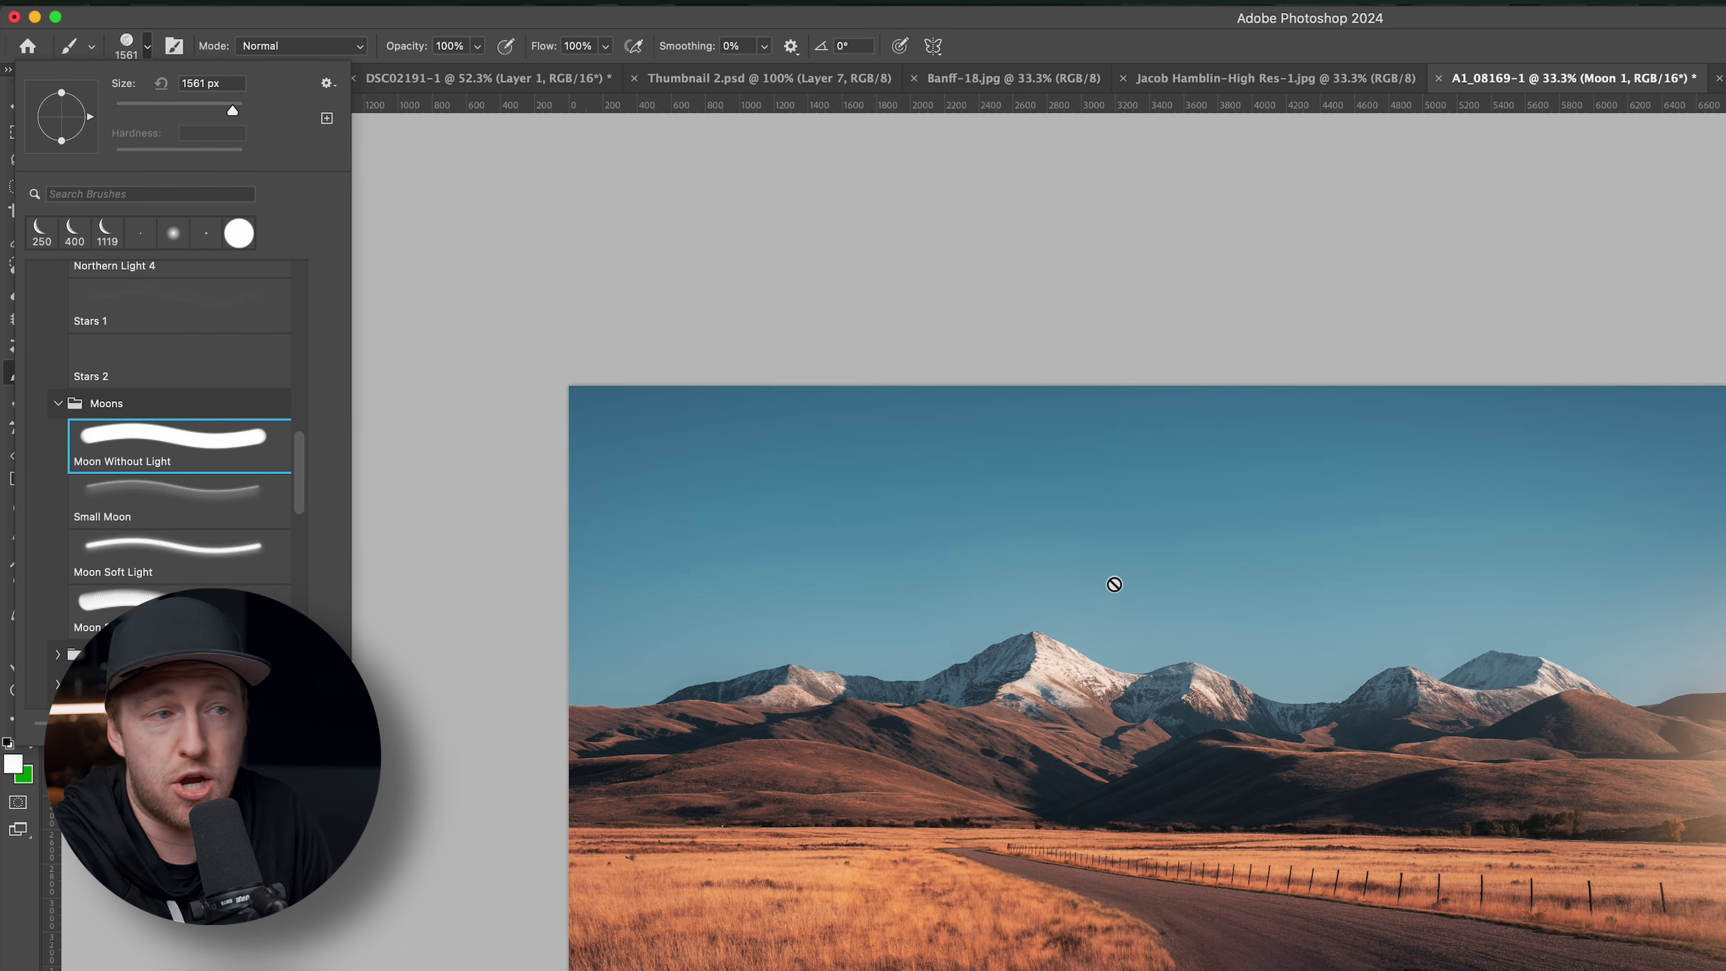
{"action": "left_click", "coordinate": [1071, 564]}
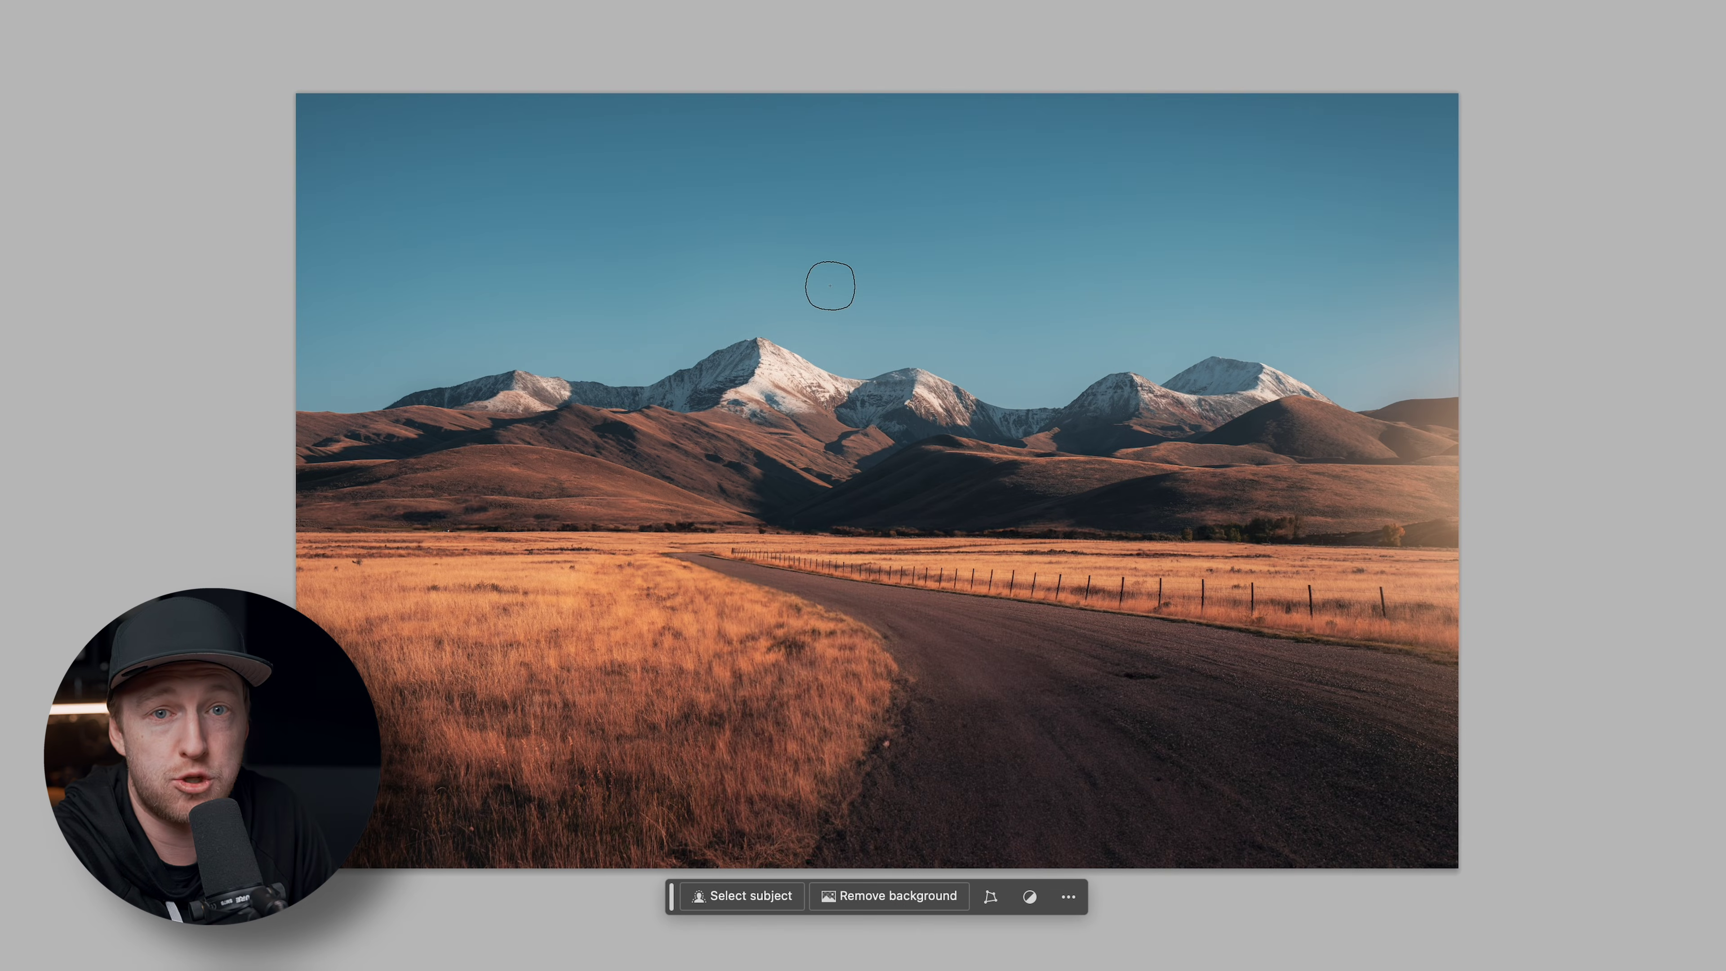
{"action": "left_click", "coordinate": [829, 285]}
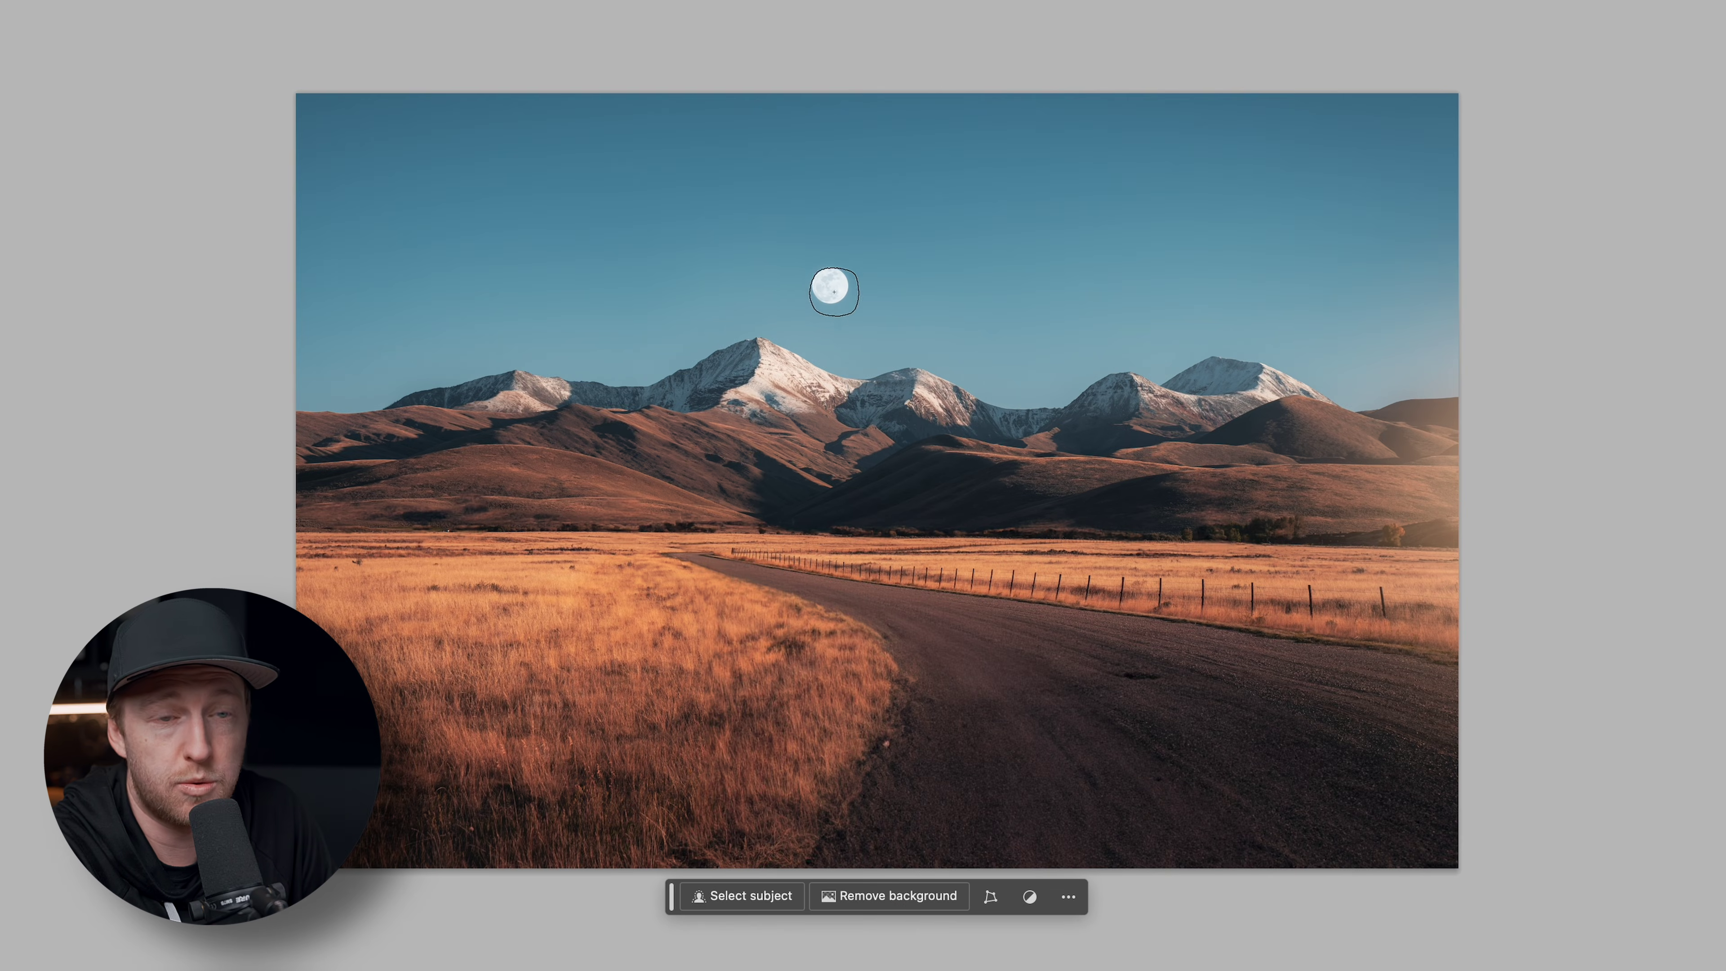
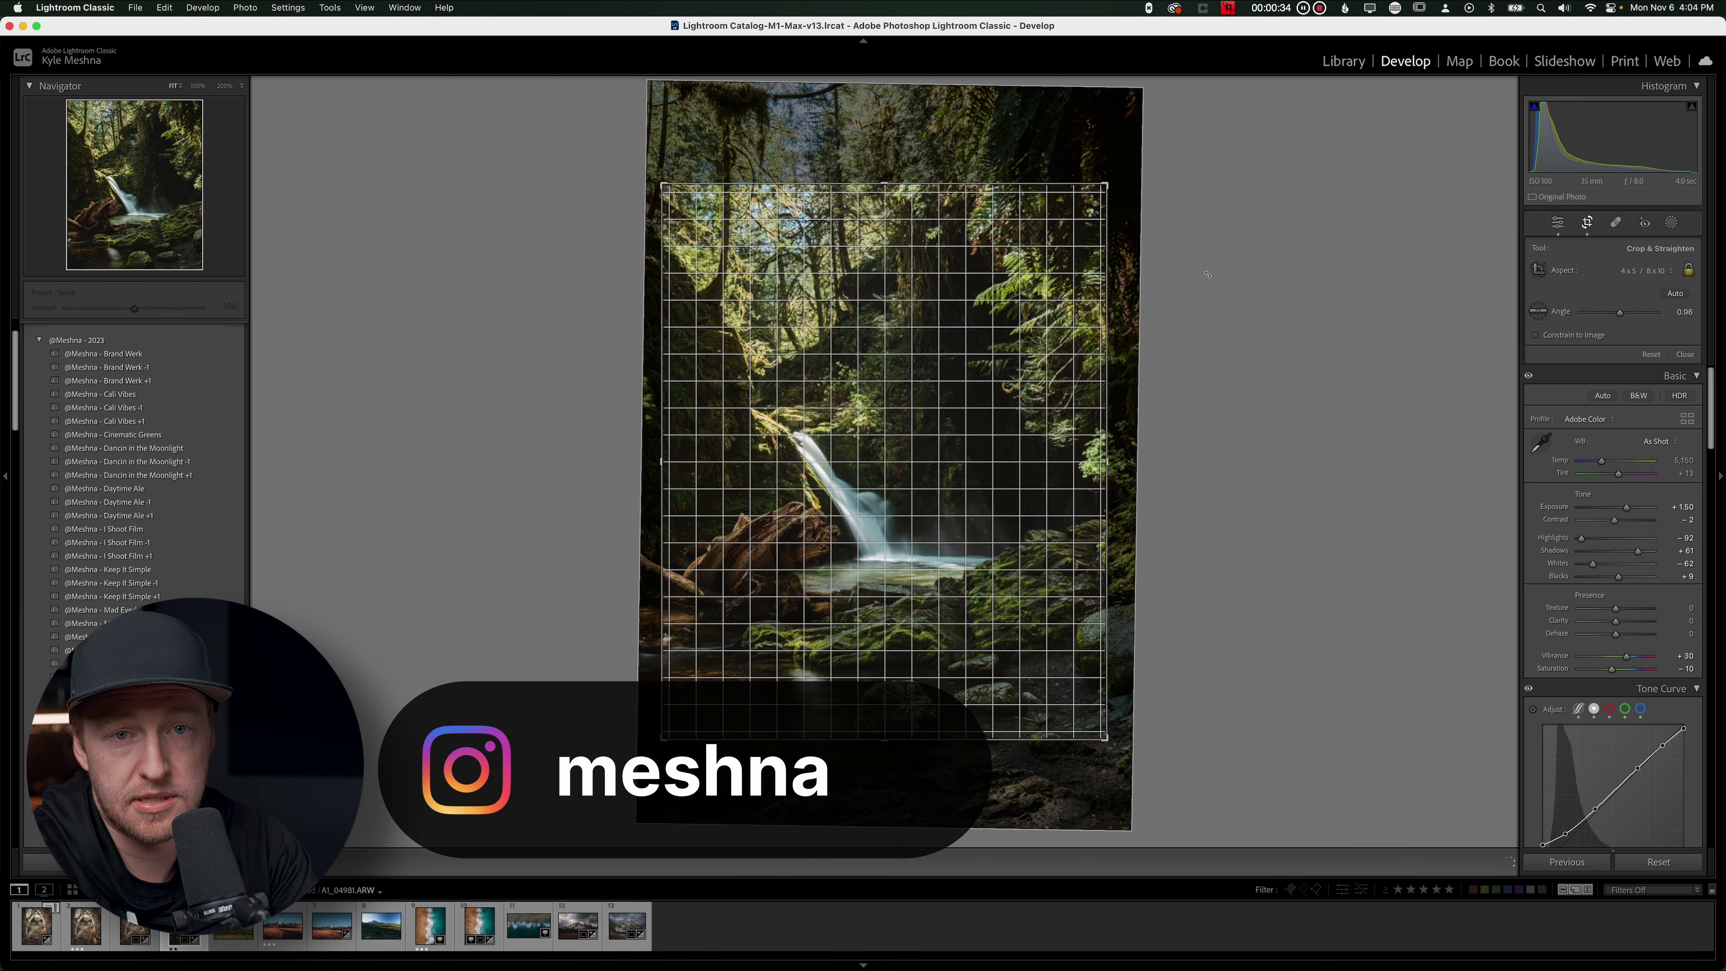
In Lightroom Classic, apply the 4 x 5 / 8 x 10 crop with a 0.98 angle to the forest waterfall photo
{"action": "key", "text": "Return"}
{"action": "scroll", "coordinate": [1613, 572], "scroll_direction": "down", "scroll_amount": 10}
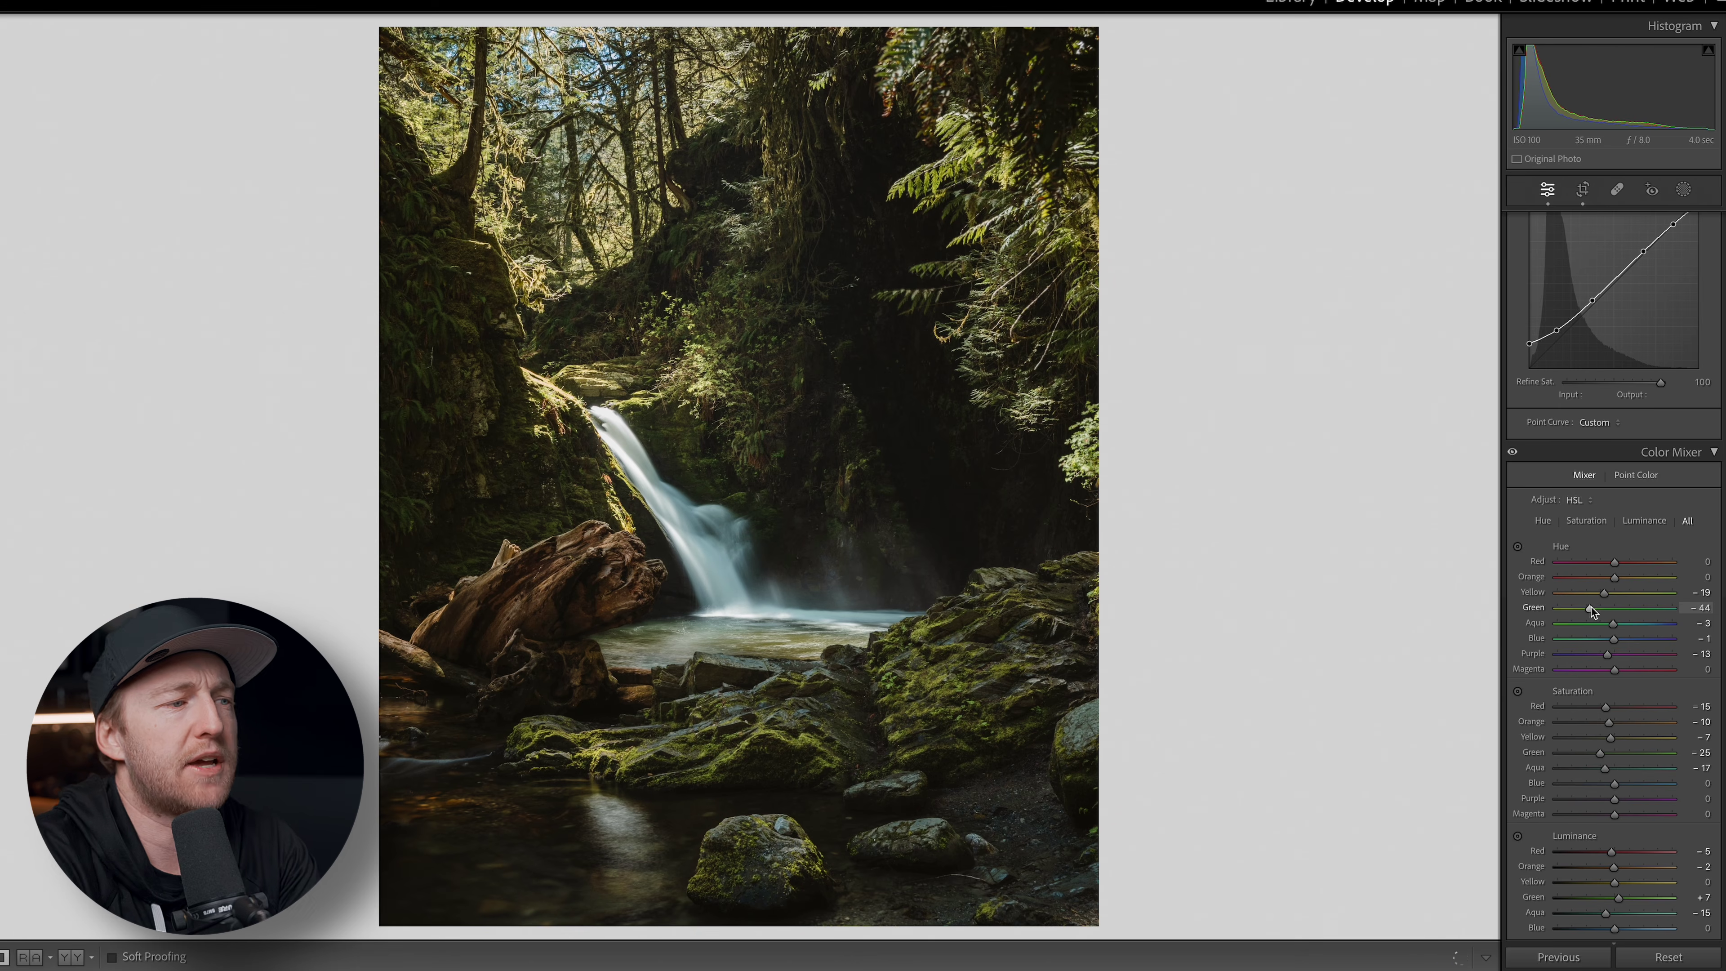
Set the Color Mixer's Green hue to −70 and the saturation of Green to +8, Aqua to −73 and Blue to −39
{"action": "left_click_drag", "start_coordinate": [1601, 607], "coordinate": [1580, 608]}
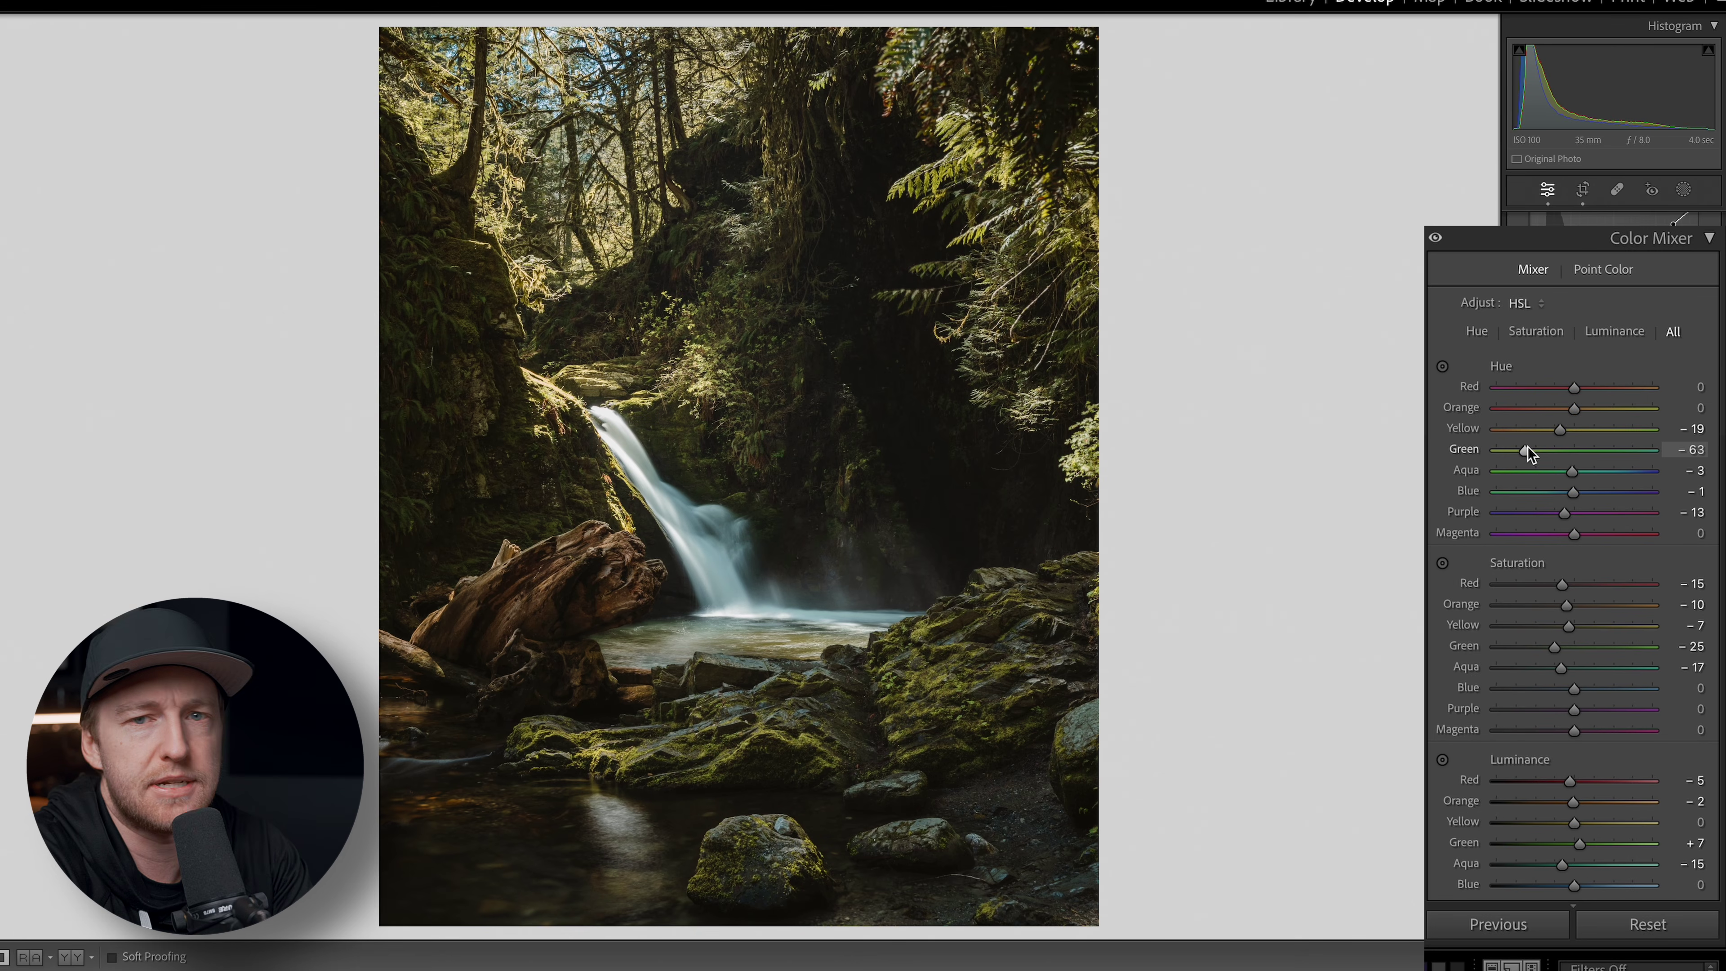
{"action": "left_click_drag", "start_coordinate": [1525, 447], "coordinate": [1522, 447]}
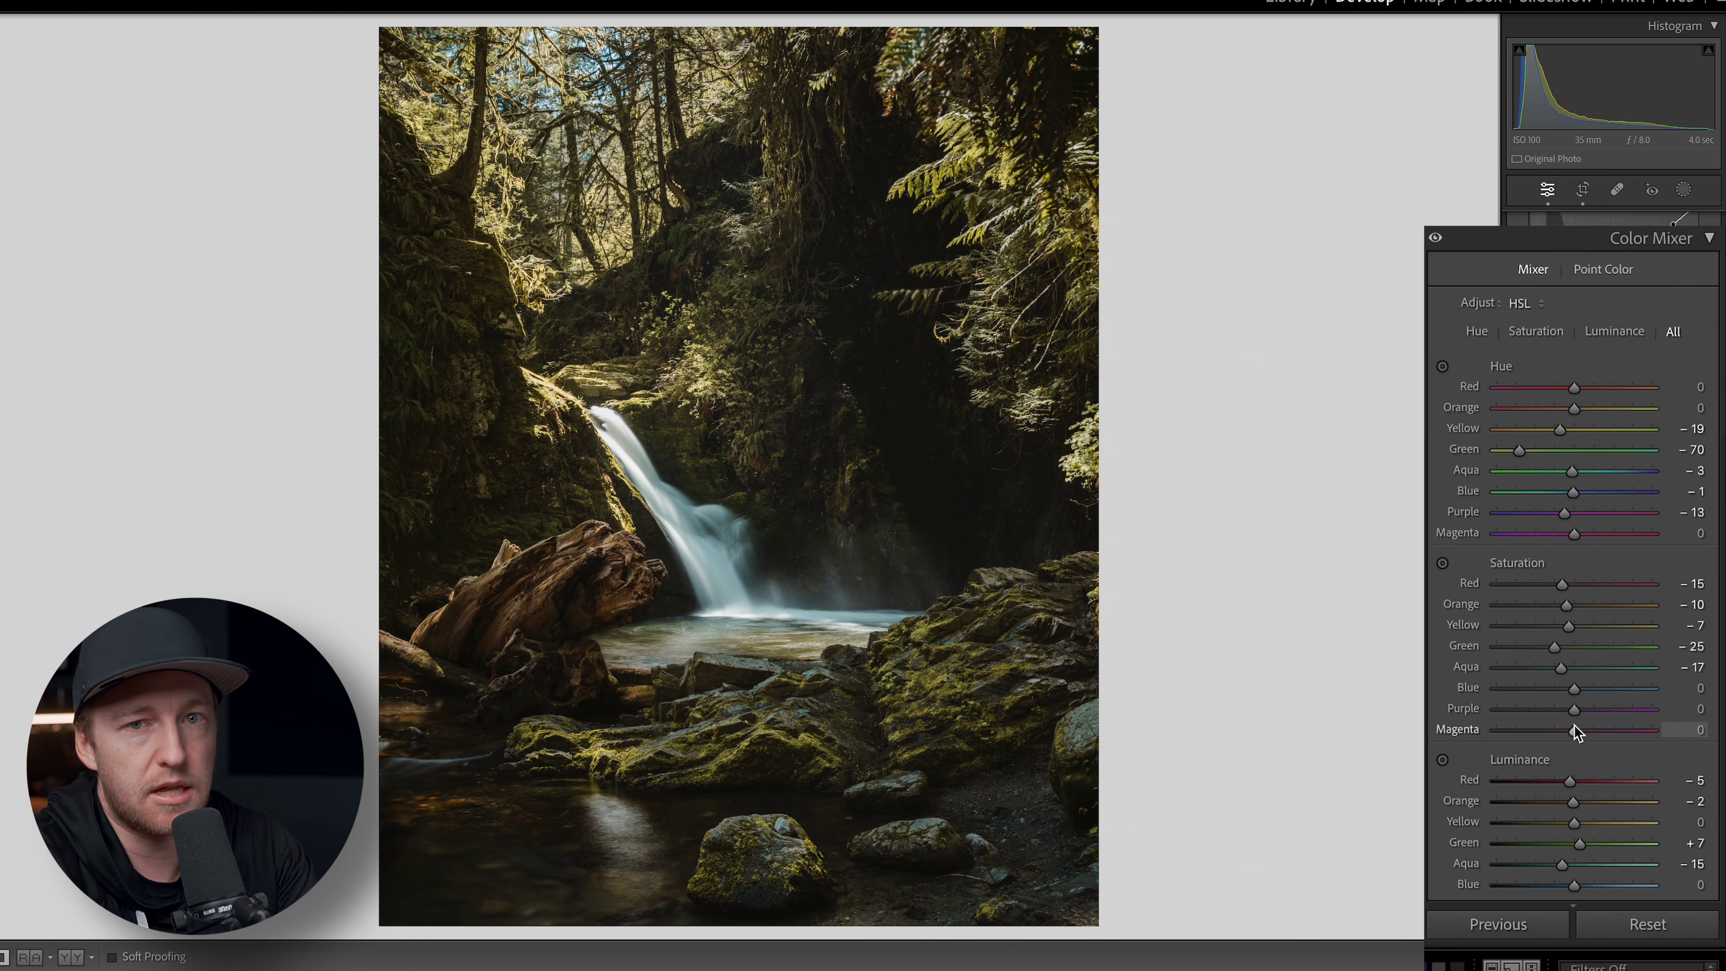
{"action": "mouse_move", "coordinate": [1545, 670]}
{"action": "left_mouse_down"}
{"action": "mouse_move", "coordinate": [1509, 670]}
{"action": "mouse_move", "coordinate": [1561, 688]}
{"action": "mouse_move", "coordinate": [1523, 691]}
{"action": "mouse_move", "coordinate": [1533, 672]}
{"action": "left_mouse_up"}
{"action": "left_click_drag", "start_coordinate": [1528, 688], "coordinate": [1580, 644]}
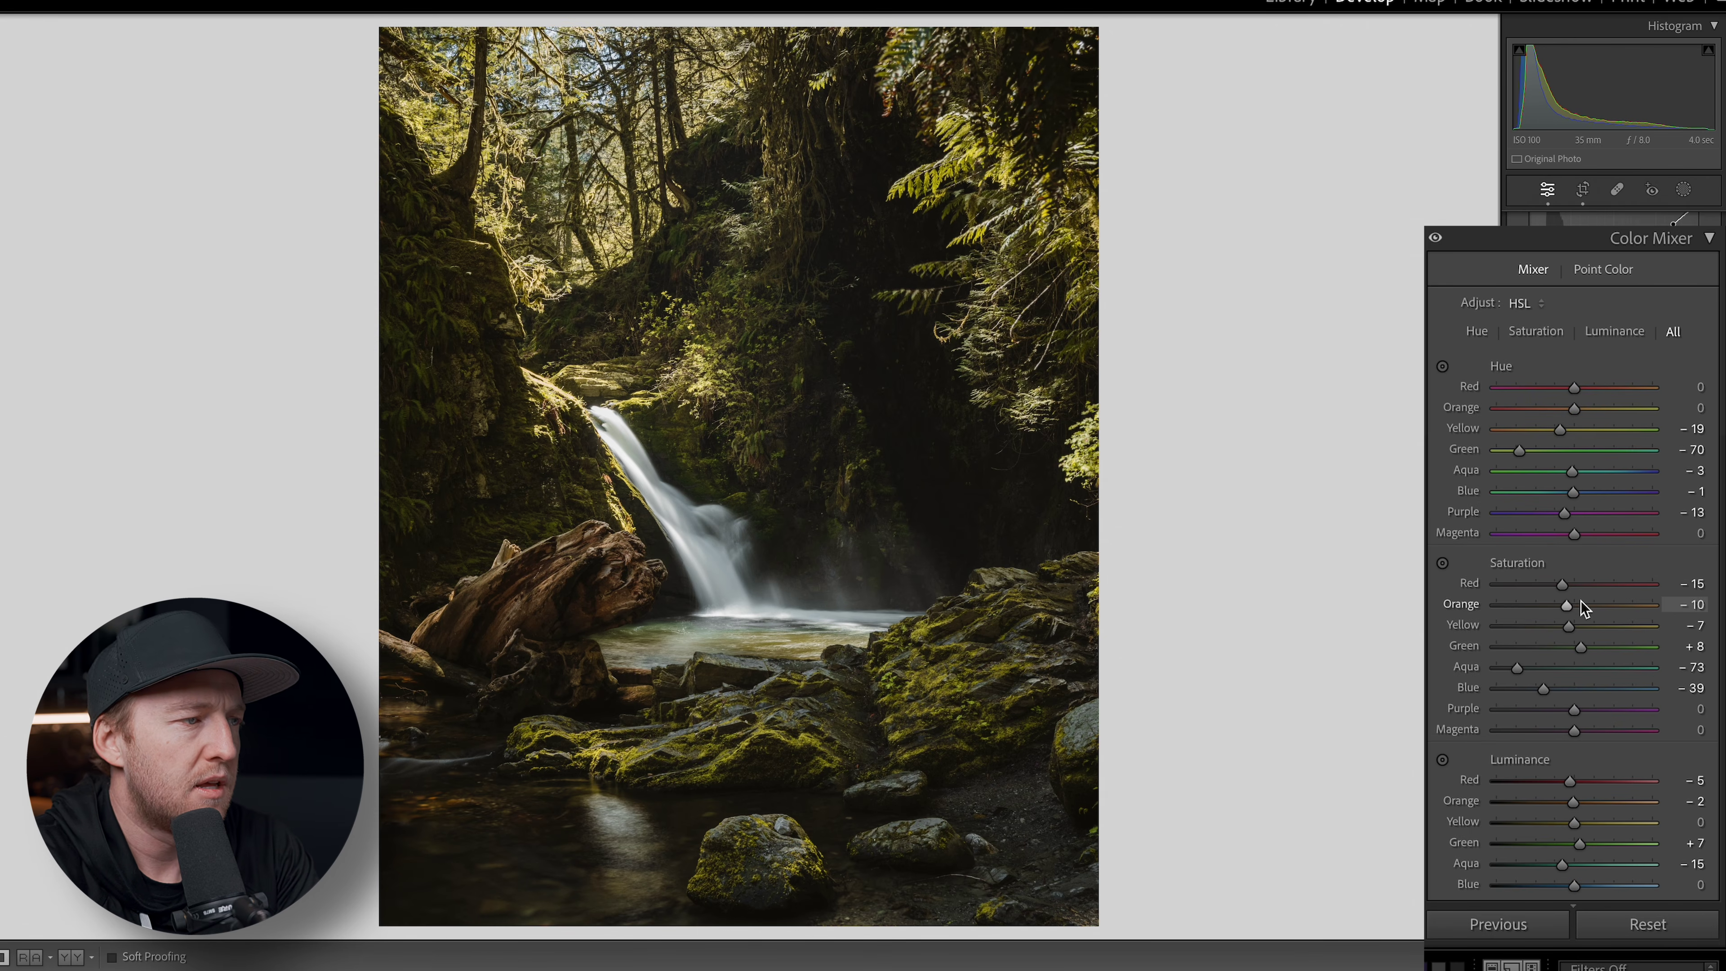
In Color Grading, shift the highlights tint slightly towards yellow and set Blending to 100
{"action": "scroll", "coordinate": [1612, 717], "scroll_direction": "down", "scroll_amount": 8}
{"action": "scroll", "coordinate": [1618, 722], "scroll_direction": "down", "scroll_amount": 1}
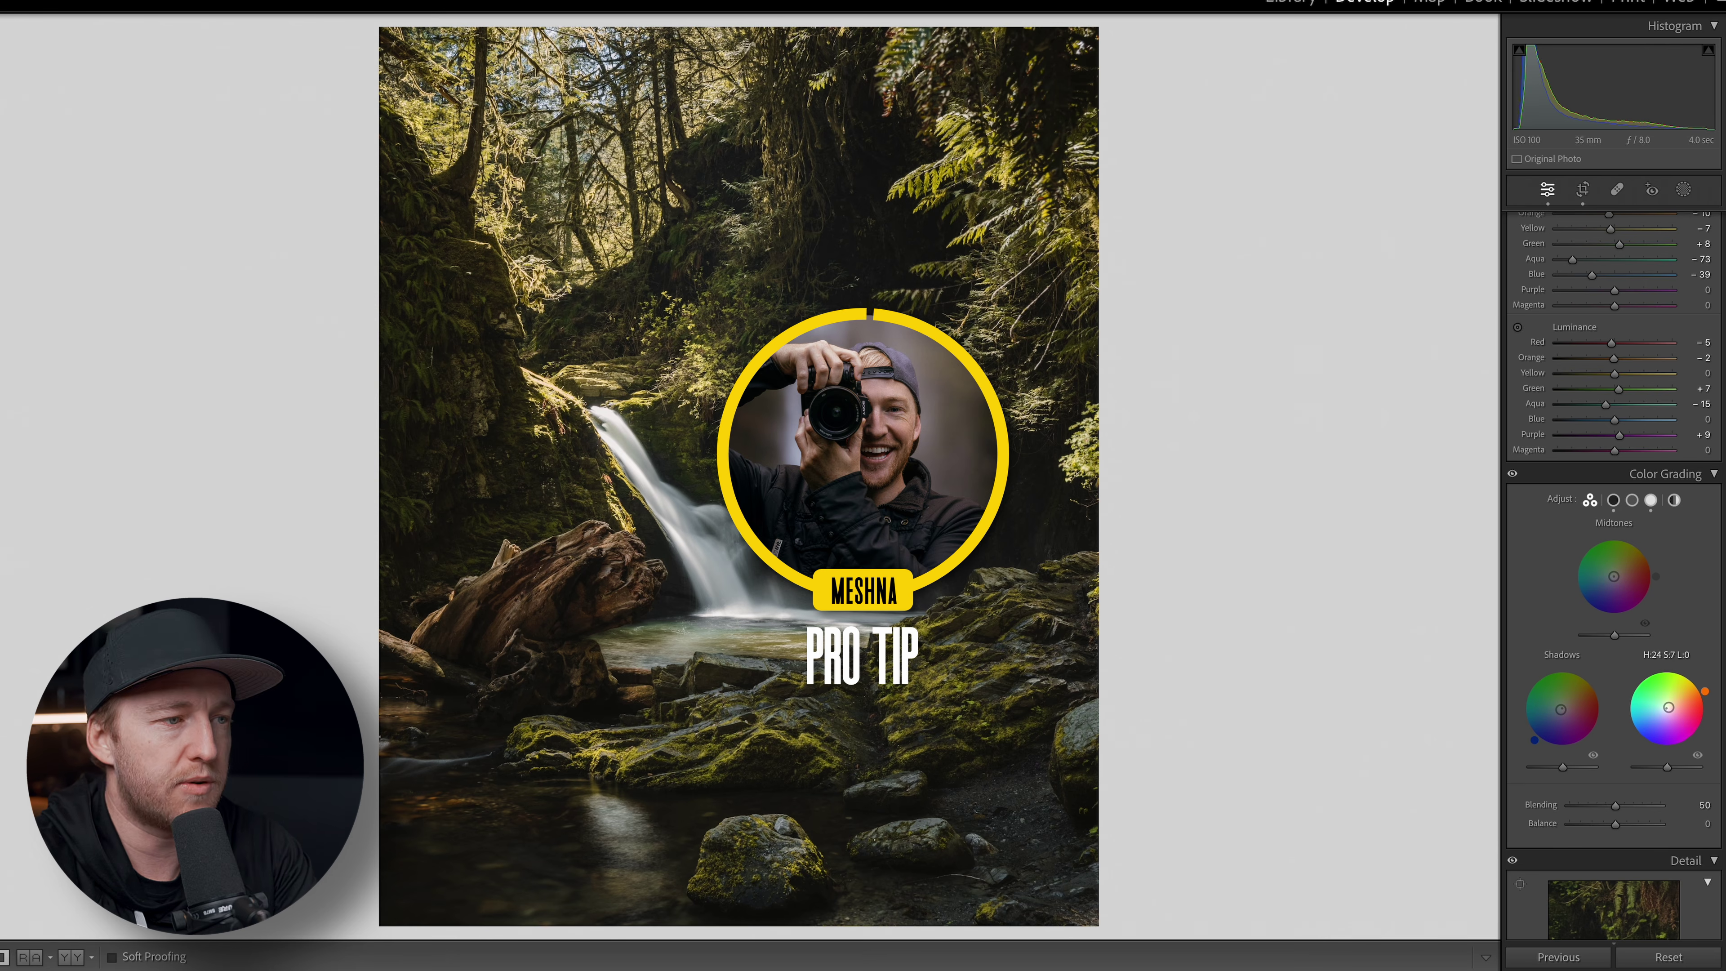
{"action": "left_click_drag", "start_coordinate": [1703, 691], "coordinate": [1700, 684]}
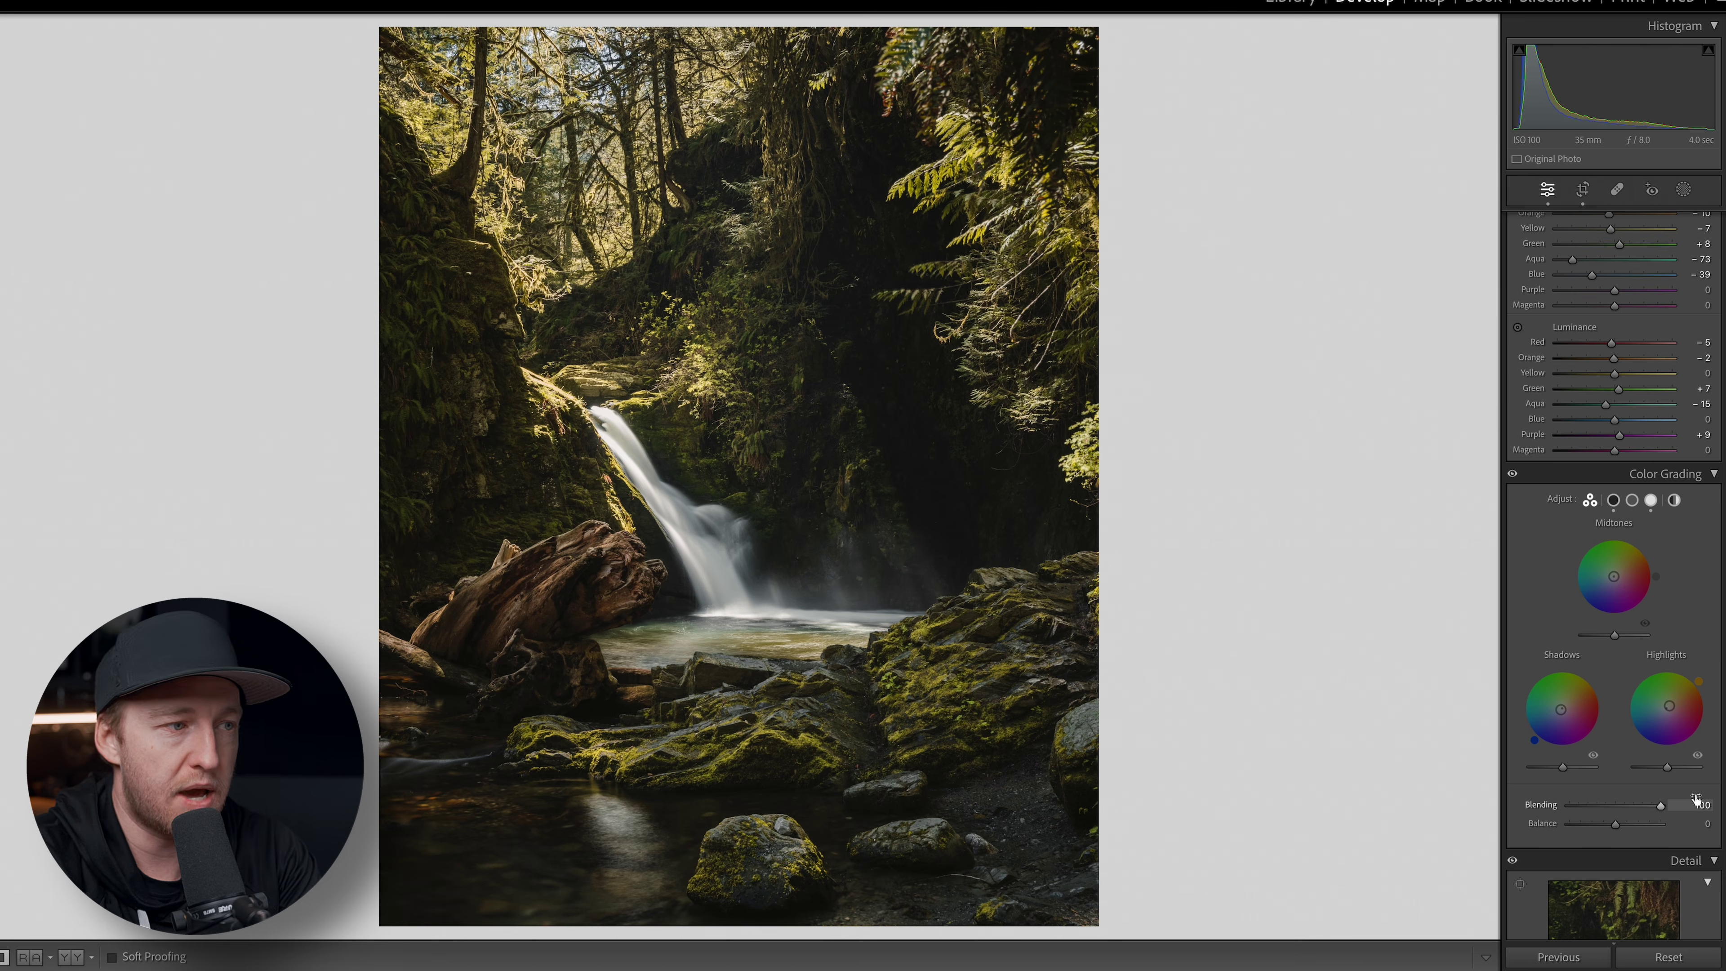
Add a large radial gradient mask covering most of the waterfall photo and raise its exposure slightly
{"action": "scroll", "coordinate": [1685, 794], "scroll_direction": "up", "scroll_amount": 15}
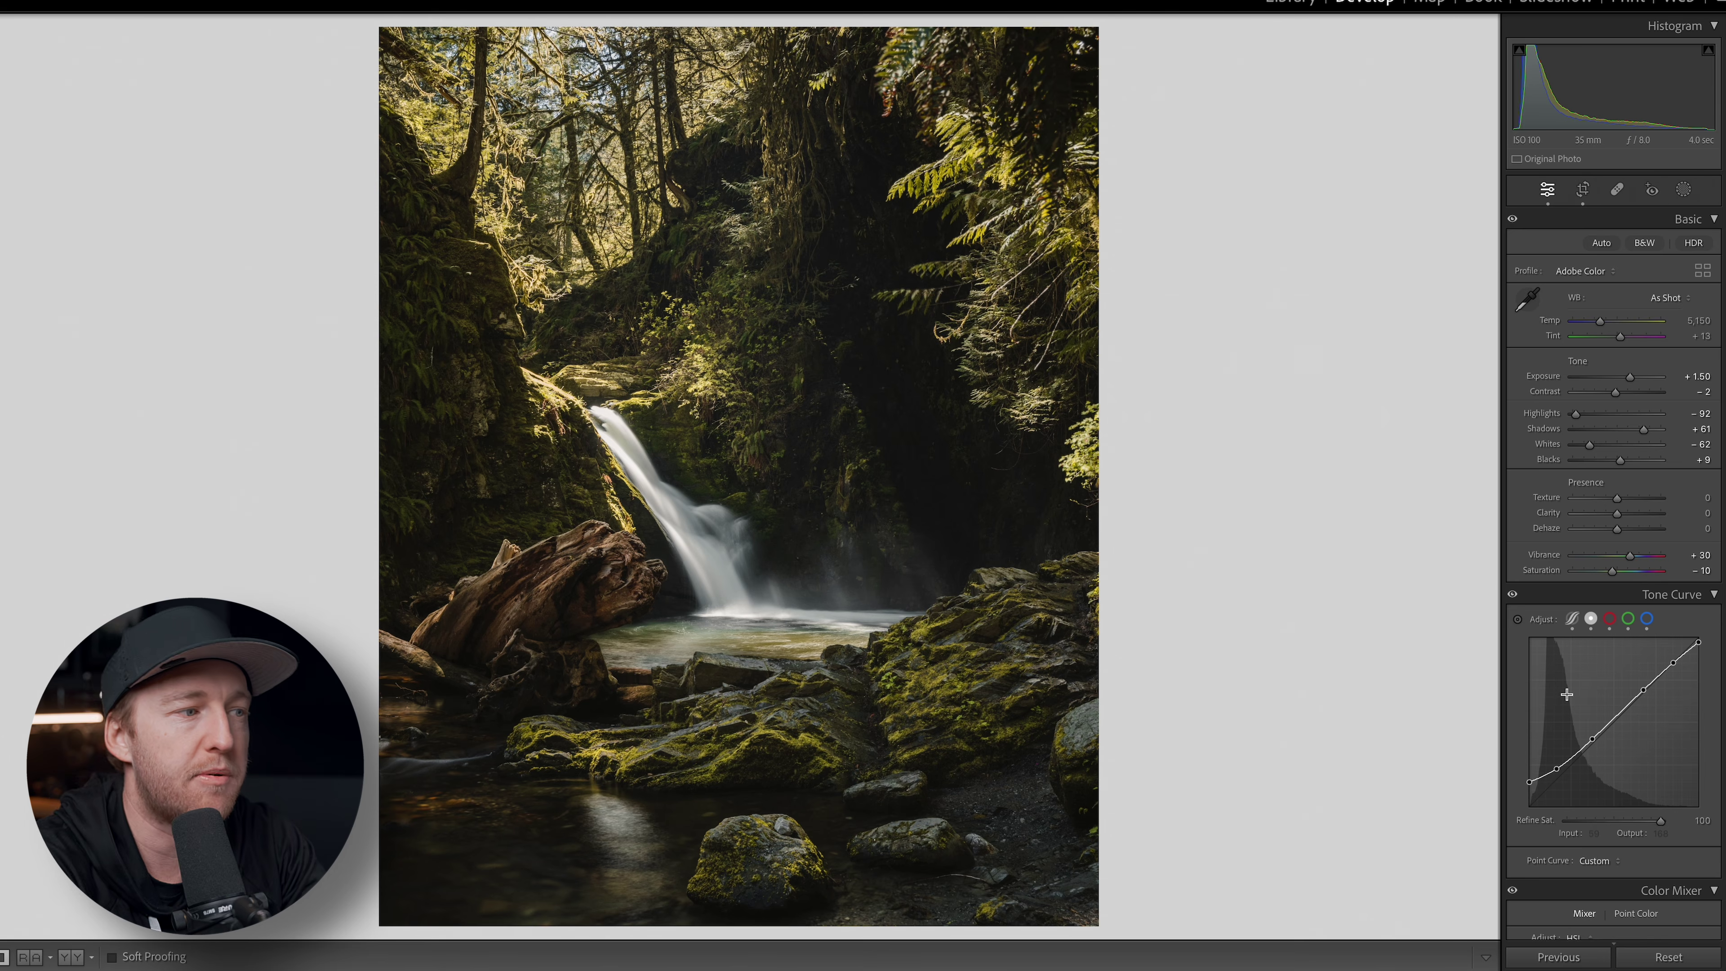
{"action": "key", "text": "shift+m"}
{"action": "left_click_drag", "start_coordinate": [719, 392], "coordinate": [1110, 820]}
{"action": "left_click_drag", "start_coordinate": [722, 391], "coordinate": [739, 467]}
{"action": "left_click_drag", "start_coordinate": [1619, 375], "coordinate": [1622, 375]}
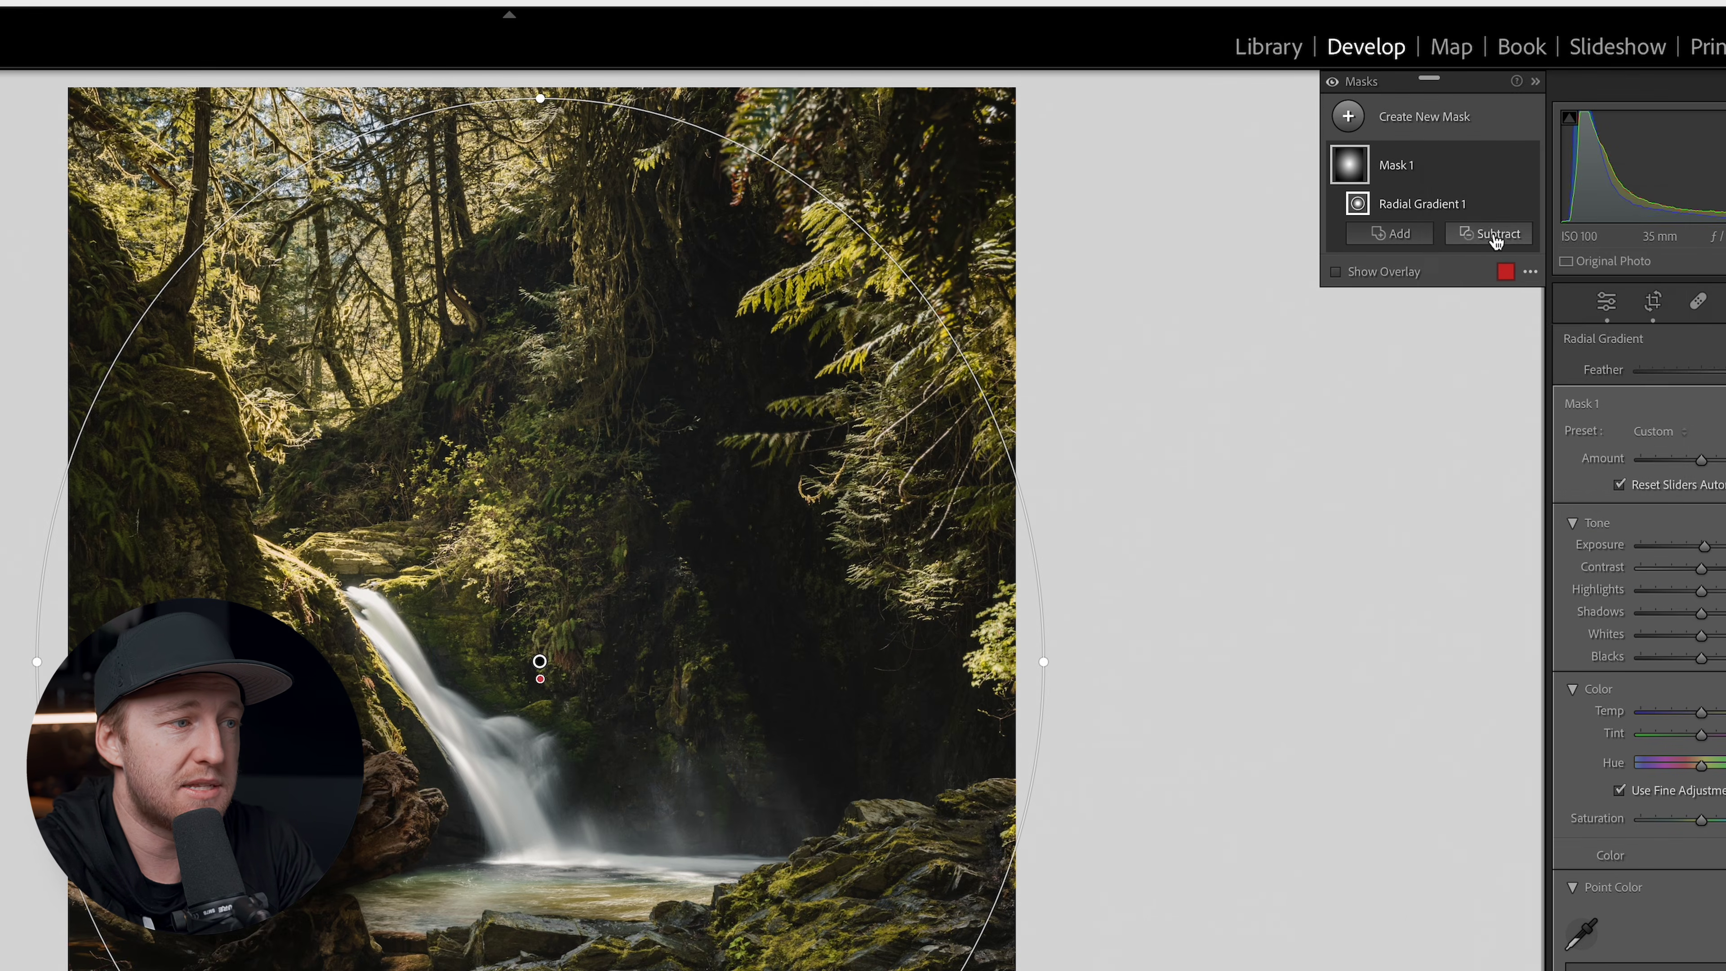
Duplicate and invert the large radial mask, and set the inverted copy's exposure to about −0.41 to darken the photo's edges
{"action": "right_click", "coordinate": [1427, 85]}
{"action": "left_click", "coordinate": [1525, 233]}
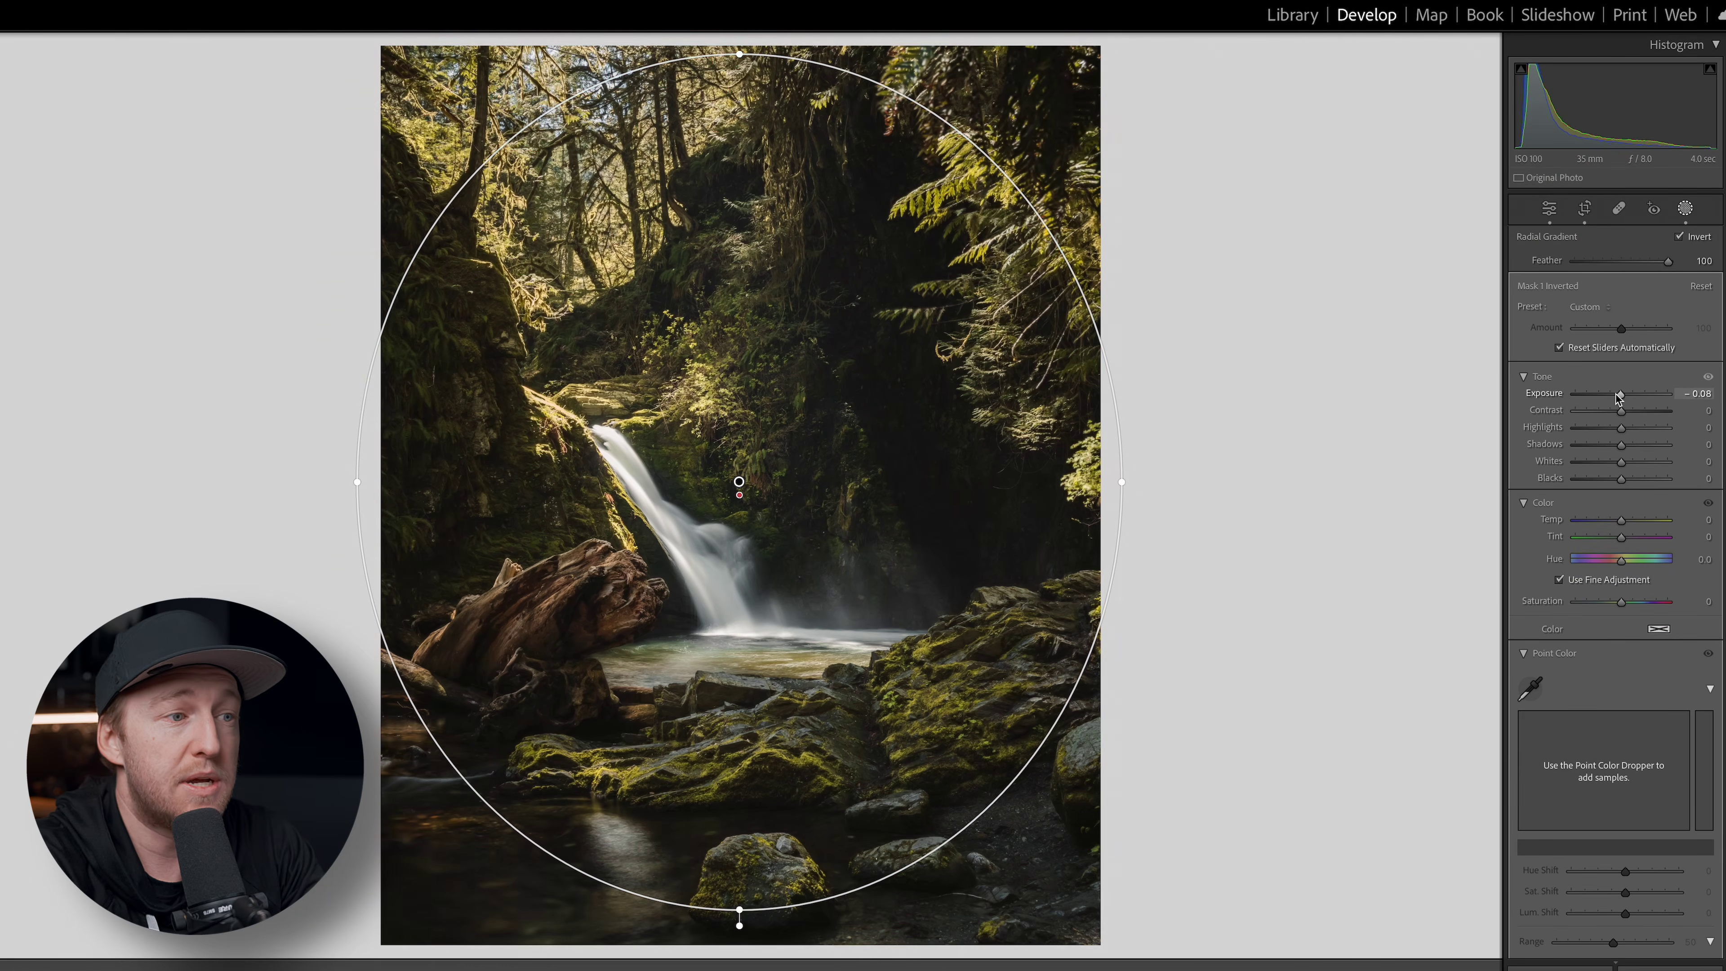
{"action": "left_click_drag", "start_coordinate": [1621, 394], "coordinate": [1615, 397]}
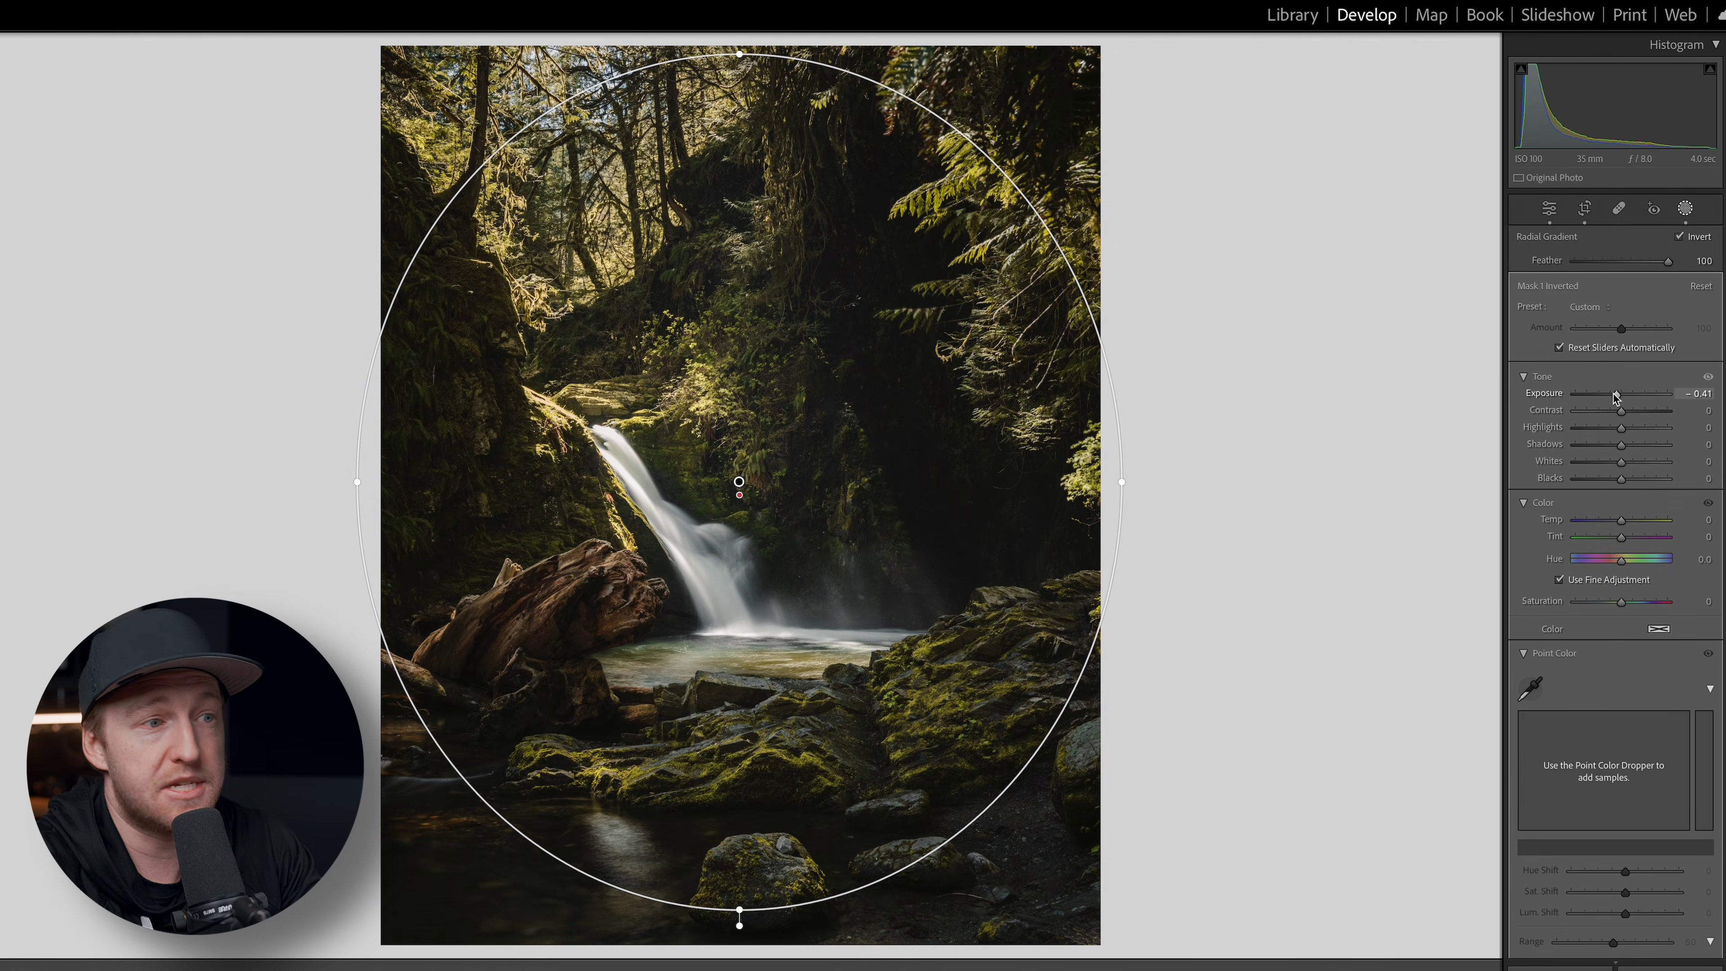
Add a diagonal linear gradient over the lower-right rocks, shift it towards the corner and lower its exposure slightly
{"action": "key", "text": "m"}
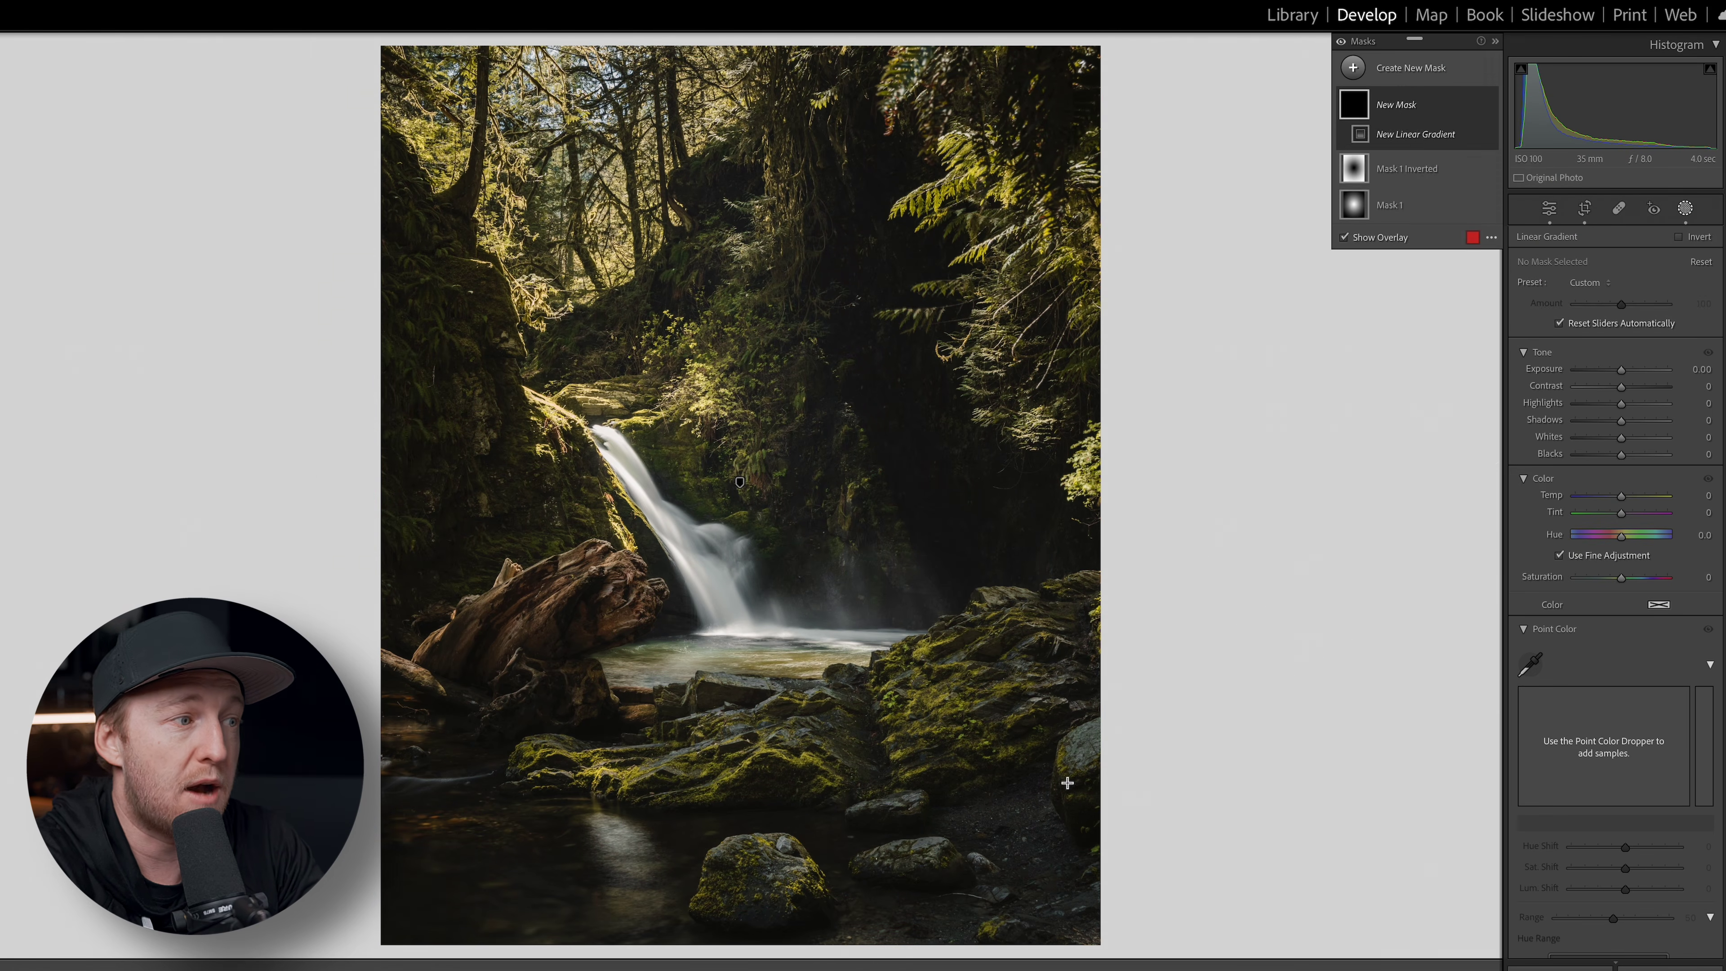
{"action": "left_click_drag", "start_coordinate": [958, 884], "coordinate": [785, 589]}
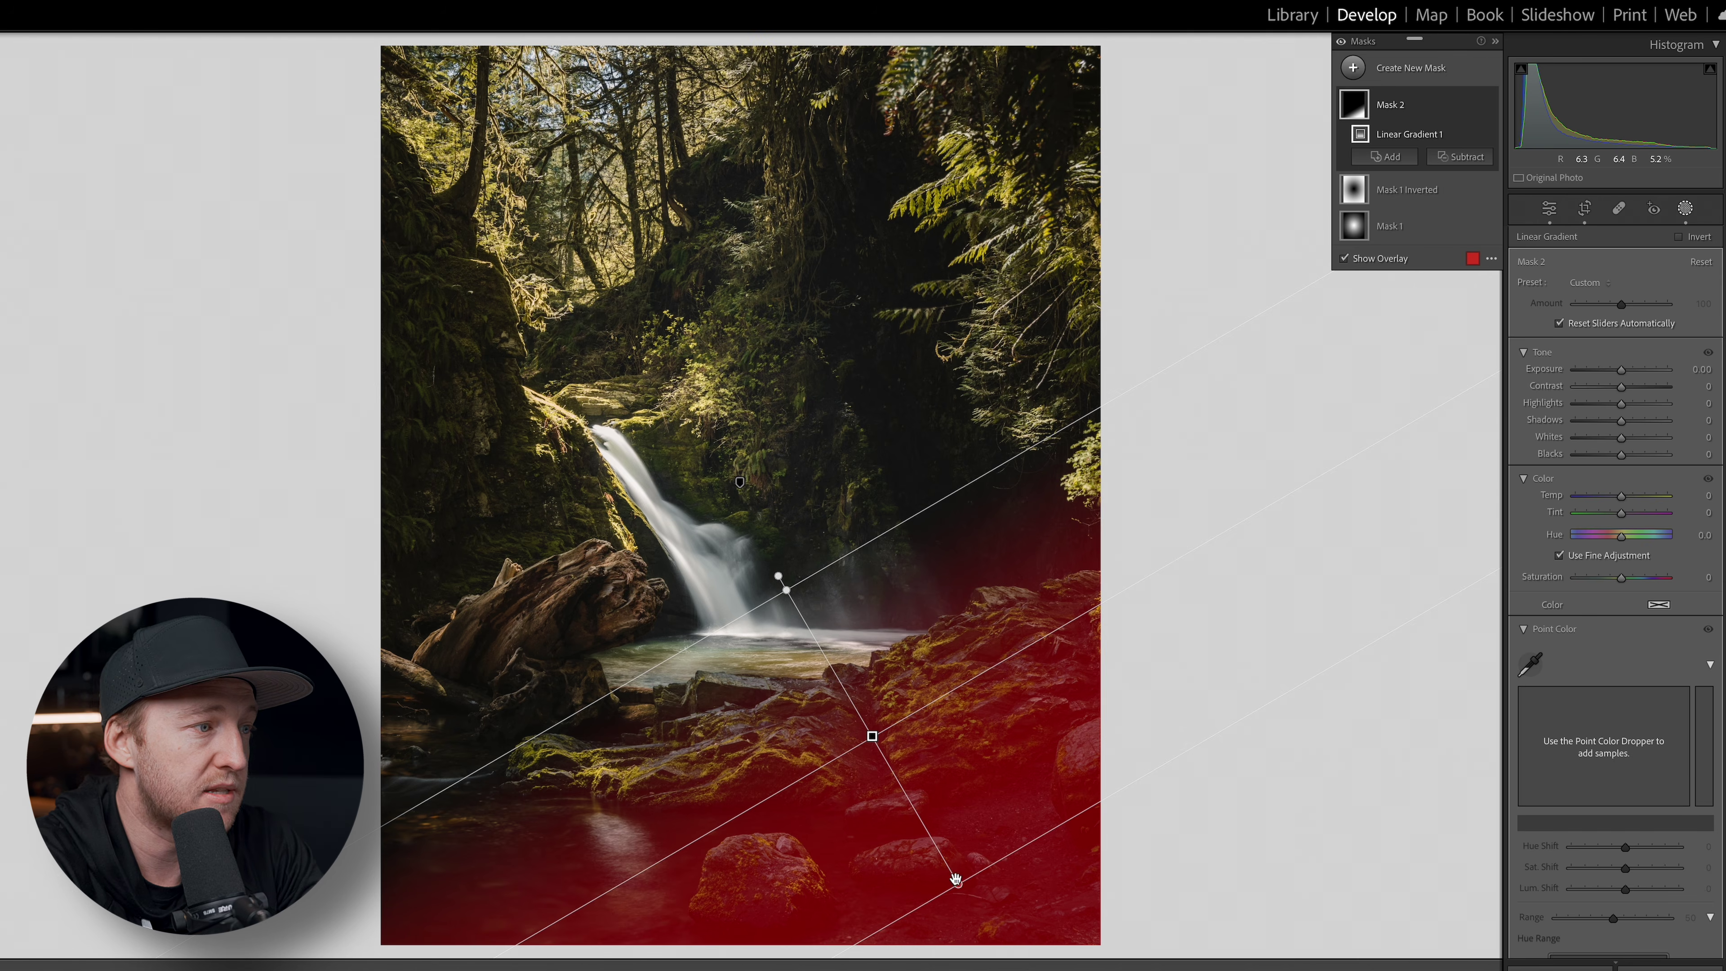
{"action": "left_click_drag", "start_coordinate": [956, 880], "coordinate": [990, 940]}
{"action": "left_click_drag", "start_coordinate": [893, 765], "coordinate": [898, 787]}
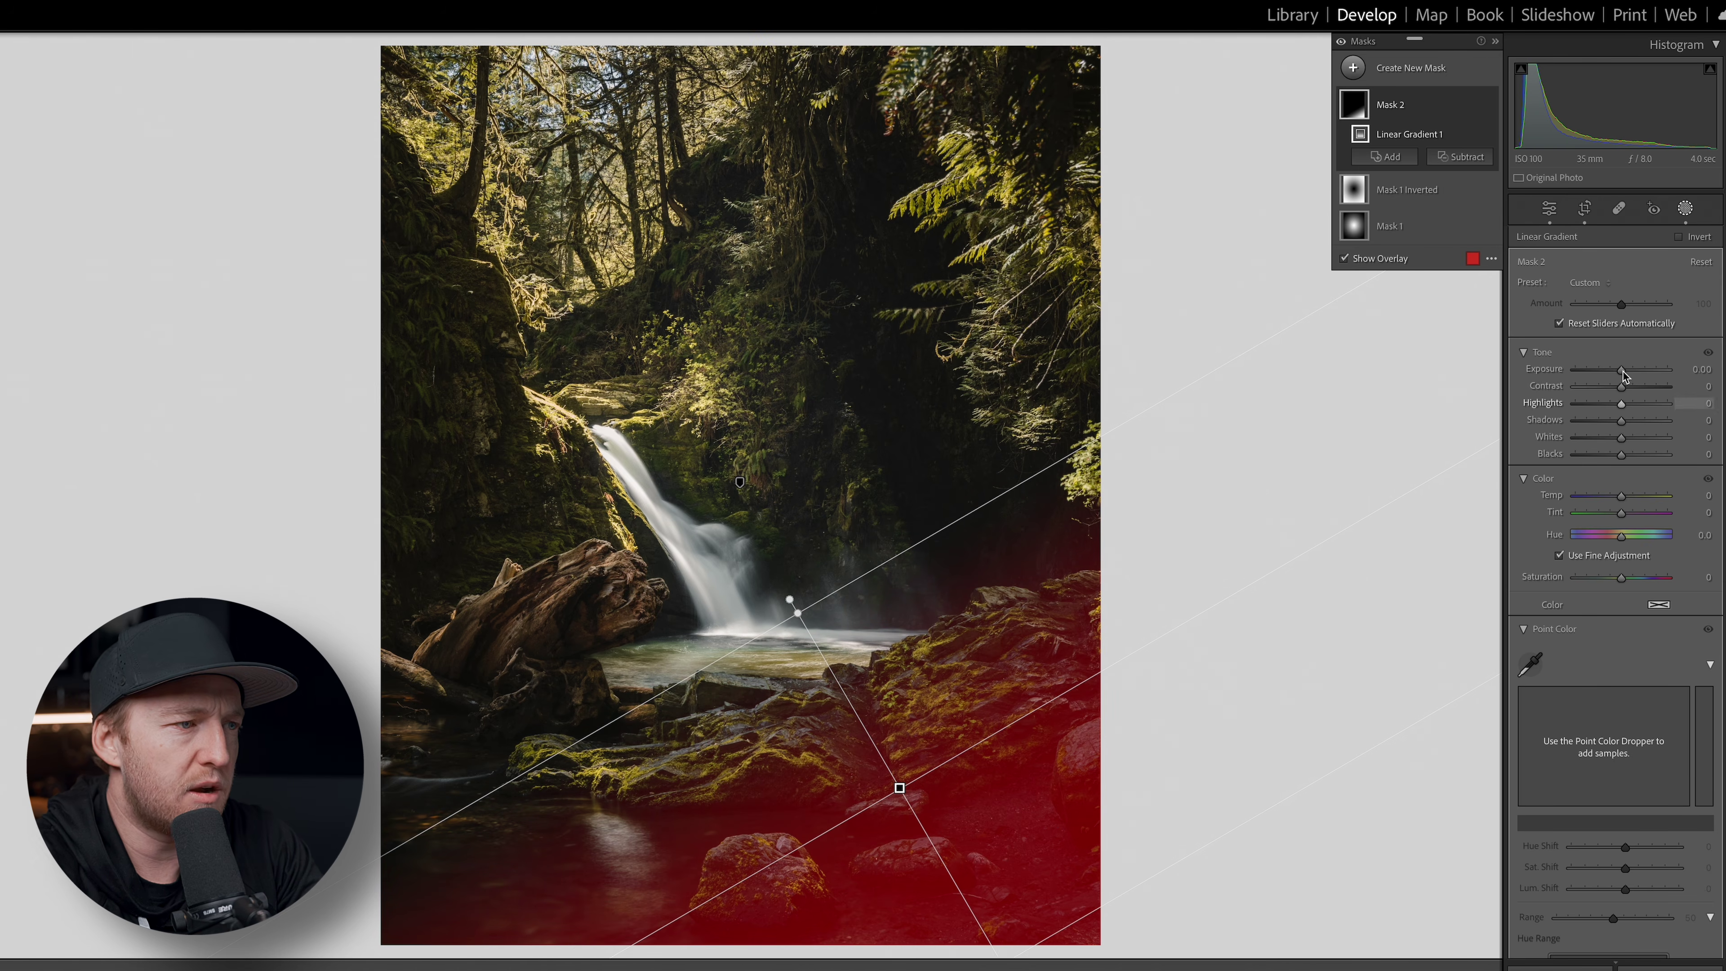
{"action": "left_click_drag", "start_coordinate": [1619, 369], "coordinate": [1616, 373]}
Add linear gradients from the photo's upper-right side and lower-left corner to darken them, with the lower-left exposure at about −0.14
{"action": "left_click_drag", "start_coordinate": [1127, 158], "coordinate": [820, 326]}
{"action": "left_click_drag", "start_coordinate": [1622, 374], "coordinate": [1622, 374]}
{"action": "left_click_drag", "start_coordinate": [388, 770], "coordinate": [716, 623]}
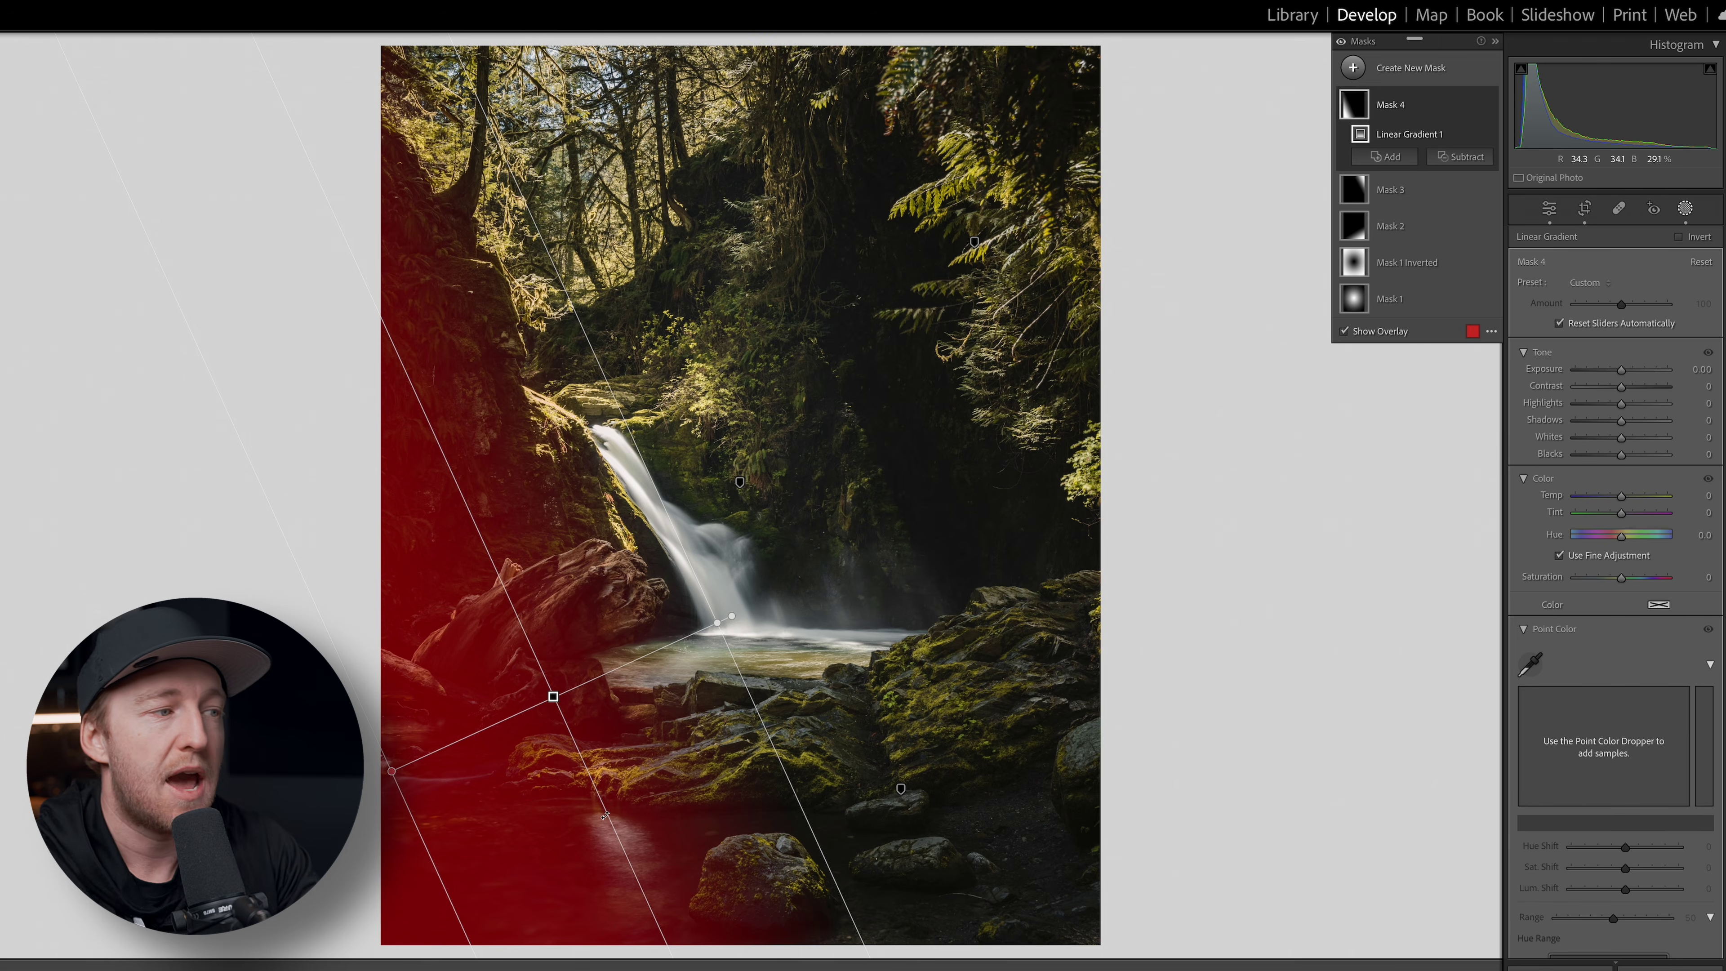
{"action": "left_click_drag", "start_coordinate": [605, 814], "coordinate": [617, 808]}
{"action": "left_click_drag", "start_coordinate": [1621, 372], "coordinate": [1618, 371]}
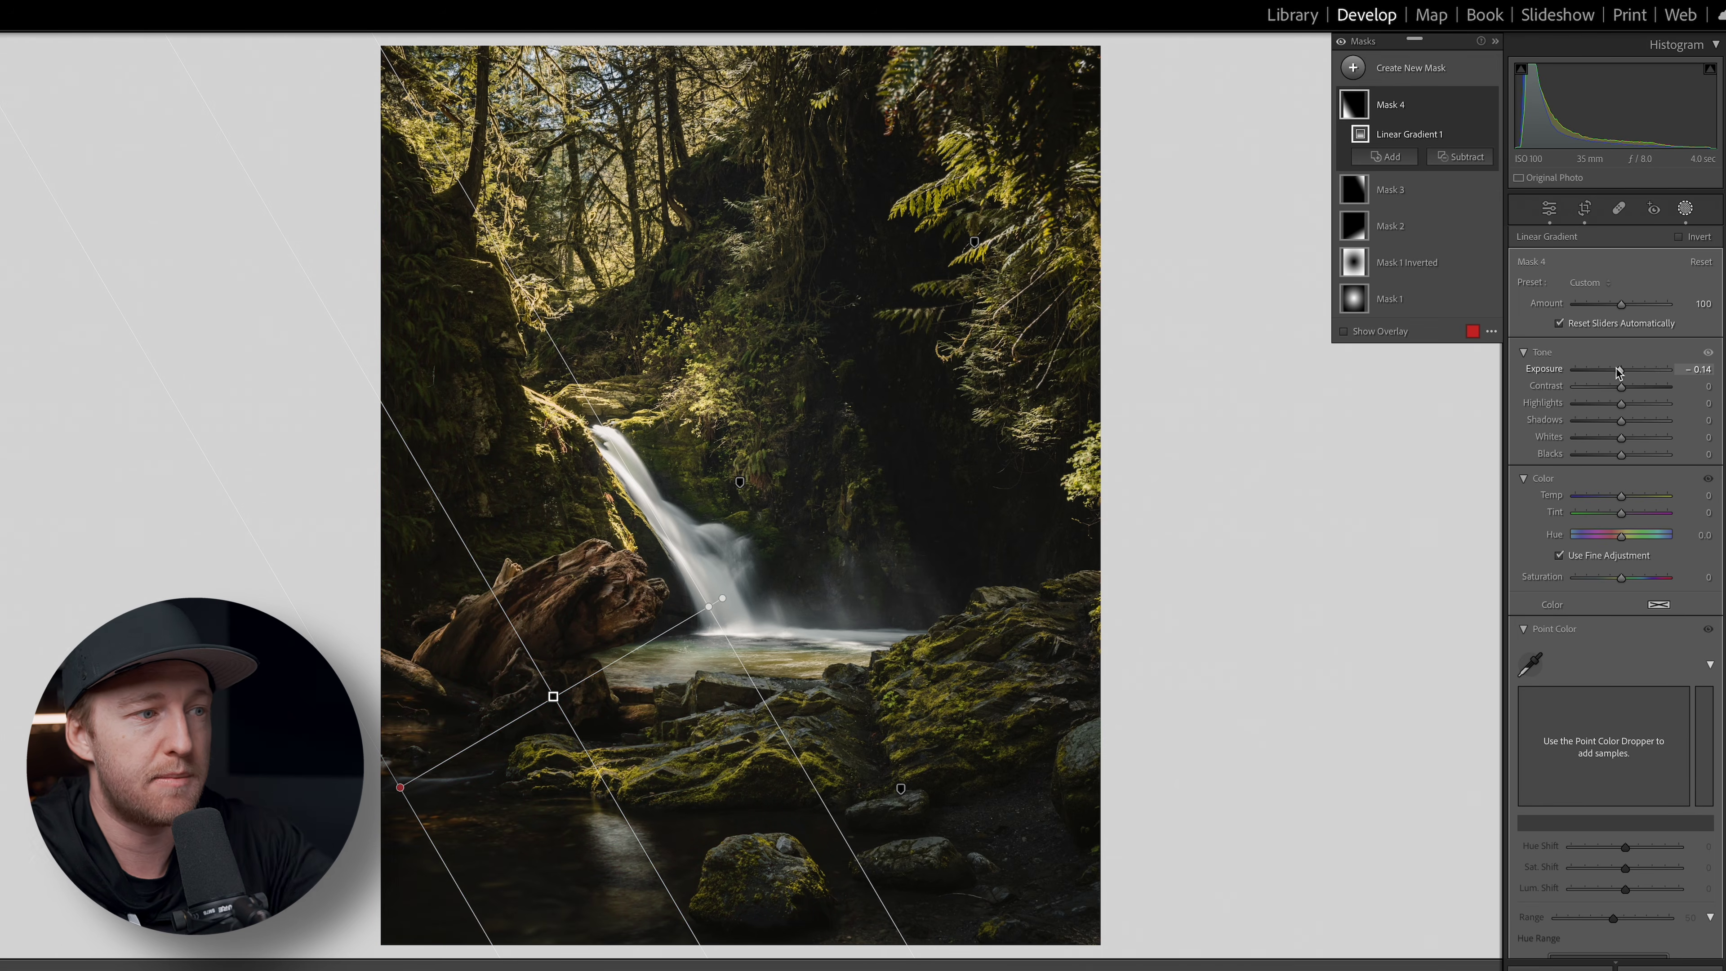
{"action": "left_click_drag", "start_coordinate": [393, 789], "coordinate": [386, 796]}
Add a wide elliptical radial mask around the waterfall and pool, and set its exposure to 0.19
{"action": "key", "text": "shift+m"}
{"action": "left_click_drag", "start_coordinate": [719, 543], "coordinate": [756, 576]}
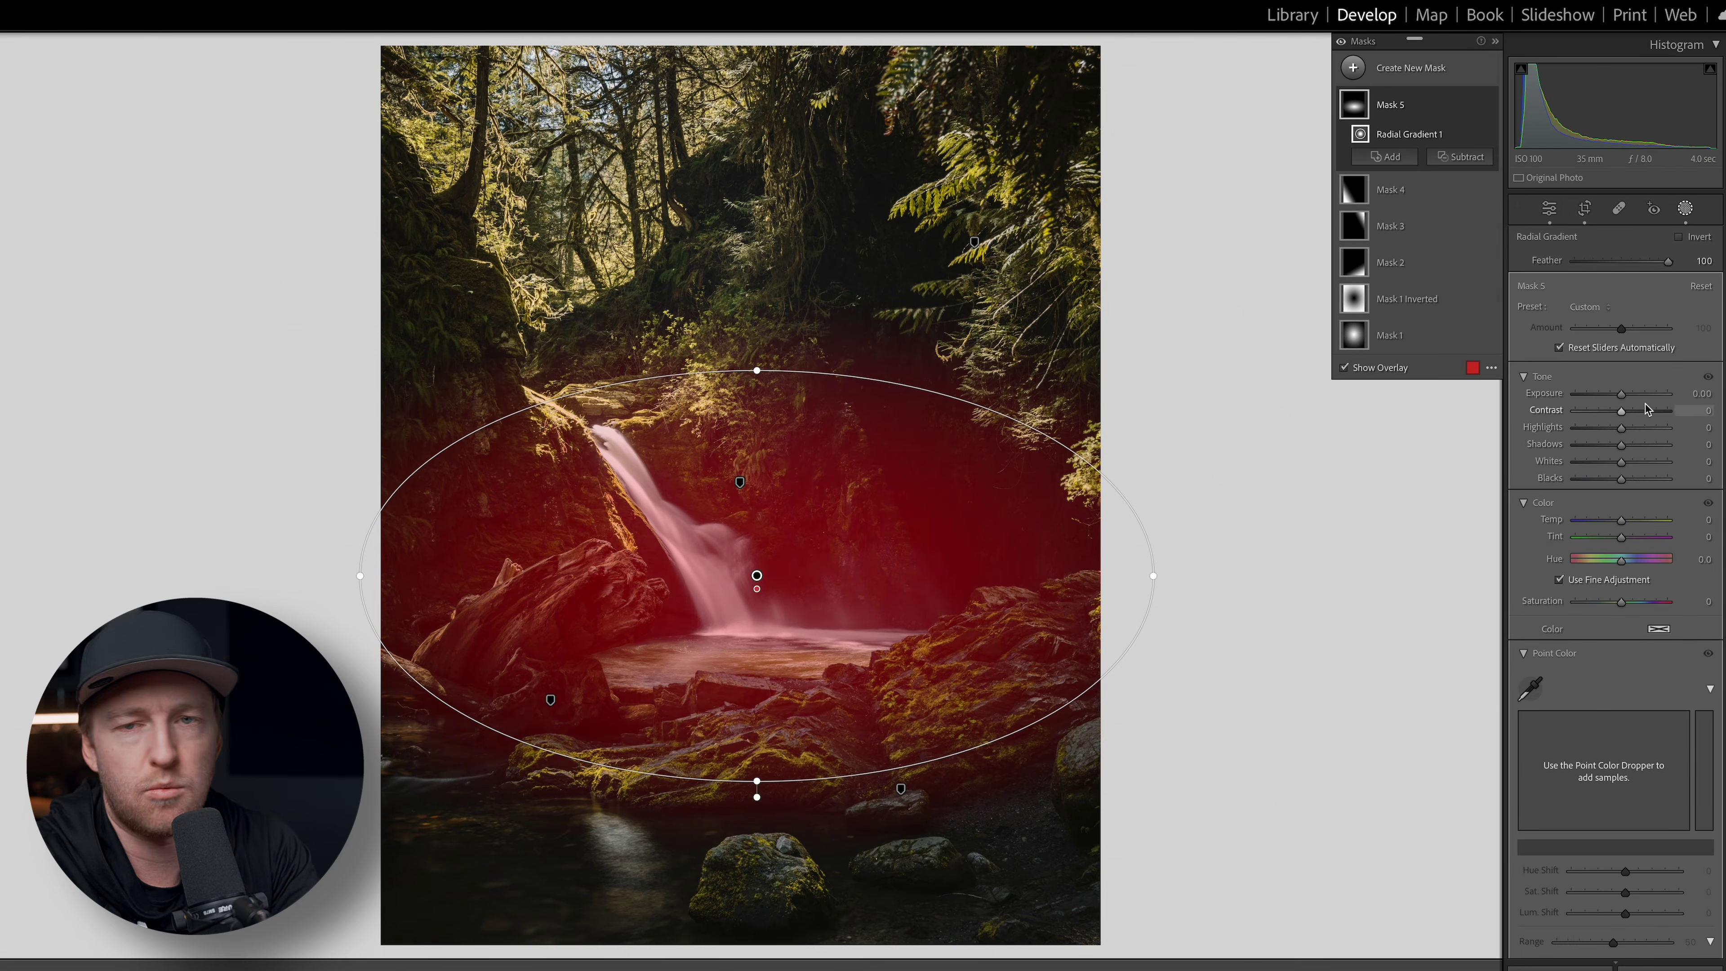
{"action": "left_click_drag", "start_coordinate": [1621, 394], "coordinate": [1624, 398]}
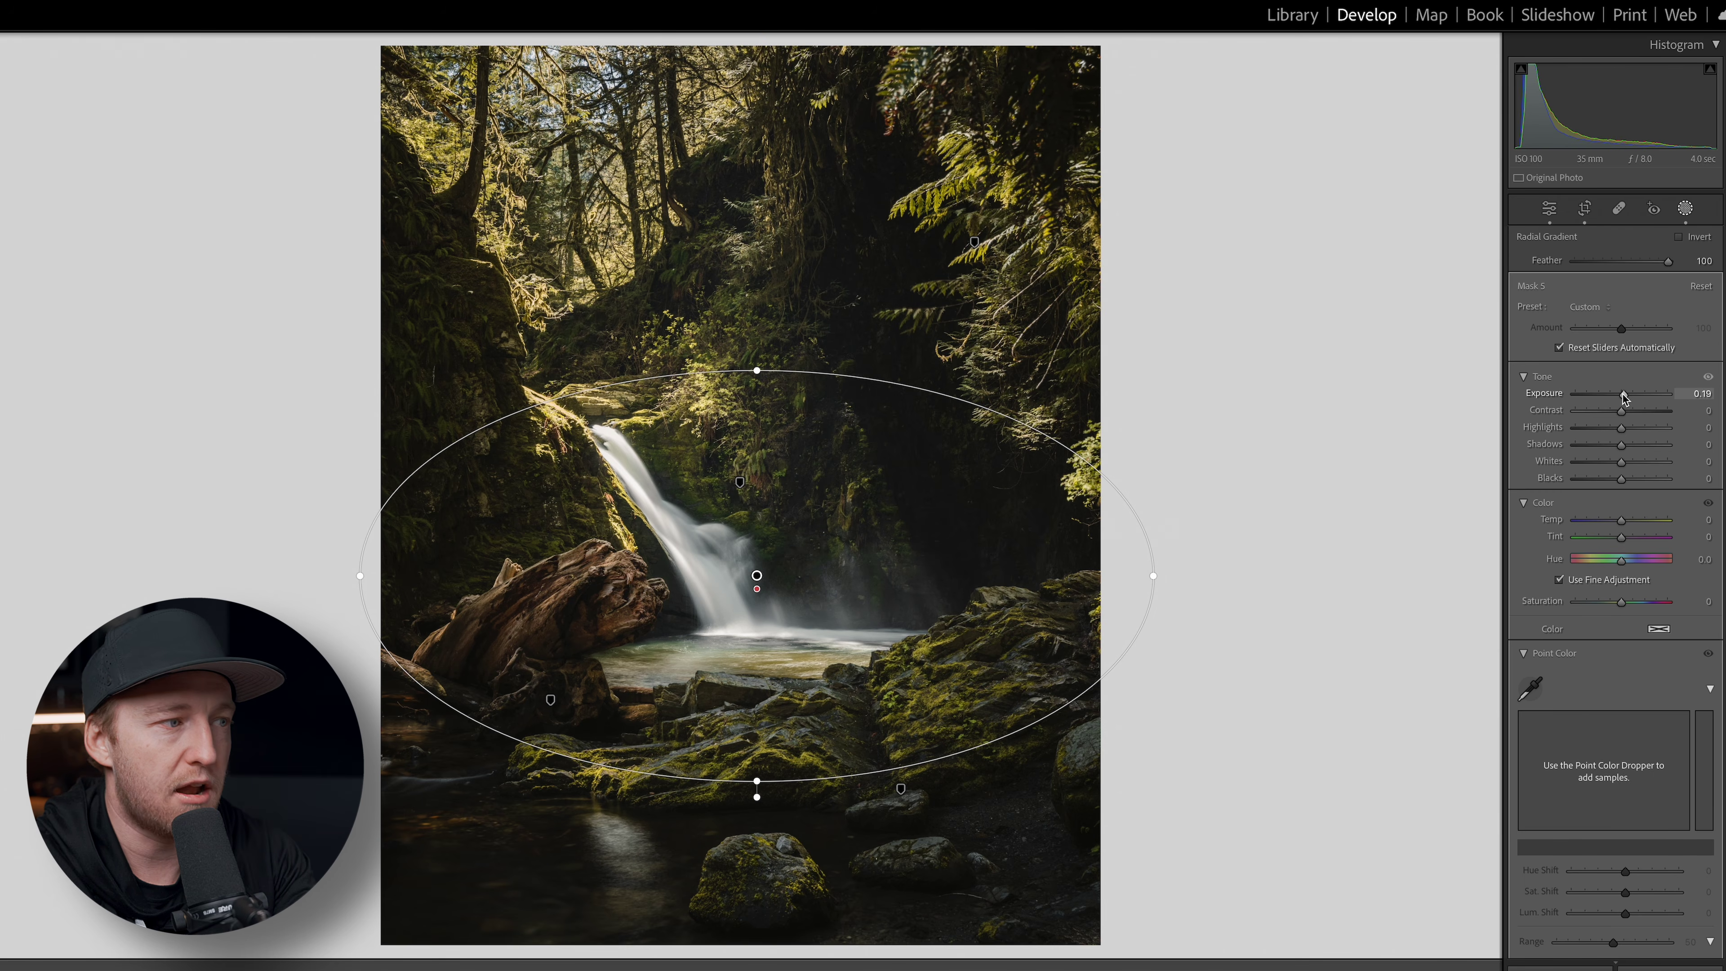
{"action": "left_click_drag", "start_coordinate": [1624, 398], "coordinate": [1623, 397]}
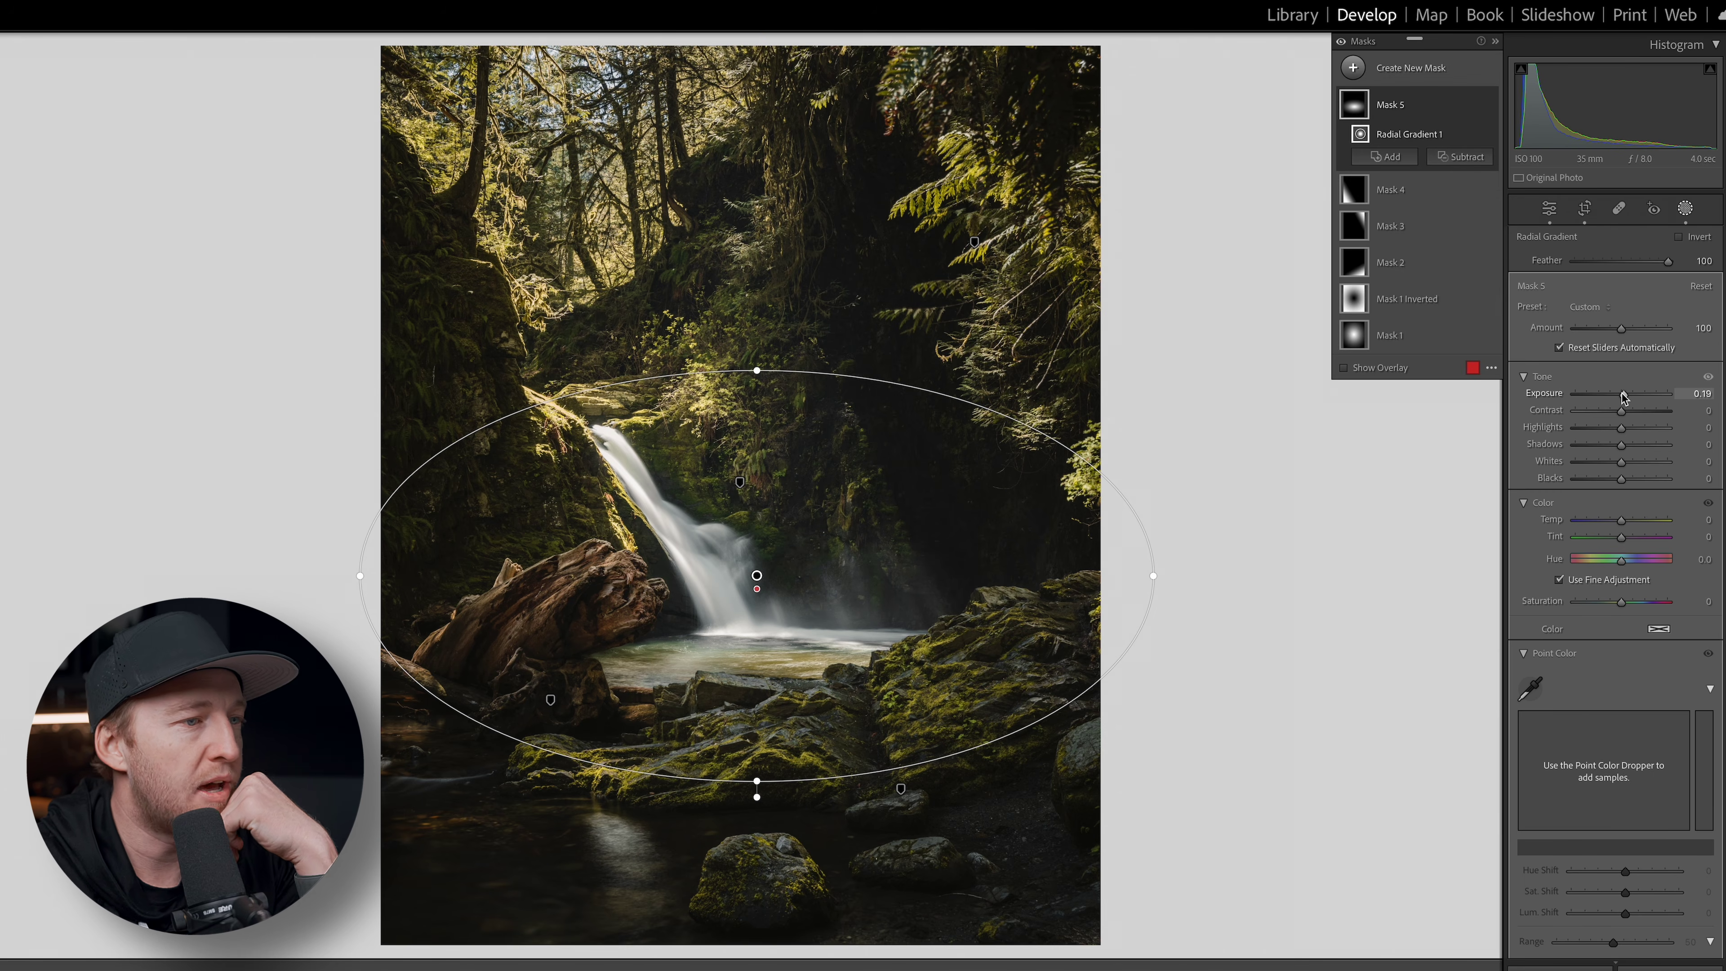
Add a radial mask over the sunlit trees in the photo's upper left and apply the Warm Glow preset
{"action": "key", "text": "shift+m"}
{"action": "left_click_drag", "start_coordinate": [581, 134], "coordinate": [904, 454]}
{"action": "left_click", "coordinate": [1591, 309]}
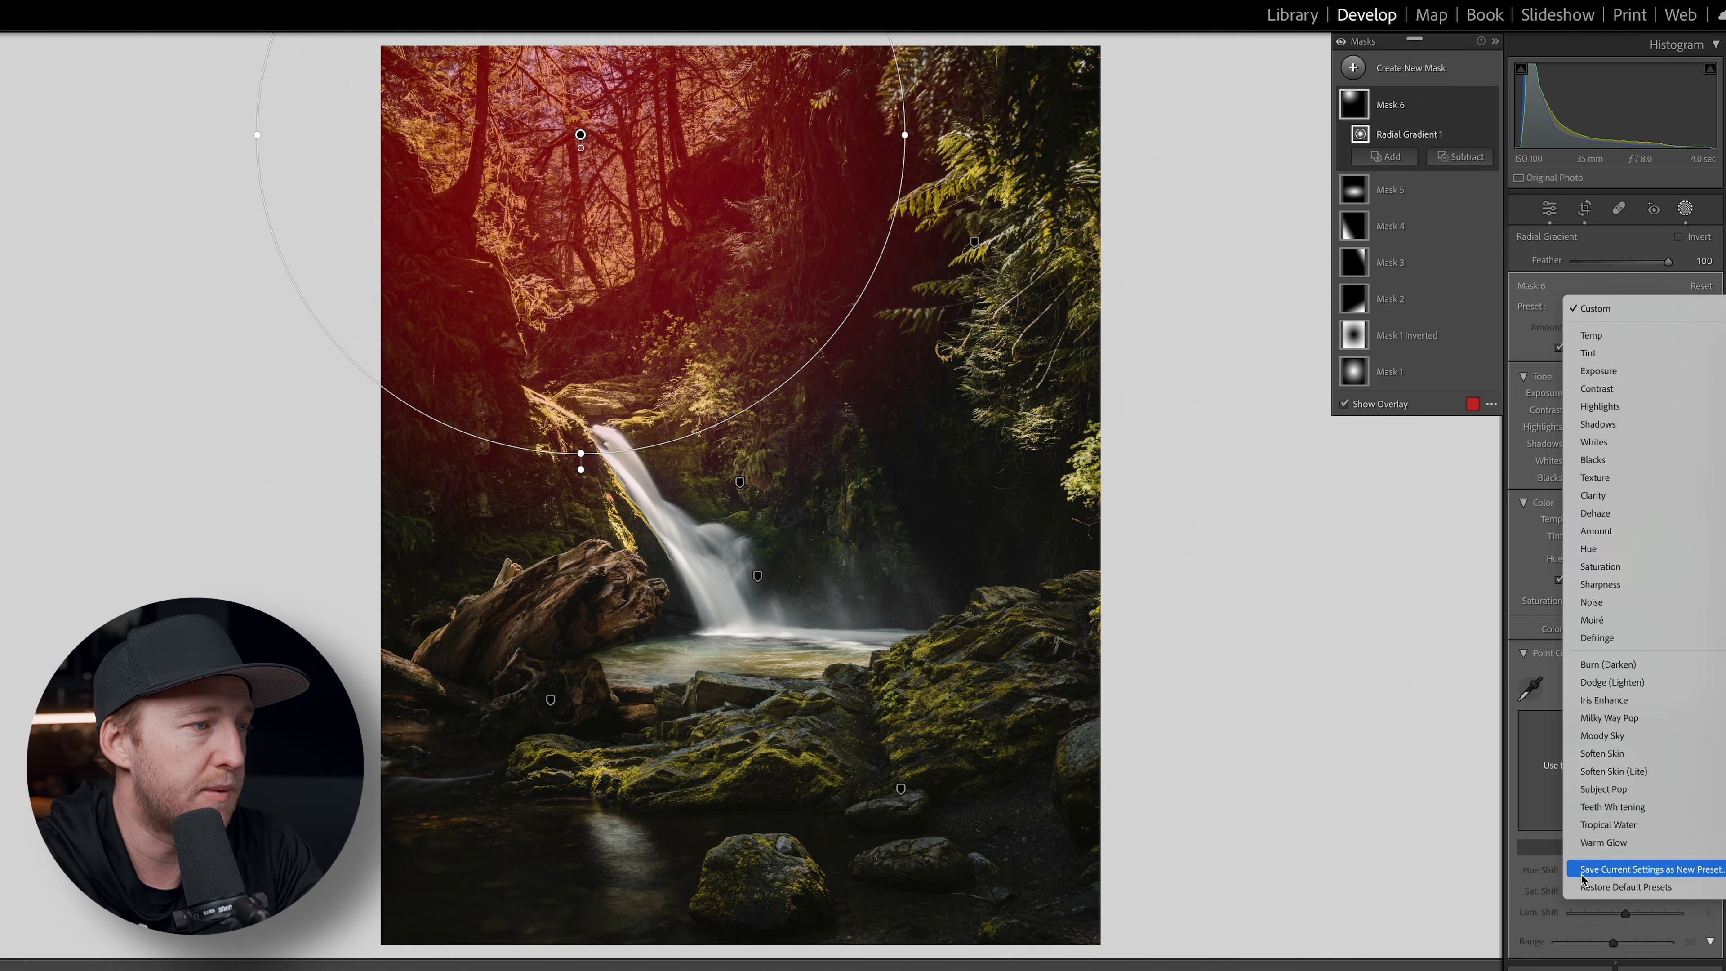
{"action": "left_click", "coordinate": [1451, 597]}
{"action": "key", "text": "o"}
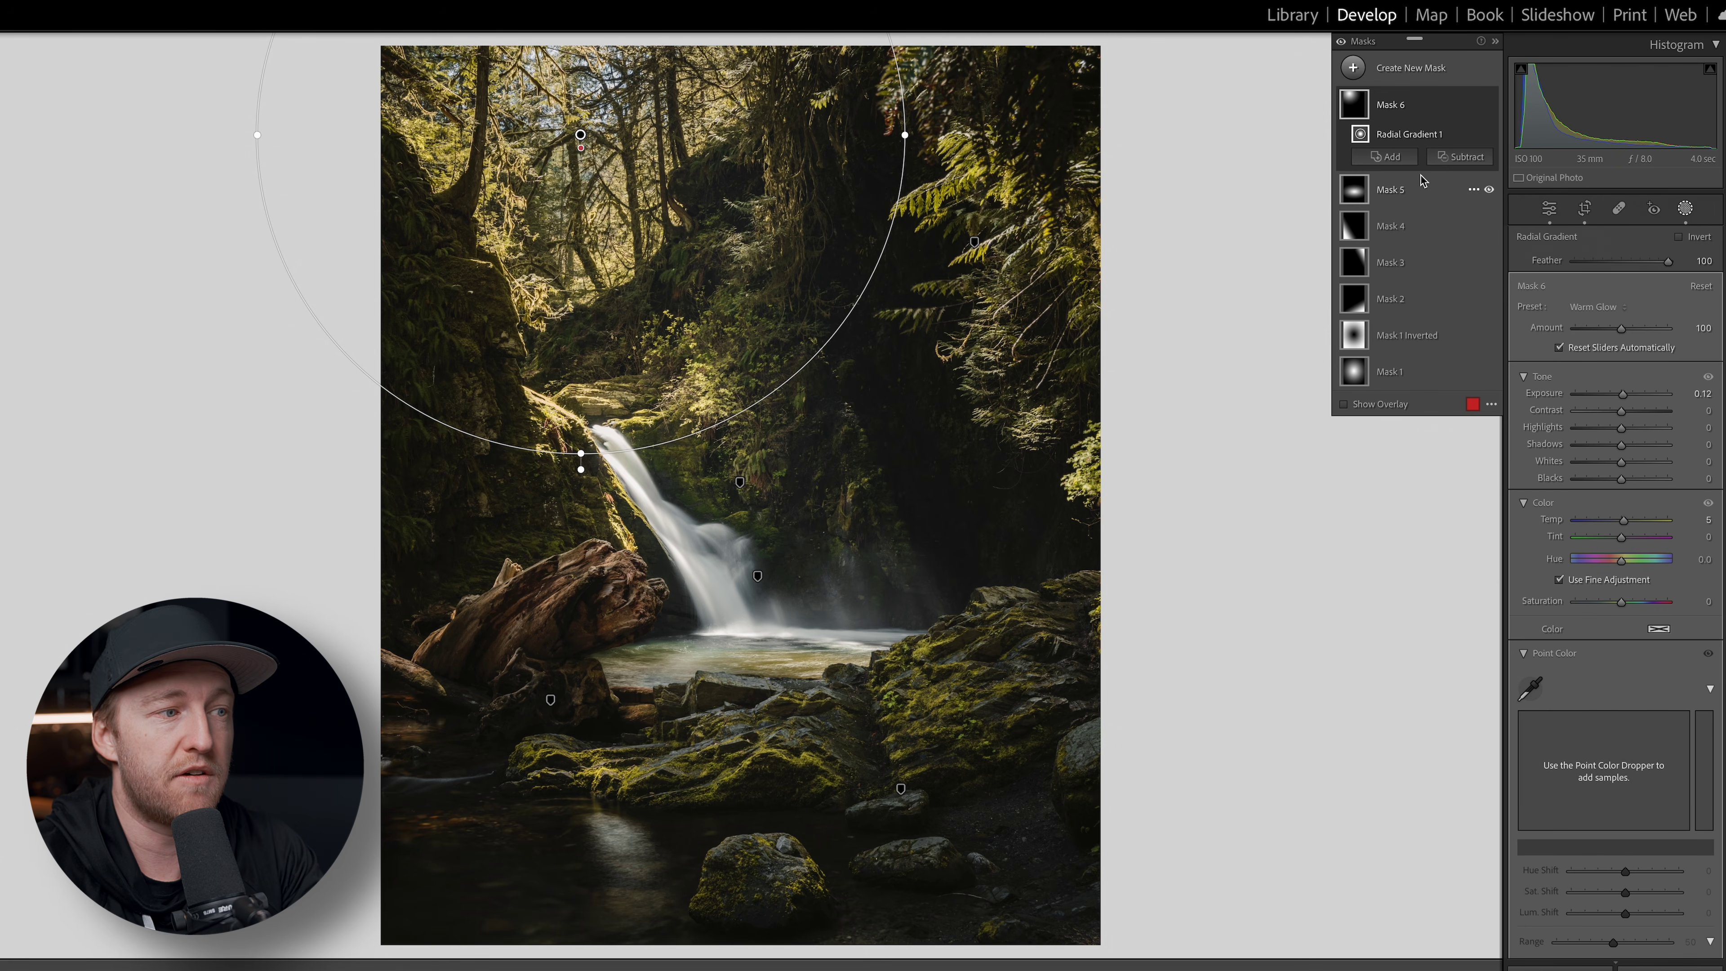
Add a larger radial mask from the upper-left trees down to the waterfall with the Warm Glow preset
{"action": "key", "text": "shift+m"}
{"action": "left_click_drag", "start_coordinate": [568, 90], "coordinate": [1083, 625]}
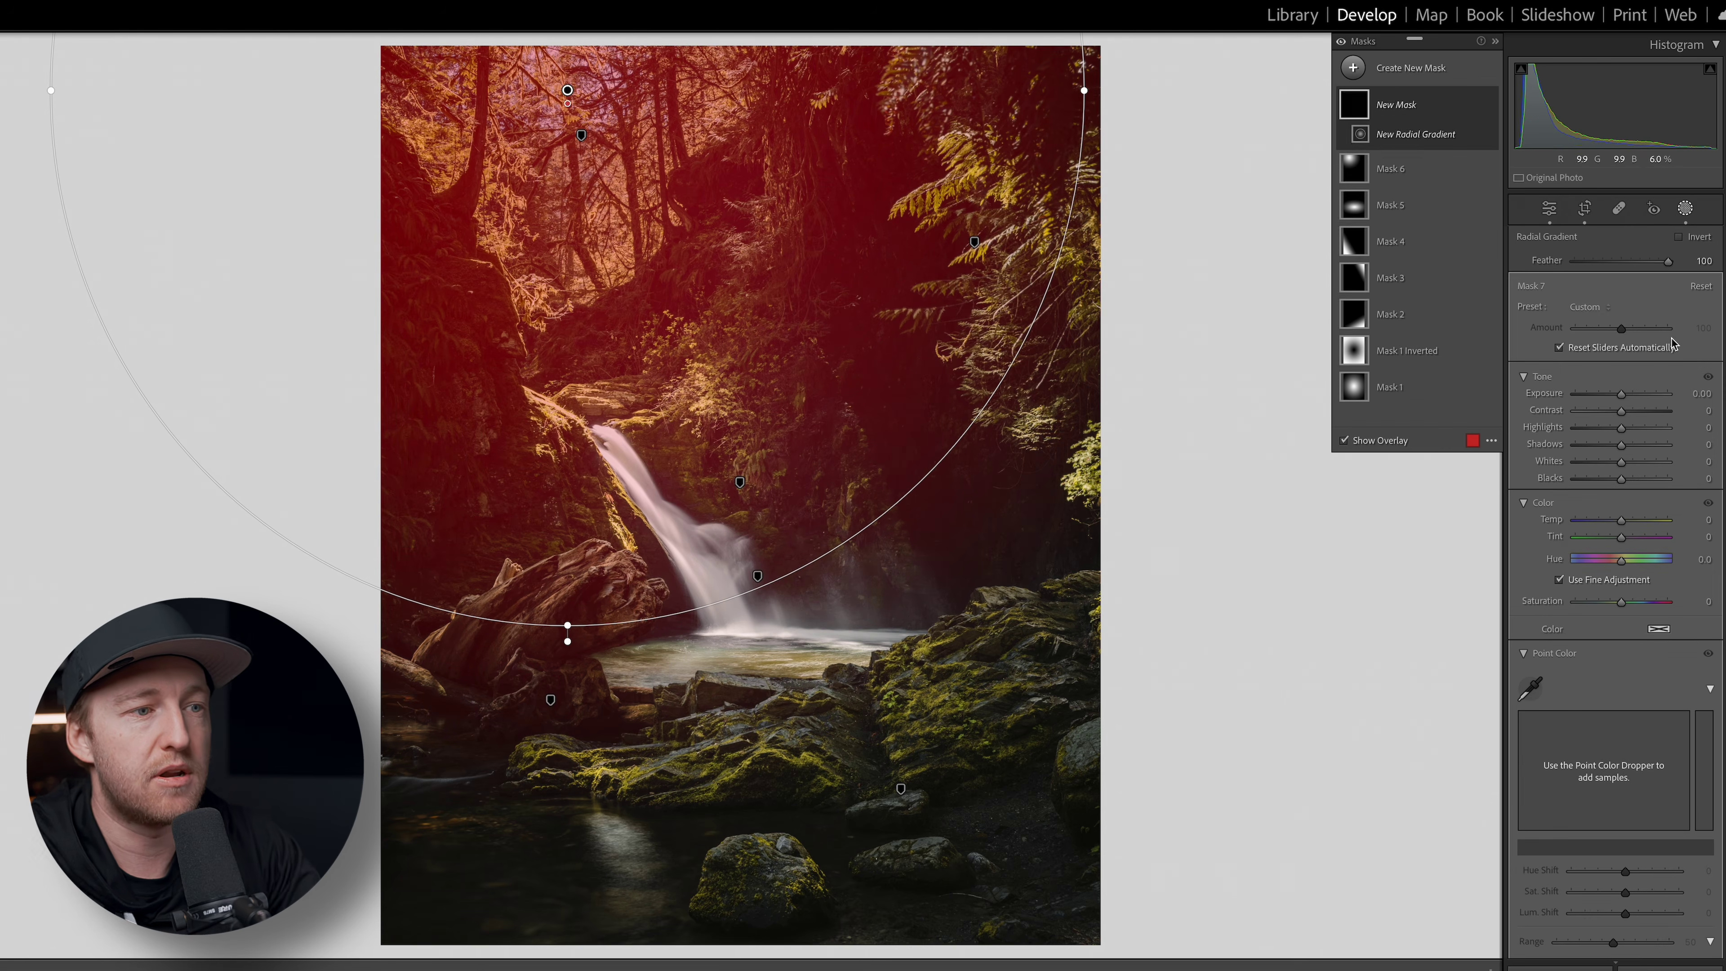
{"action": "left_click", "coordinate": [1602, 309]}
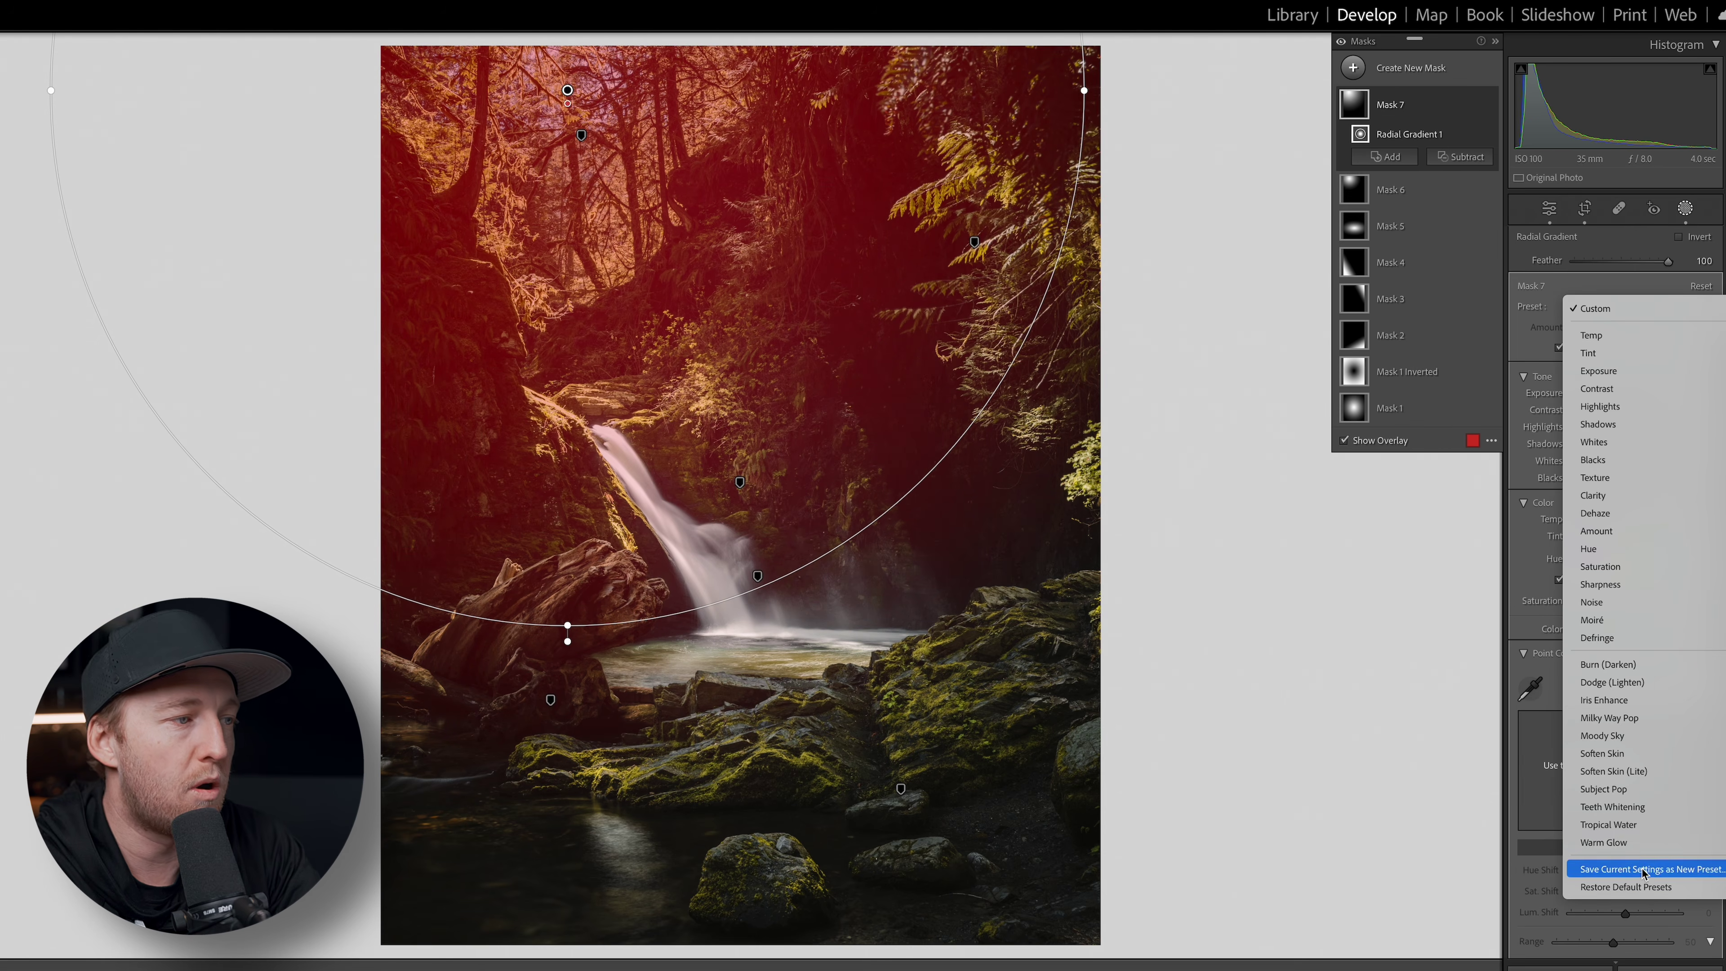
{"action": "left_click", "coordinate": [1634, 840]}
Draw a tall radial mask from the upper-left trees, tilt it towards the waterfall and move it further into the photo
{"action": "key", "text": "shift+m"}
{"action": "left_click_drag", "start_coordinate": [541, 117], "coordinate": [883, 697]}
{"action": "left_click_drag", "start_coordinate": [543, 701], "coordinate": [713, 687]}
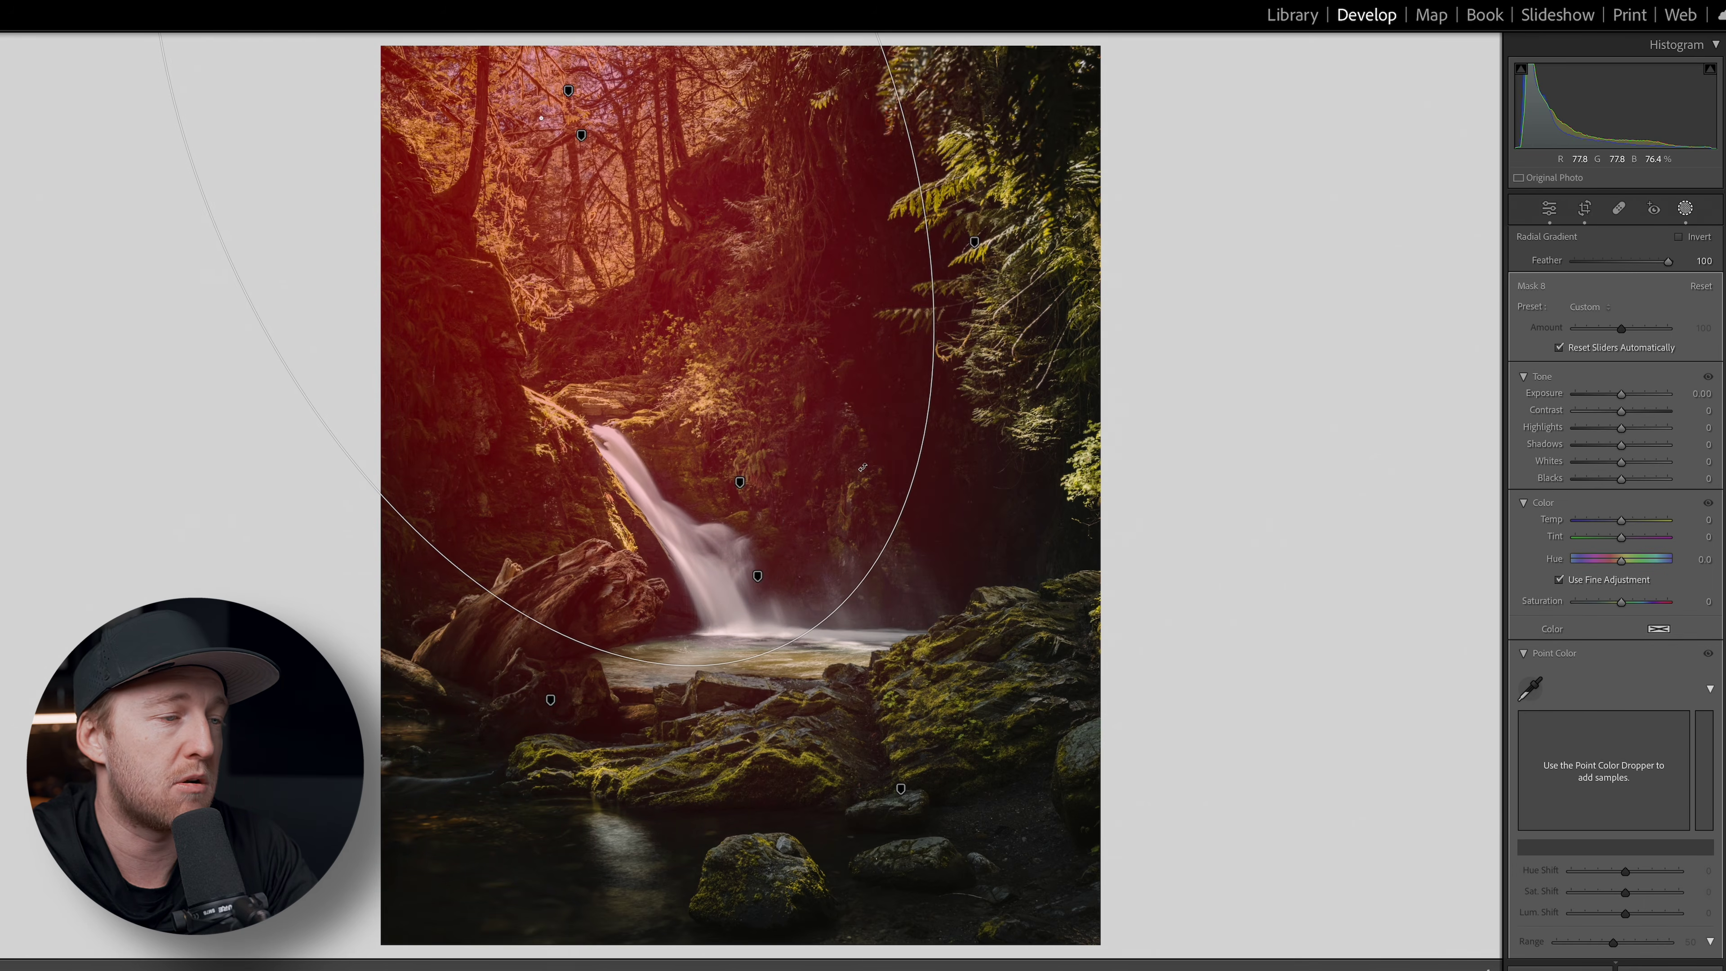
{"action": "left_click_drag", "start_coordinate": [540, 118], "coordinate": [613, 178]}
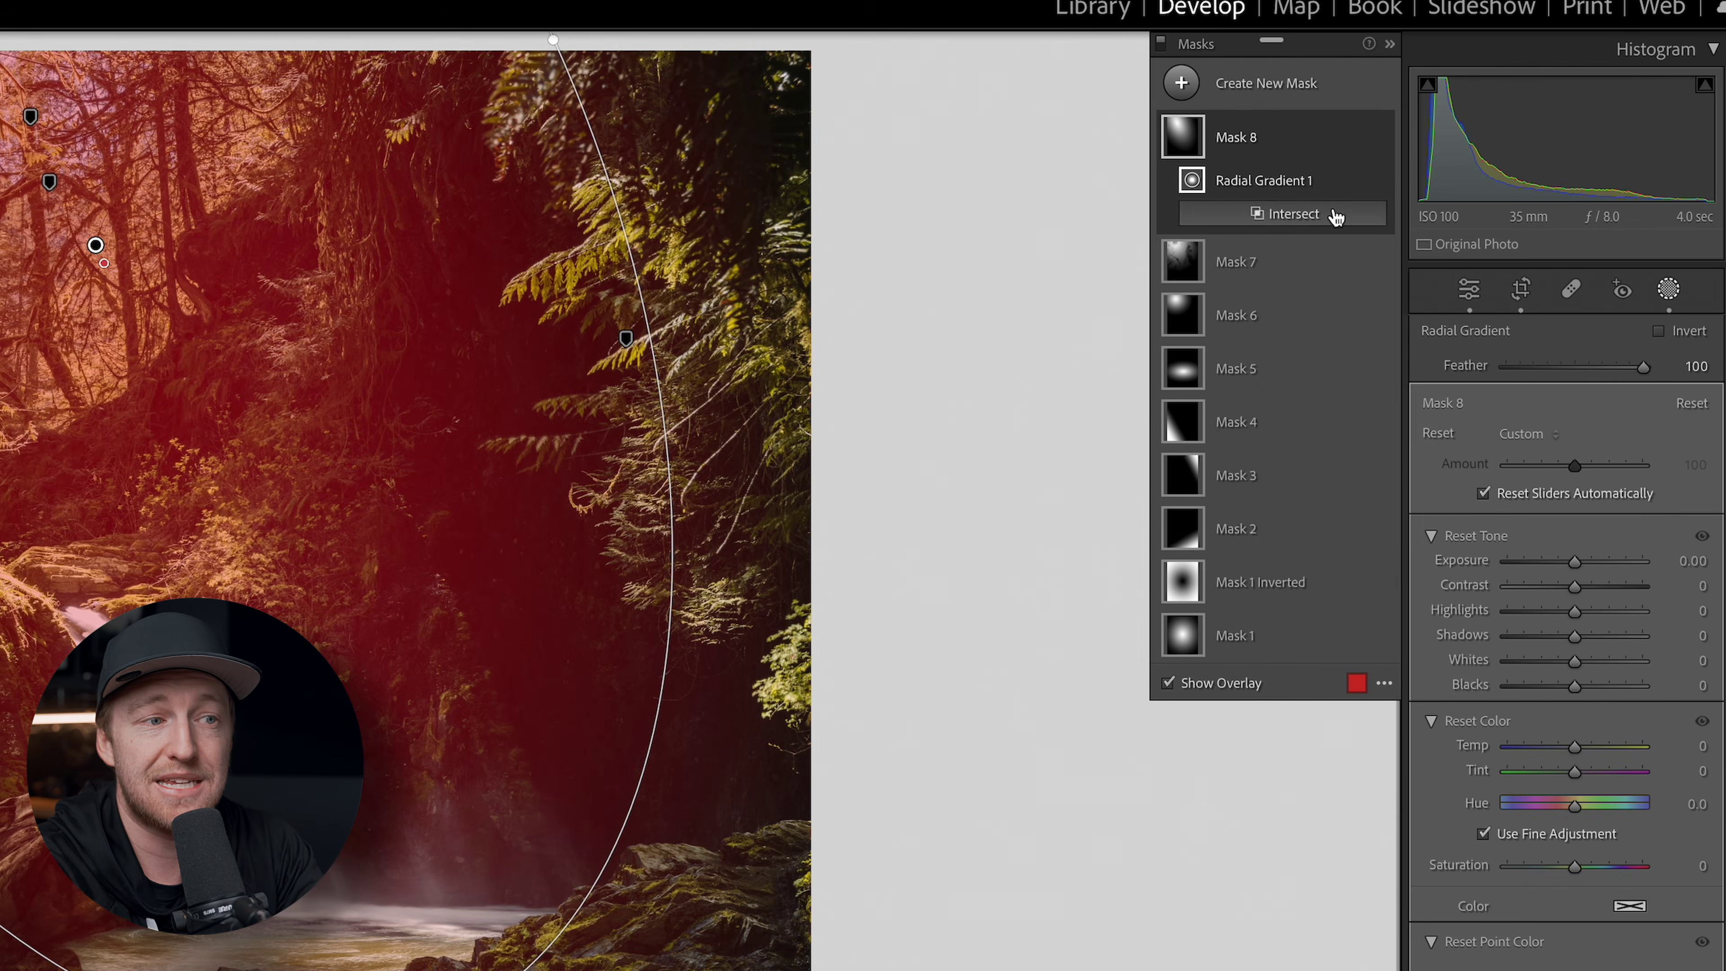
Intersect the tilted radial mask with a Luminance Range that starts at 20/45 to limit it to brighter tones
{"action": "left_click", "coordinate": [1458, 156], "text": "alt"}
{"action": "left_click", "coordinate": [1301, 575]}
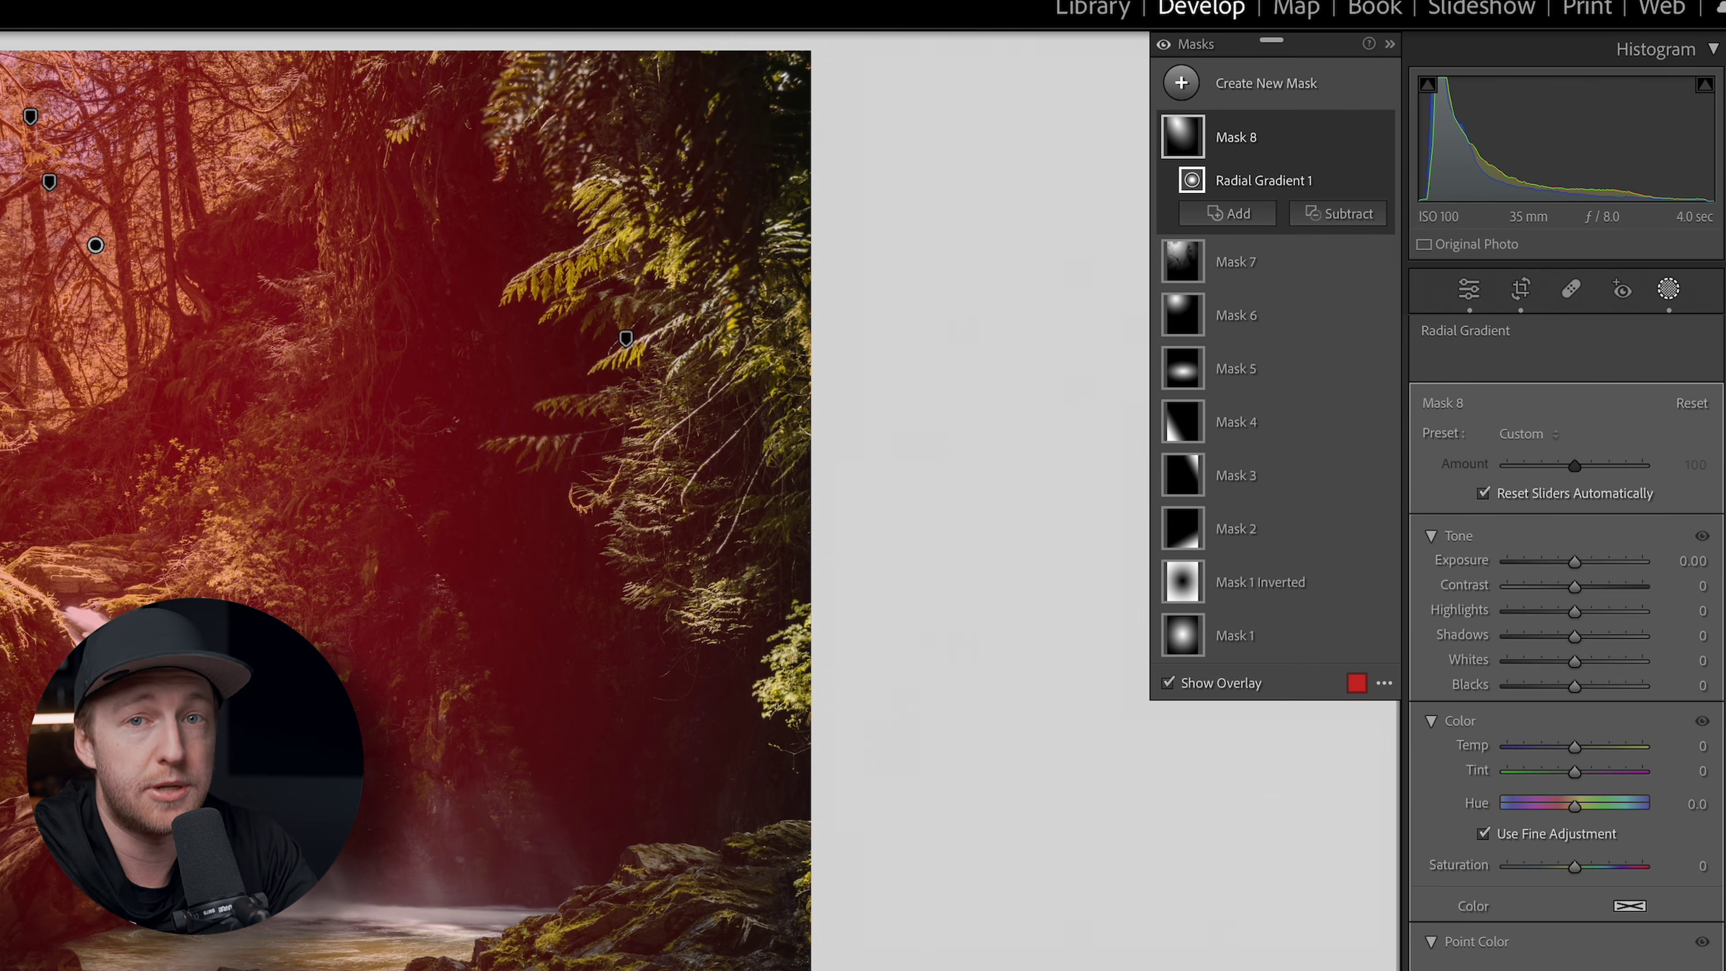
{"action": "left_click_drag", "start_coordinate": [1464, 370], "coordinate": [1557, 382]}
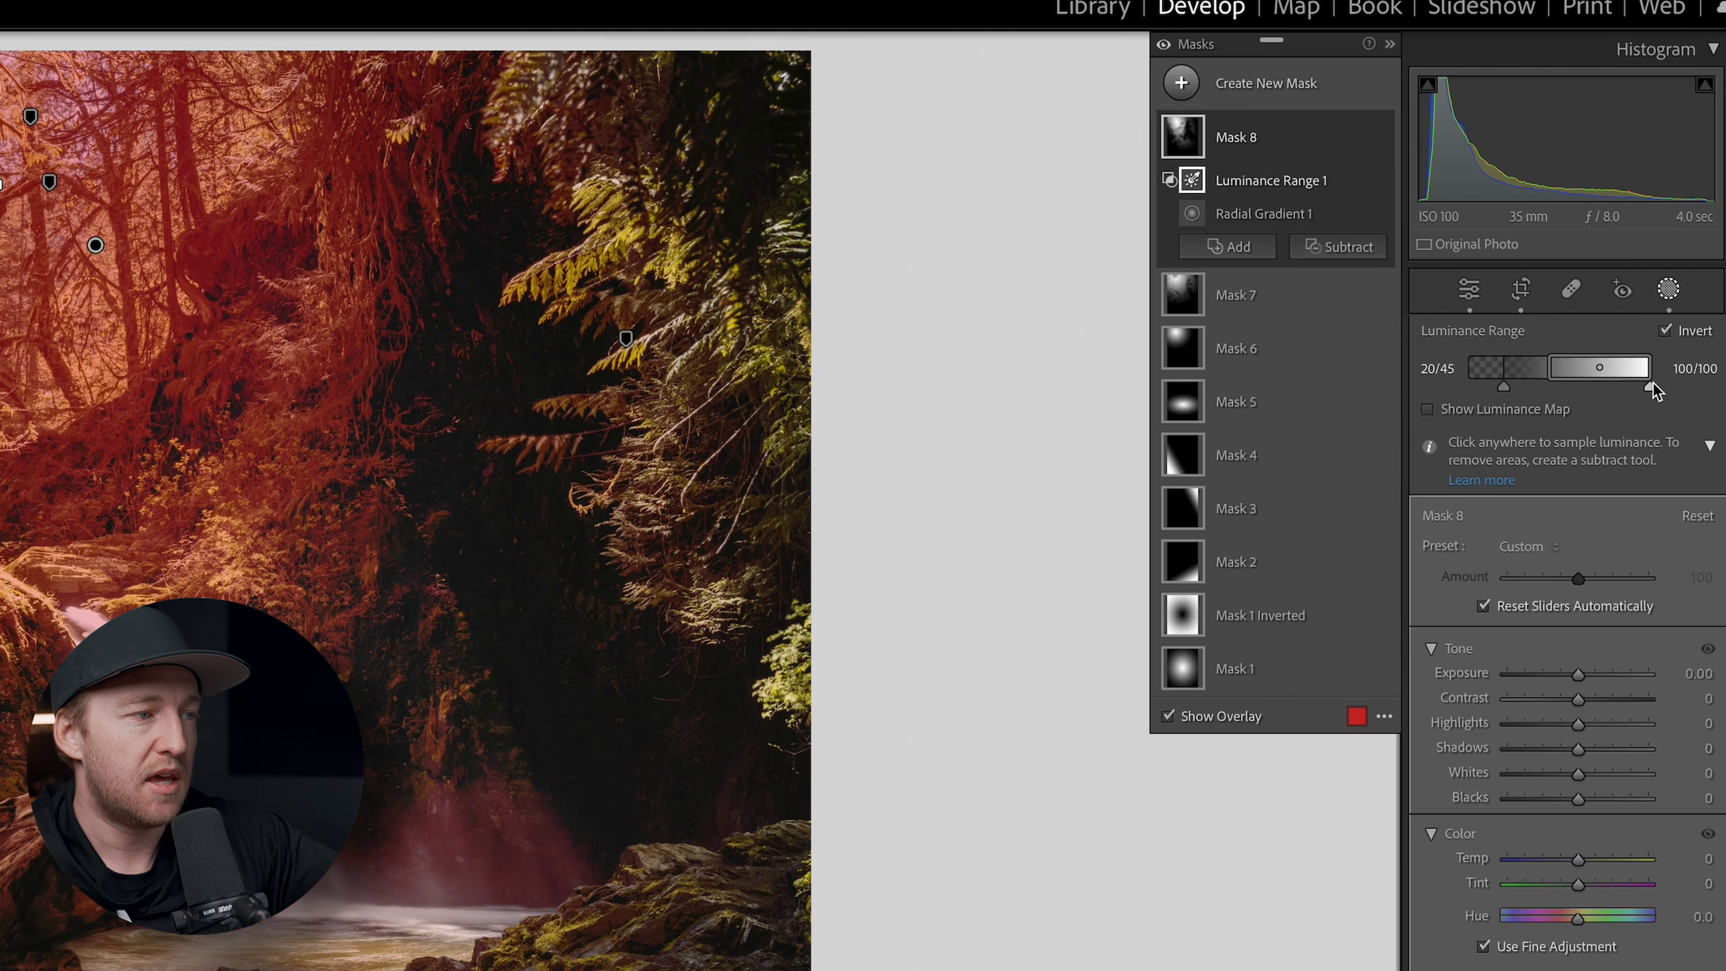
{"action": "left_click_drag", "start_coordinate": [1651, 385], "coordinate": [1642, 387]}
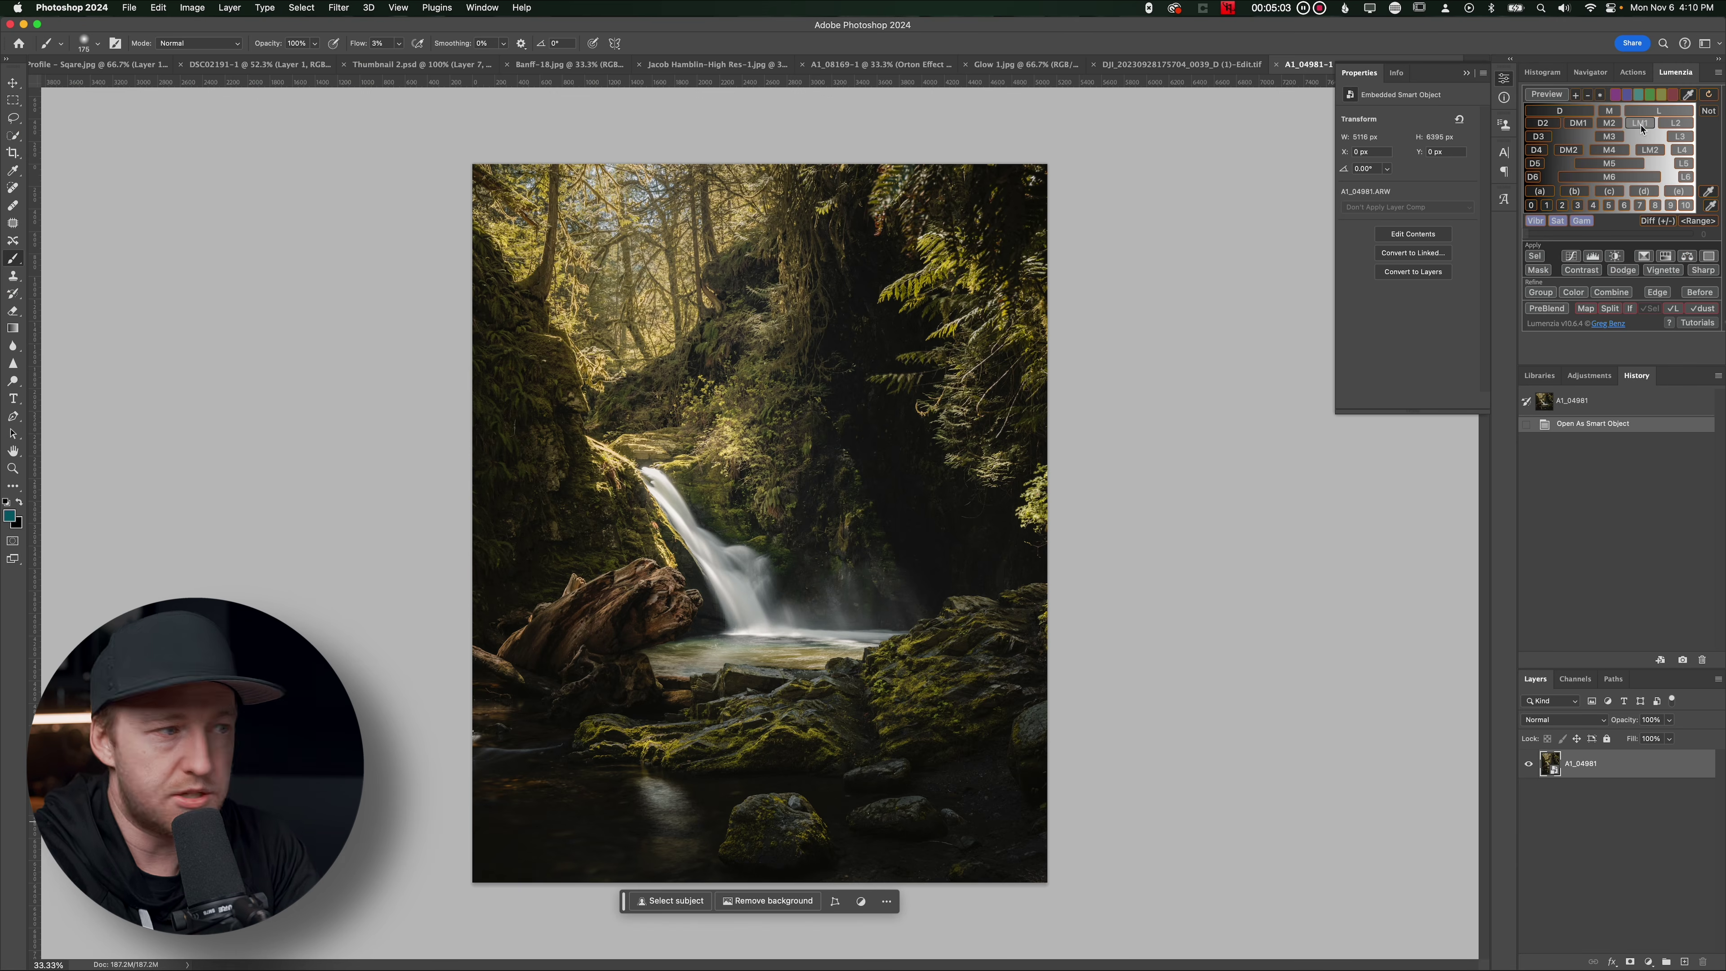
{"action": "left_click", "coordinate": [1640, 124]}
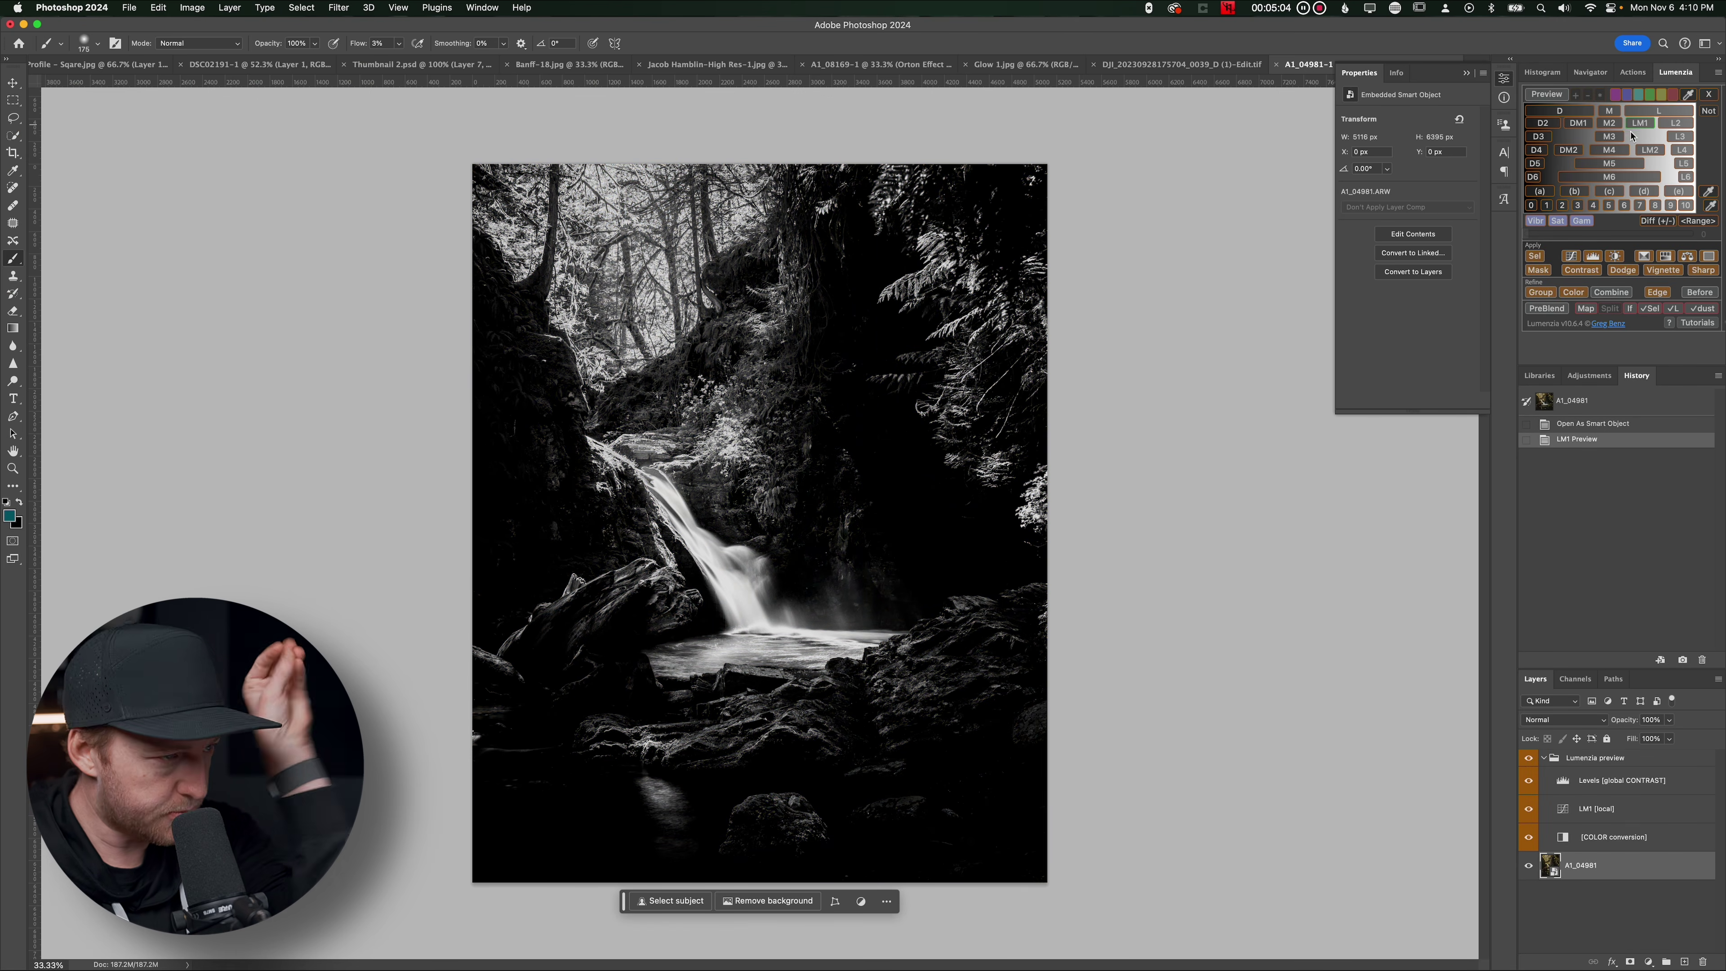
{"action": "left_click", "coordinate": [1708, 96]}
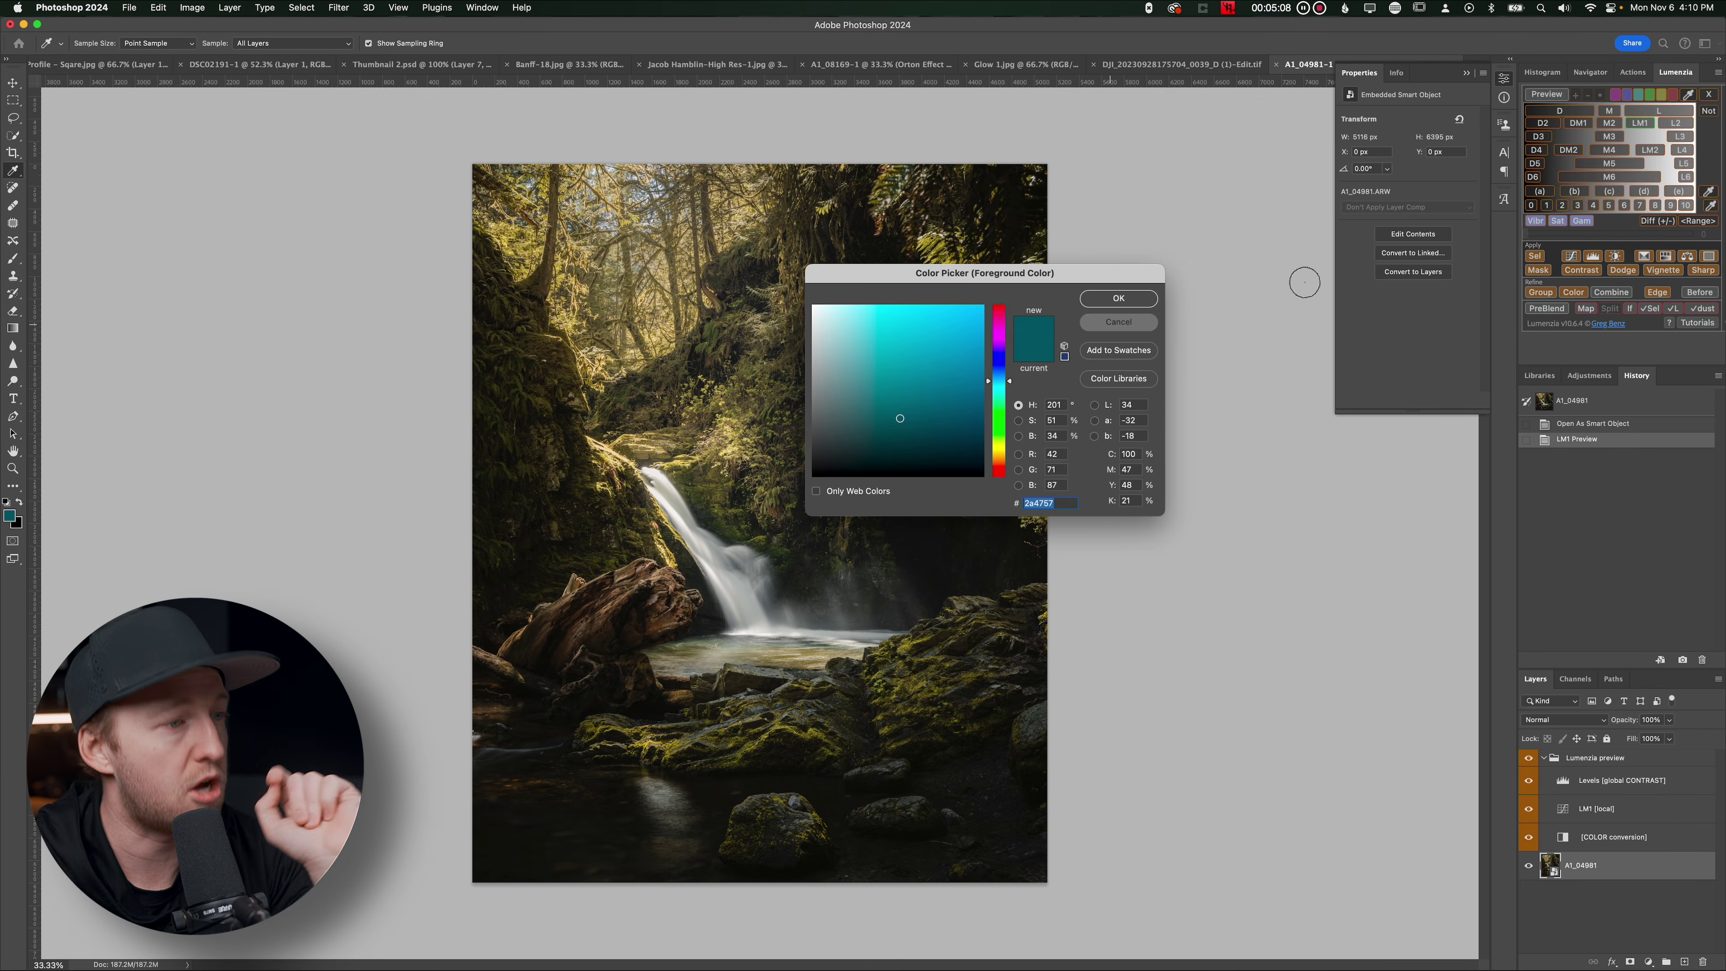
{"action": "key", "text": "Return"}
In Photoshop, create a Lumenzia color mask from the yellow-green moss color sampled on the rocks beside the pool
{"action": "left_click", "coordinate": [1689, 97]}
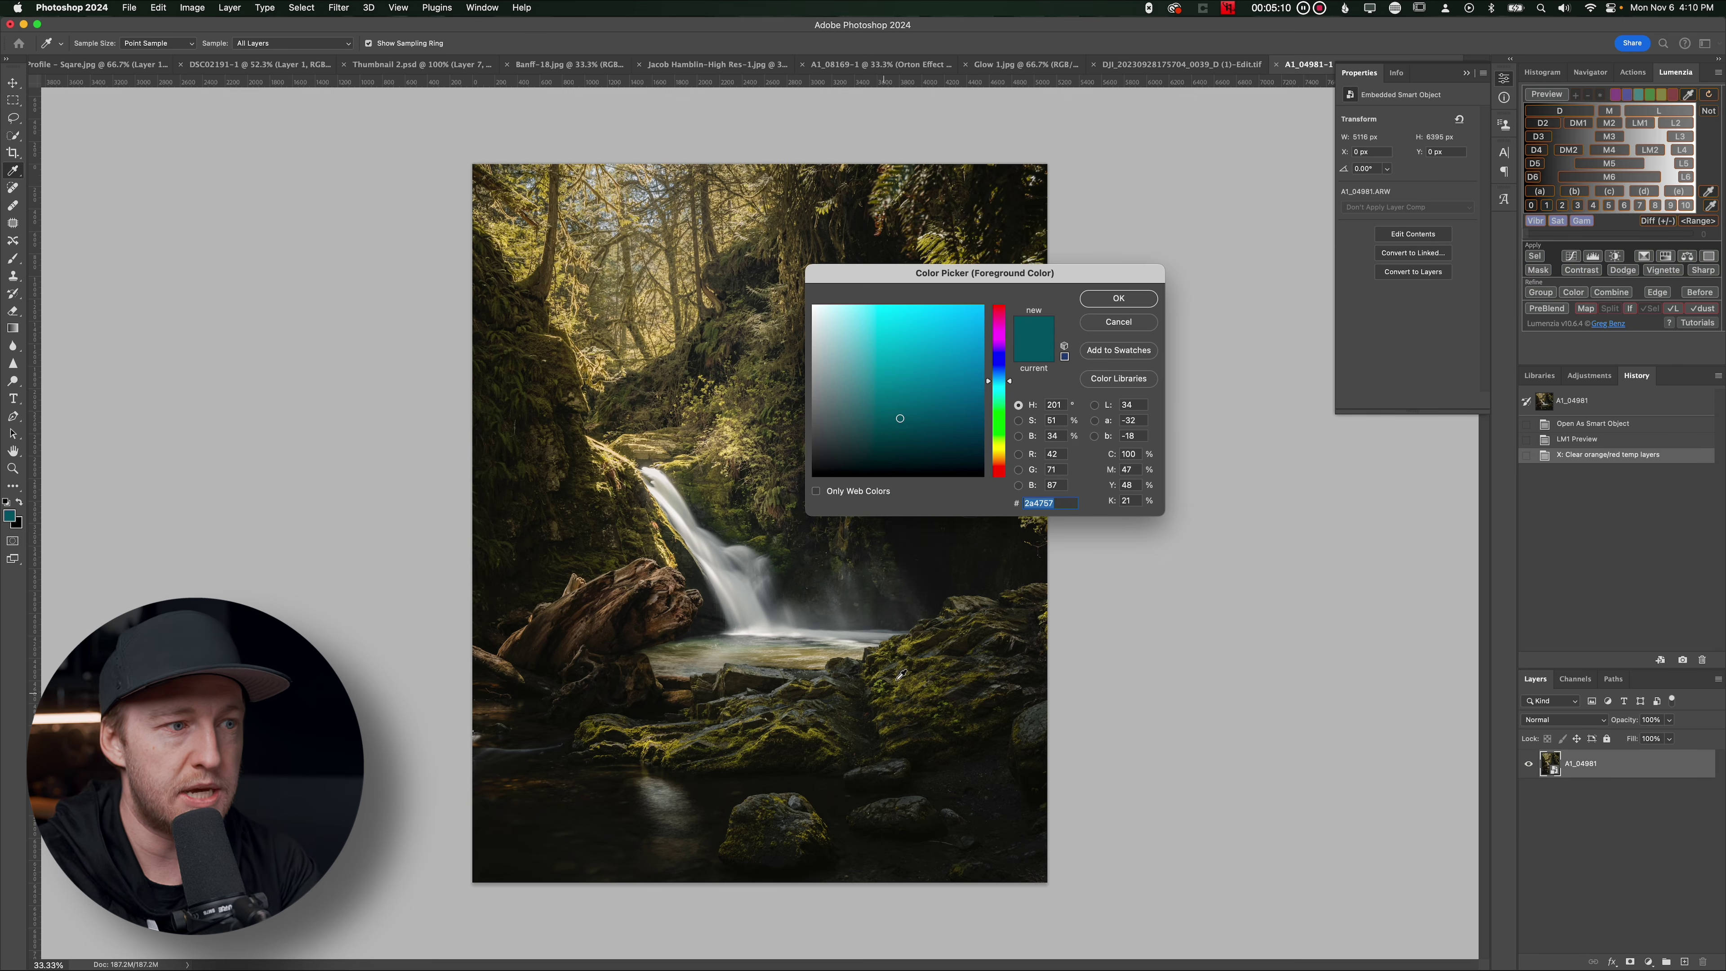
{"action": "left_click", "coordinate": [916, 637]}
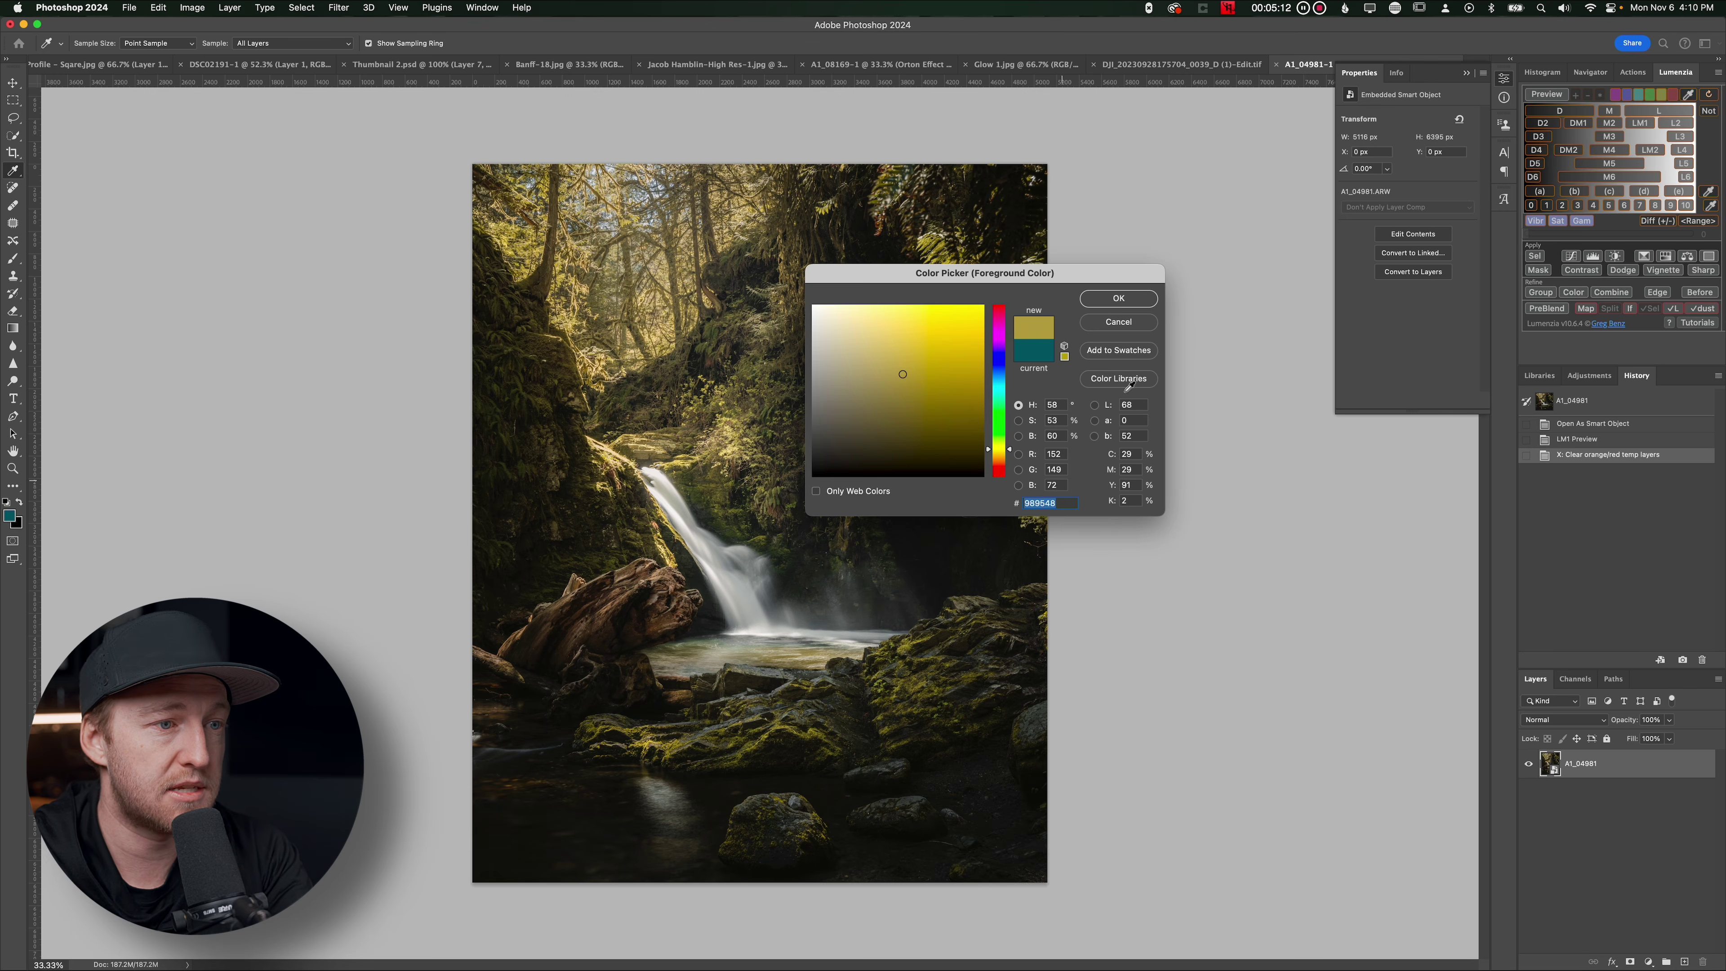
{"action": "left_click", "coordinate": [1118, 298]}
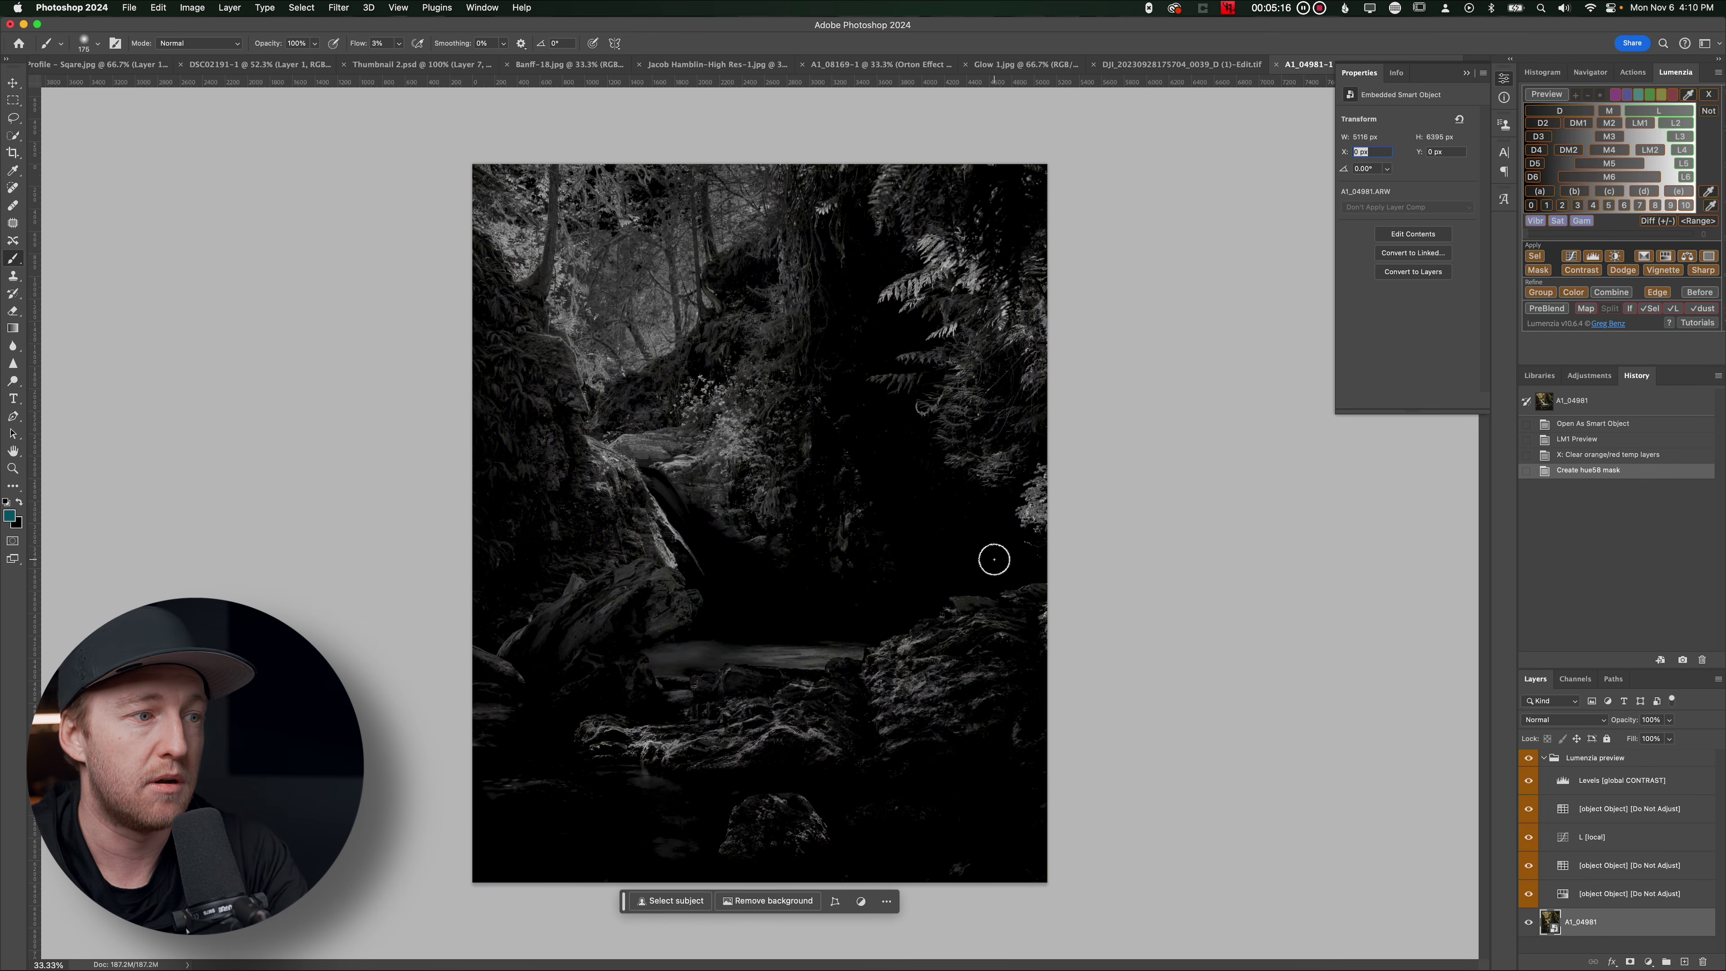
Add a masked Lumenzia Dodge/Burn layer using transparent pixels, all tones and High Contrast (Overlay) mode
{"action": "key", "text": "super+equal"}
{"action": "scroll", "coordinate": [925, 523], "scroll_direction": "down", "scroll_amount": 5}
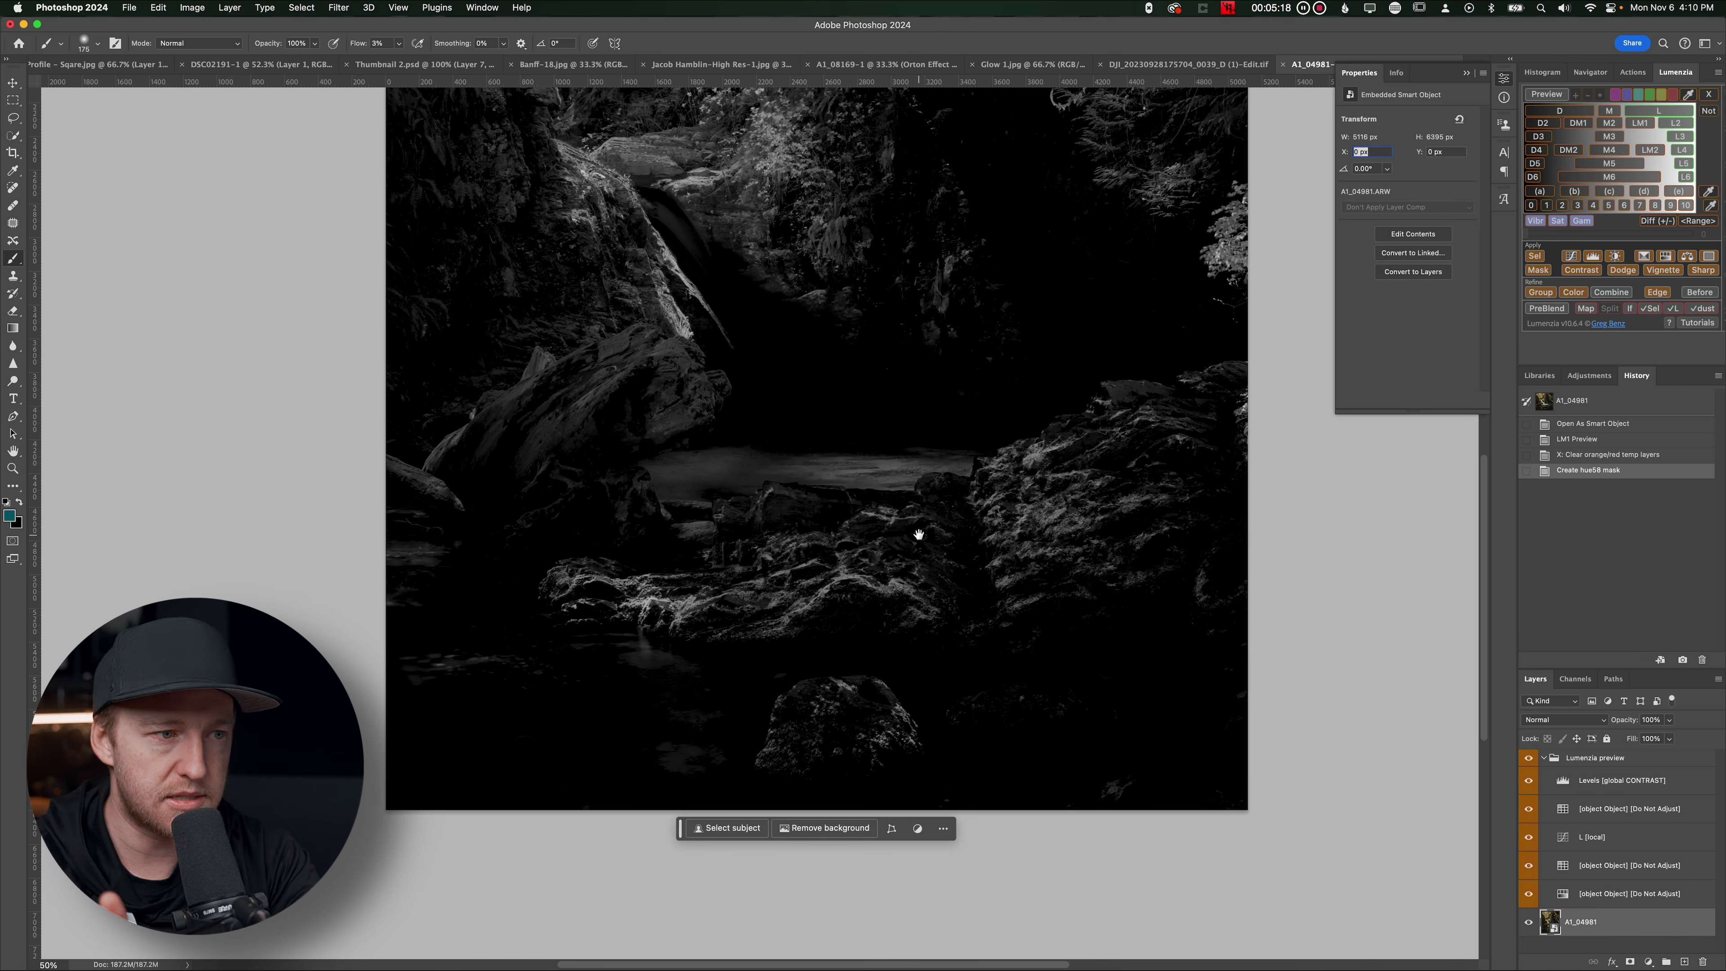
{"action": "left_click", "coordinate": [1623, 270]}
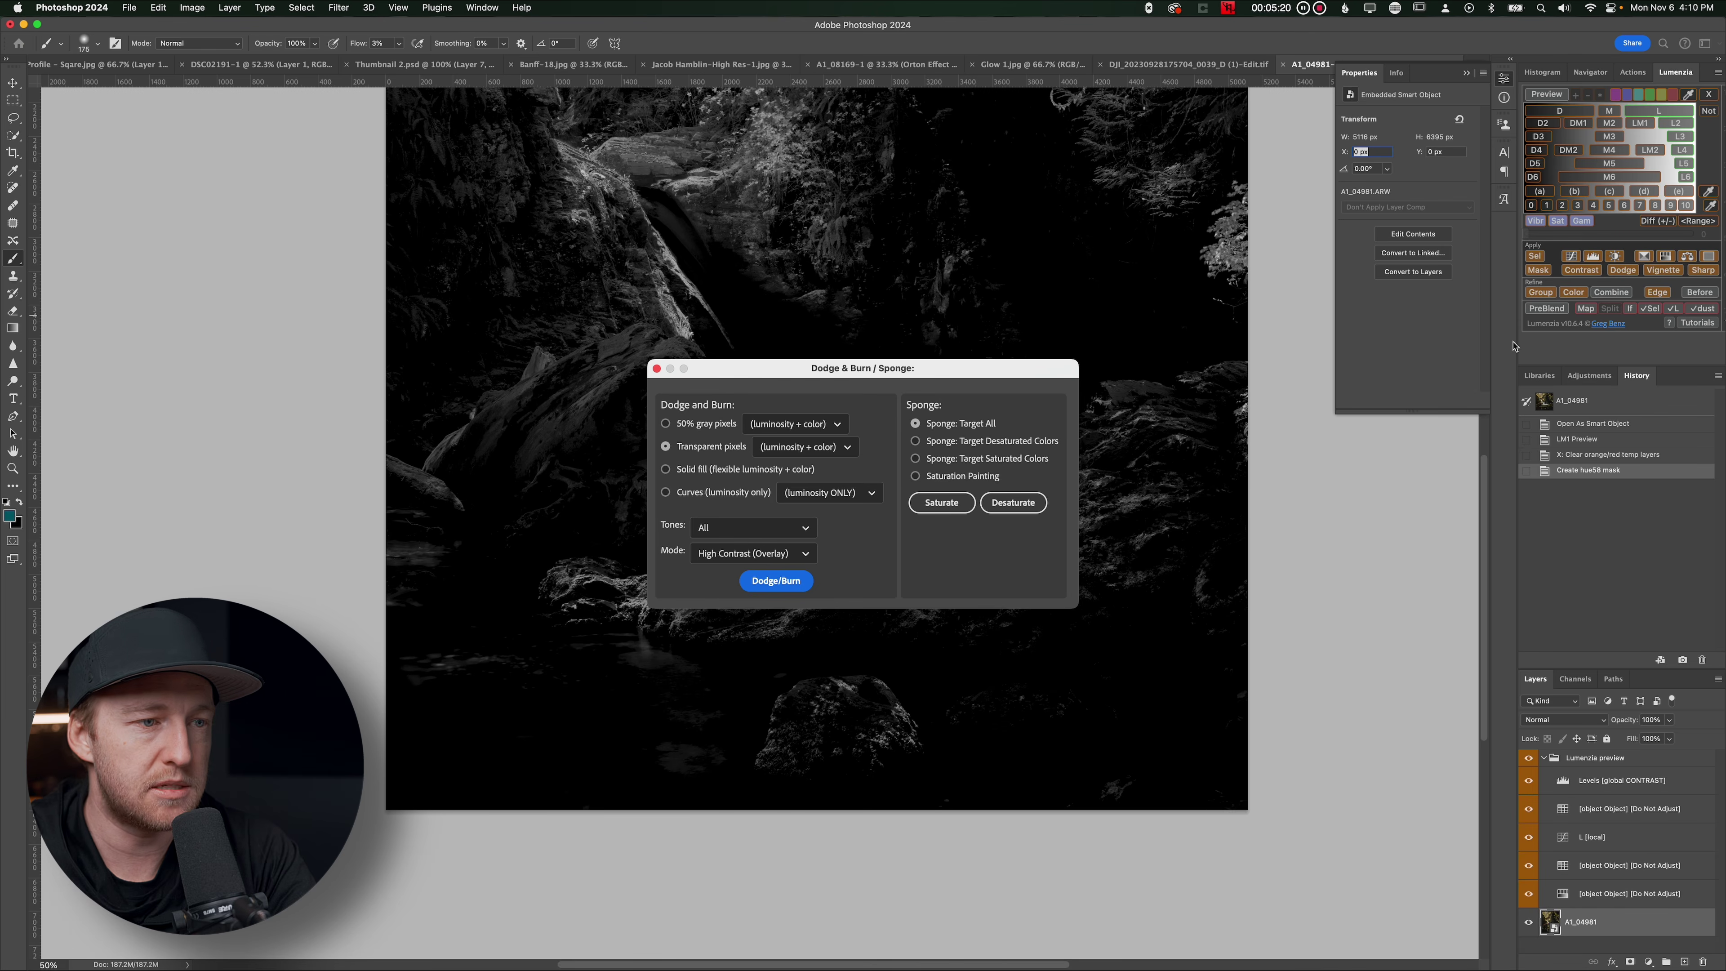
{"action": "left_click", "coordinate": [774, 581]}
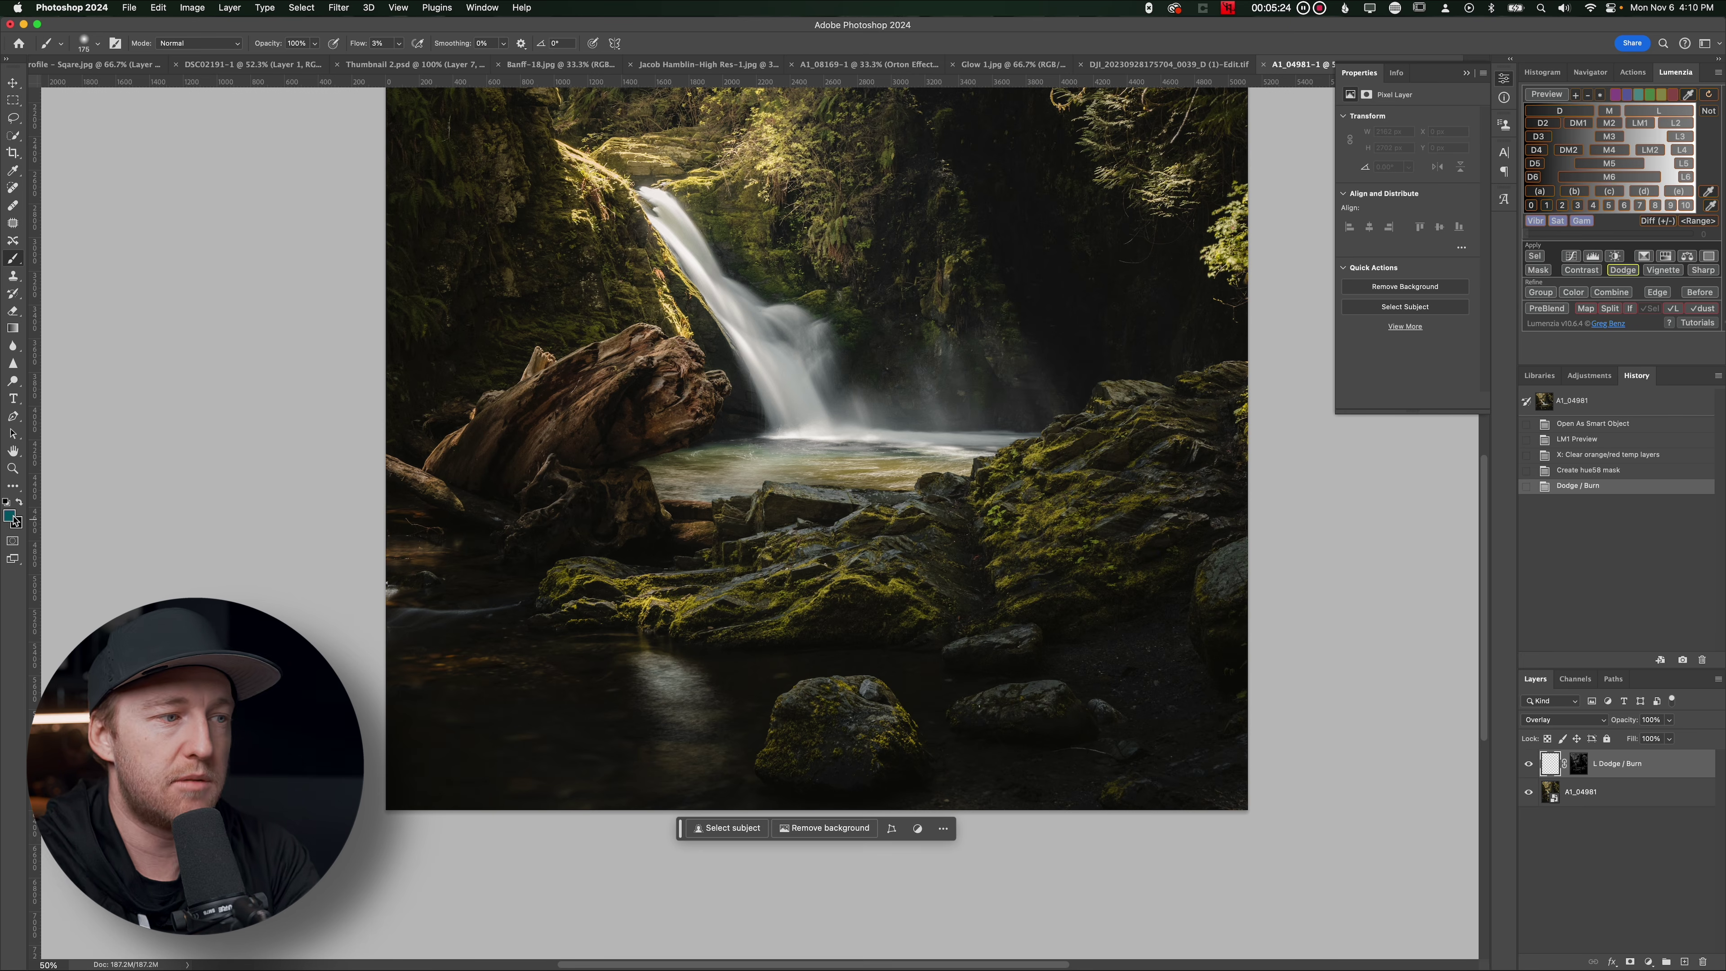
Set the foreground color to light yellow d2cc70, starting from a moss sample, and brush it over the mossy rocks beside the pool
{"action": "left_click", "coordinate": [11, 517]}
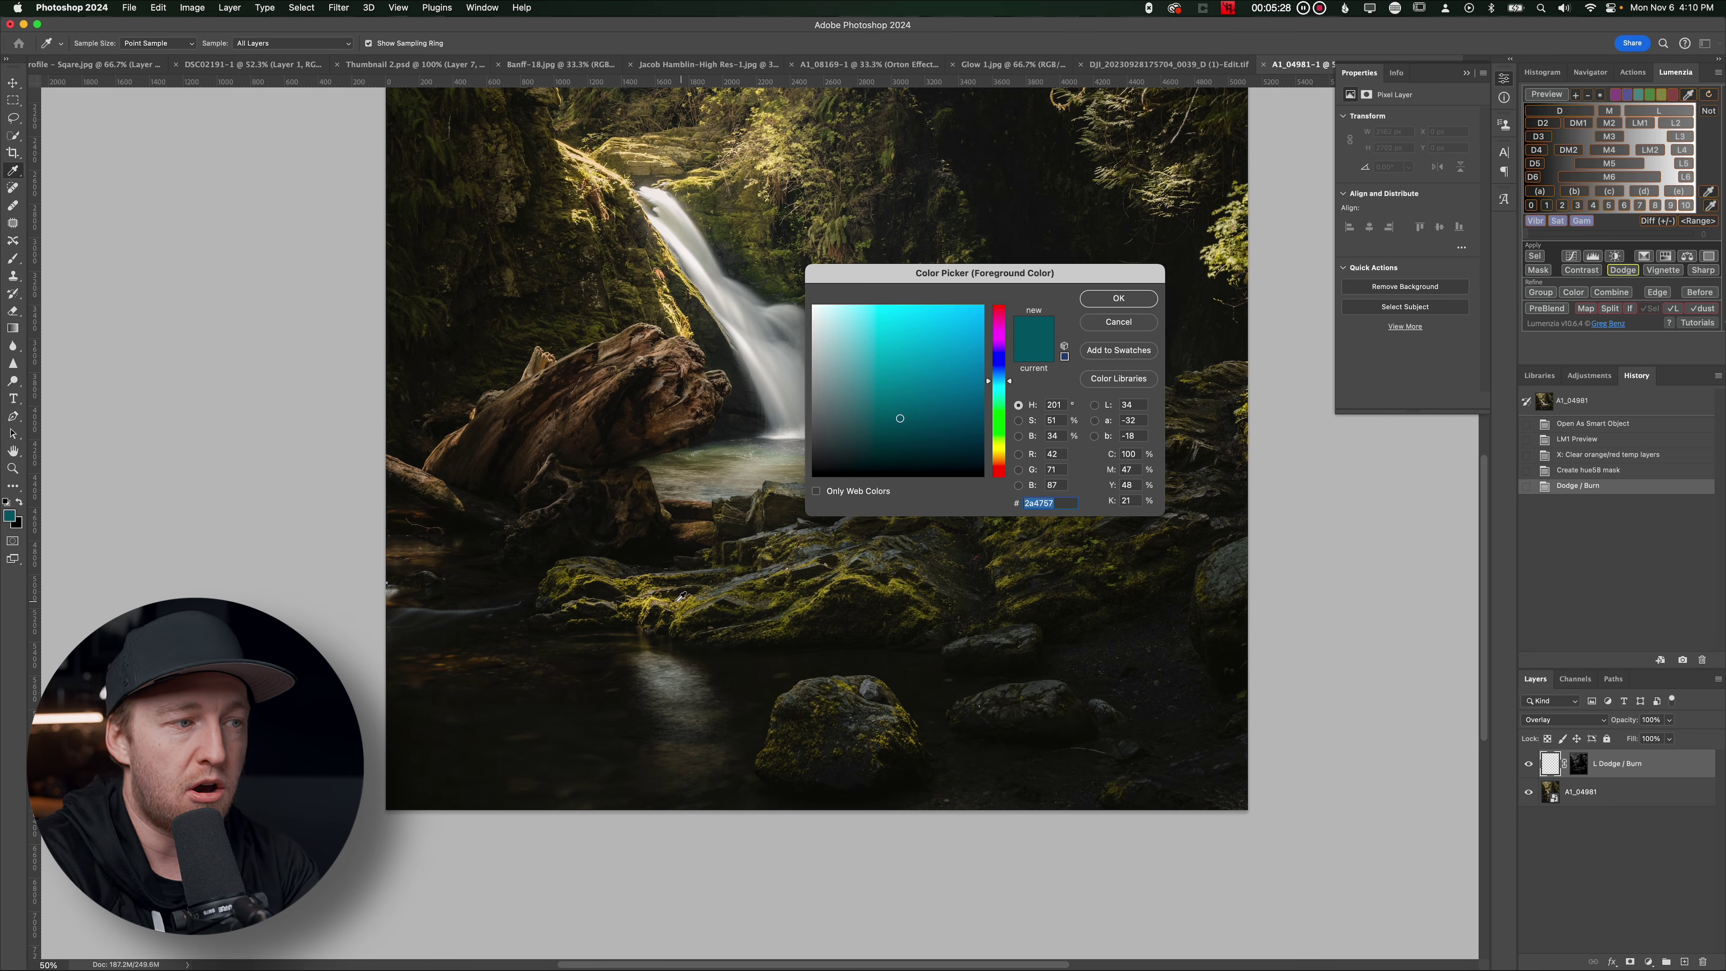
{"action": "left_click", "coordinate": [686, 597]}
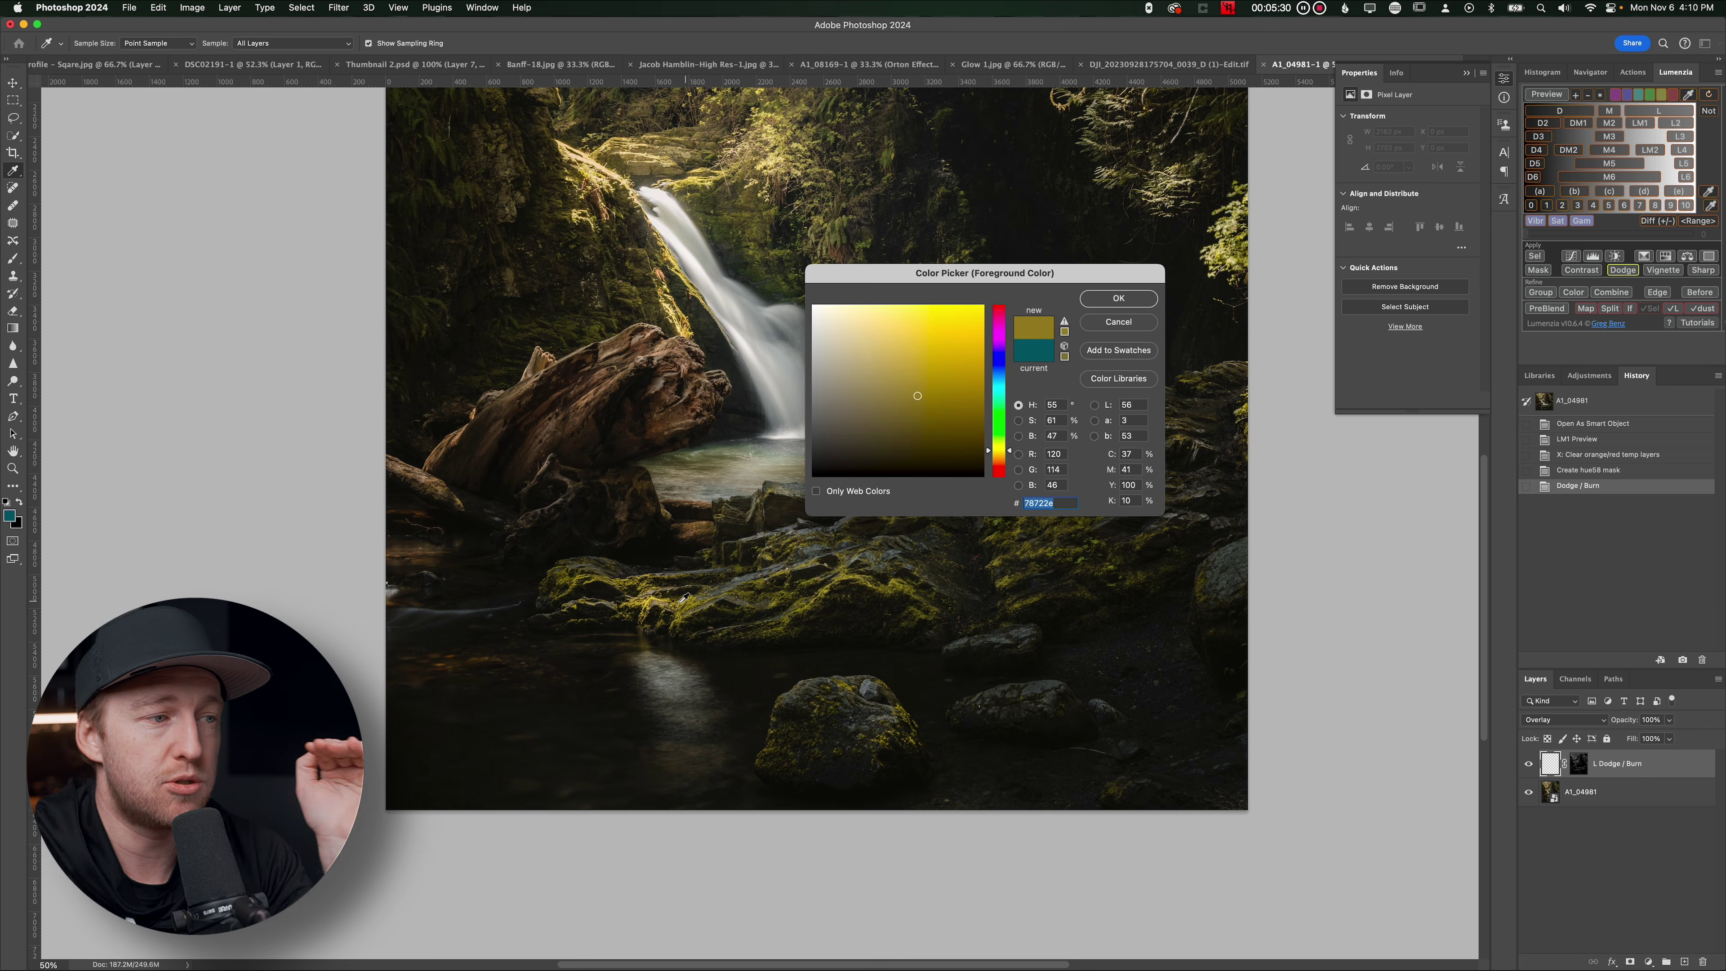
{"action": "left_click_drag", "start_coordinate": [662, 594], "coordinate": [657, 594]}
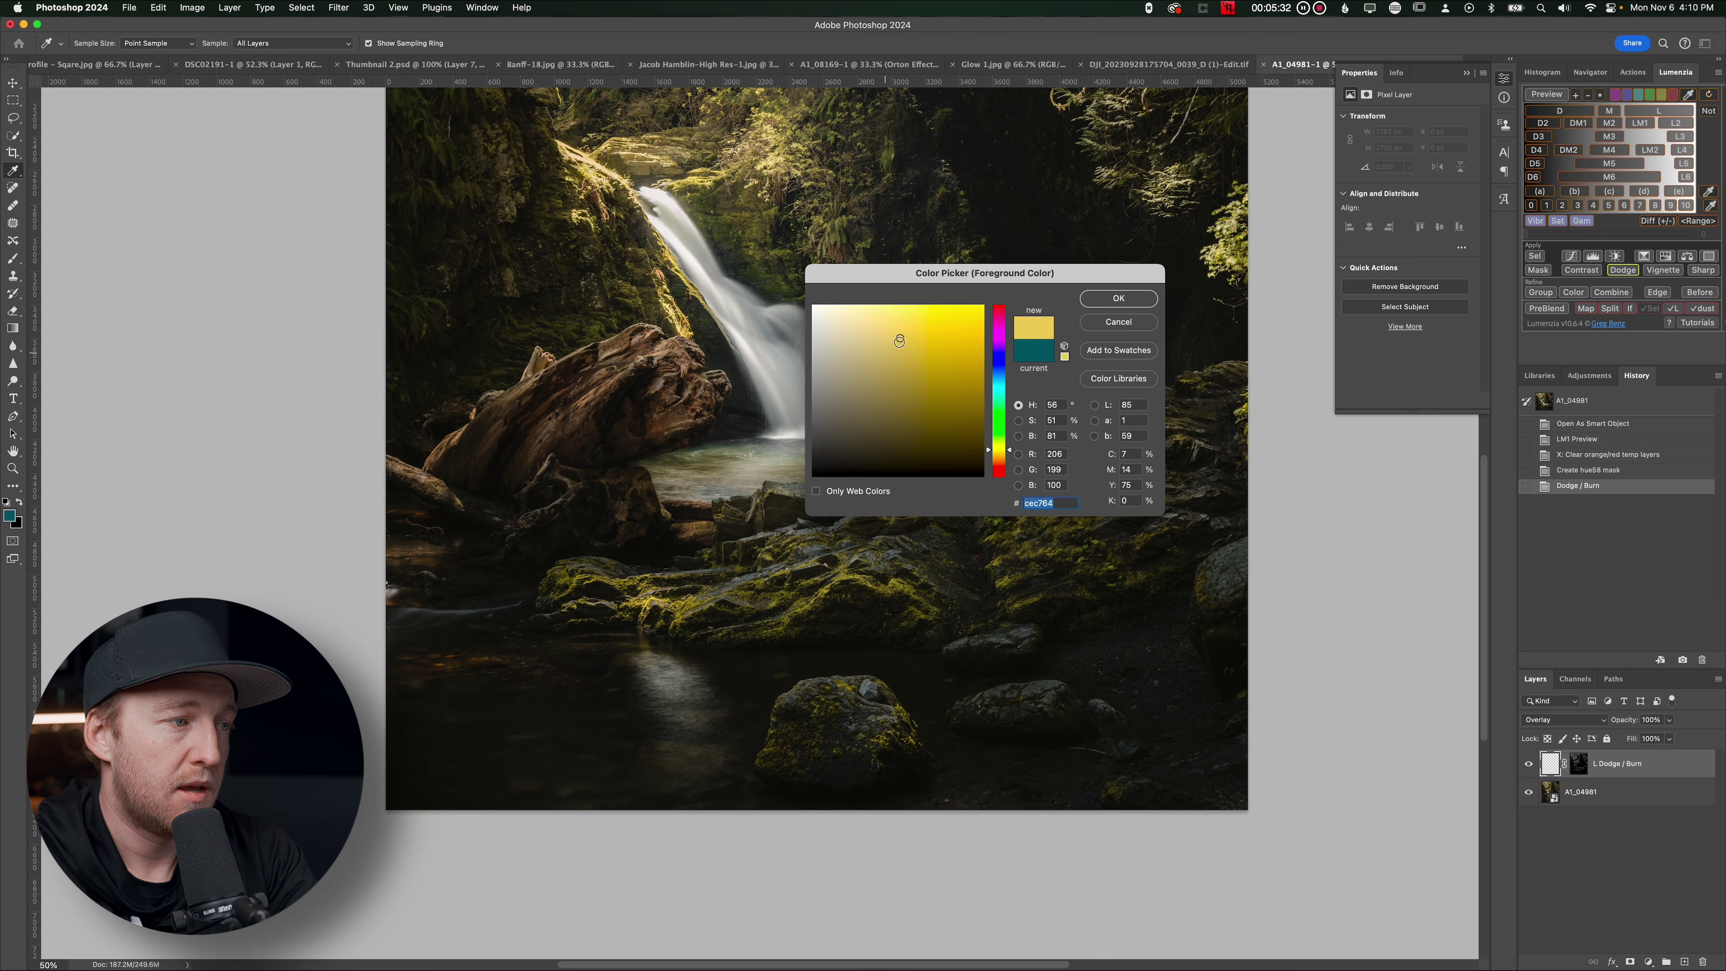
{"action": "mouse_move", "coordinate": [898, 340]}
{"action": "left_mouse_down"}
{"action": "mouse_move", "coordinate": [913, 329]}
{"action": "mouse_move", "coordinate": [892, 334]}
{"action": "left_mouse_up"}
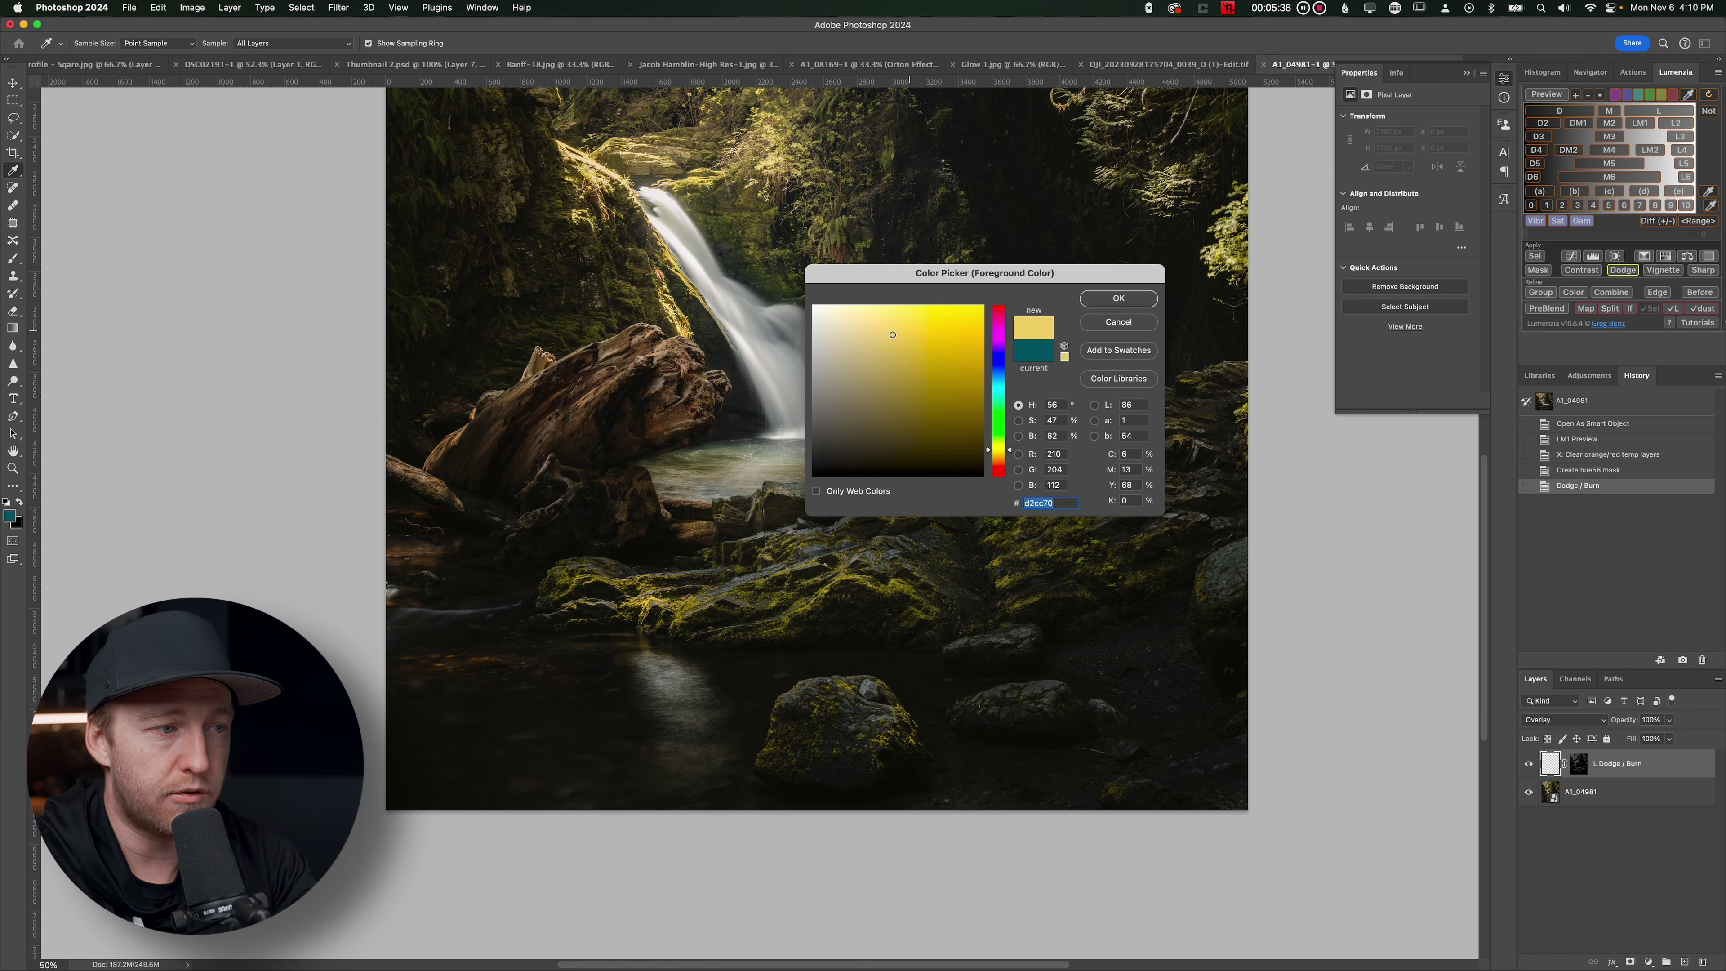
{"action": "key", "text": "Return"}
{"action": "key", "text": "b"}
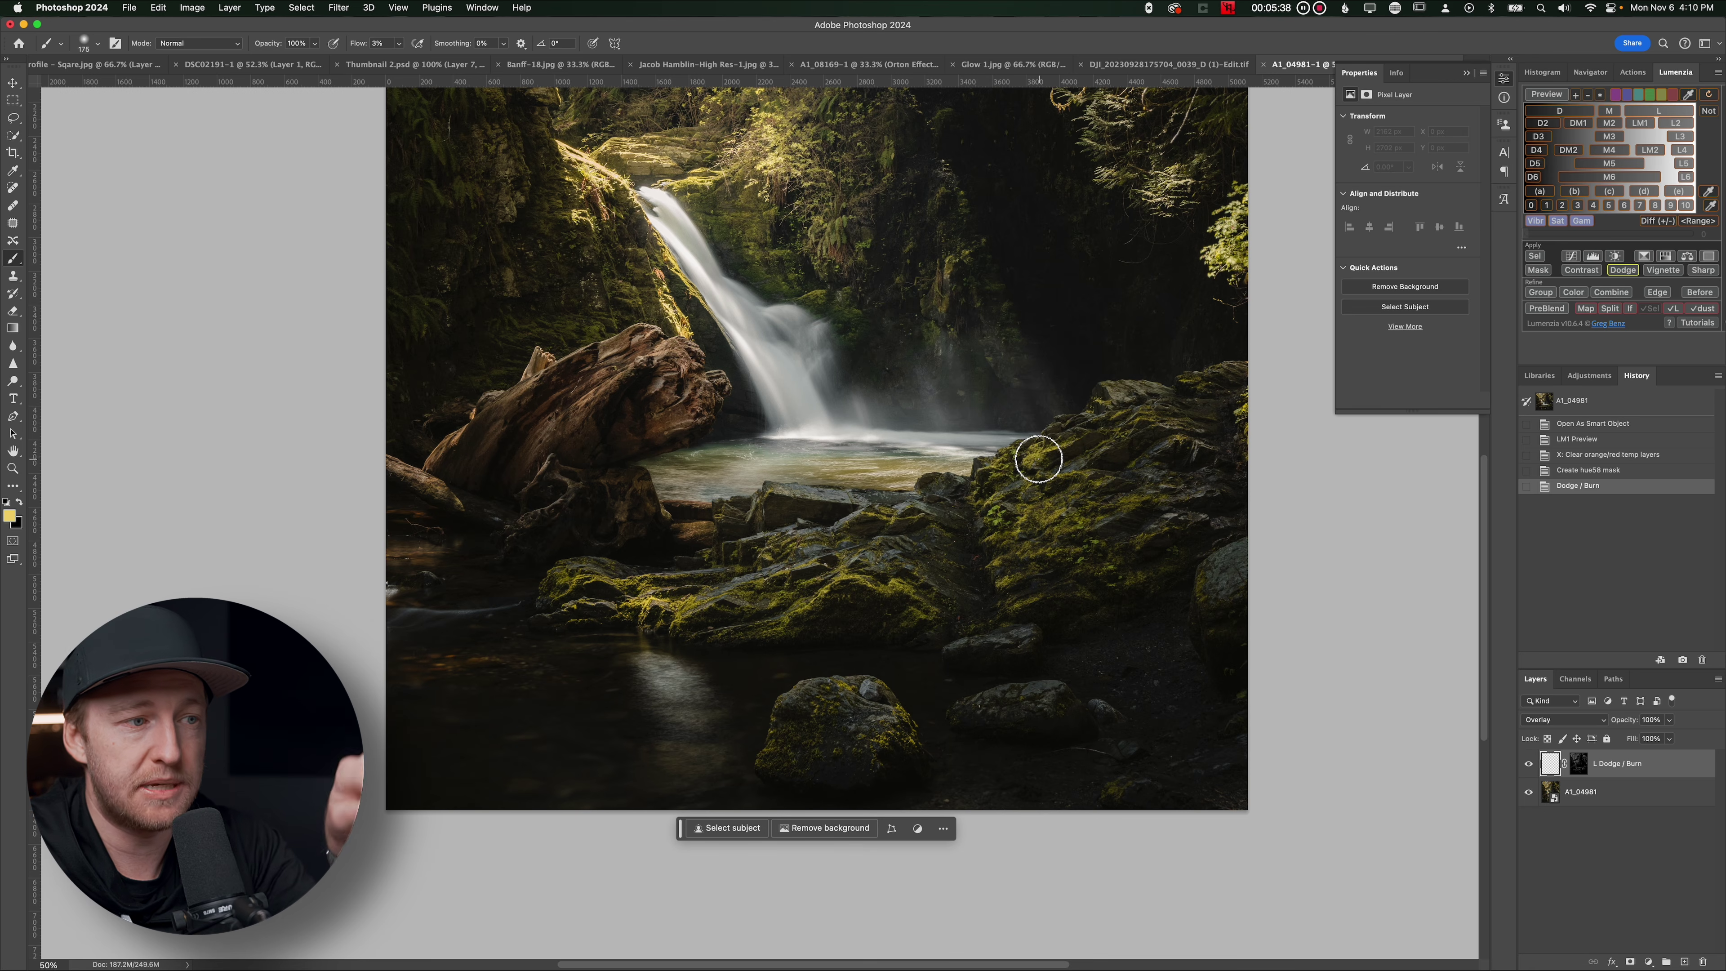
{"action": "mouse_move", "coordinate": [1034, 456]}
{"action": "left_mouse_down"}
{"action": "mouse_move", "coordinate": [1054, 456]}
{"action": "mouse_move", "coordinate": [1035, 425]}
{"action": "mouse_move", "coordinate": [1046, 449]}
{"action": "left_mouse_up"}
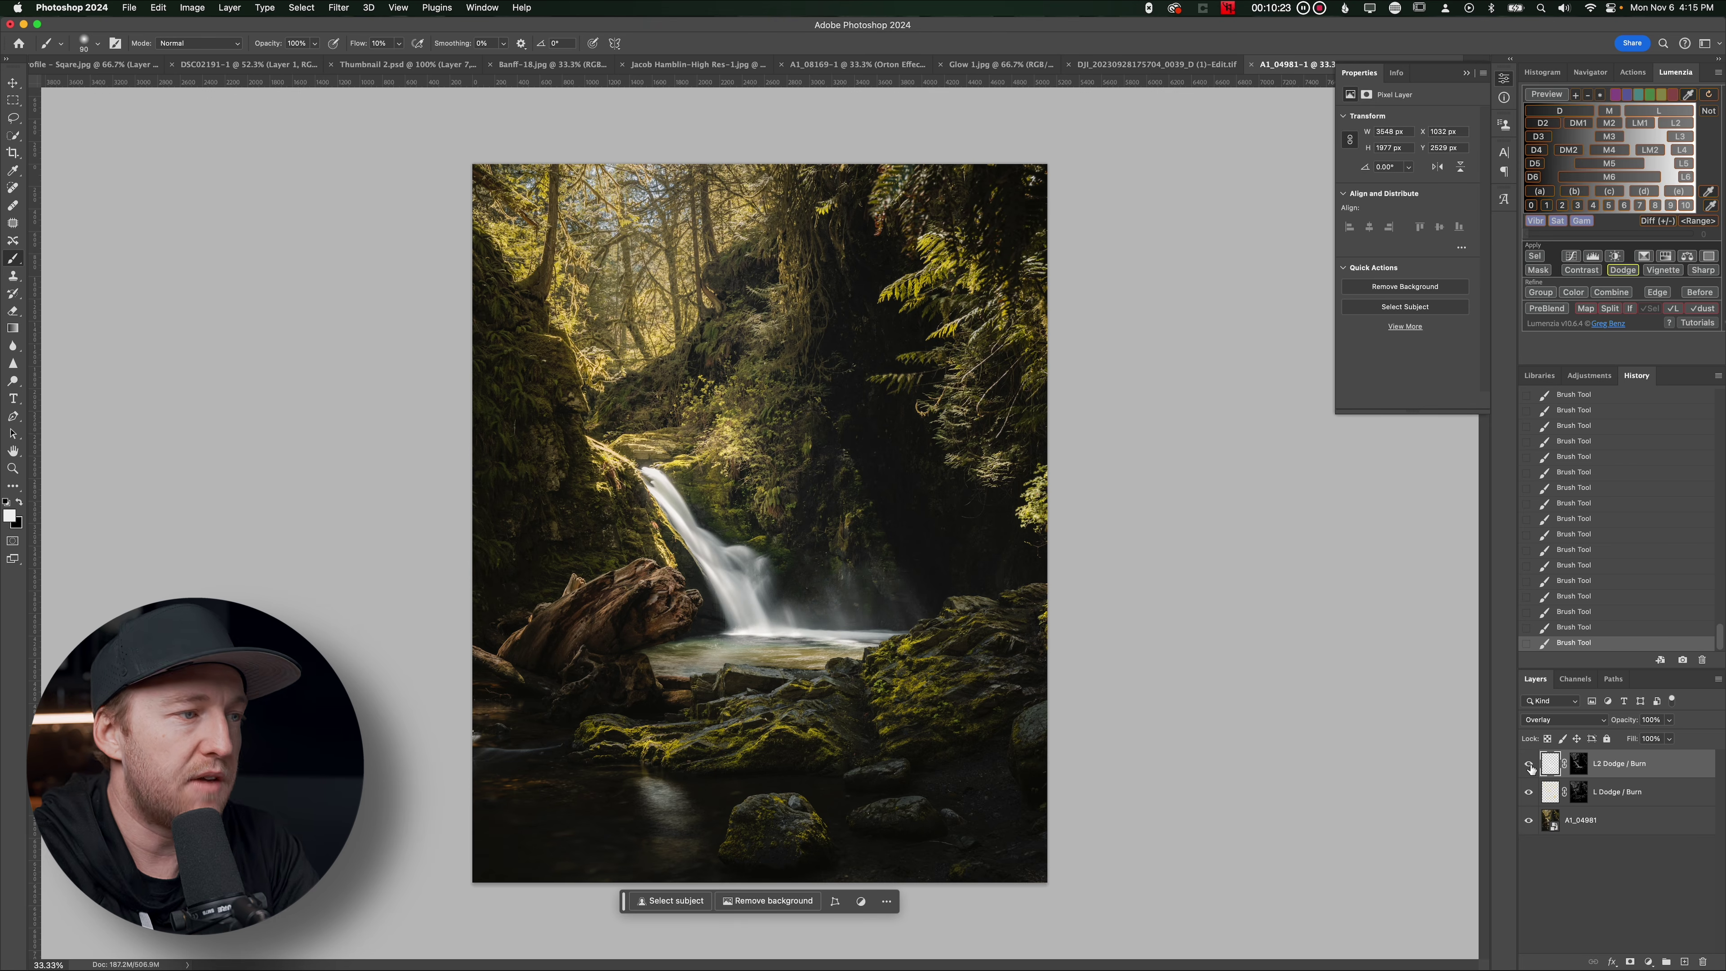
Compare the photo with the L2 Dodge / Burn layer hidden and shown
{"action": "left_click", "coordinate": [1528, 763]}
{"action": "left_click", "coordinate": [1529, 764]}
{"action": "left_click", "coordinate": [1529, 763]}
{"action": "left_click", "coordinate": [1528, 763]}
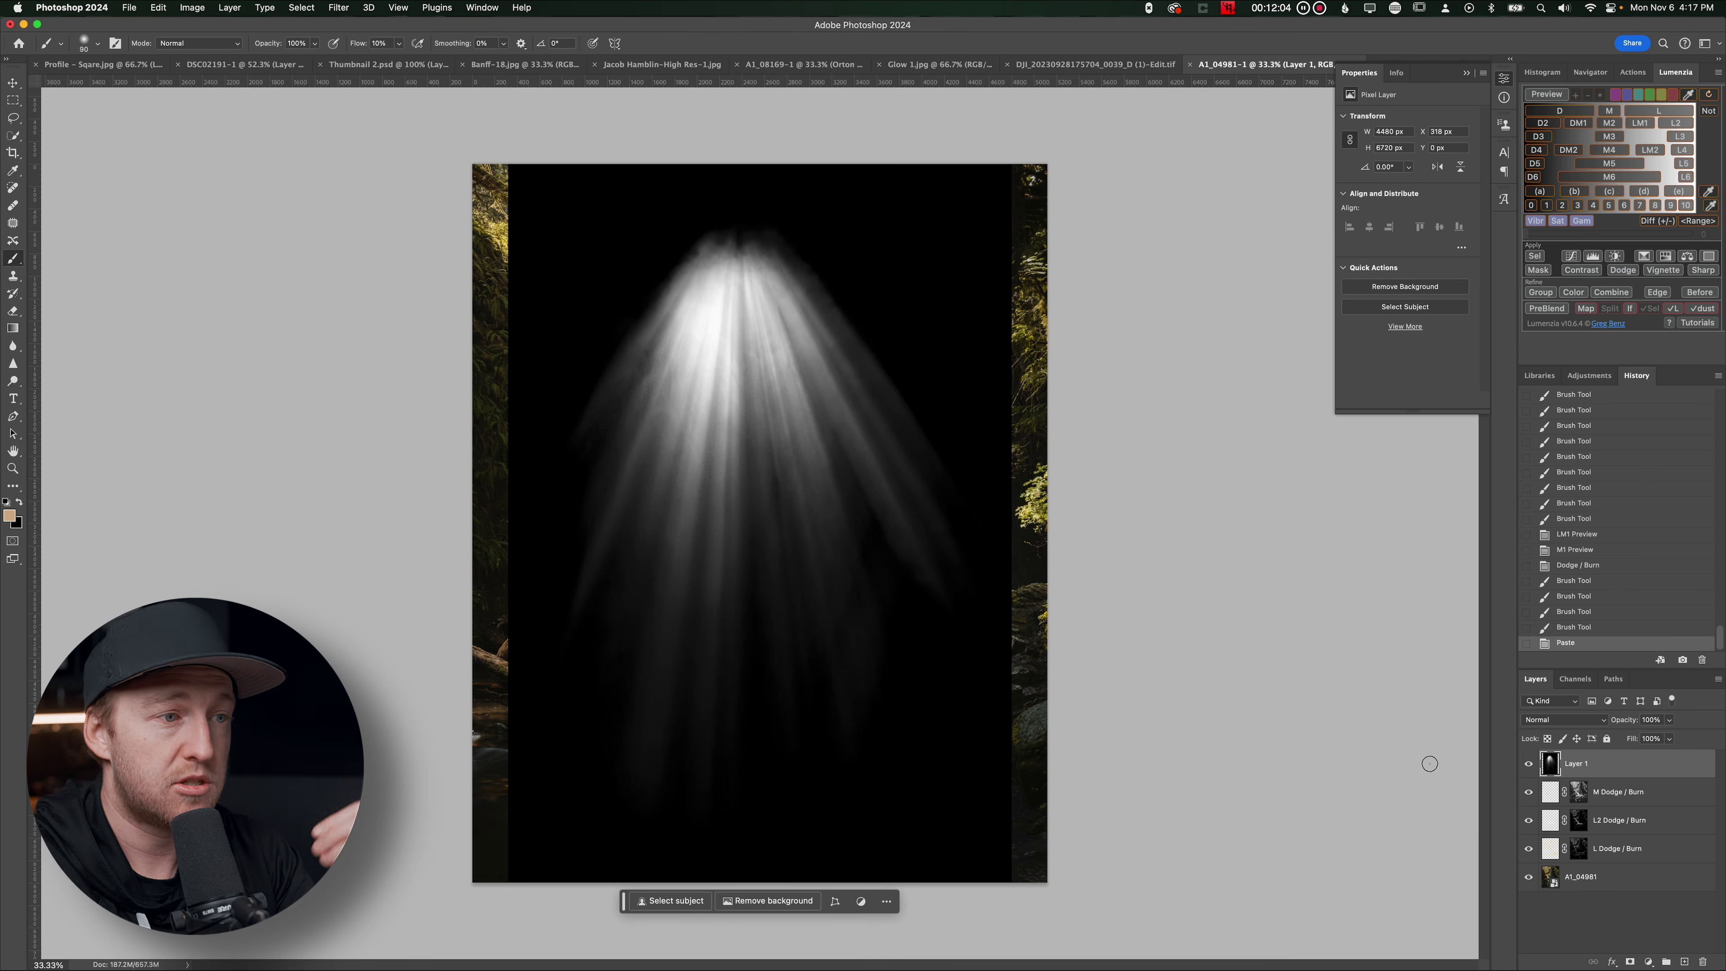
Set the pasted light-ray layer to Screen blending and transform it, rotating about 29° counterclockwise with the light source at the upper-left trees
{"action": "left_click", "coordinate": [1555, 721]}
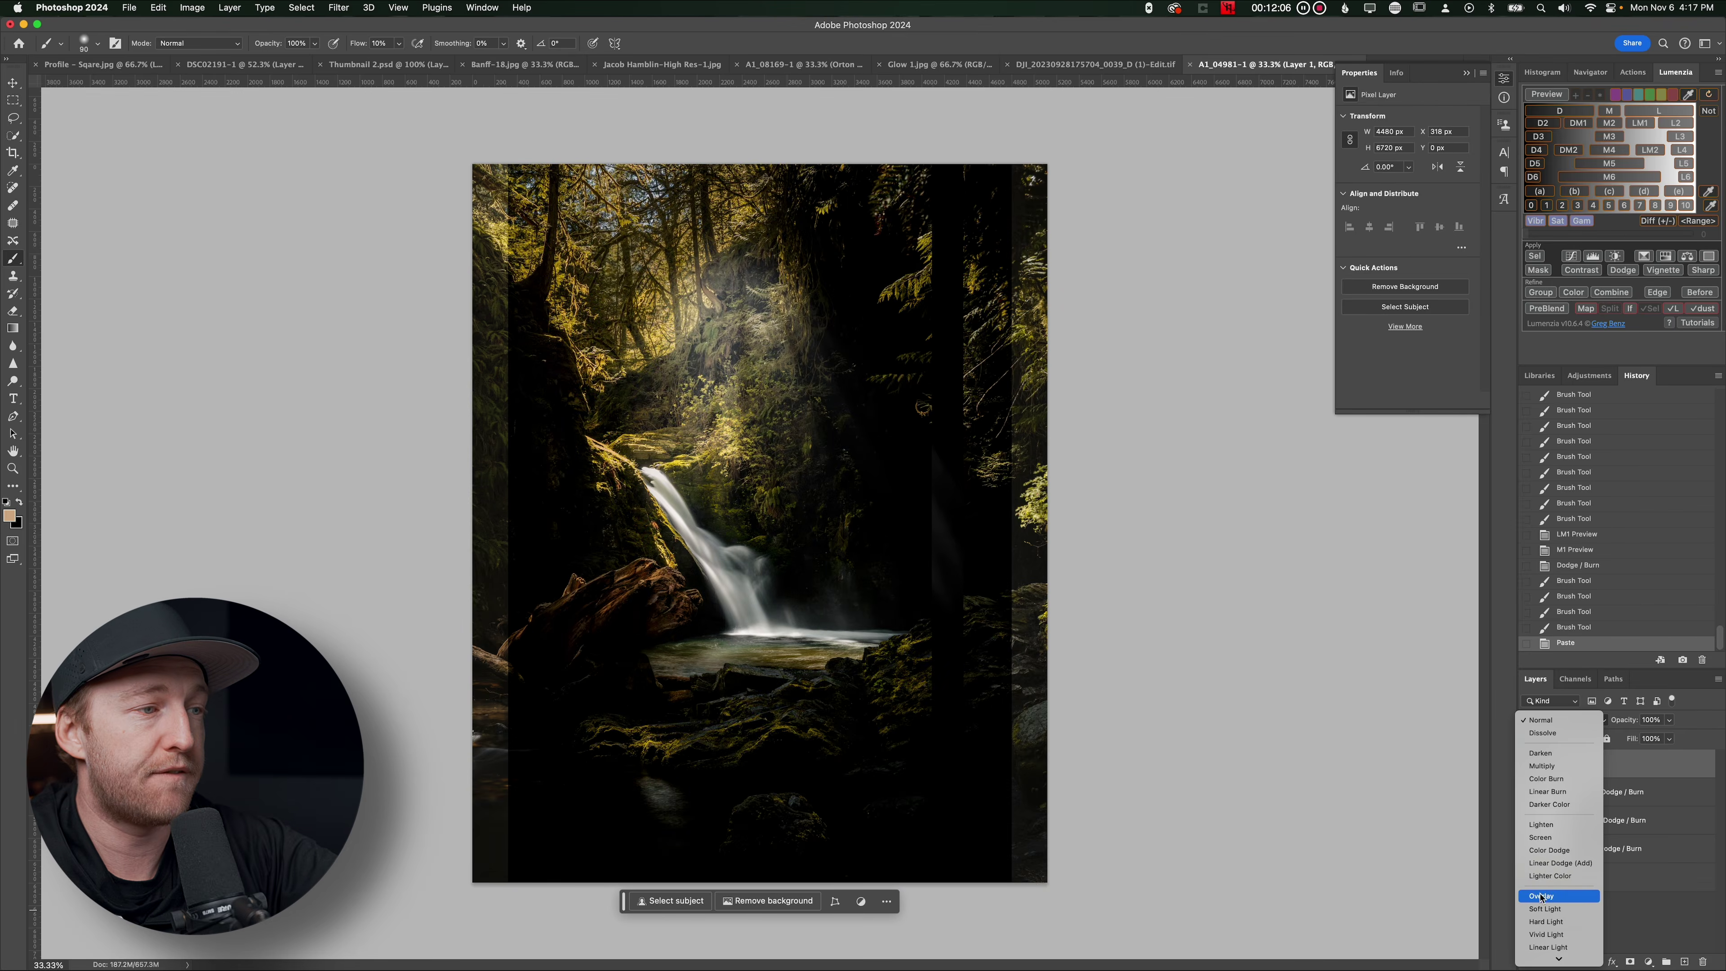
{"action": "left_click", "coordinate": [1540, 837]}
{"action": "key", "text": "super+t"}
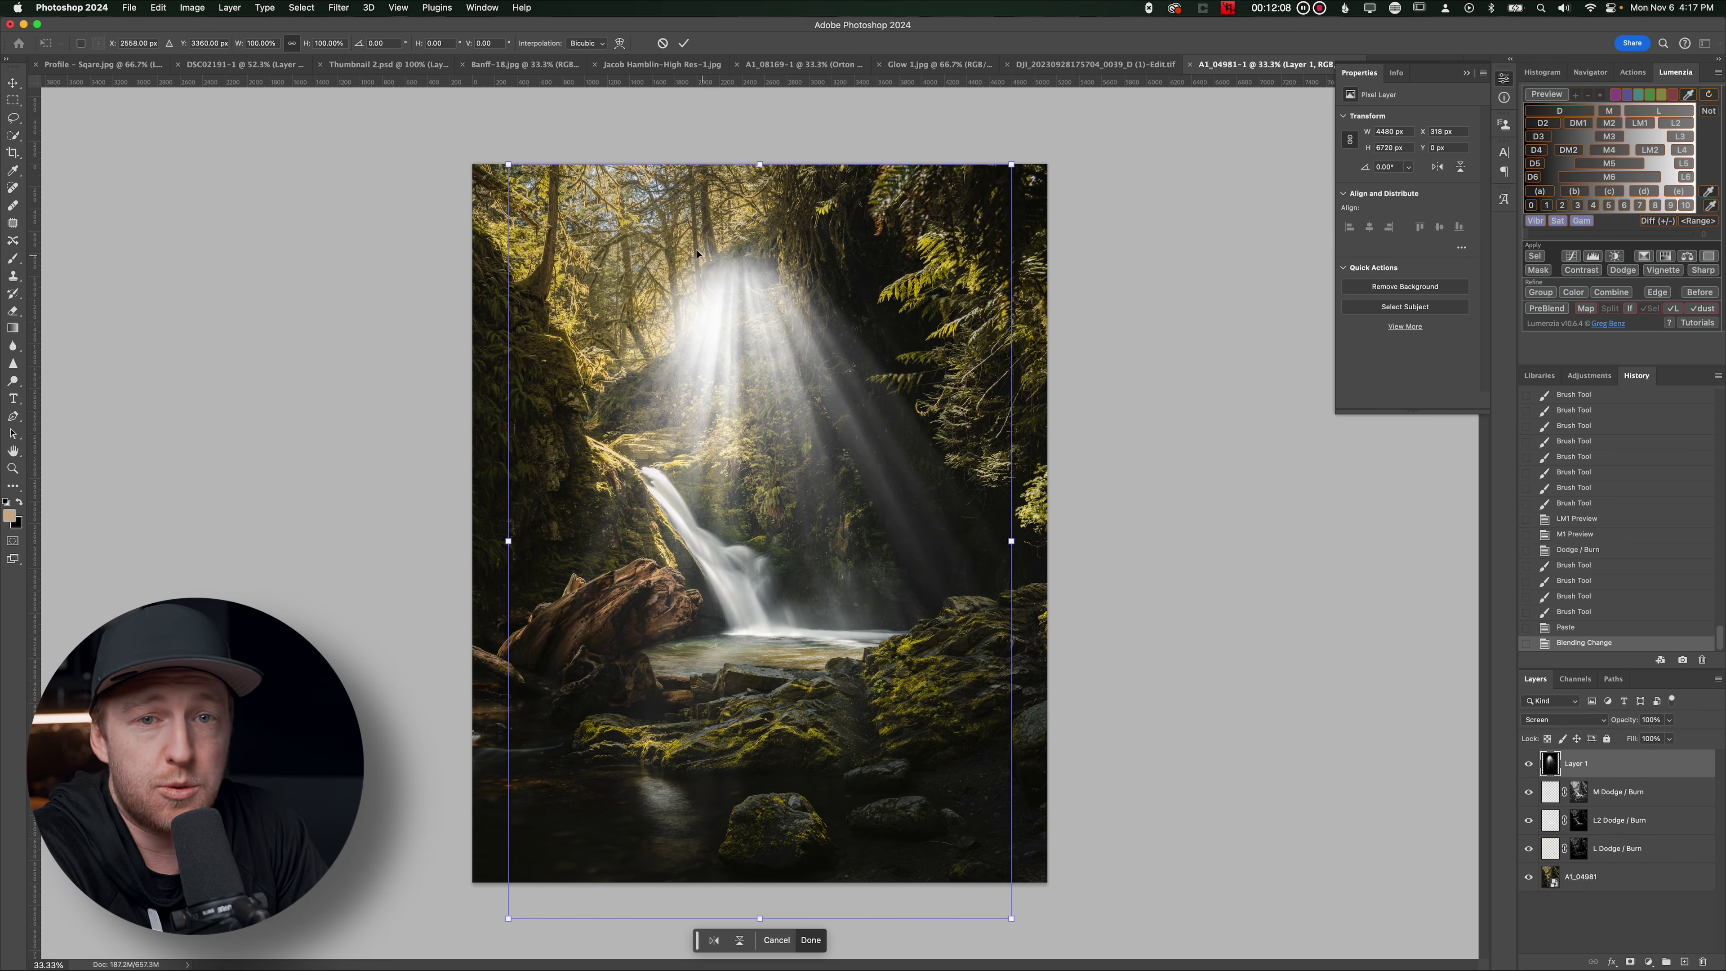
{"action": "left_click_drag", "start_coordinate": [494, 149], "coordinate": [353, 333]}
{"action": "left_click_drag", "start_coordinate": [645, 550], "coordinate": [600, 225]}
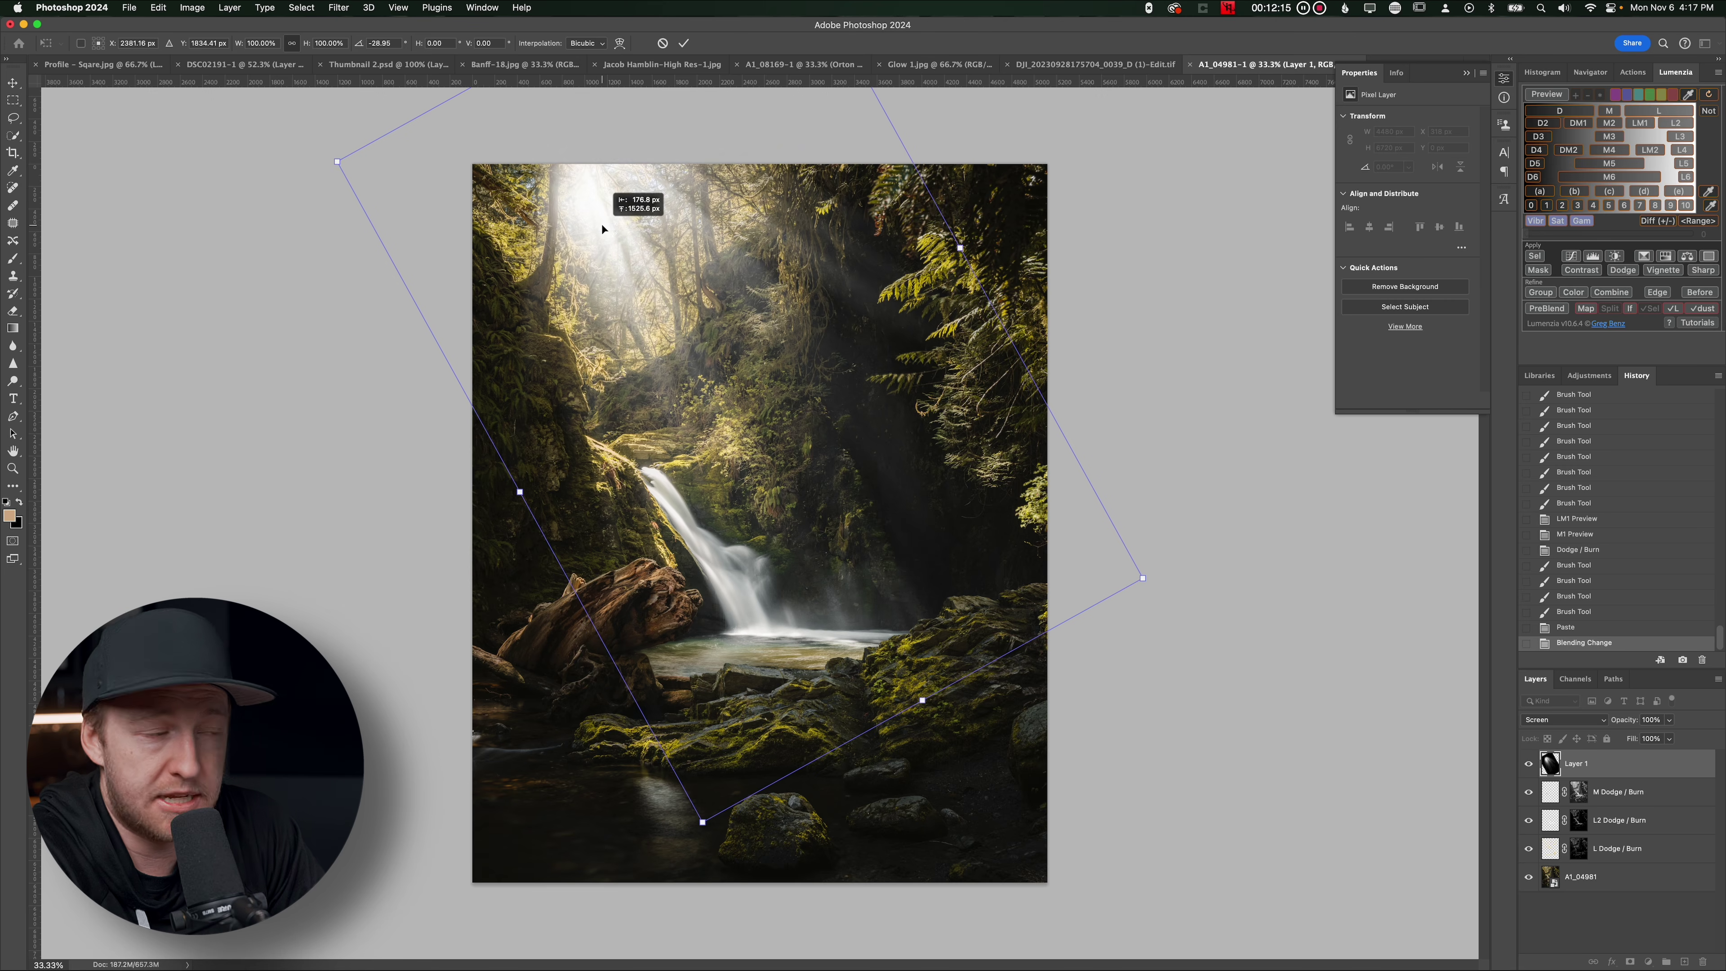
{"action": "key", "text": "Return"}
Add a Color Balance adjustment layer above the light rays and clip it to Layer 1
{"action": "left_click", "coordinate": [1613, 962]}
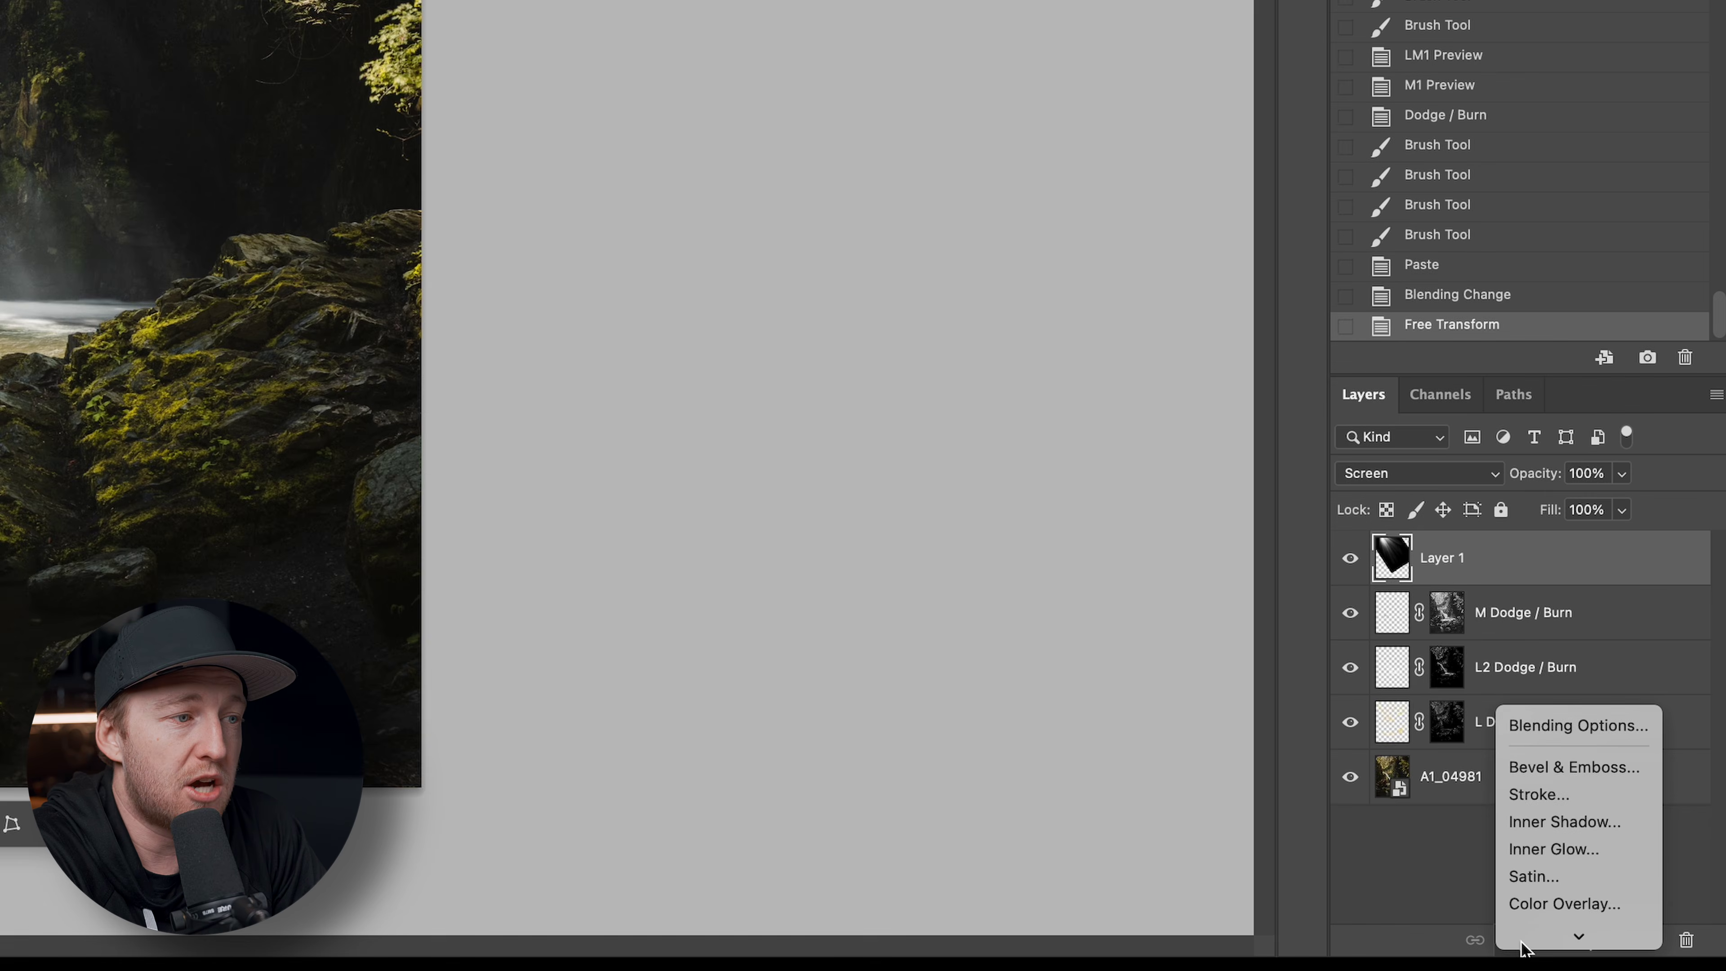
{"action": "mouse_move", "coordinate": [1518, 946]}
{"action": "left_click", "coordinate": [1583, 939]}
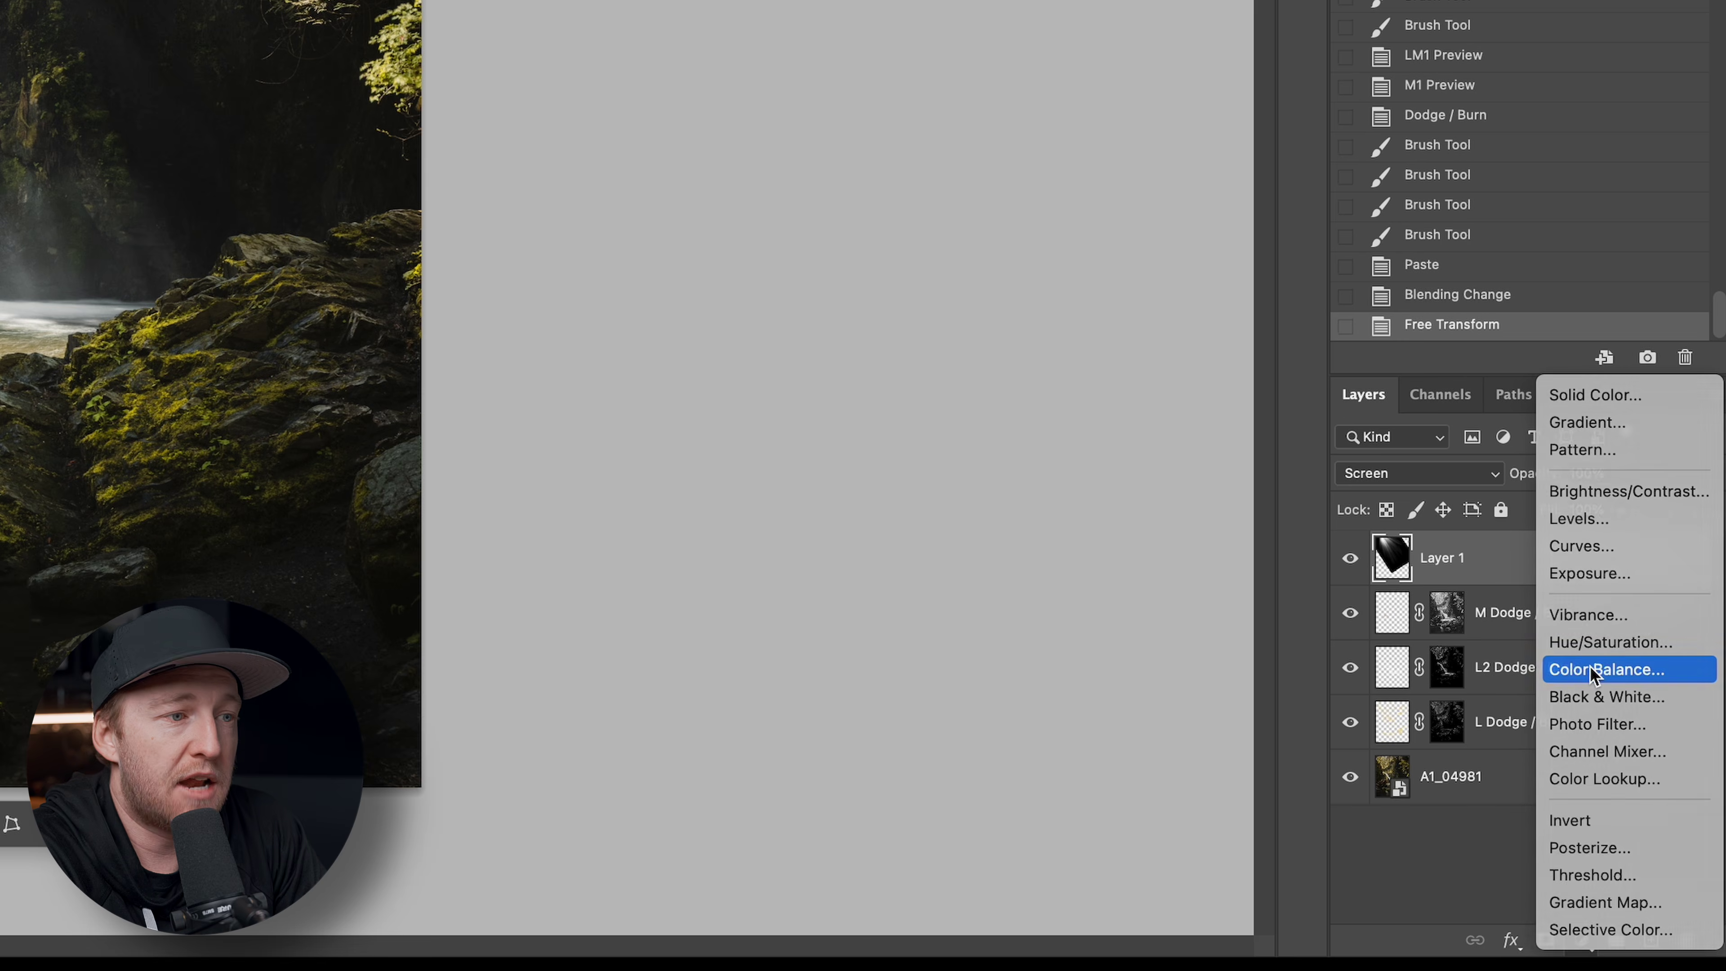
{"action": "left_click", "coordinate": [1590, 671]}
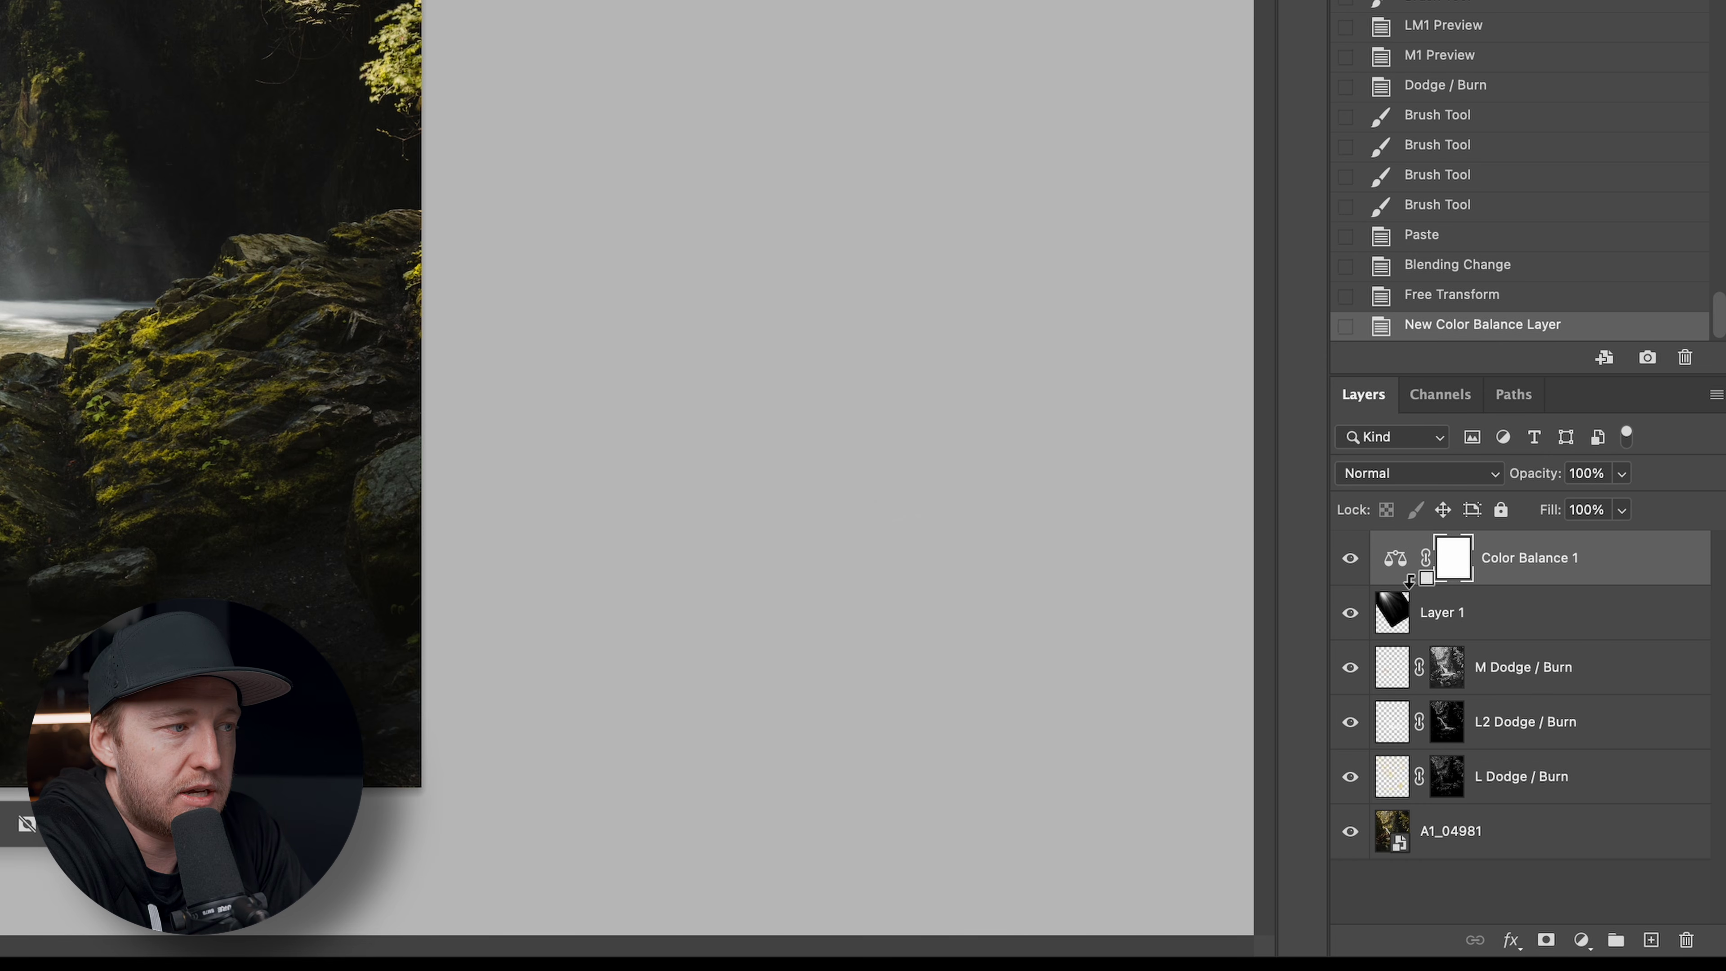
{"action": "left_click", "coordinate": [1410, 579], "text": "alt"}
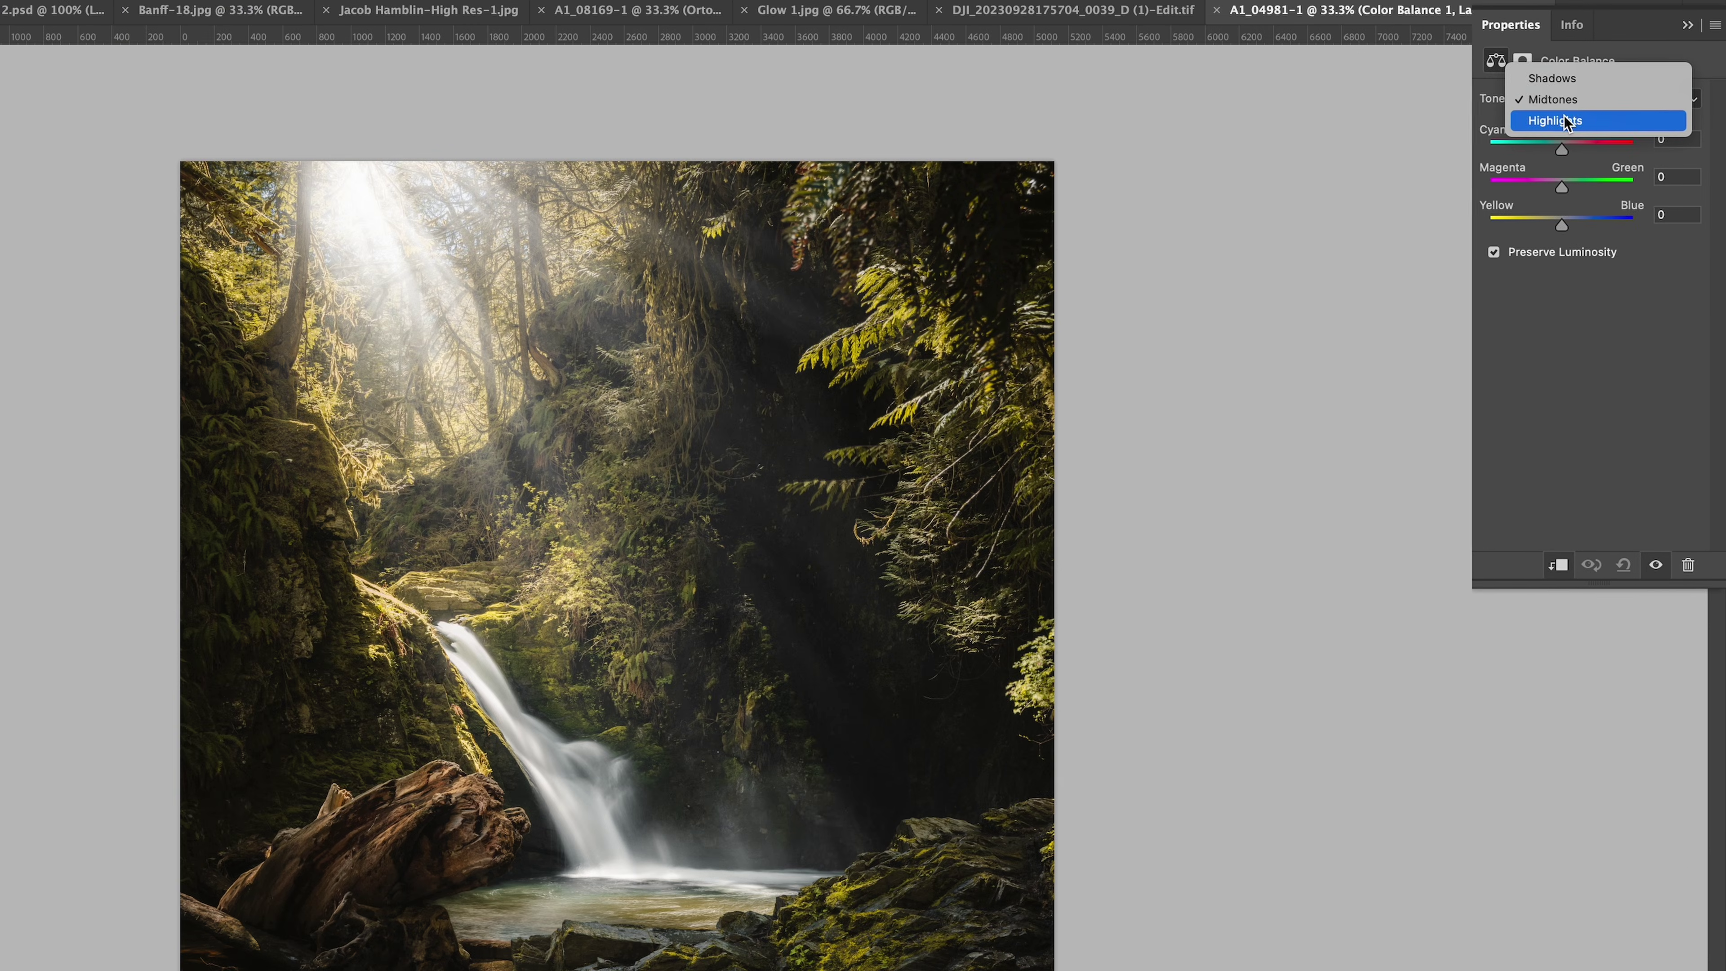
Warm the light rays' Color Balance highlights by shifting Yellow/Blue to about -28 and nudging Cyan/Red towards red
{"action": "left_click", "coordinate": [1564, 117]}
{"action": "left_click_drag", "start_coordinate": [1550, 238], "coordinate": [1502, 263]}
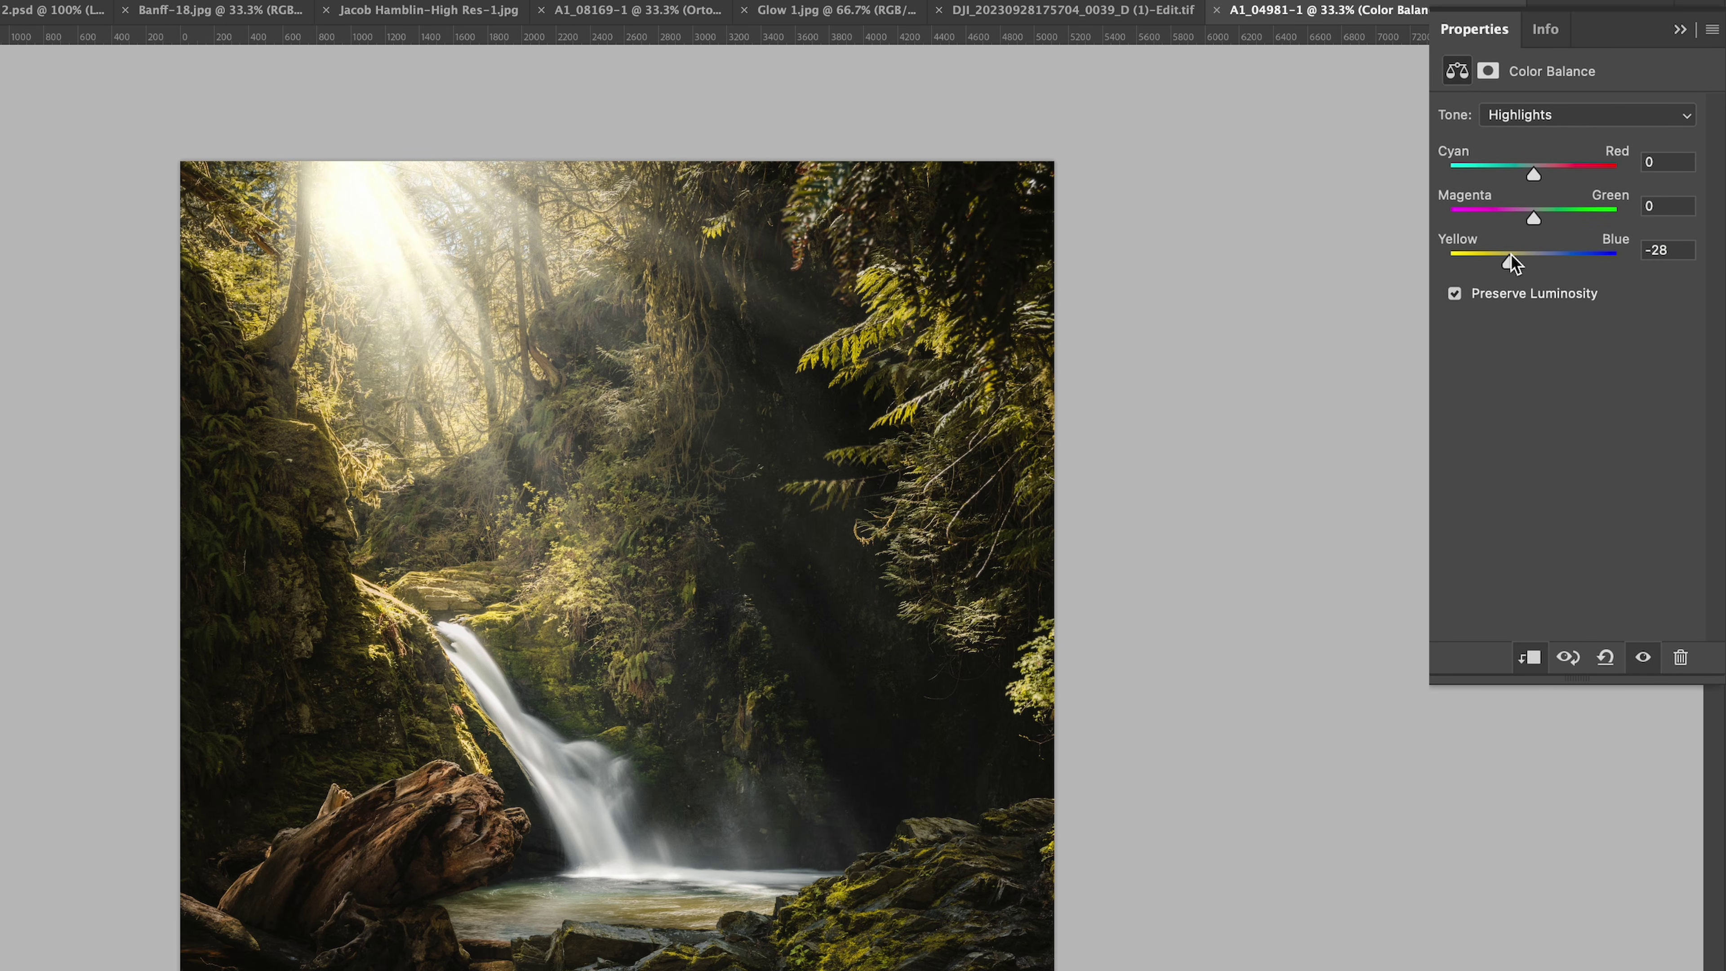
{"action": "left_click_drag", "start_coordinate": [1543, 167], "coordinate": [1540, 168]}
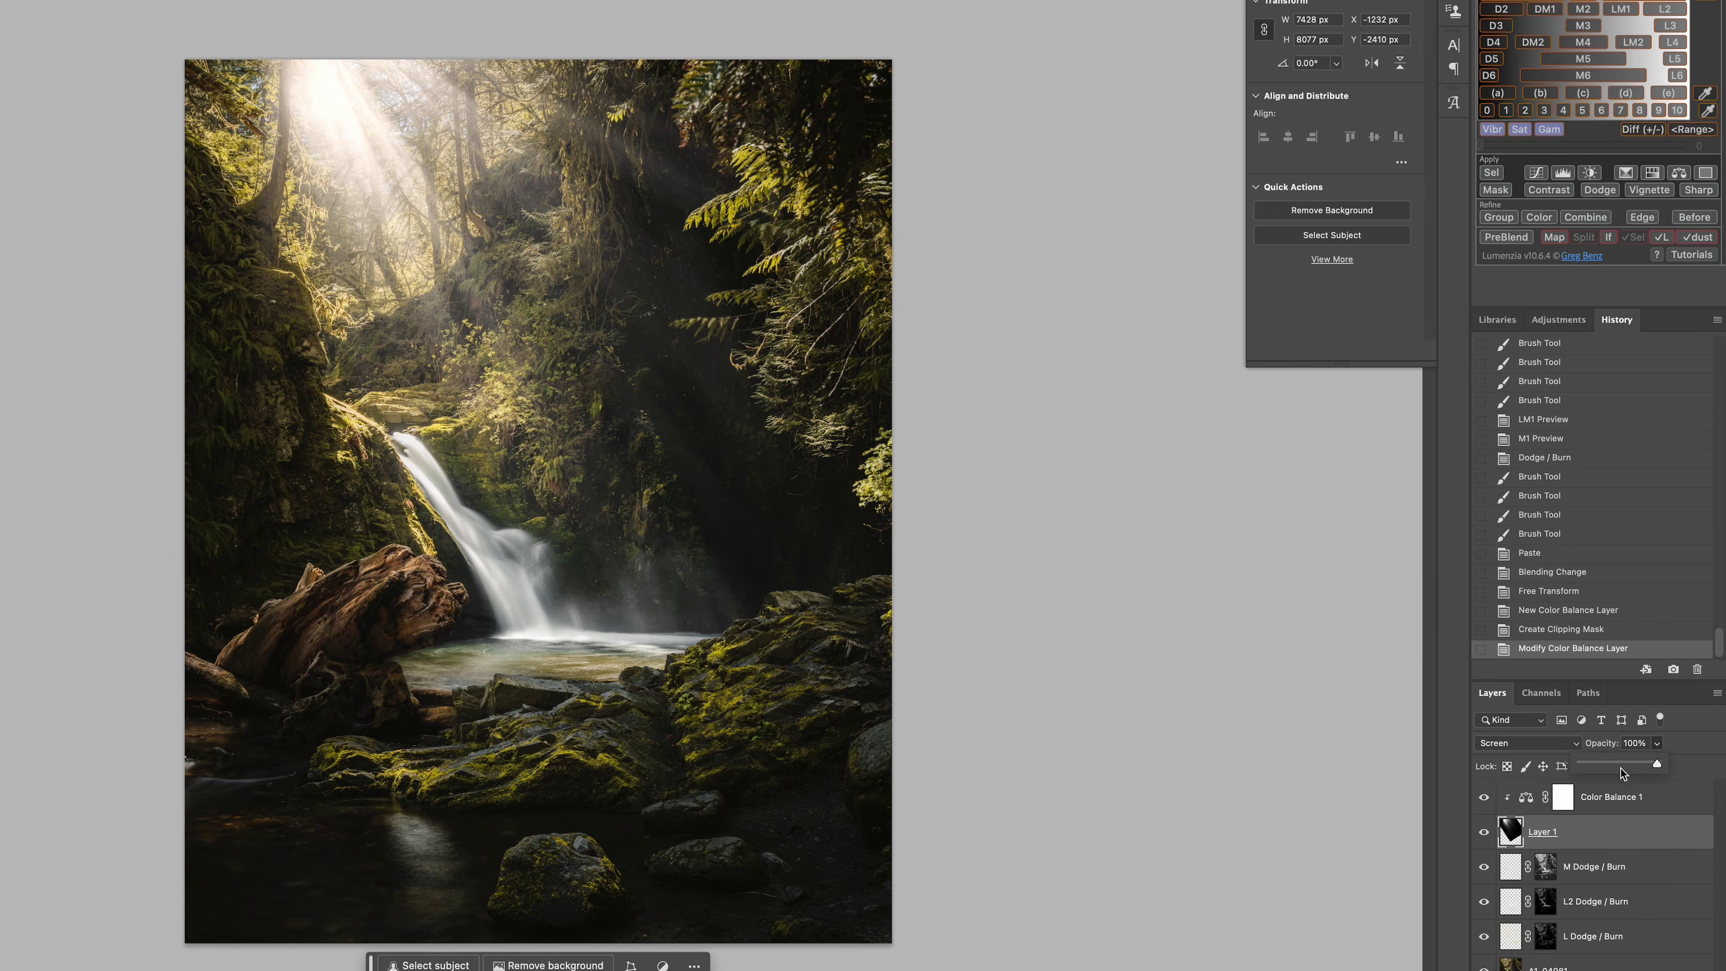
Lower the light-ray layer's opacity to 41% and compare the photo with that layer hidden and shown
{"action": "left_click_drag", "start_coordinate": [1623, 772], "coordinate": [1616, 763]}
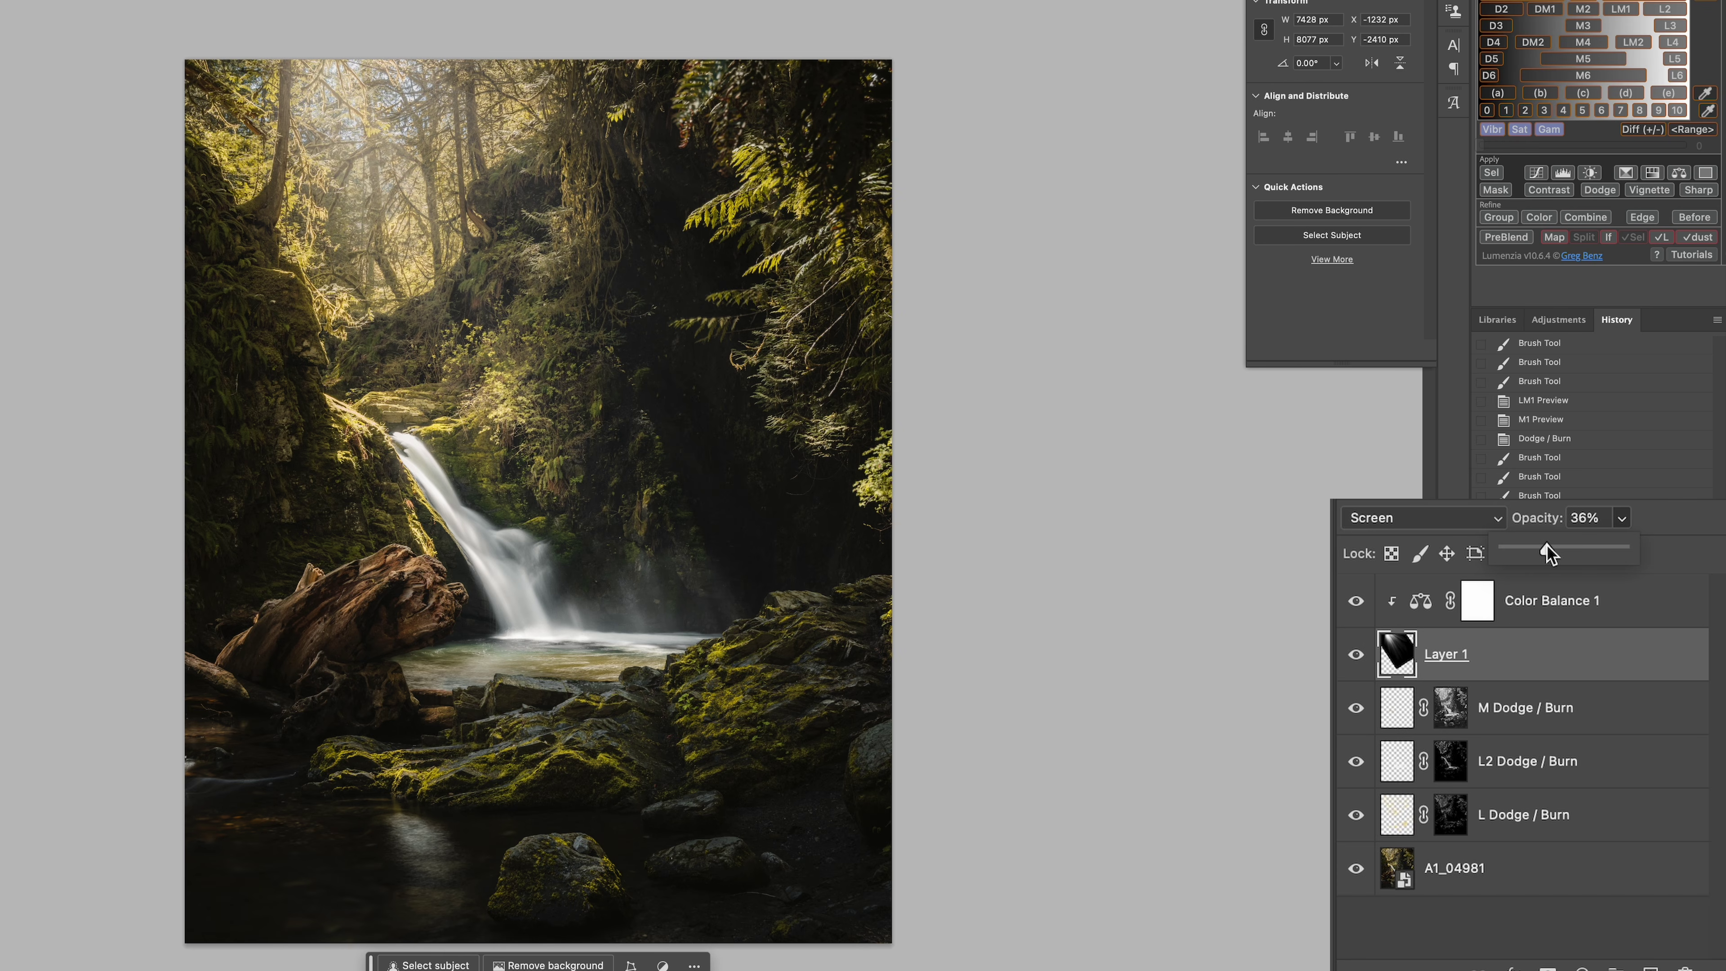
{"action": "left_click", "coordinate": [1484, 834]}
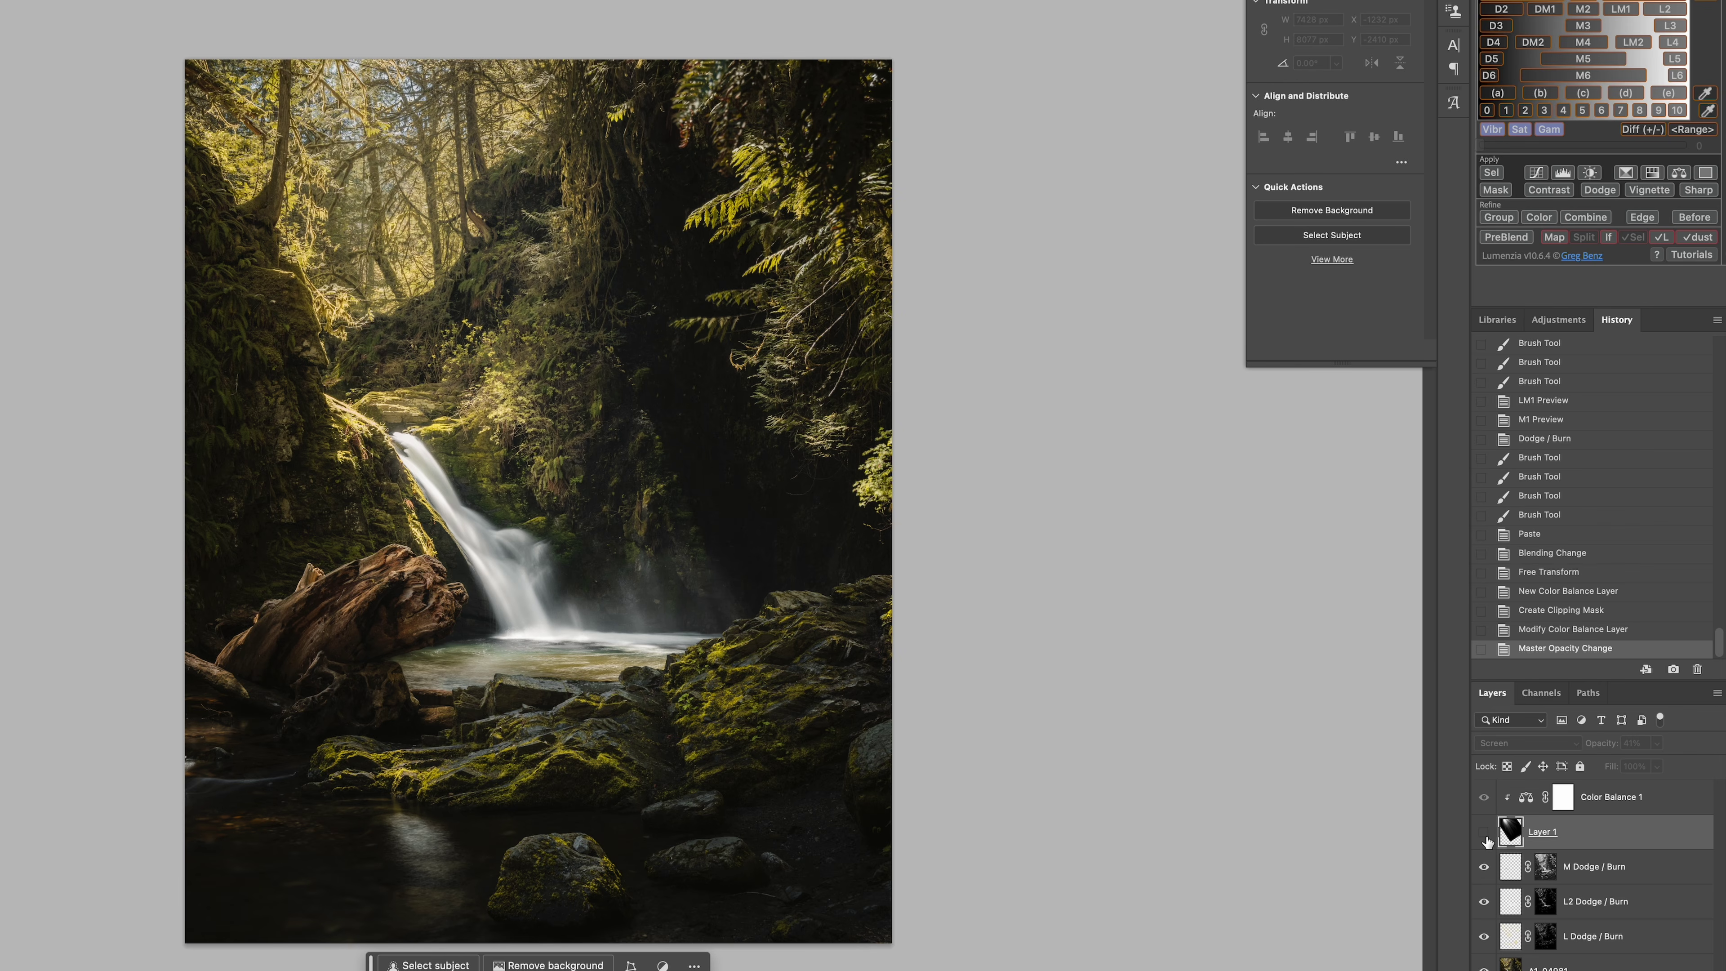
{"action": "left_click", "coordinate": [1484, 834]}
{"action": "left_click", "coordinate": [1484, 834]}
{"action": "left_click", "coordinate": [1484, 835]}
{"action": "left_click", "coordinate": [1485, 834]}
{"action": "left_click", "coordinate": [1484, 835]}
{"action": "left_click", "coordinate": [1484, 834]}
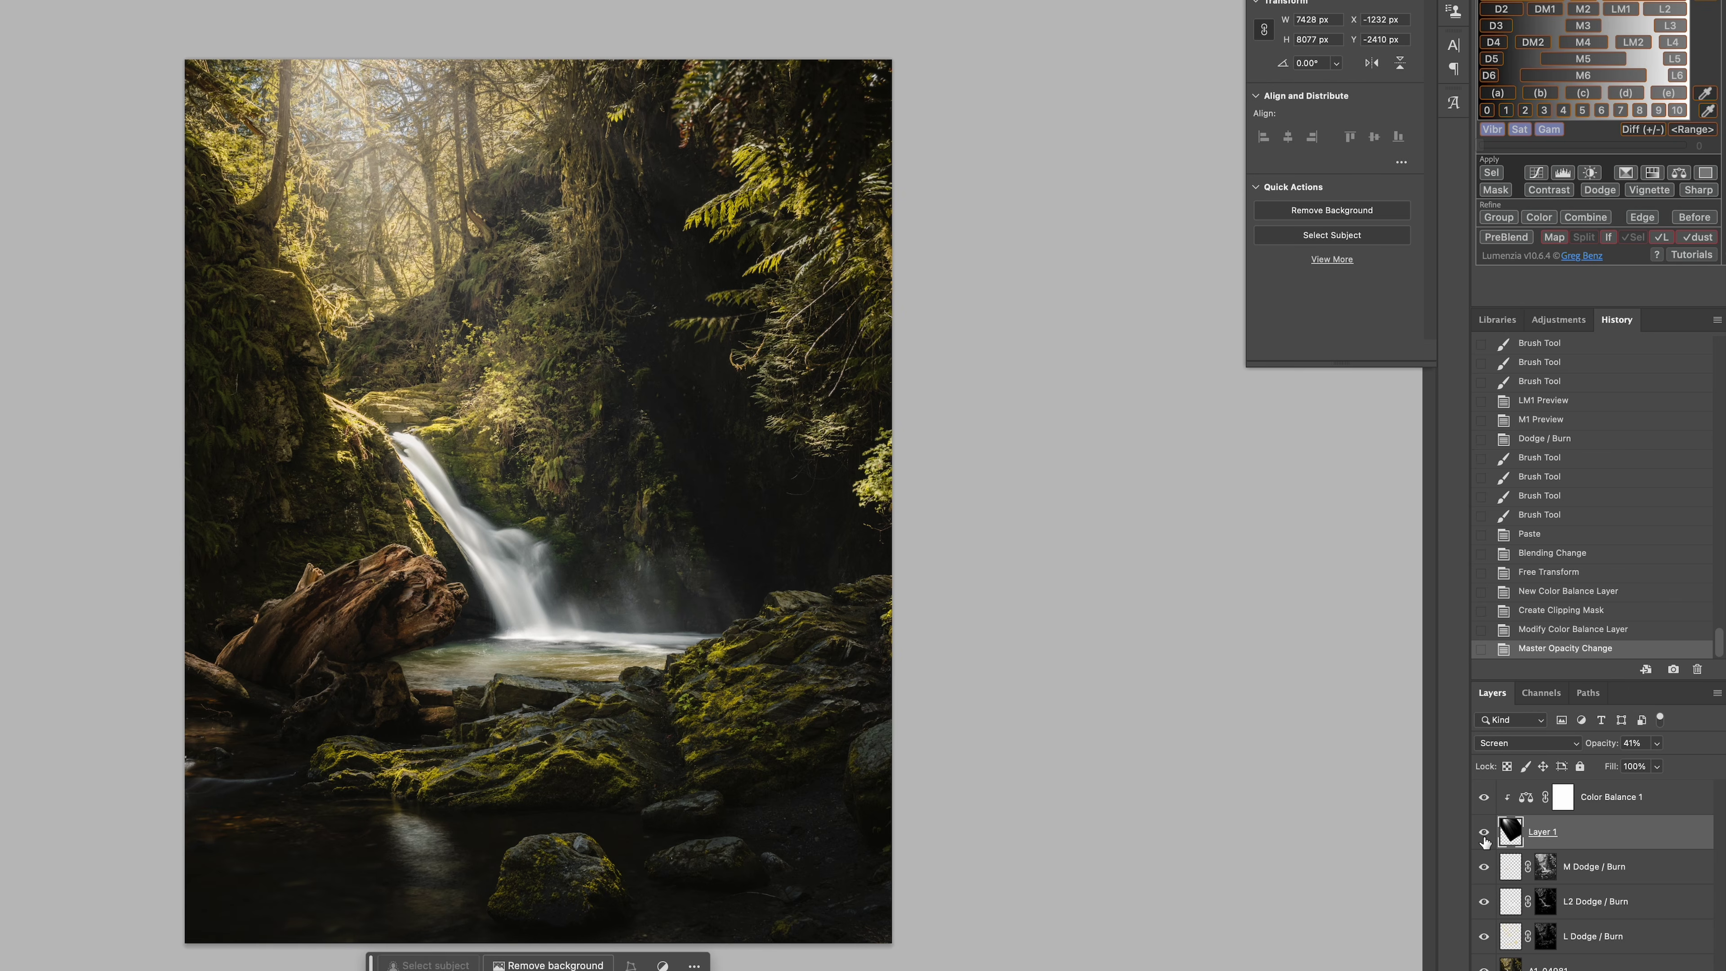